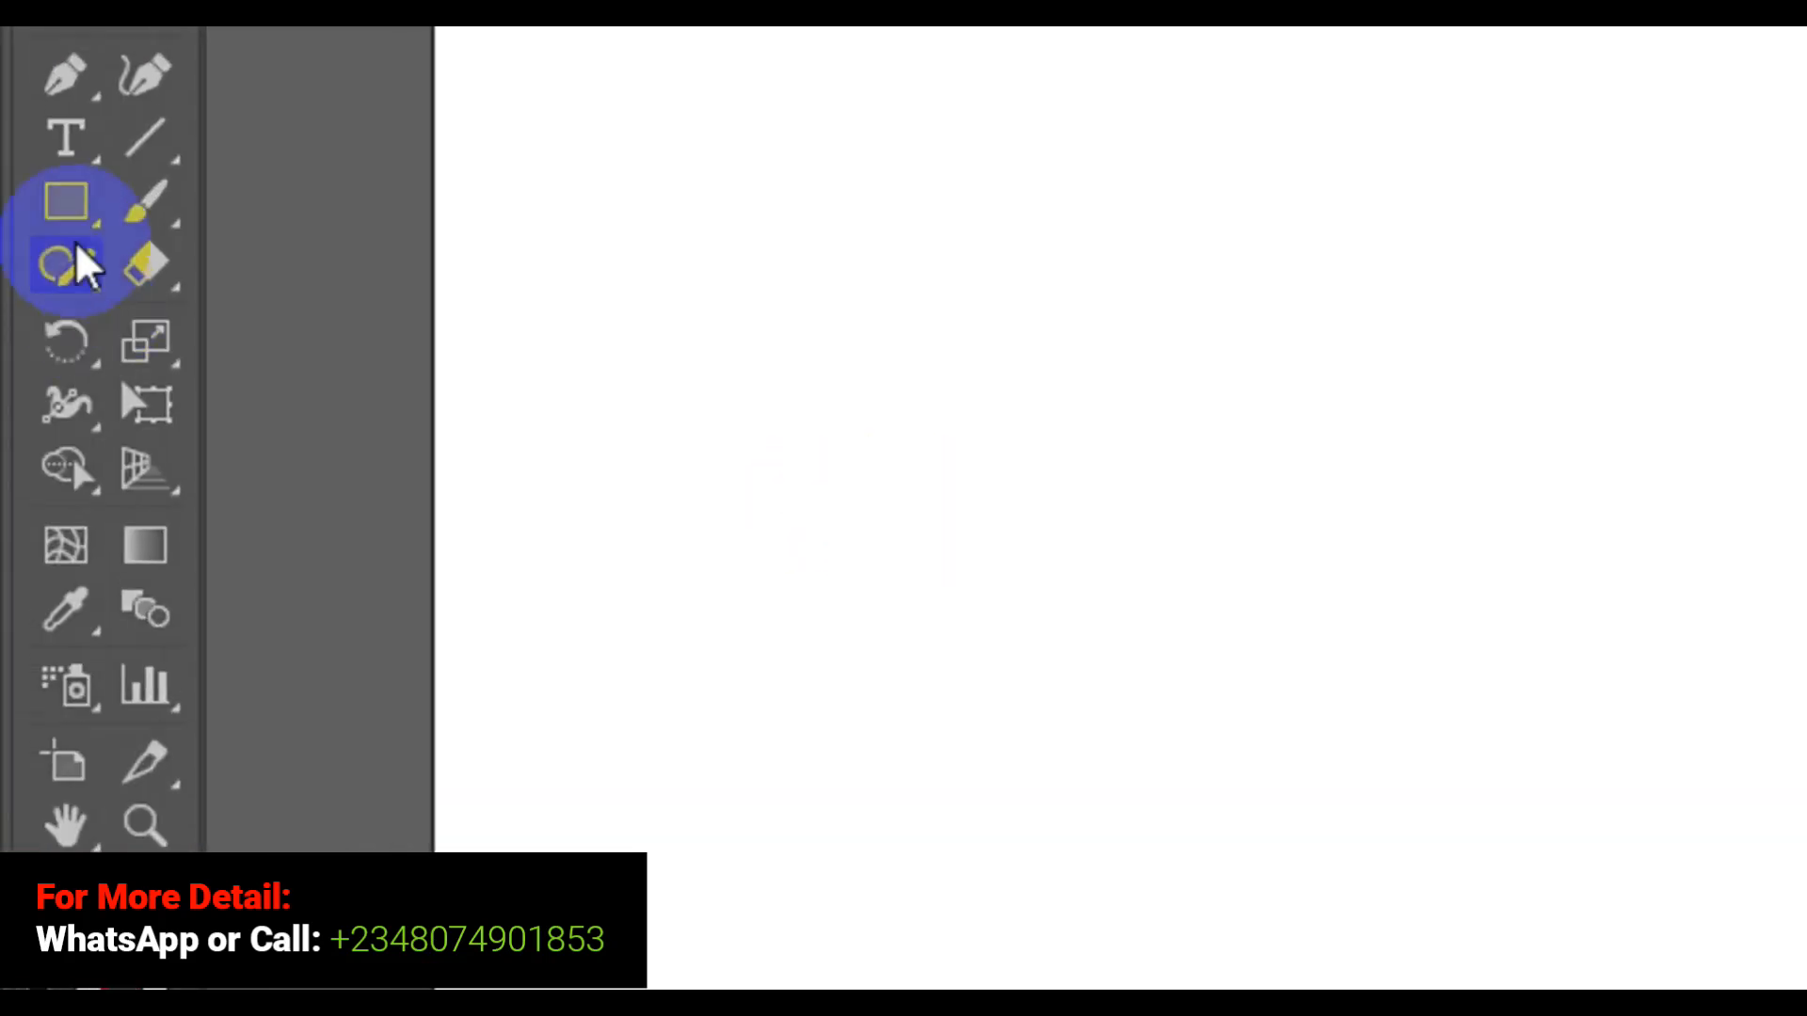
# Choose the Rectangle tool and set the fill to None and the stroke to black.
pyautogui.click(68, 265)
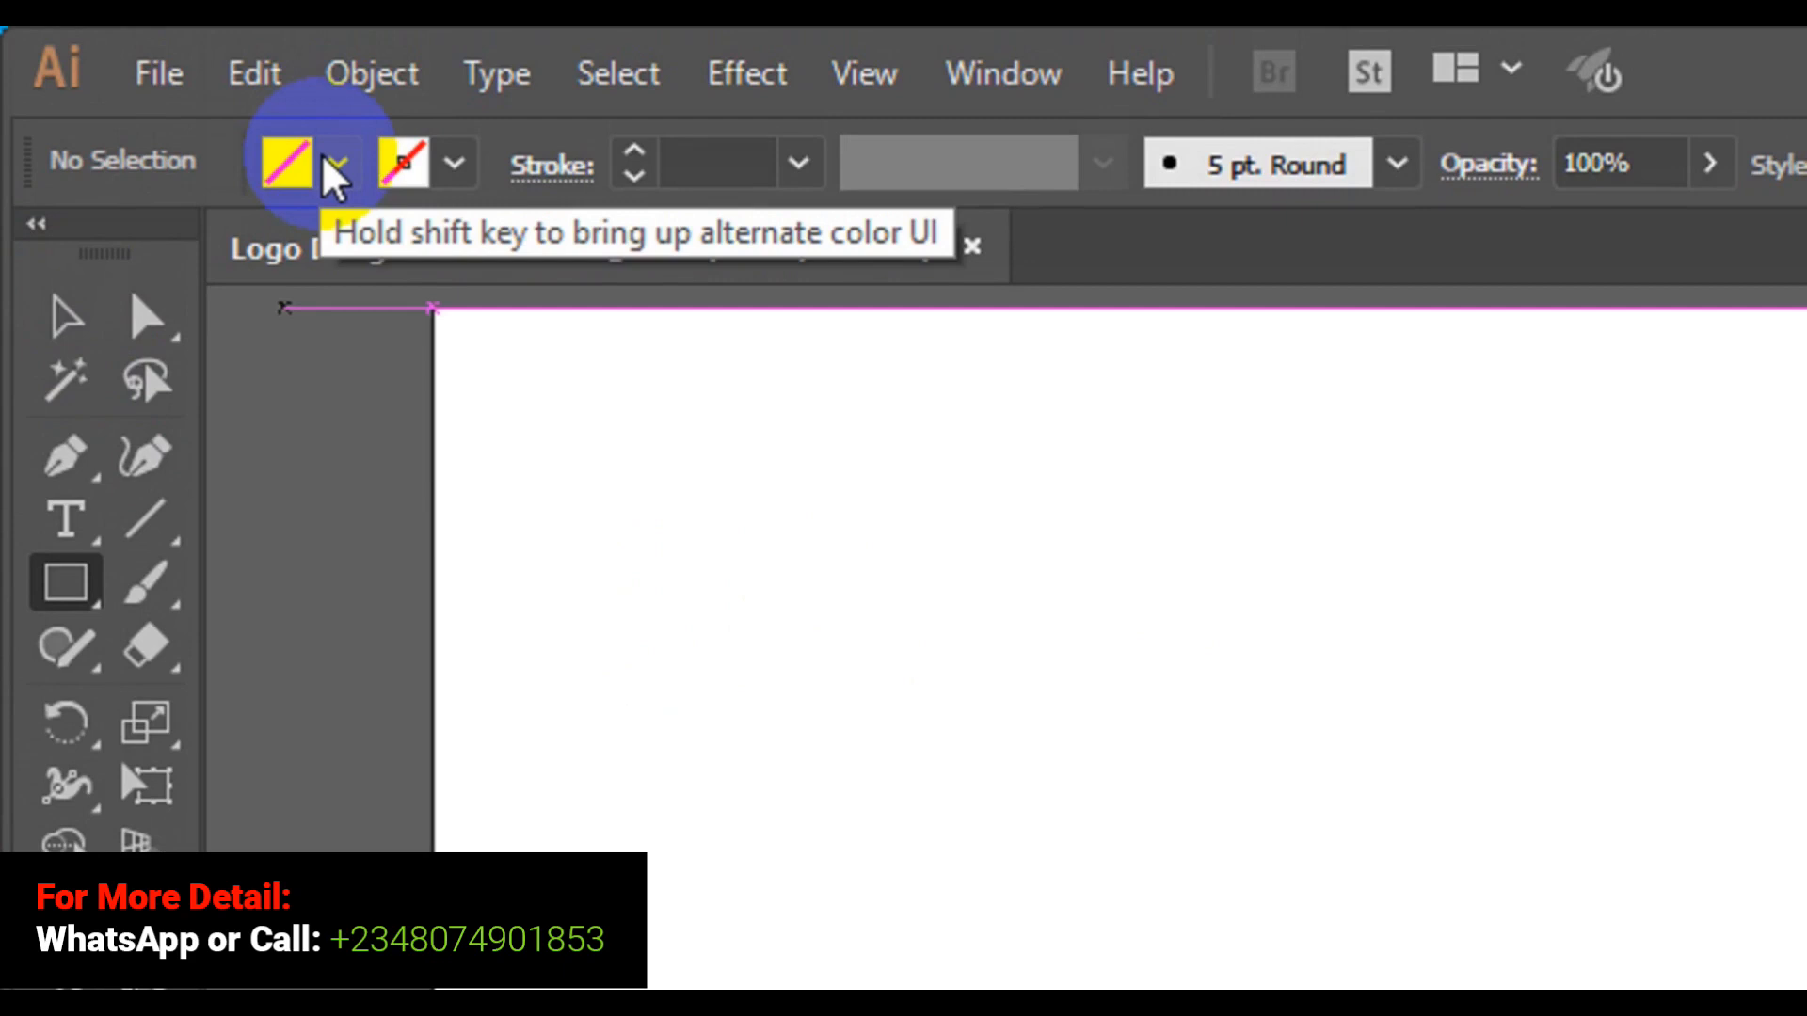
pyautogui.click(330, 166)
pyautogui.click(330, 165)
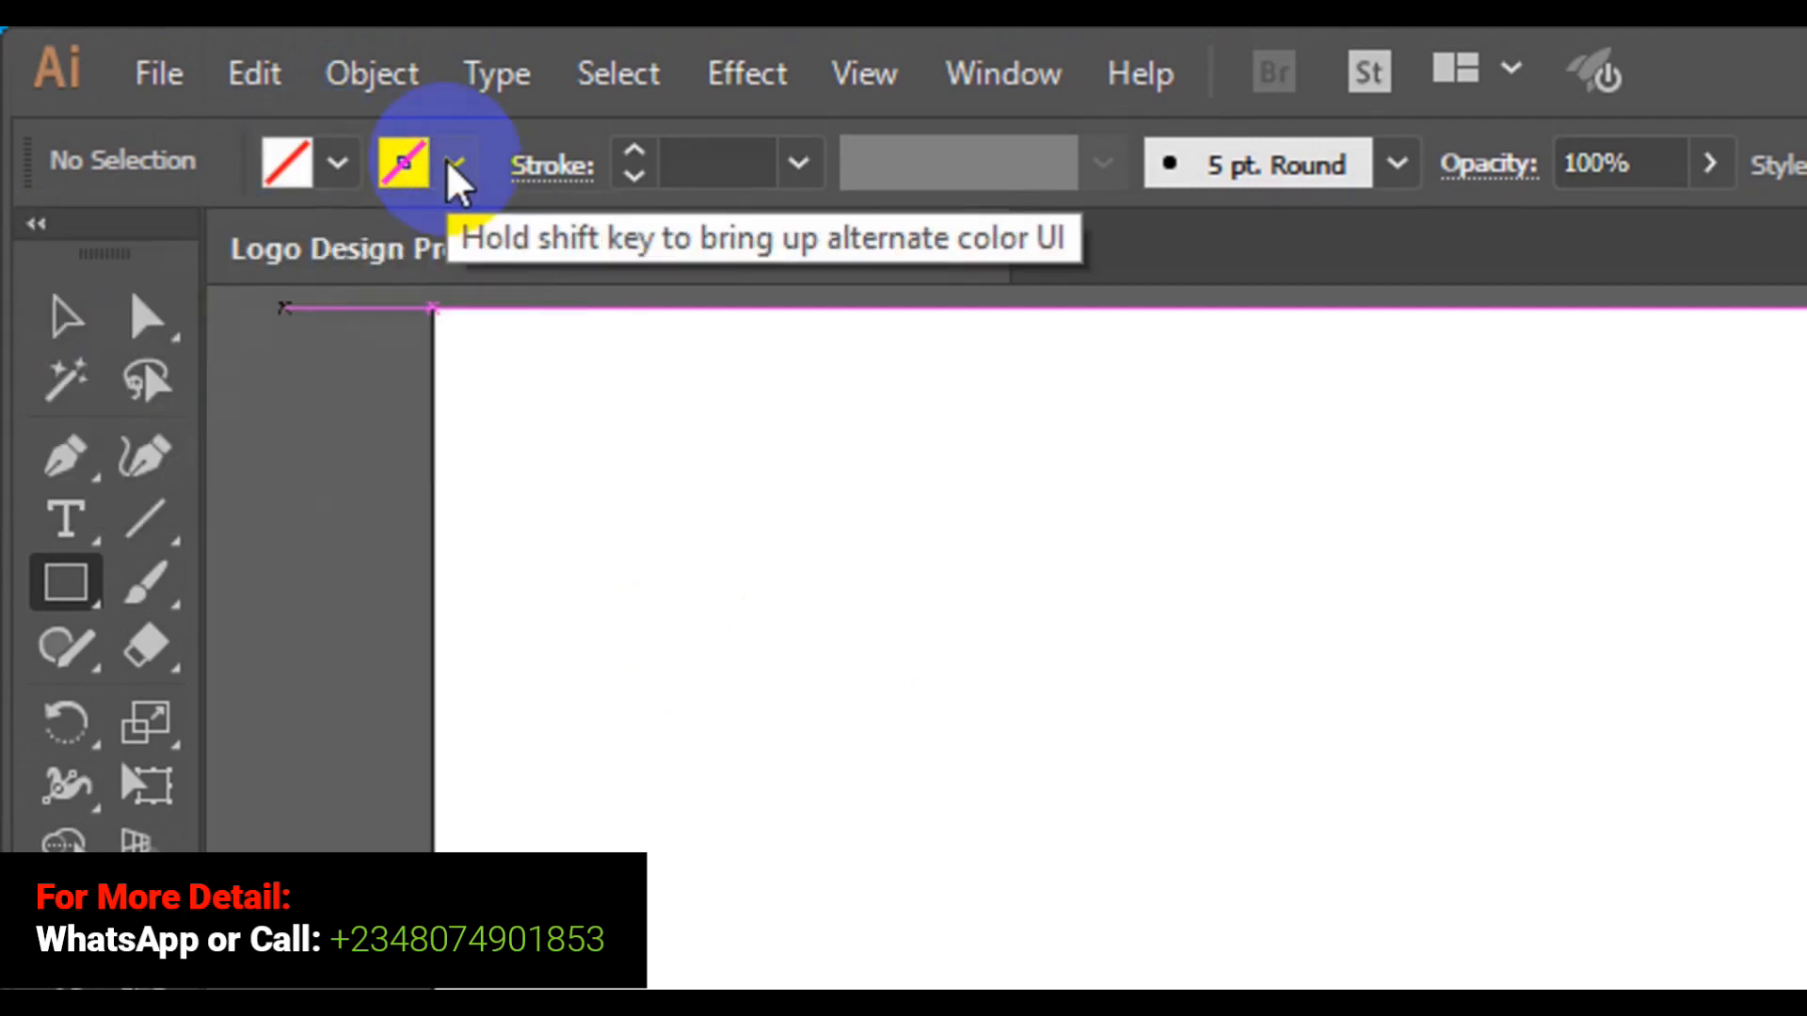
pyautogui.click(456, 167)
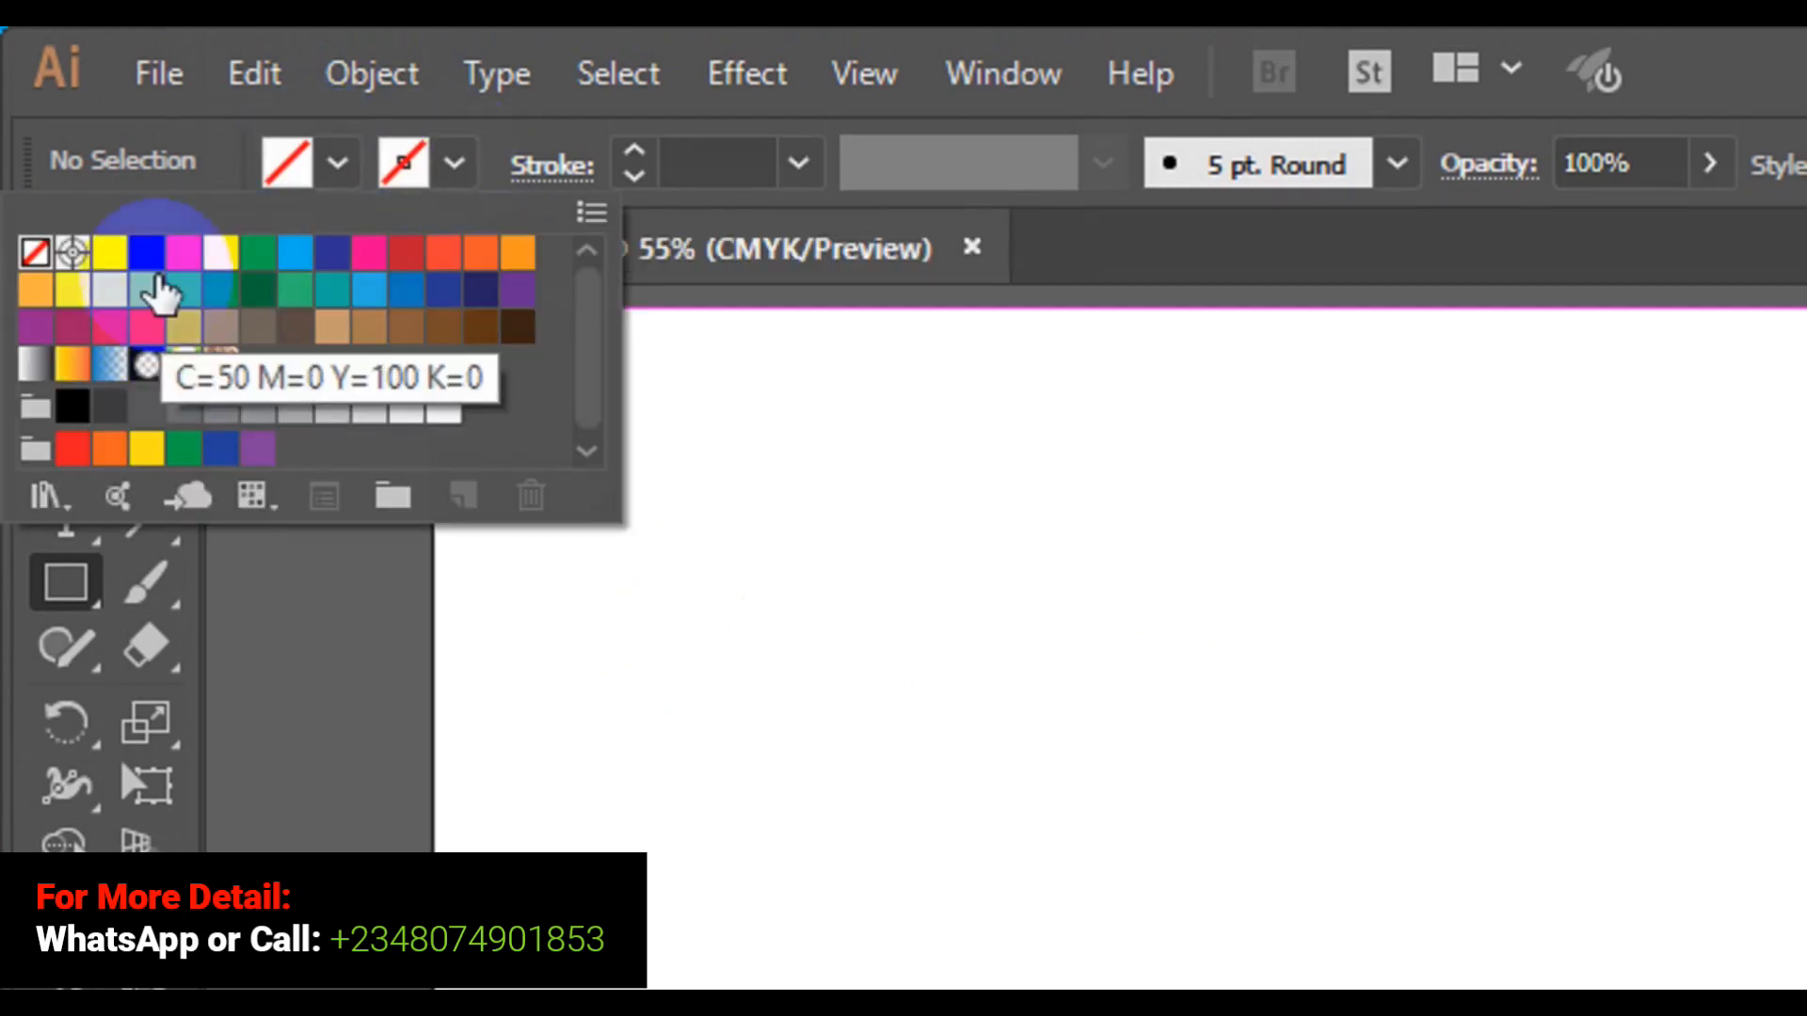
pyautogui.click(146, 259)
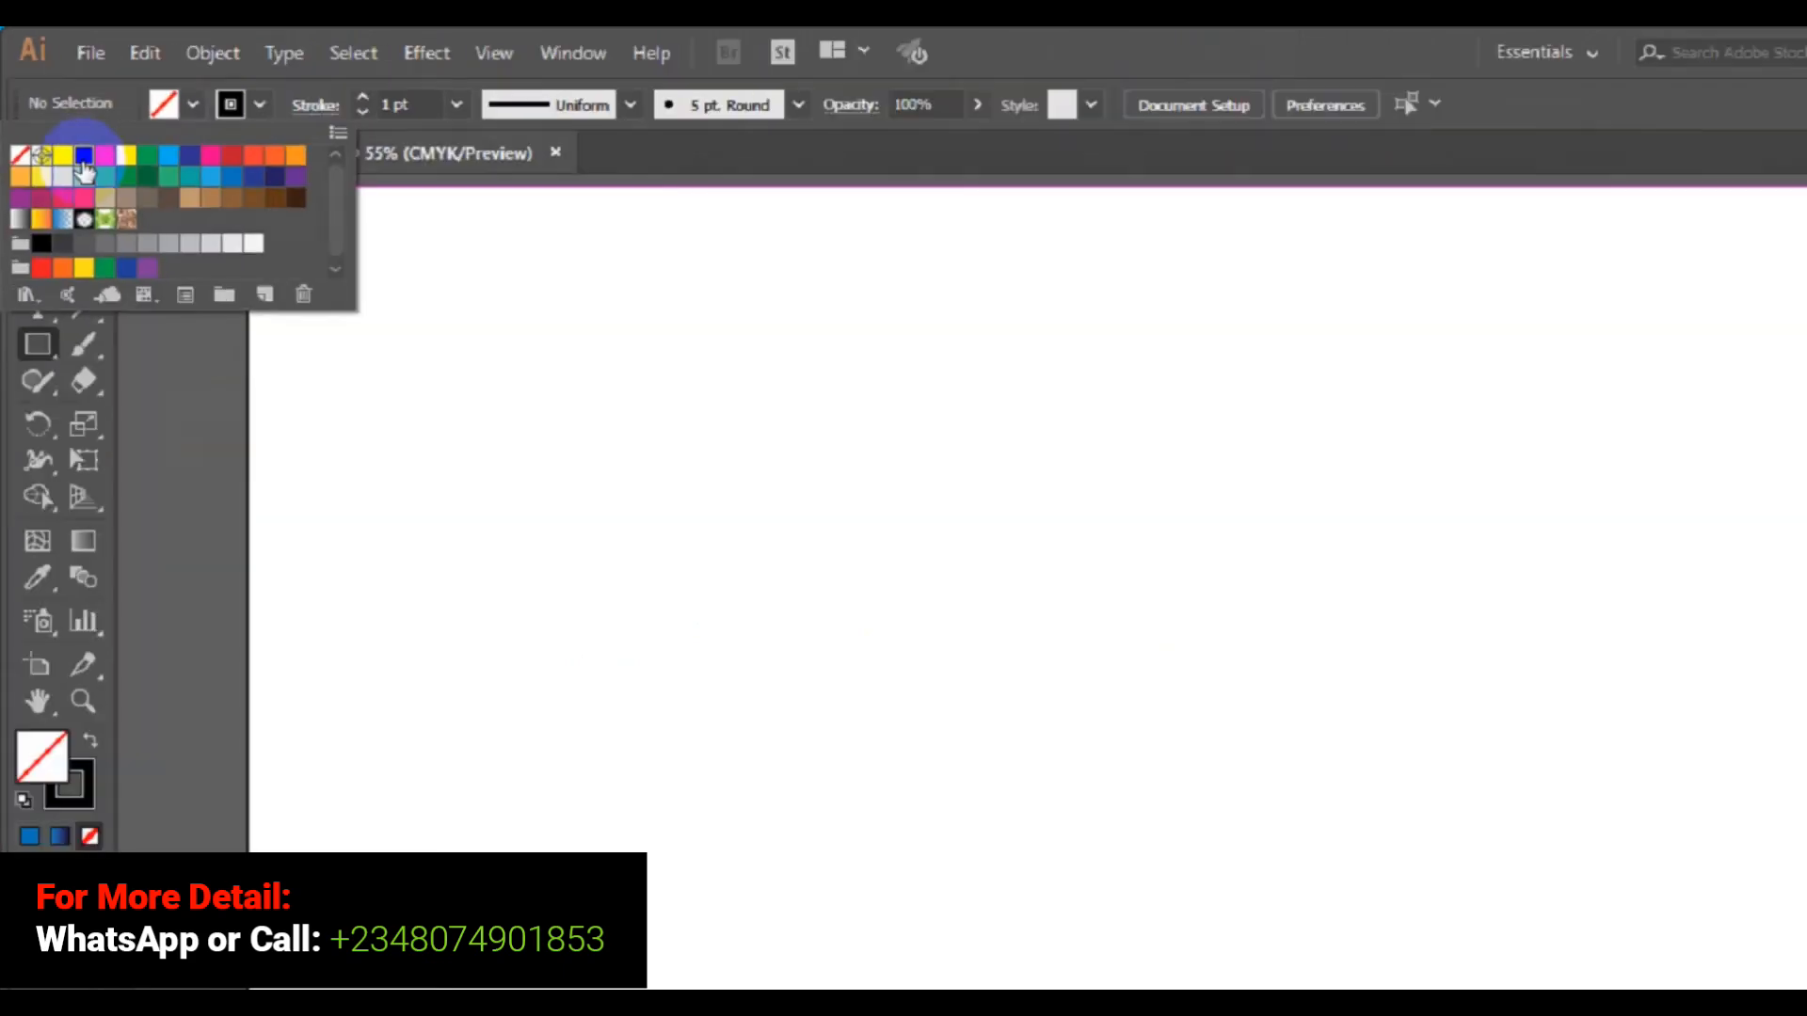
pyautogui.click(558, 343)
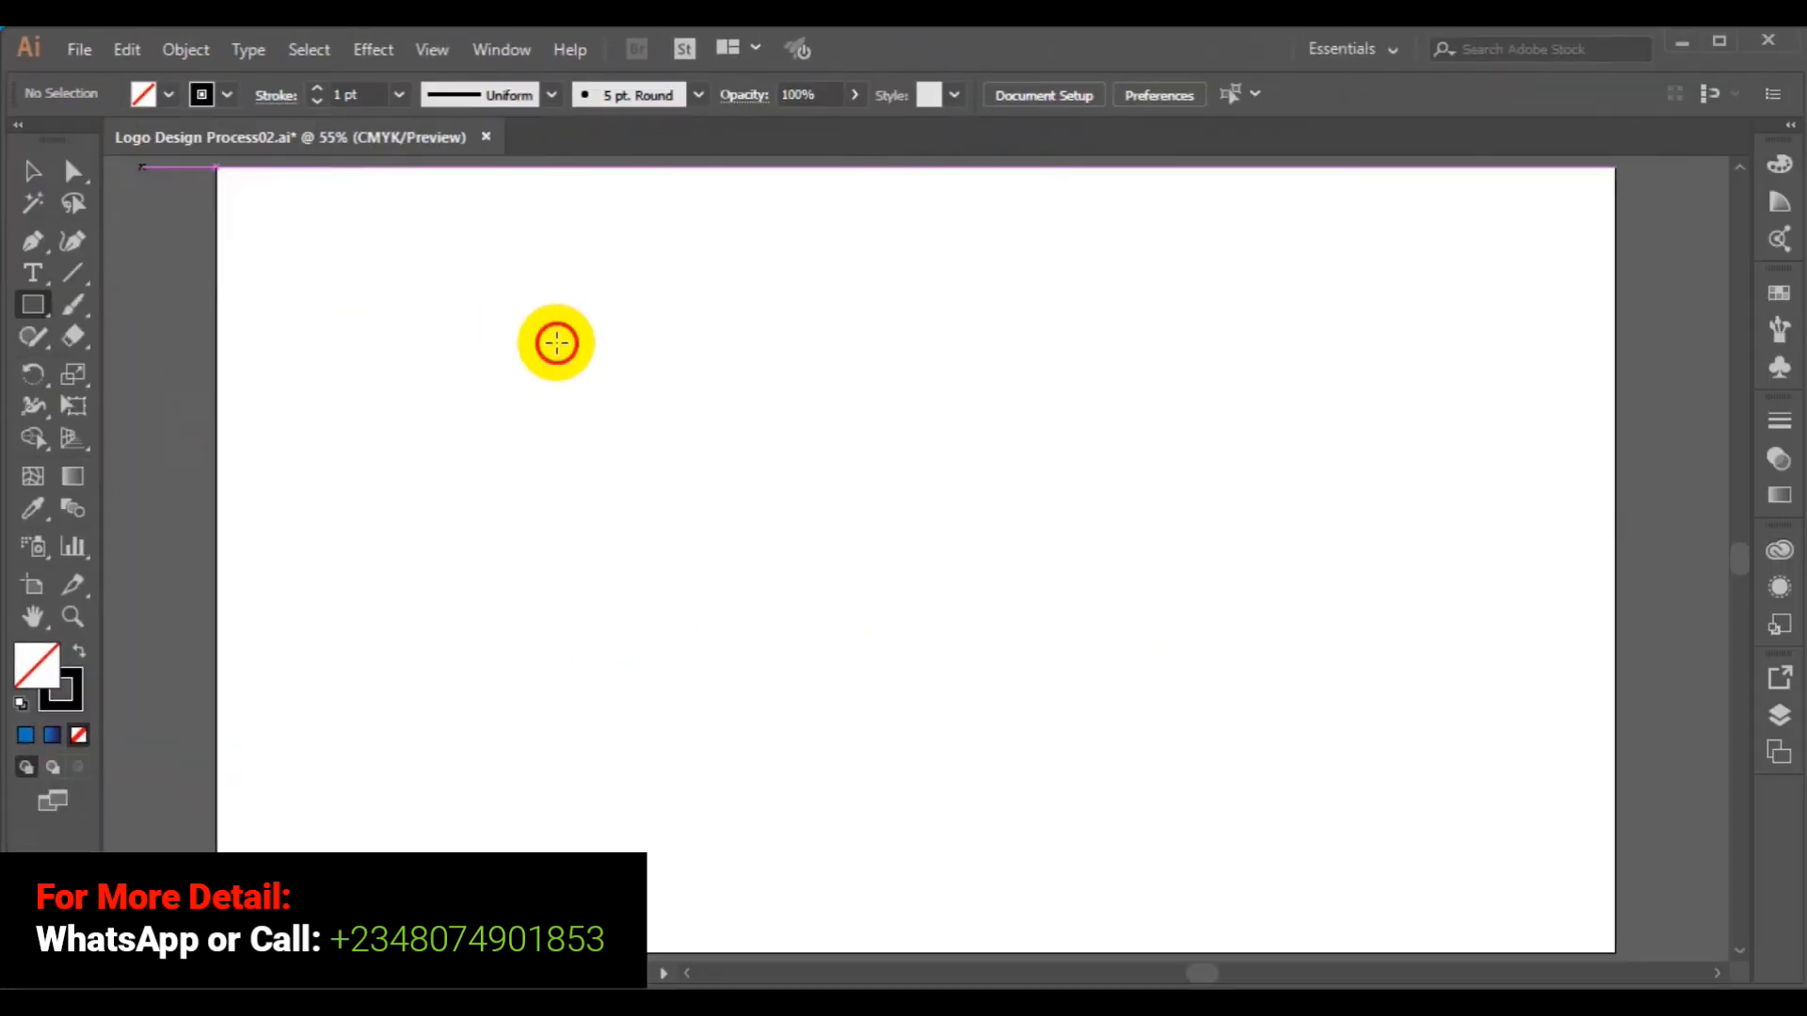
# Draw a square of about 355 px per side near the middle of the artboard.
pyautogui.moveTo(609, 396); pyautogui.dragTo(867, 639)
pyautogui.press('shift')
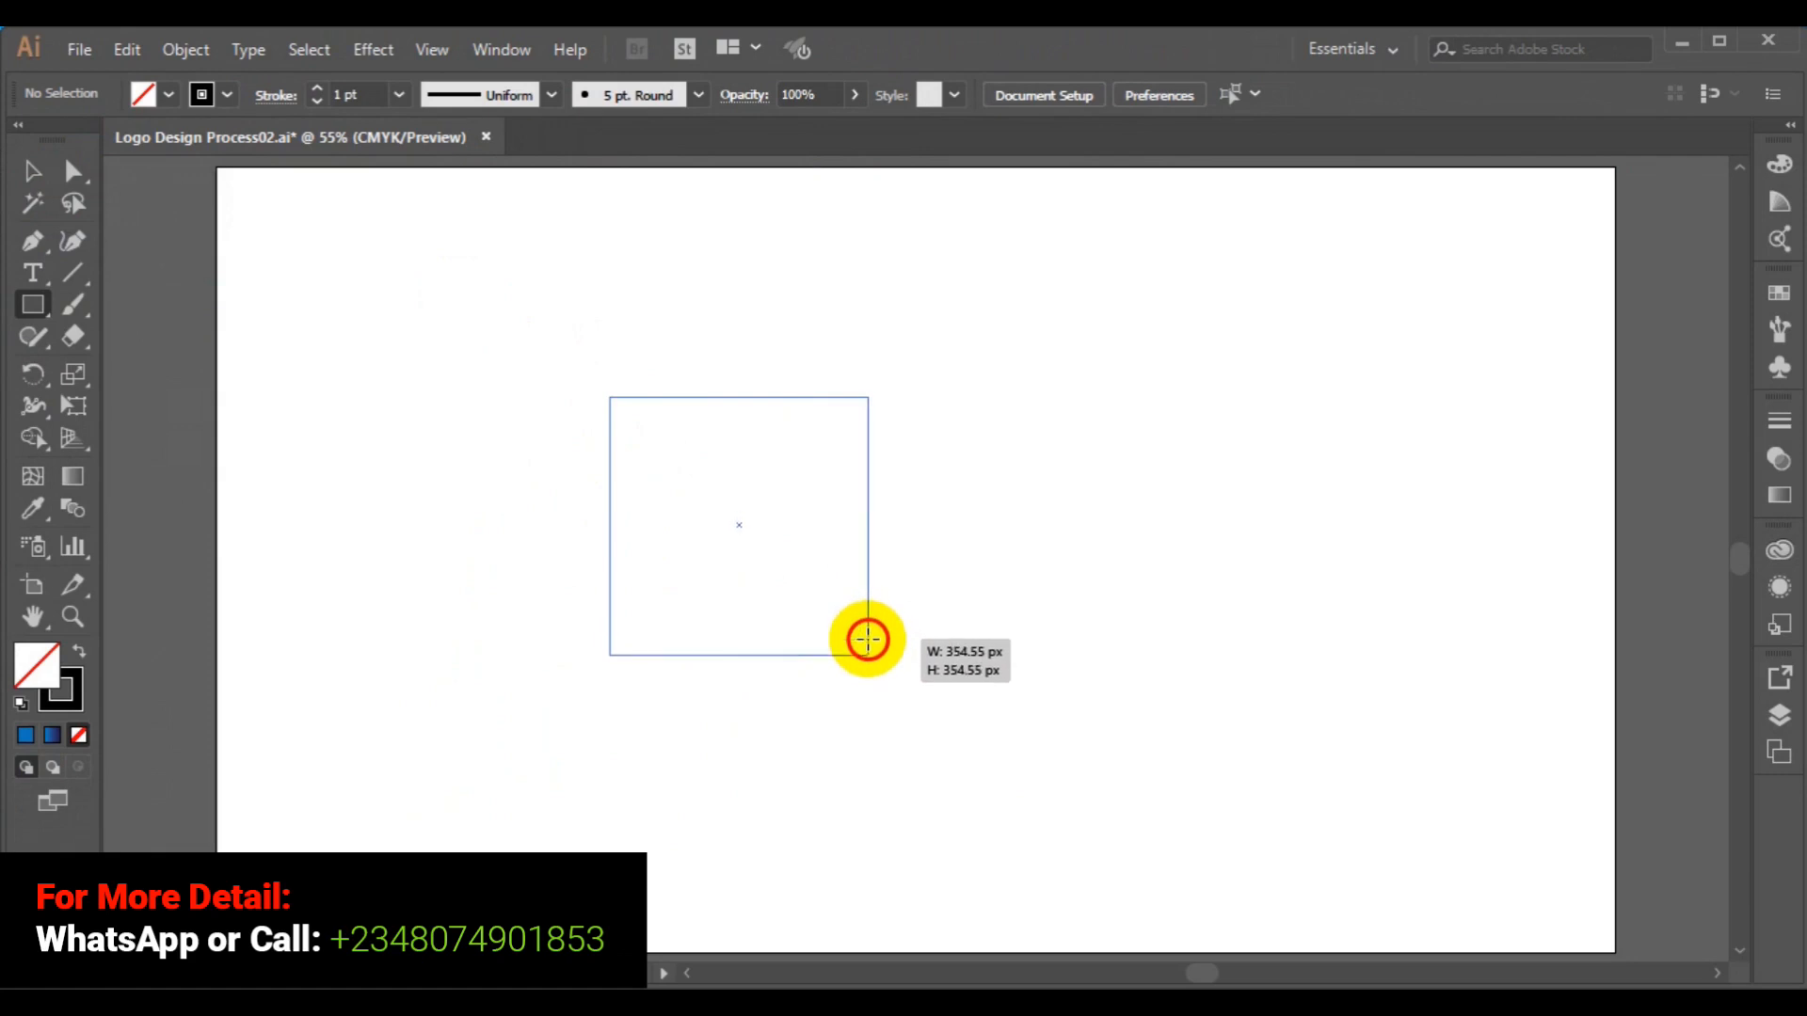
pyautogui.moveTo(867, 640); pyautogui.dragTo(866, 640)
# Shift the square slightly toward the artboard's centre and rotate it 45° into a diamond.
pyautogui.click(30, 185)
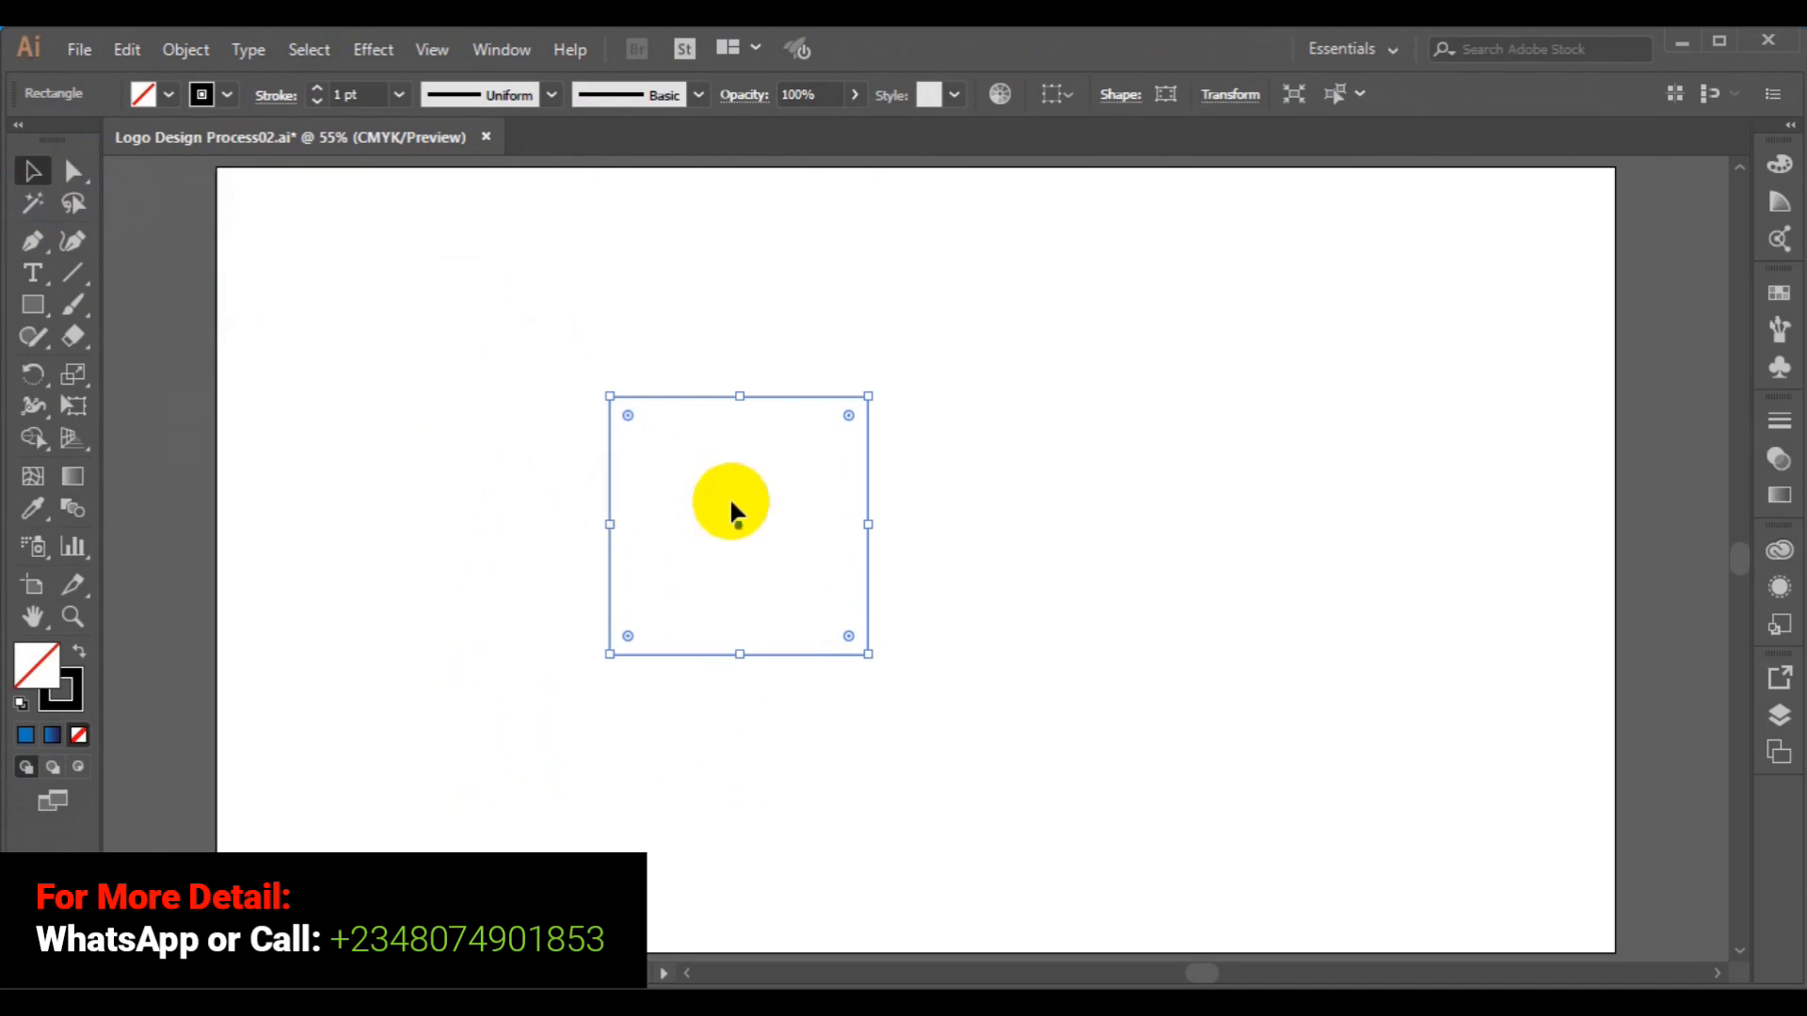
pyautogui.moveTo(738, 527); pyautogui.dragTo(819, 556)
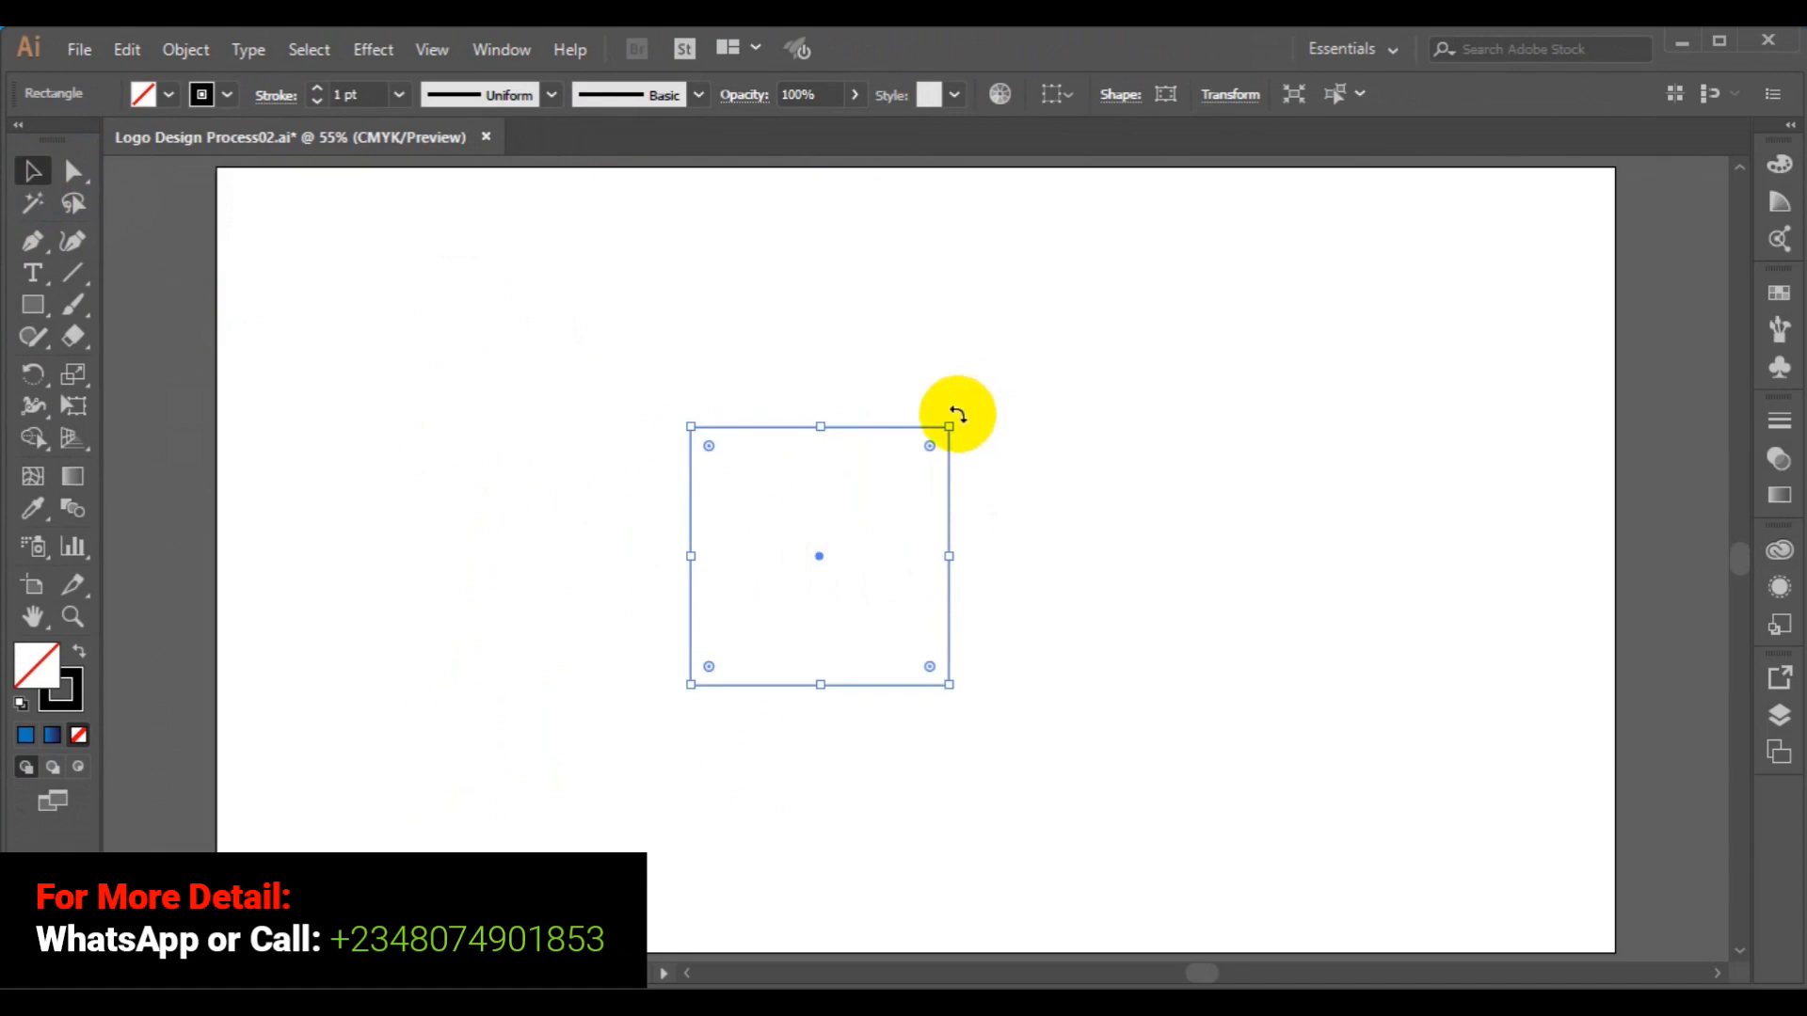
pyautogui.moveTo(957, 414); pyautogui.dragTo(823, 411)
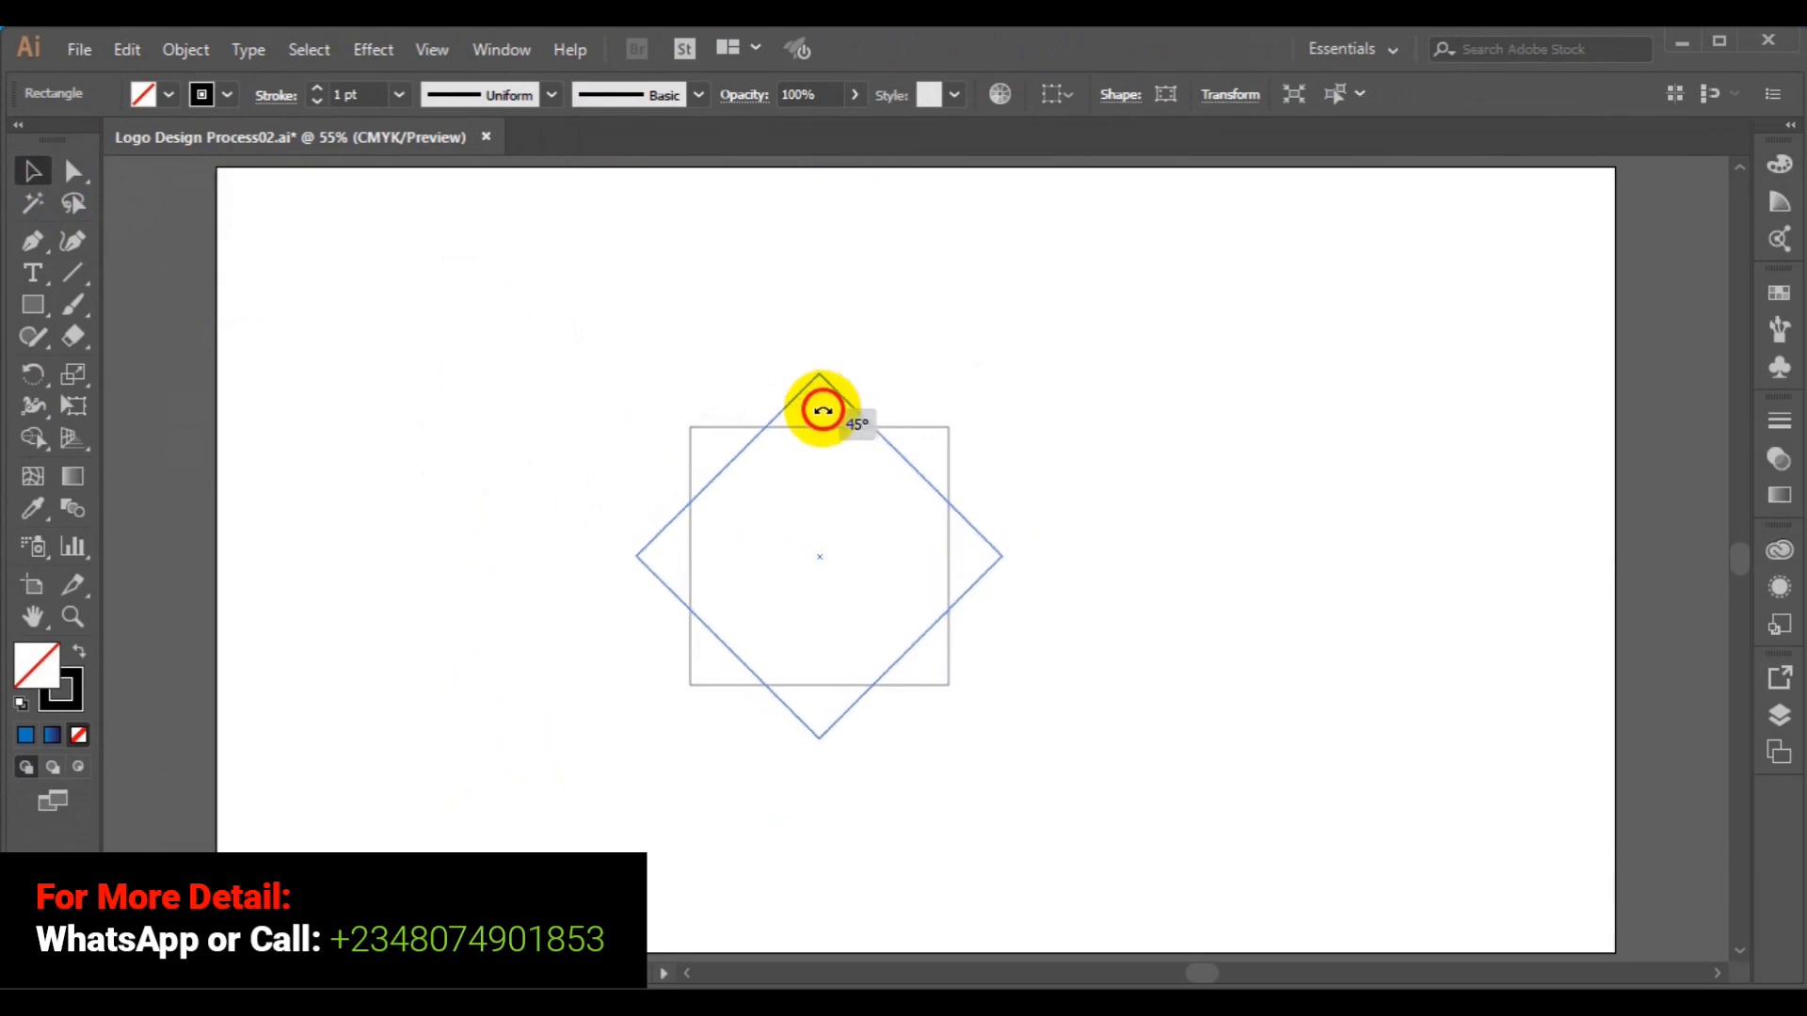
pyautogui.moveTo(822, 410); pyautogui.dragTo(821, 410)
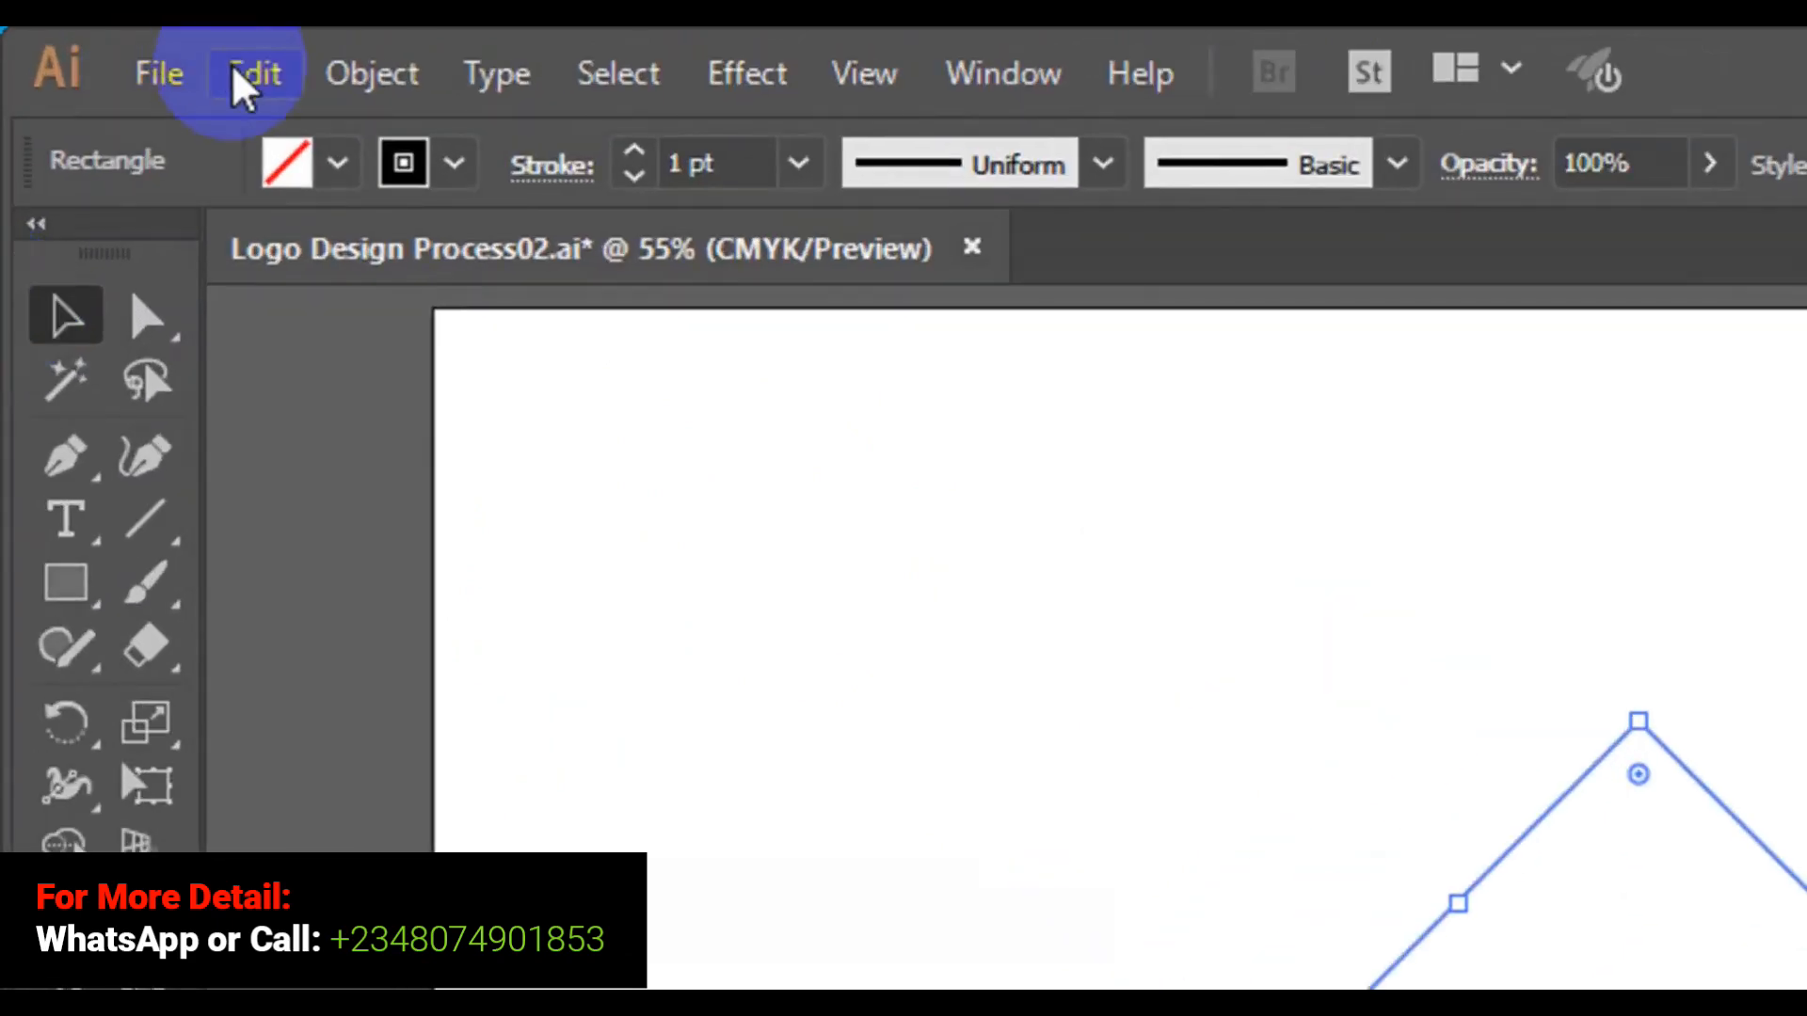
# Duplicate the diamond in place and scale the copy proportionally from its centre to about 161 px.
pyautogui.click(237, 73)
pyautogui.click(407, 335)
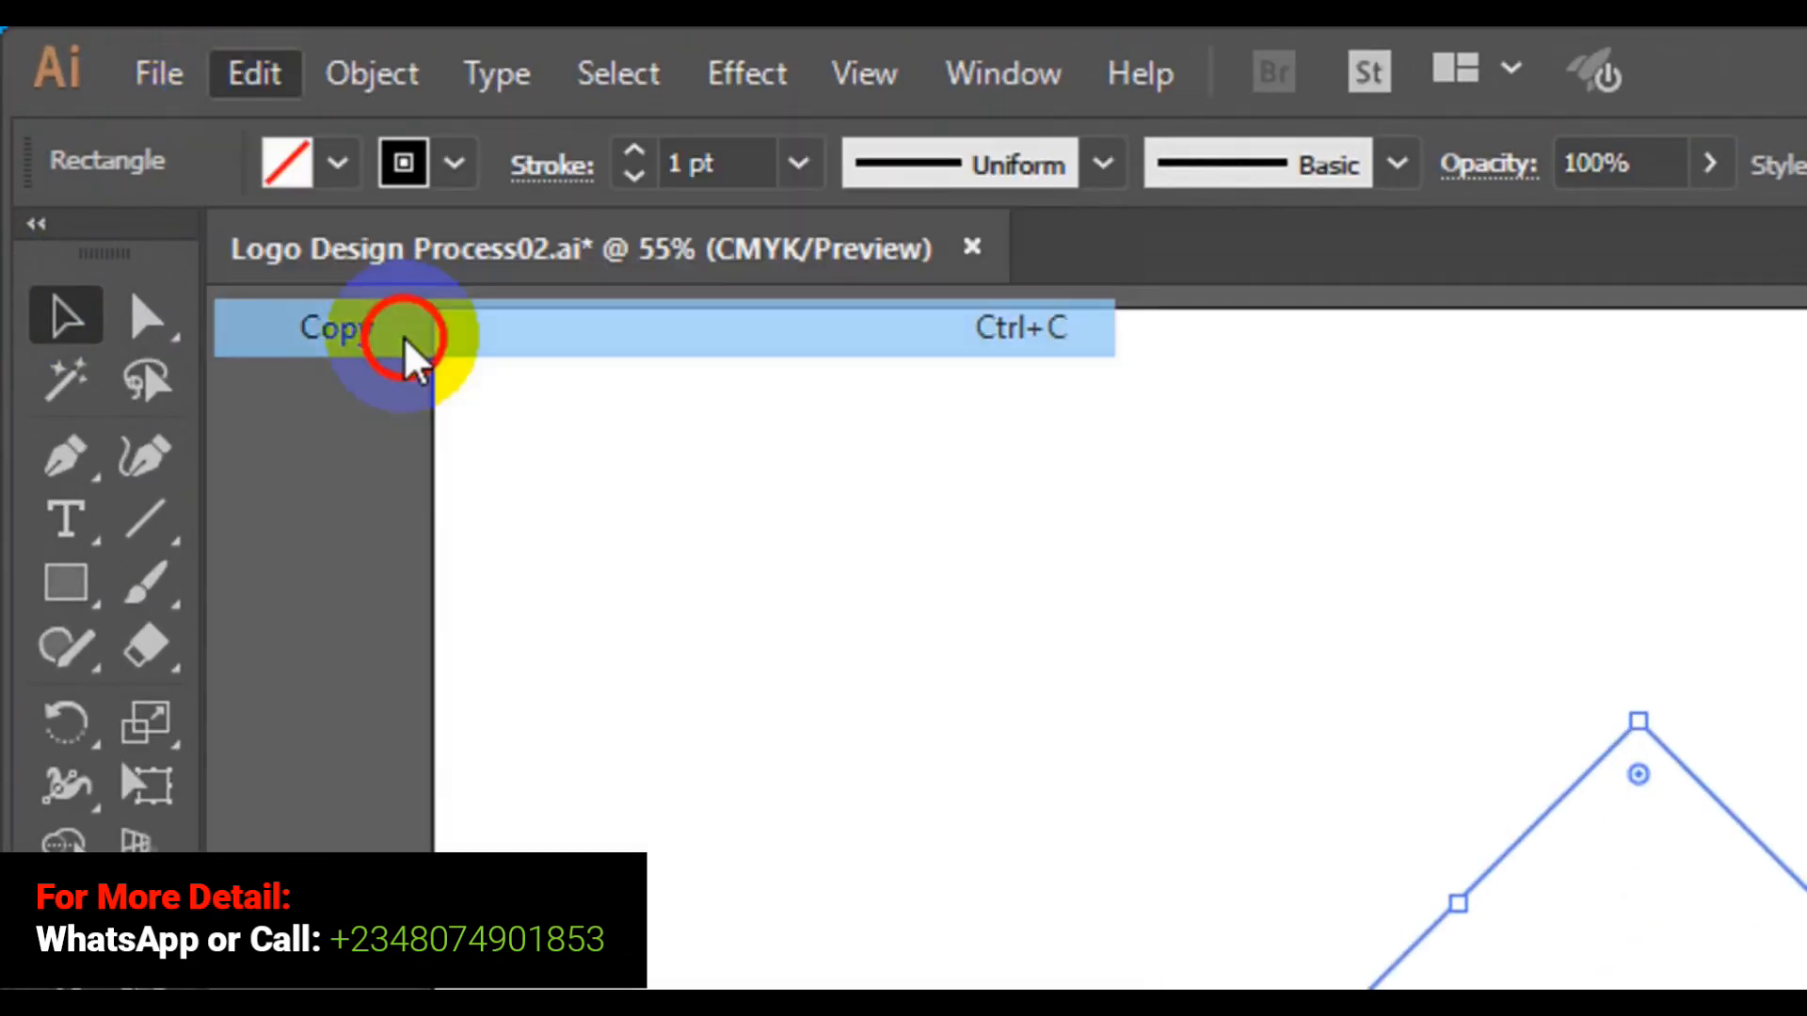
pyautogui.click(270, 89)
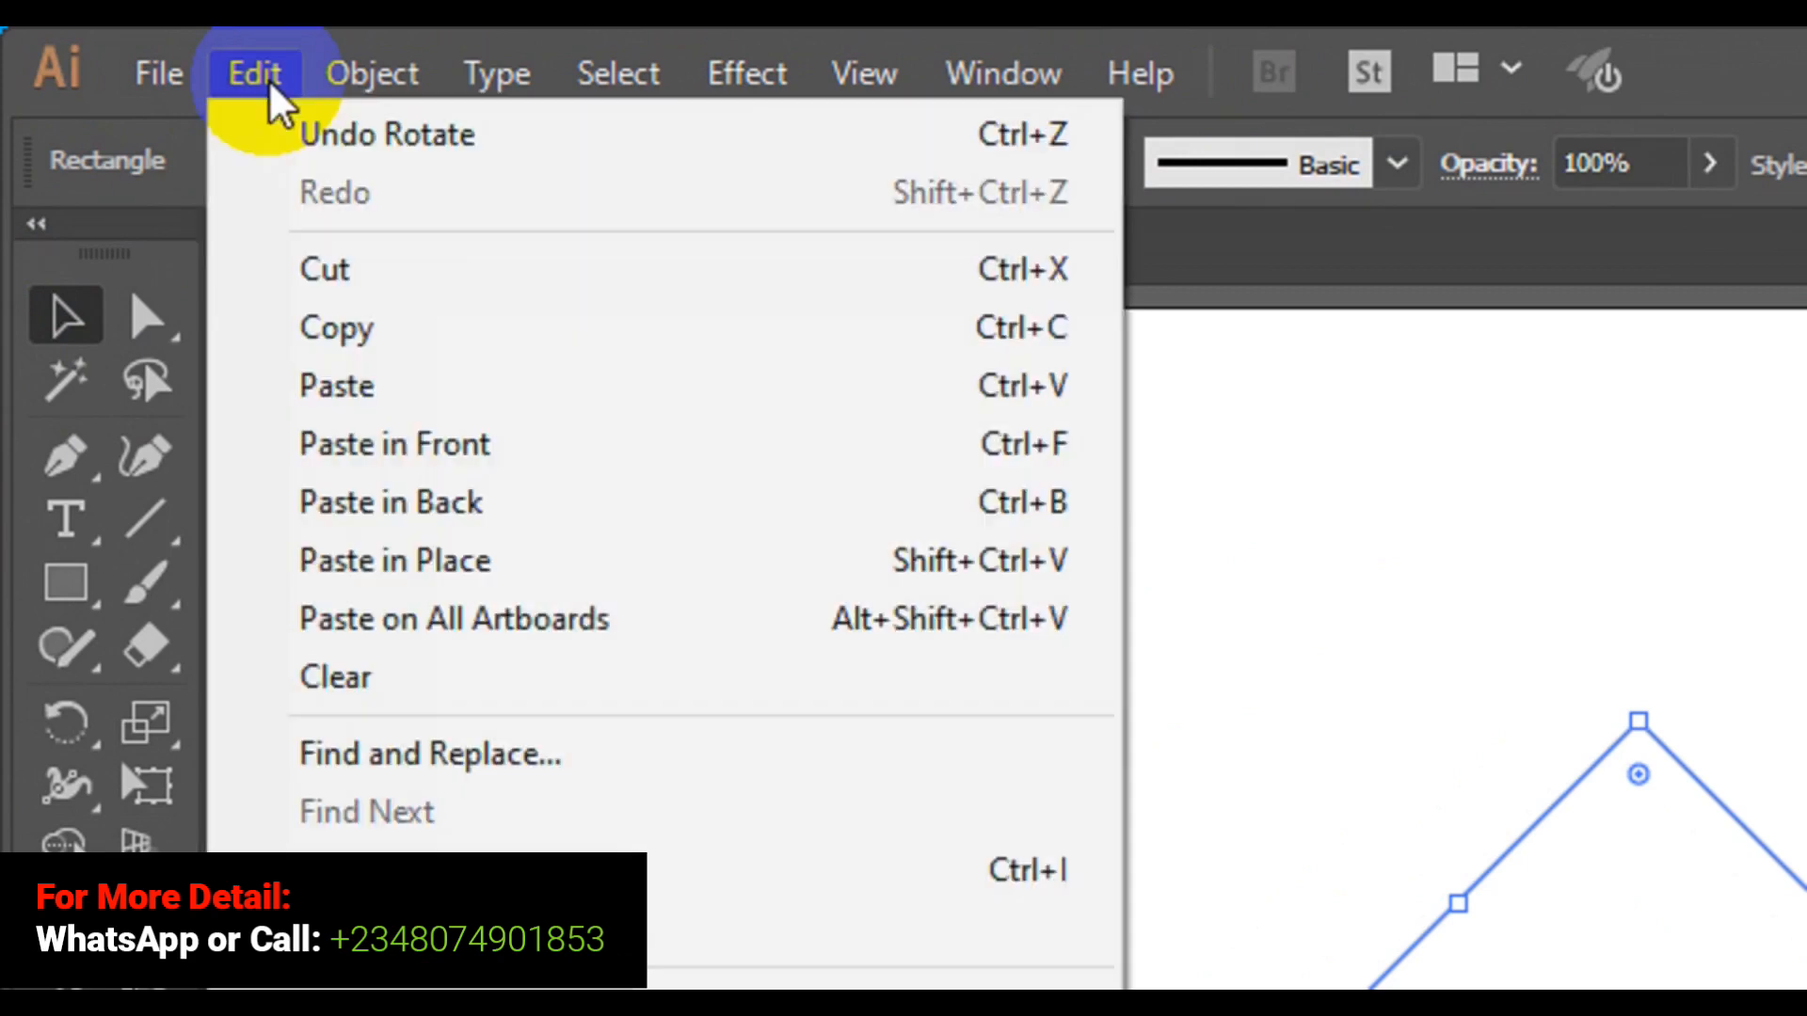
pyautogui.click(449, 565)
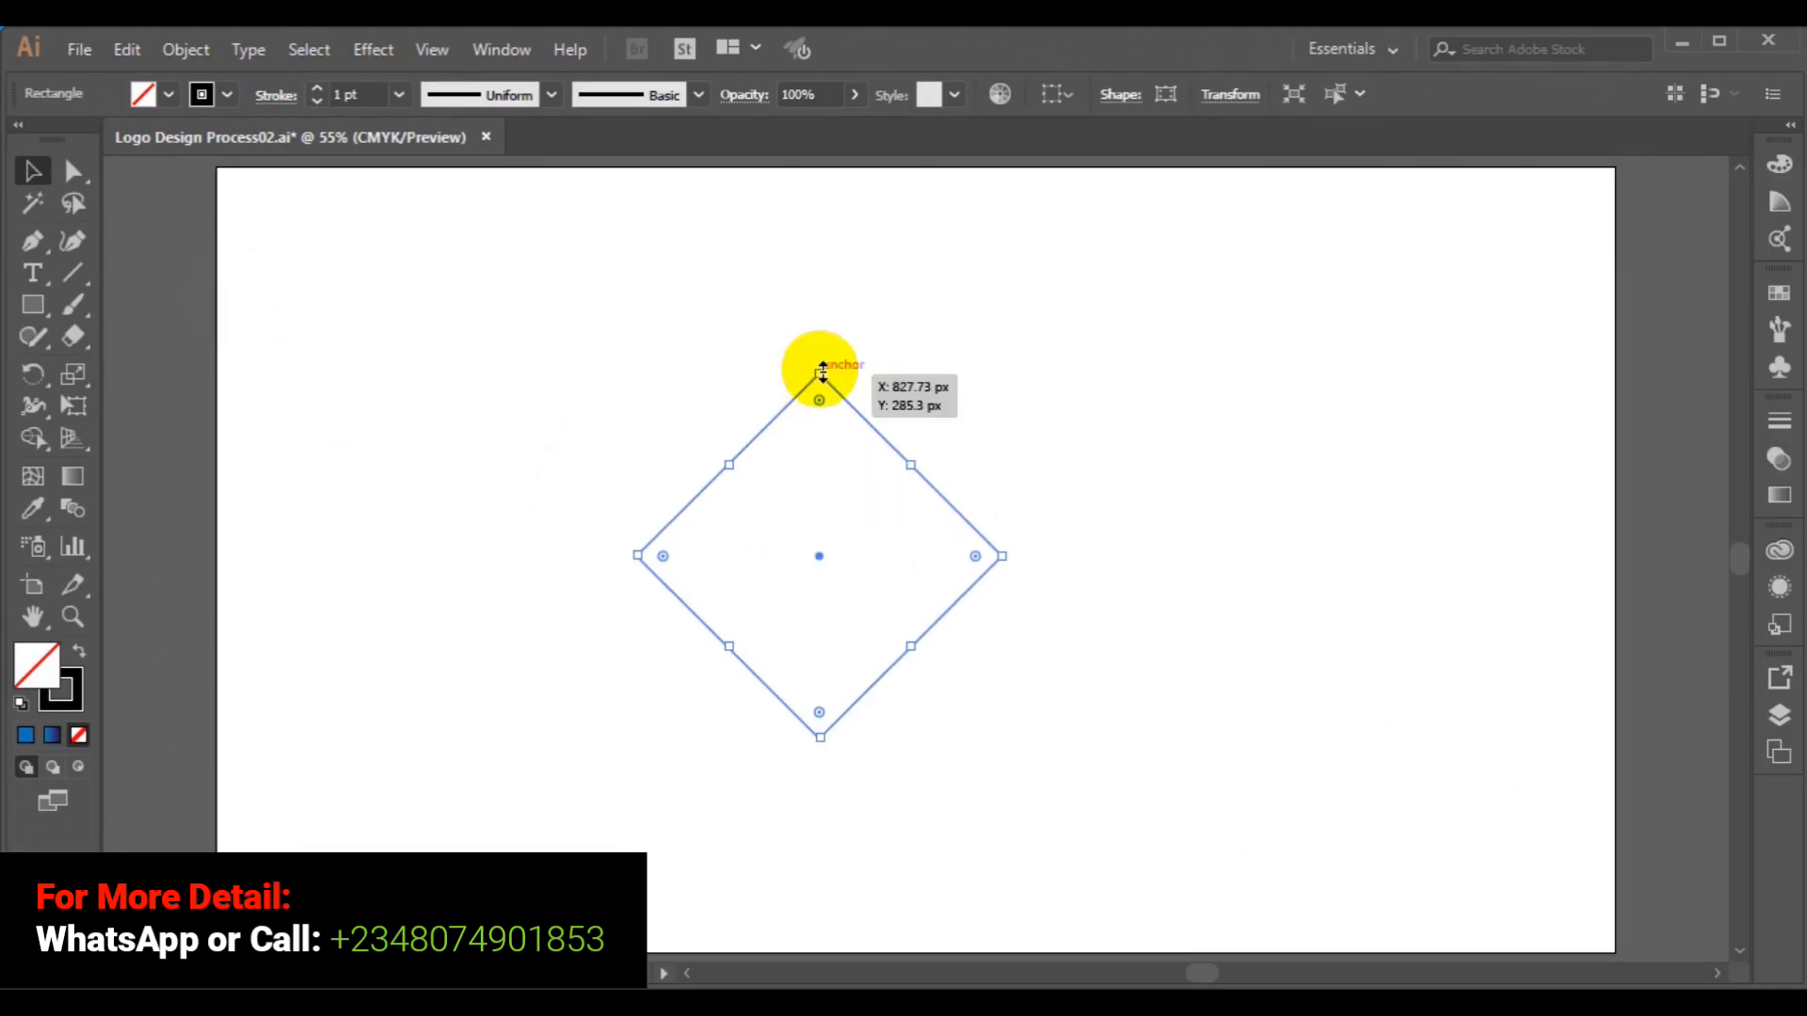
pyautogui.moveTo(822, 372); pyautogui.dragTo(824, 476)
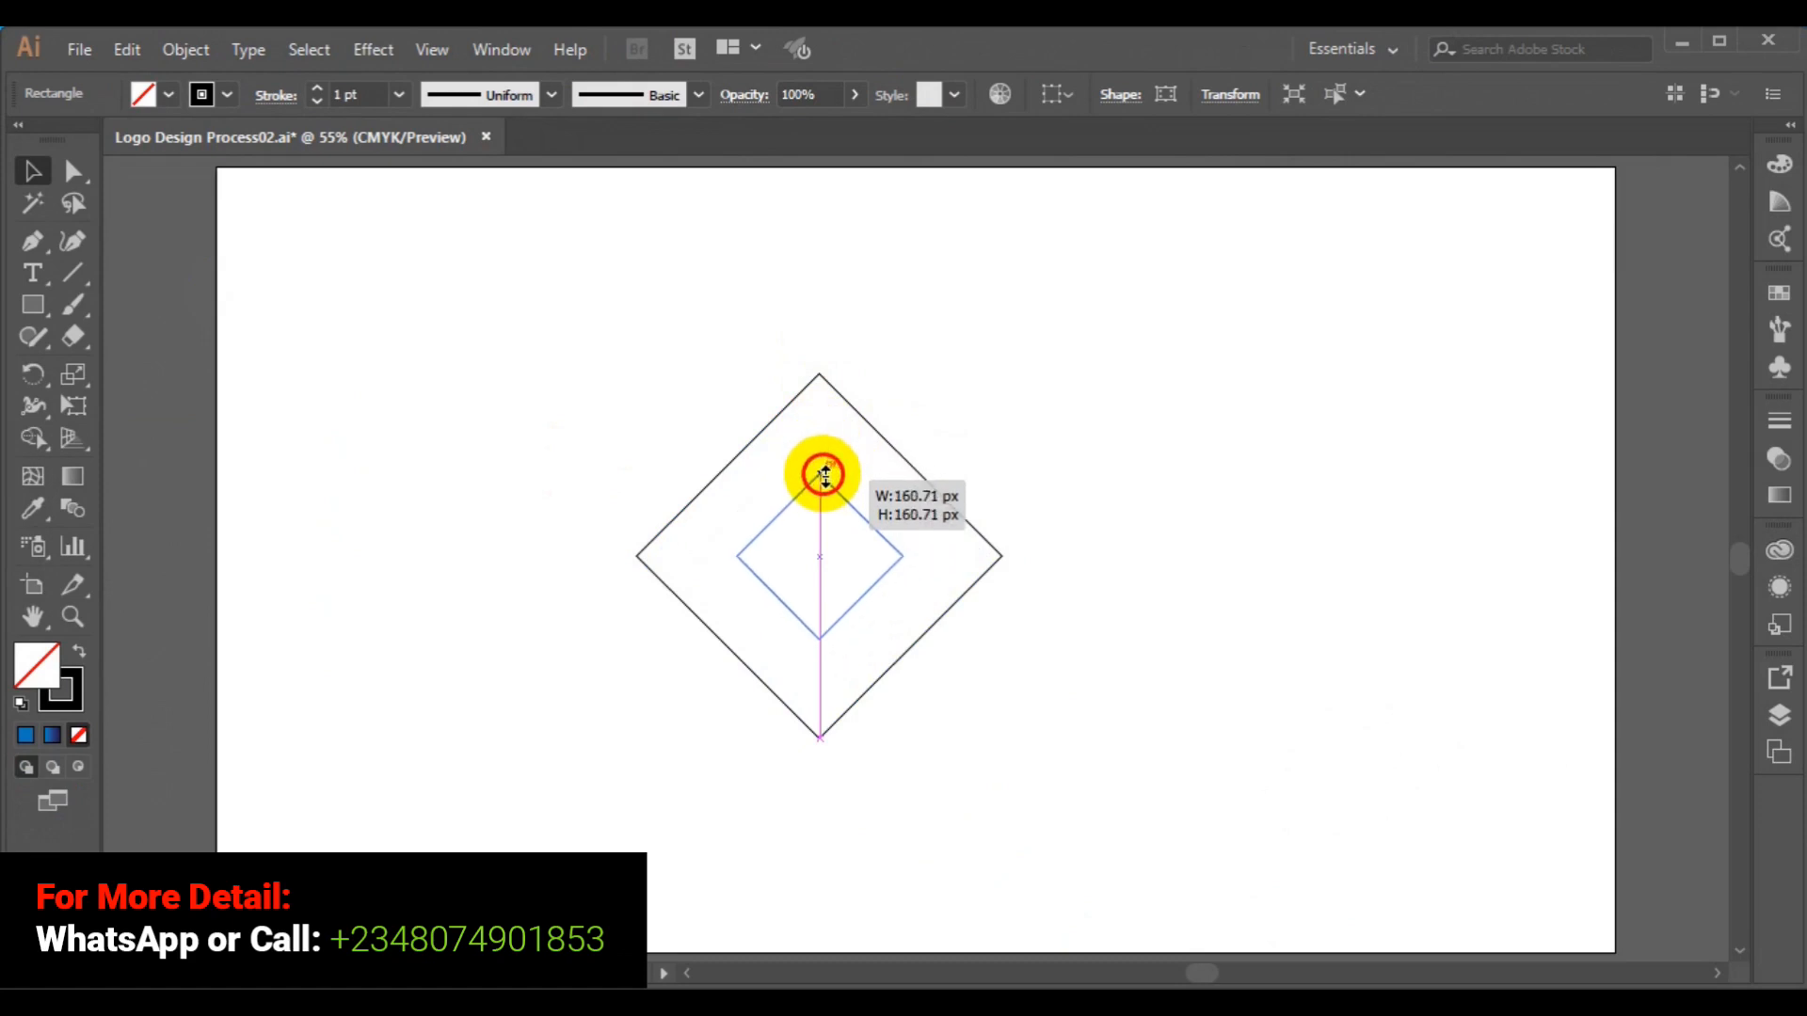
pyautogui.moveTo(824, 475); pyautogui.dragTo(824, 475)
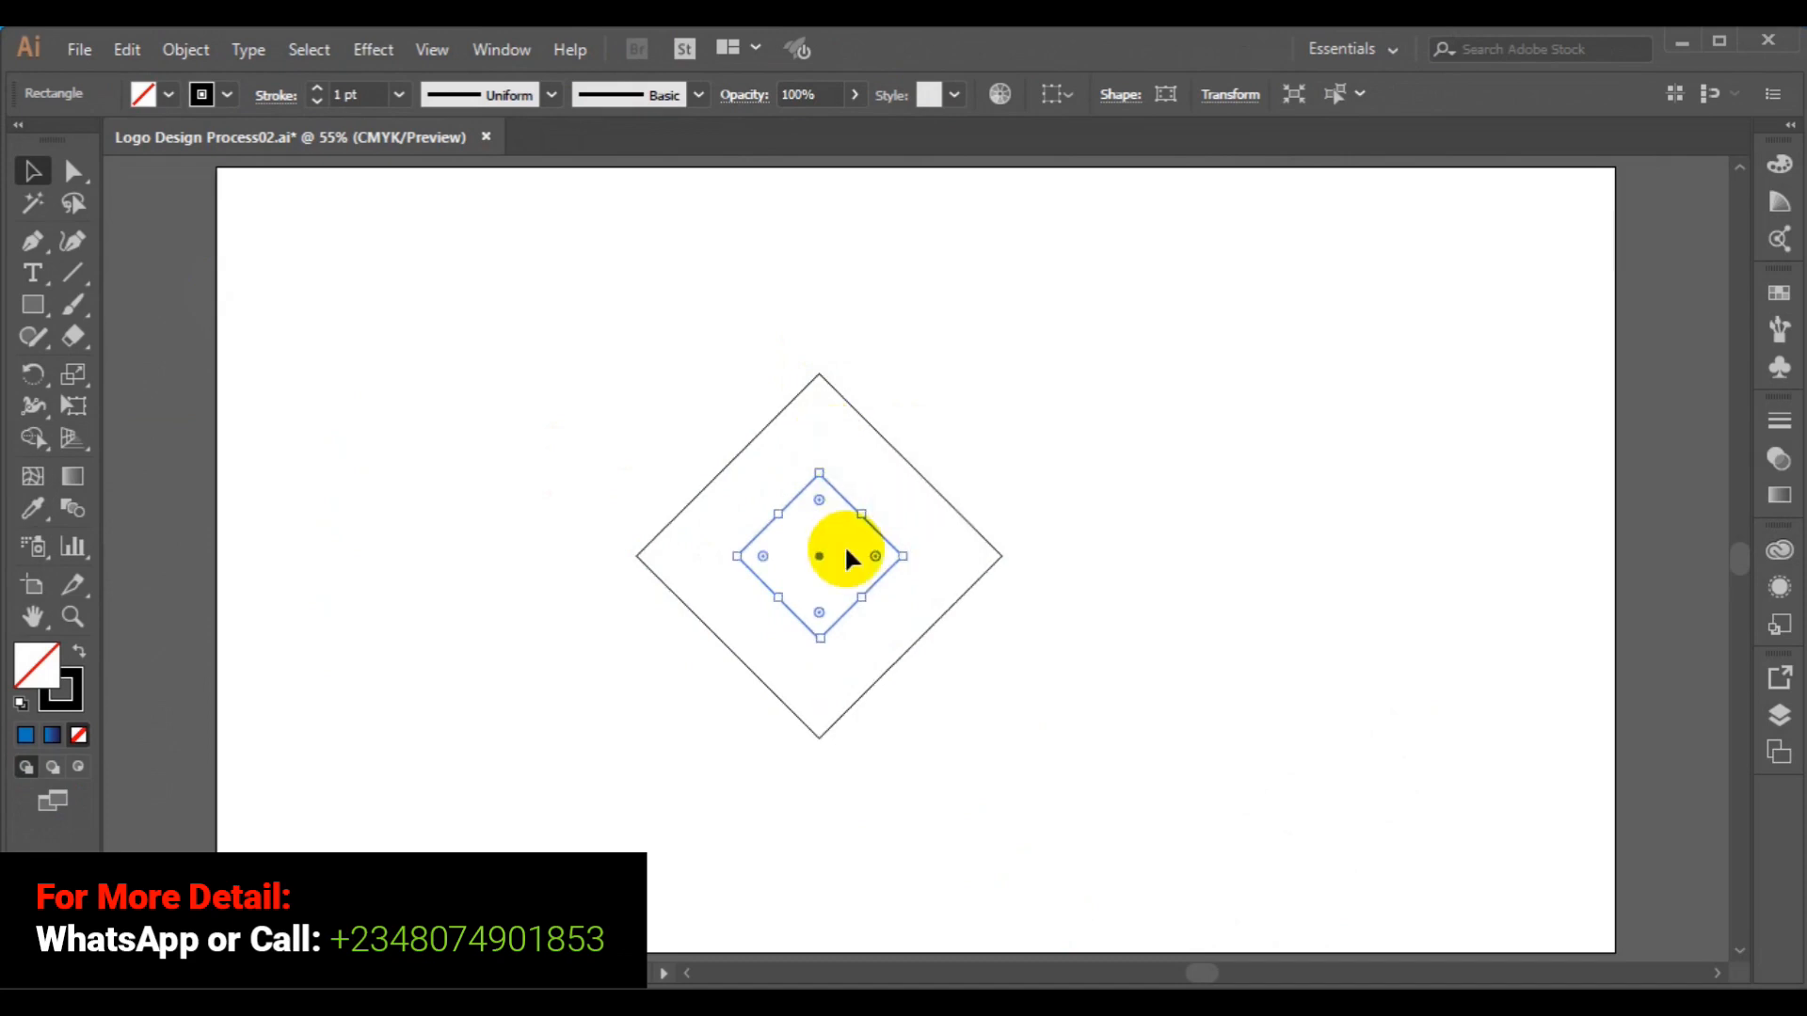
# Round the left and right corners of the outer diamond to a radius of about 101 px.
pyautogui.click(648, 549)
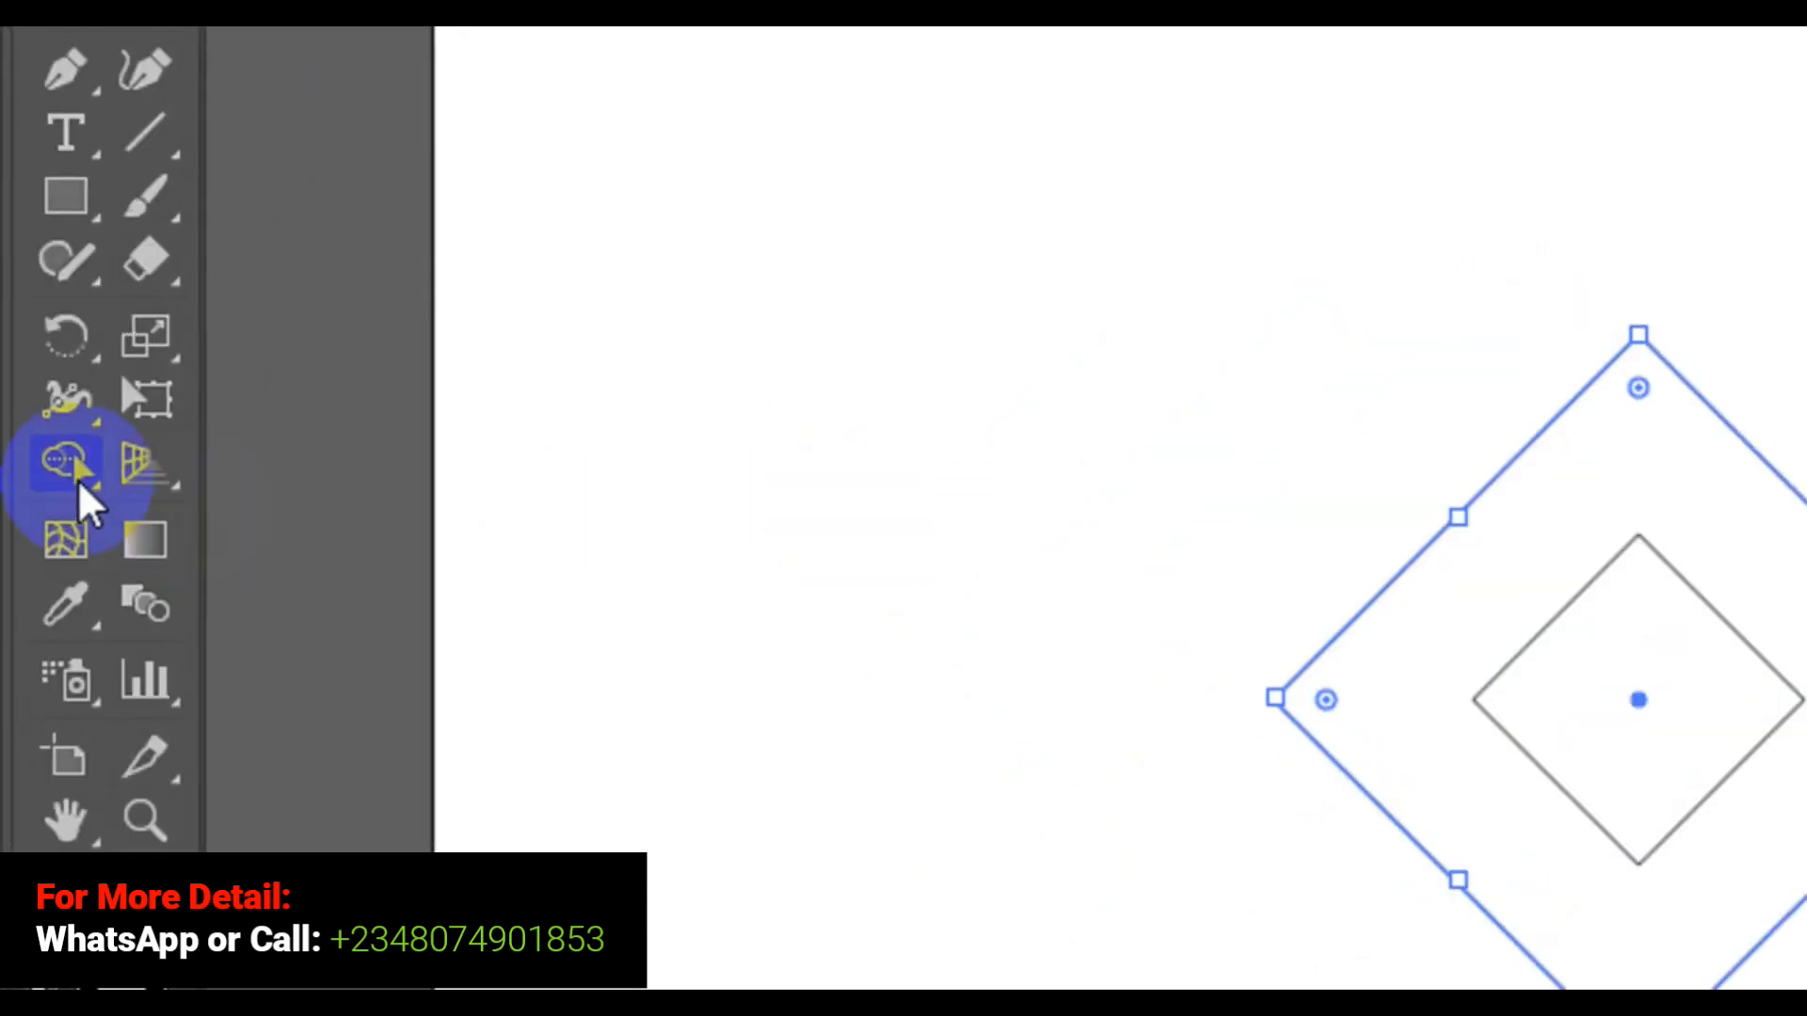
pyautogui.click(76, 484)
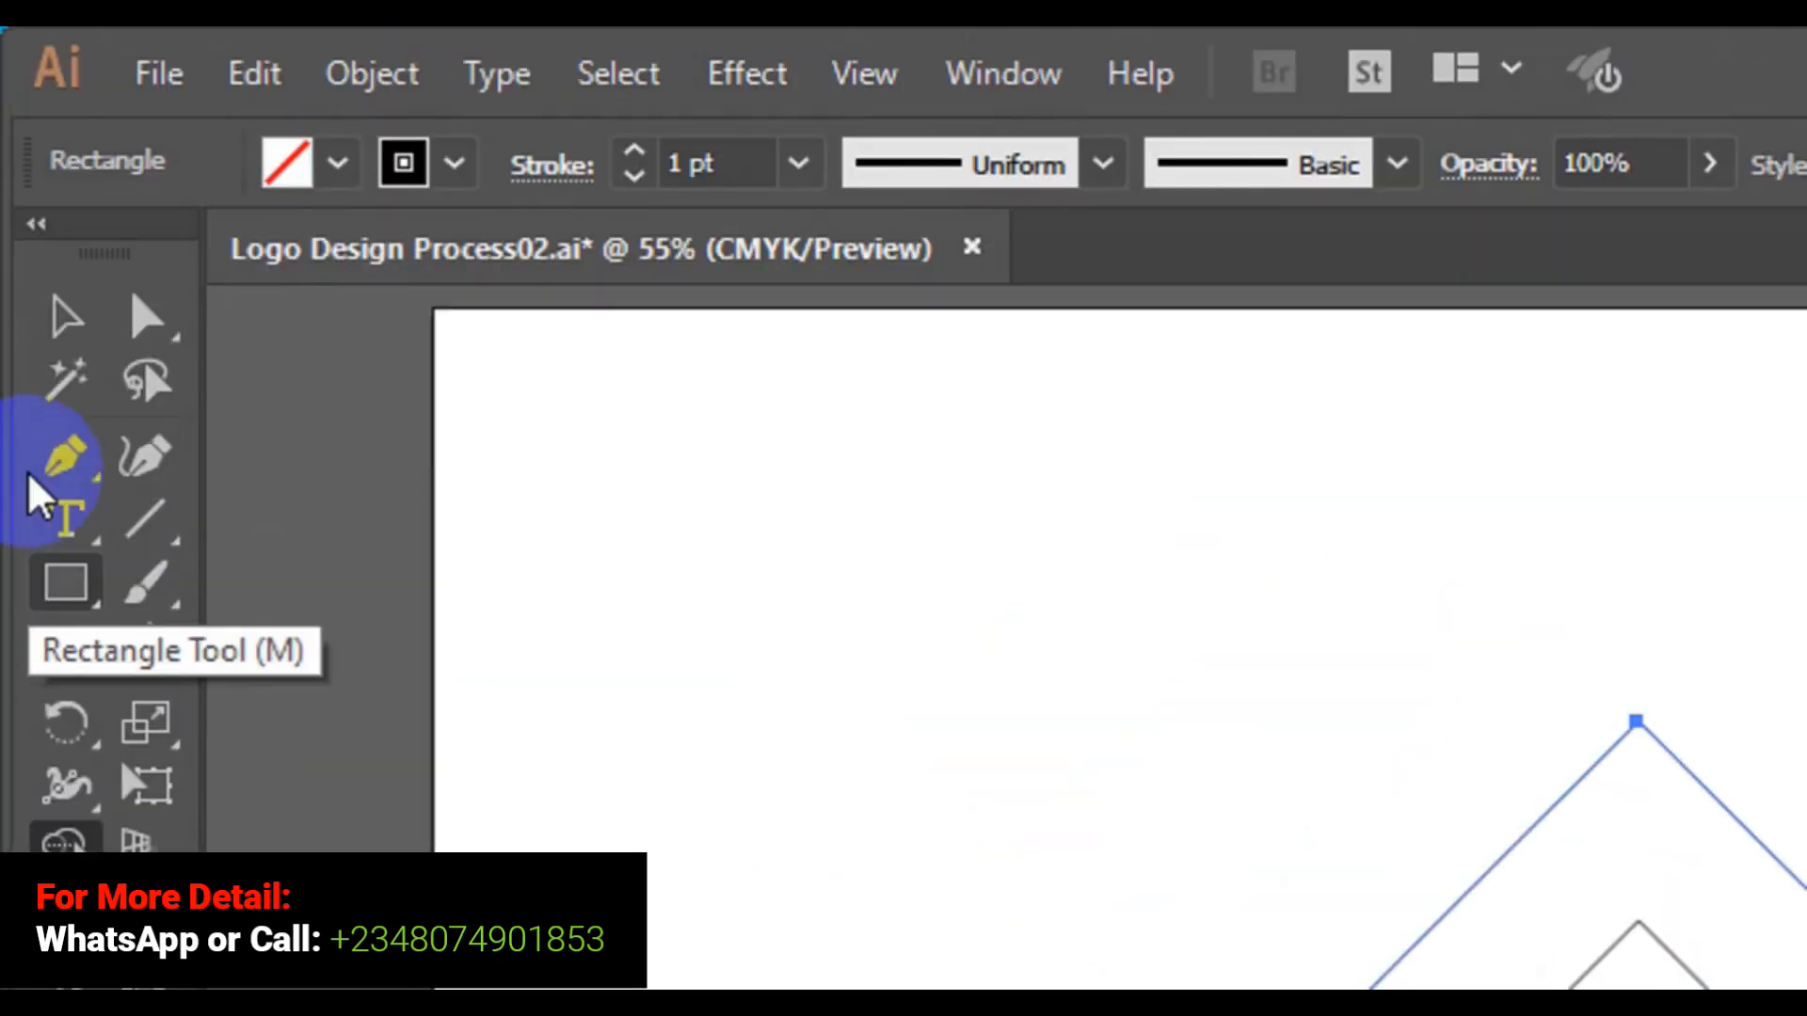
pyautogui.click(147, 310)
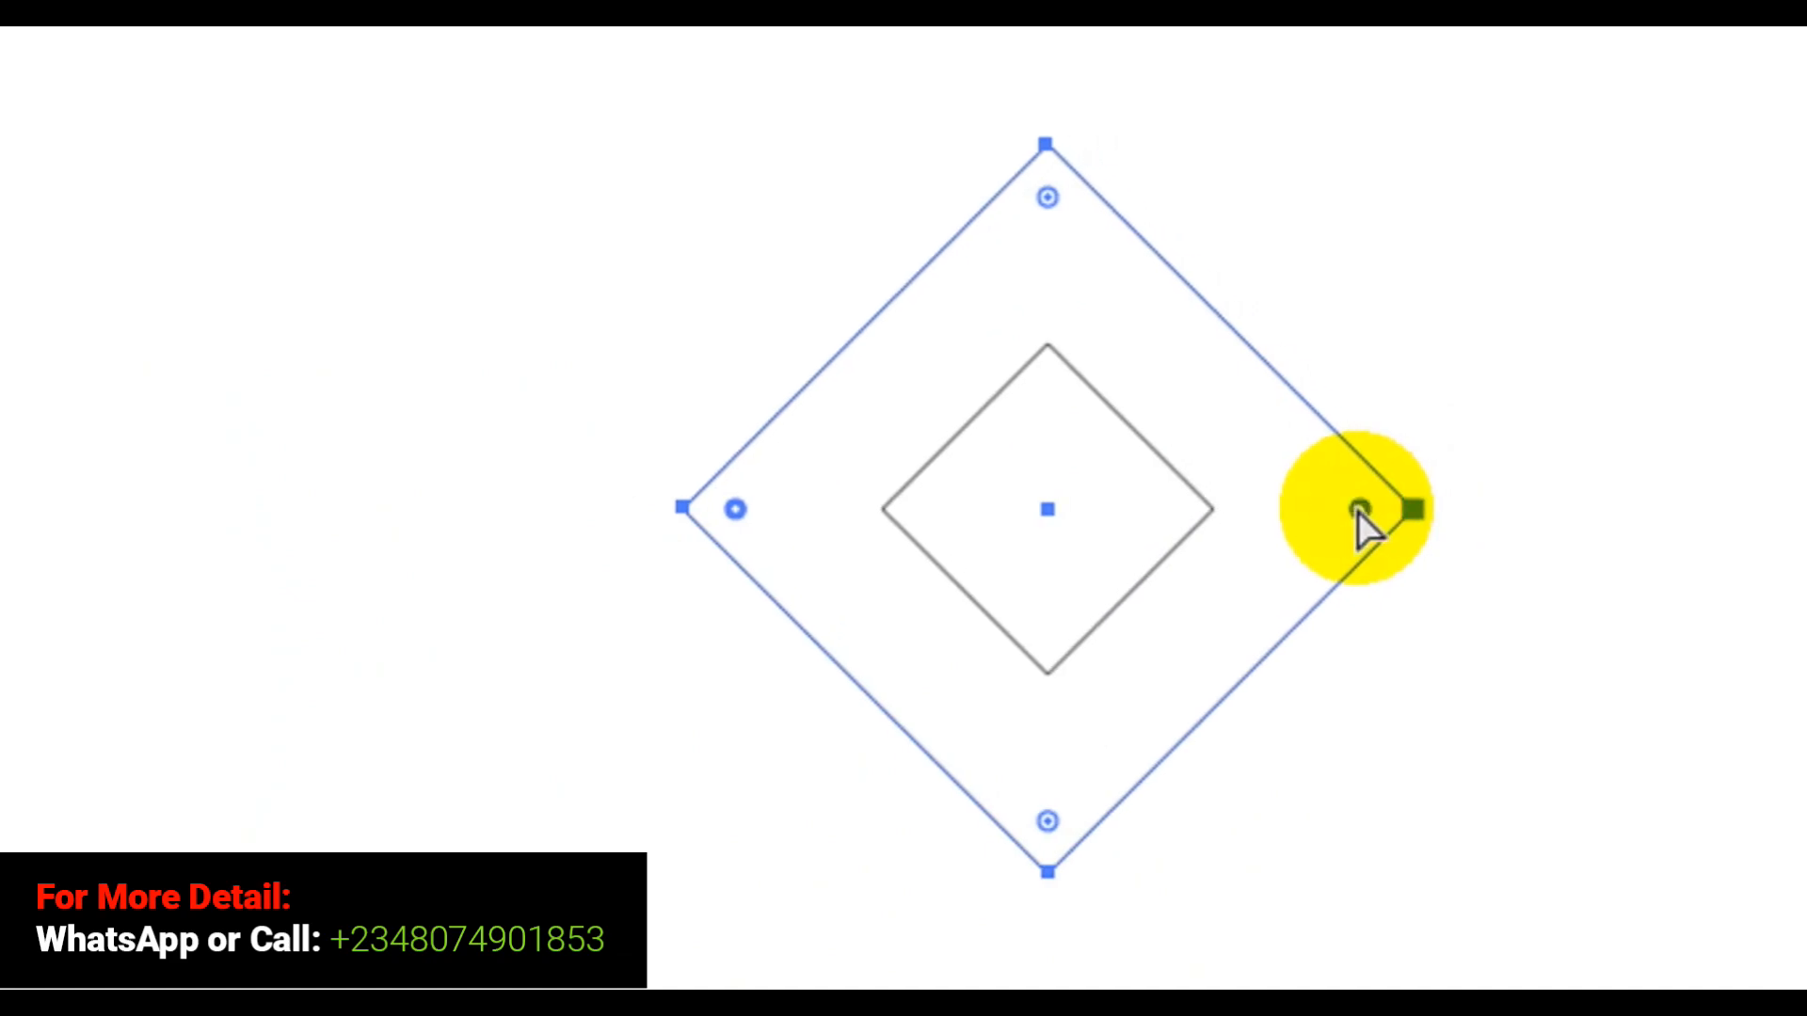
pyautogui.moveTo(1358, 511); pyautogui.dragTo(1205, 511)
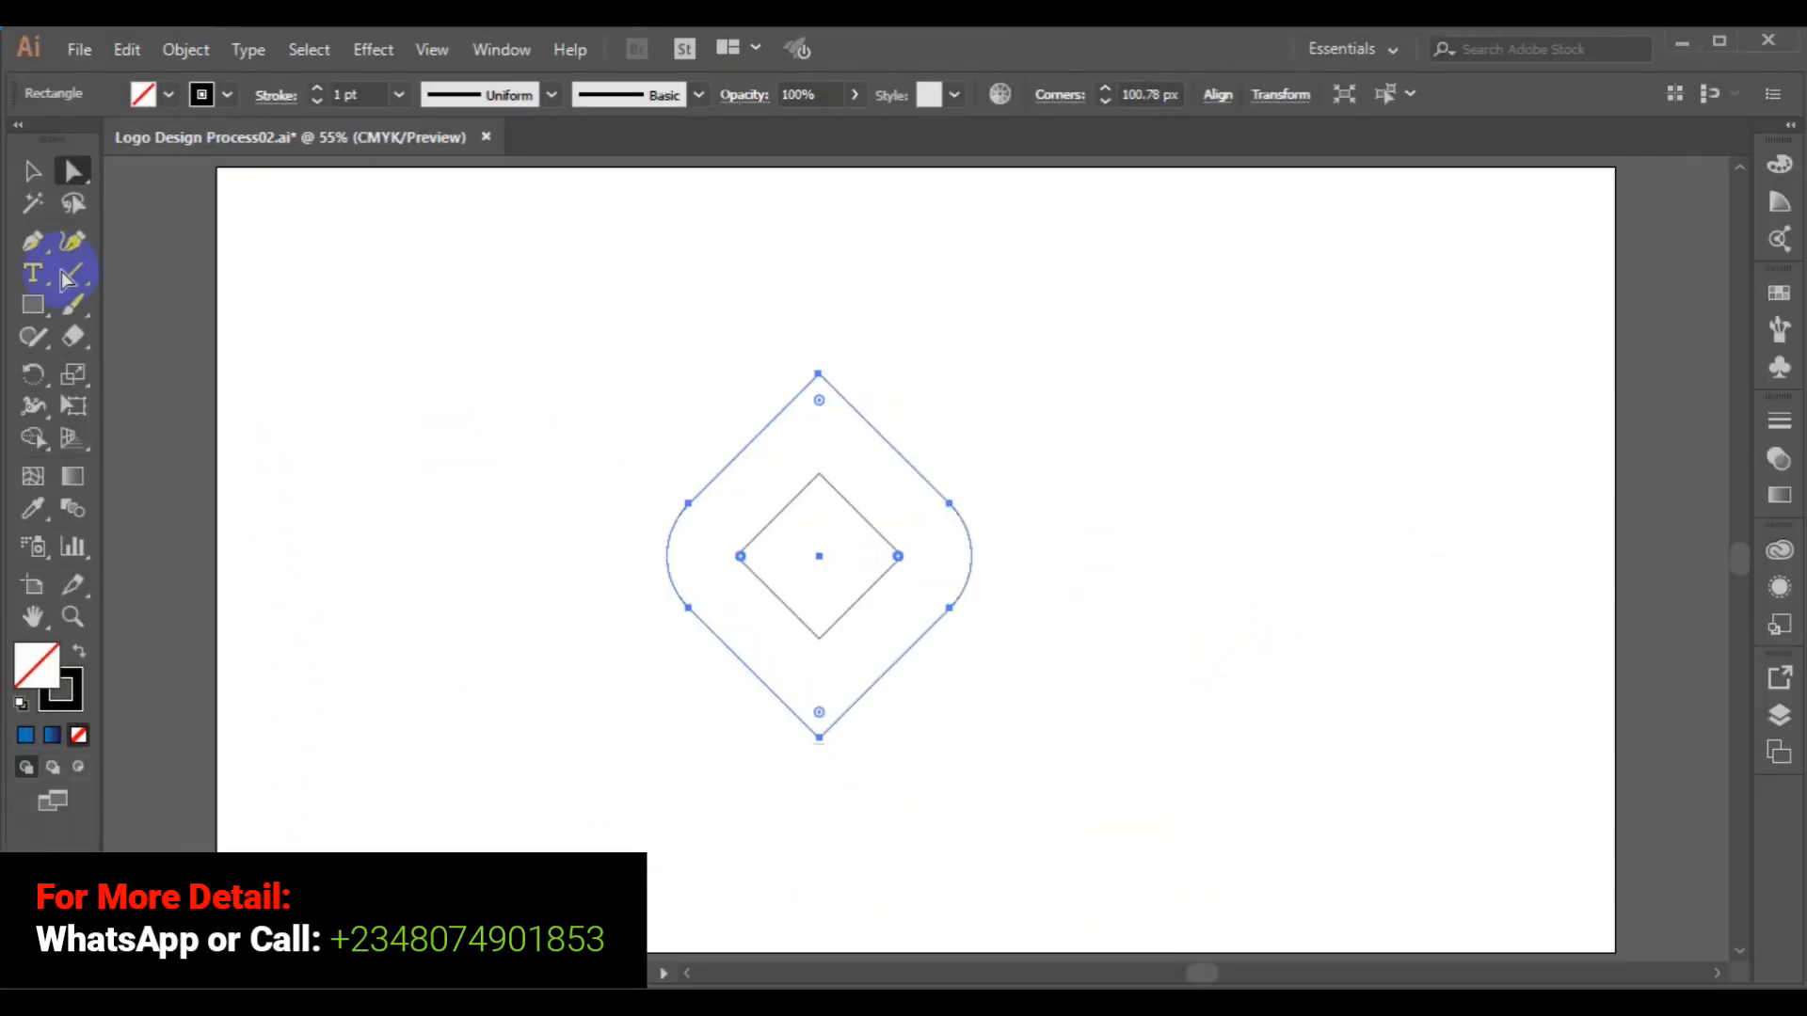
# Scale the inner diamond down slightly and proportionally from its centre.
pyautogui.click(31, 173)
pyautogui.click(661, 544)
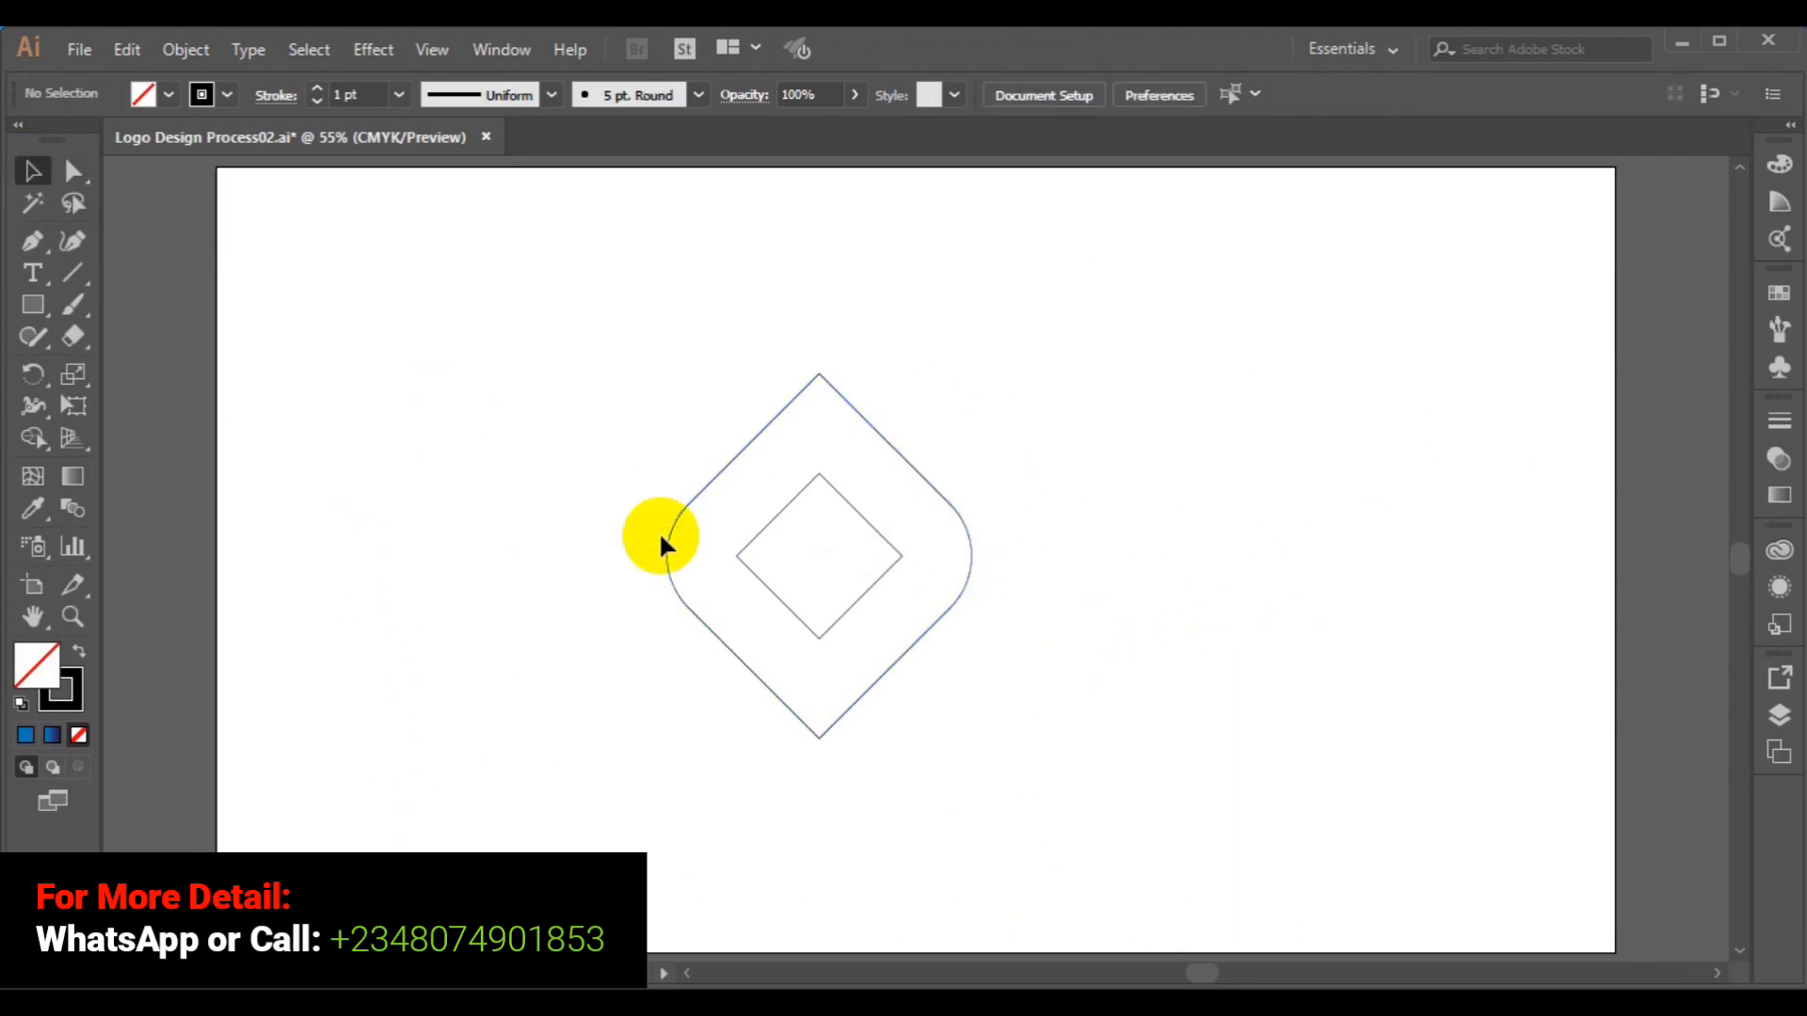
pyautogui.click(771, 582)
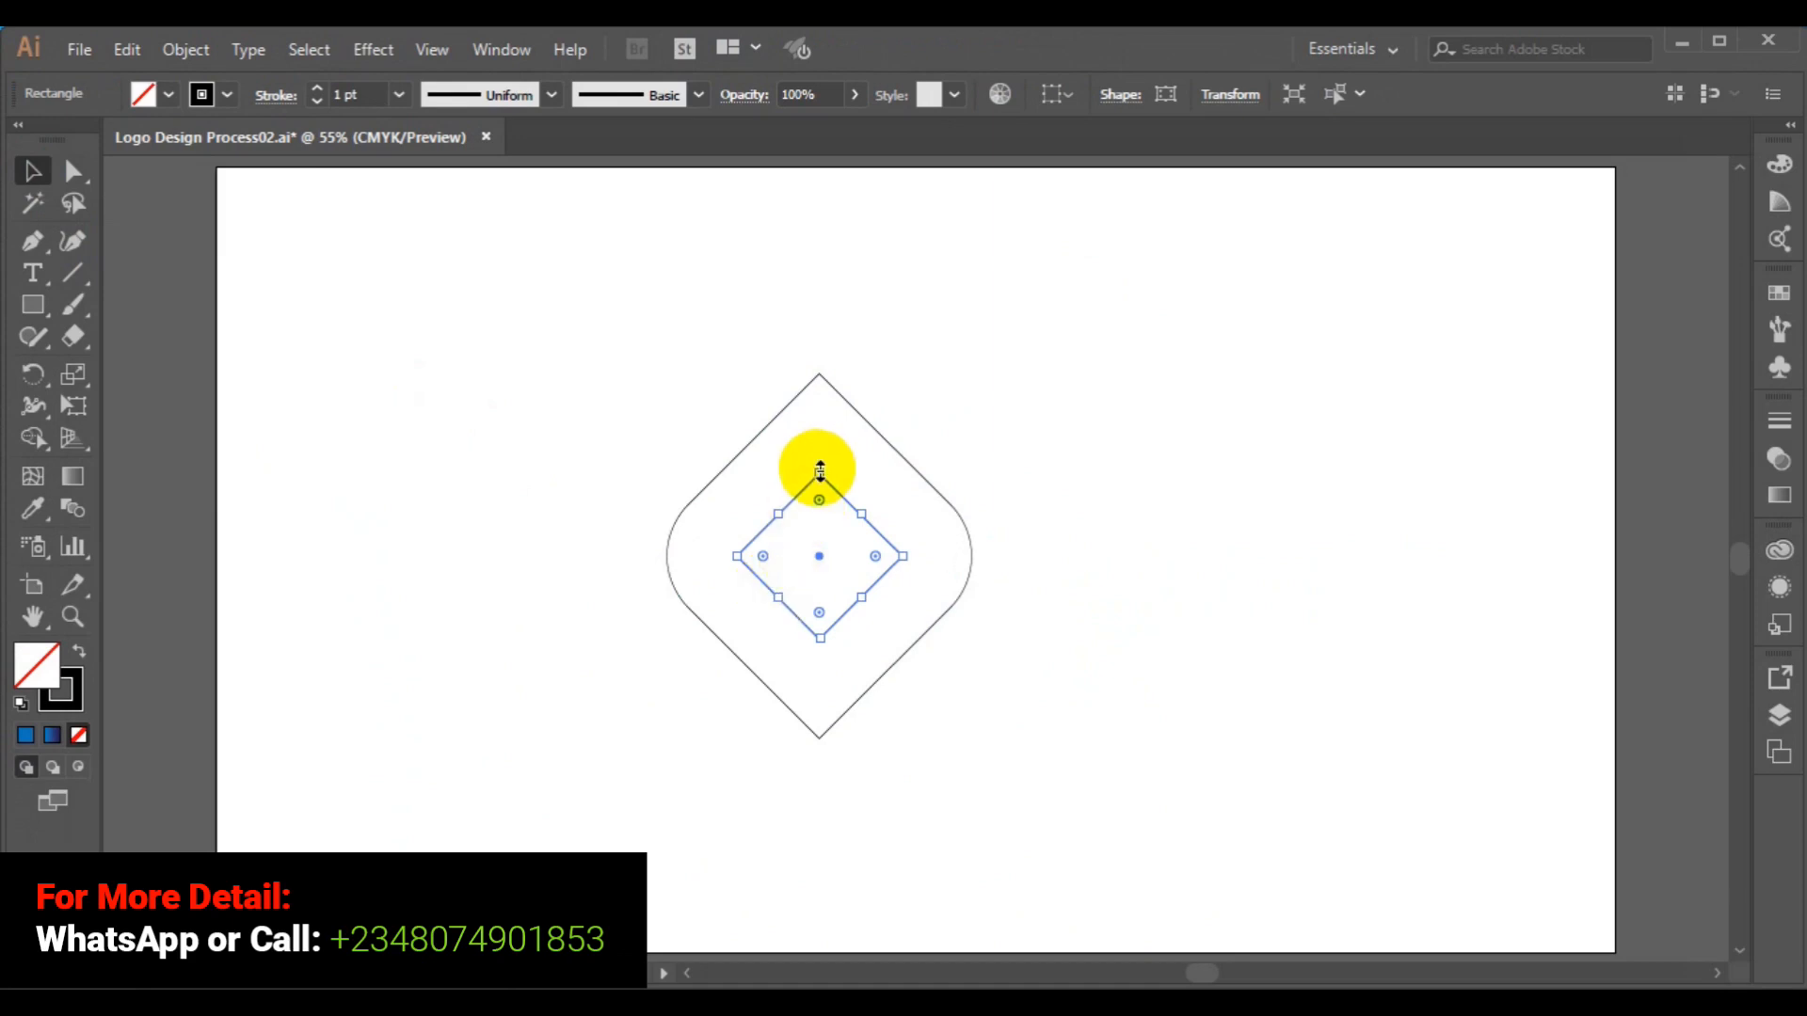
pyautogui.moveTo(820, 471); pyautogui.dragTo(820, 488)
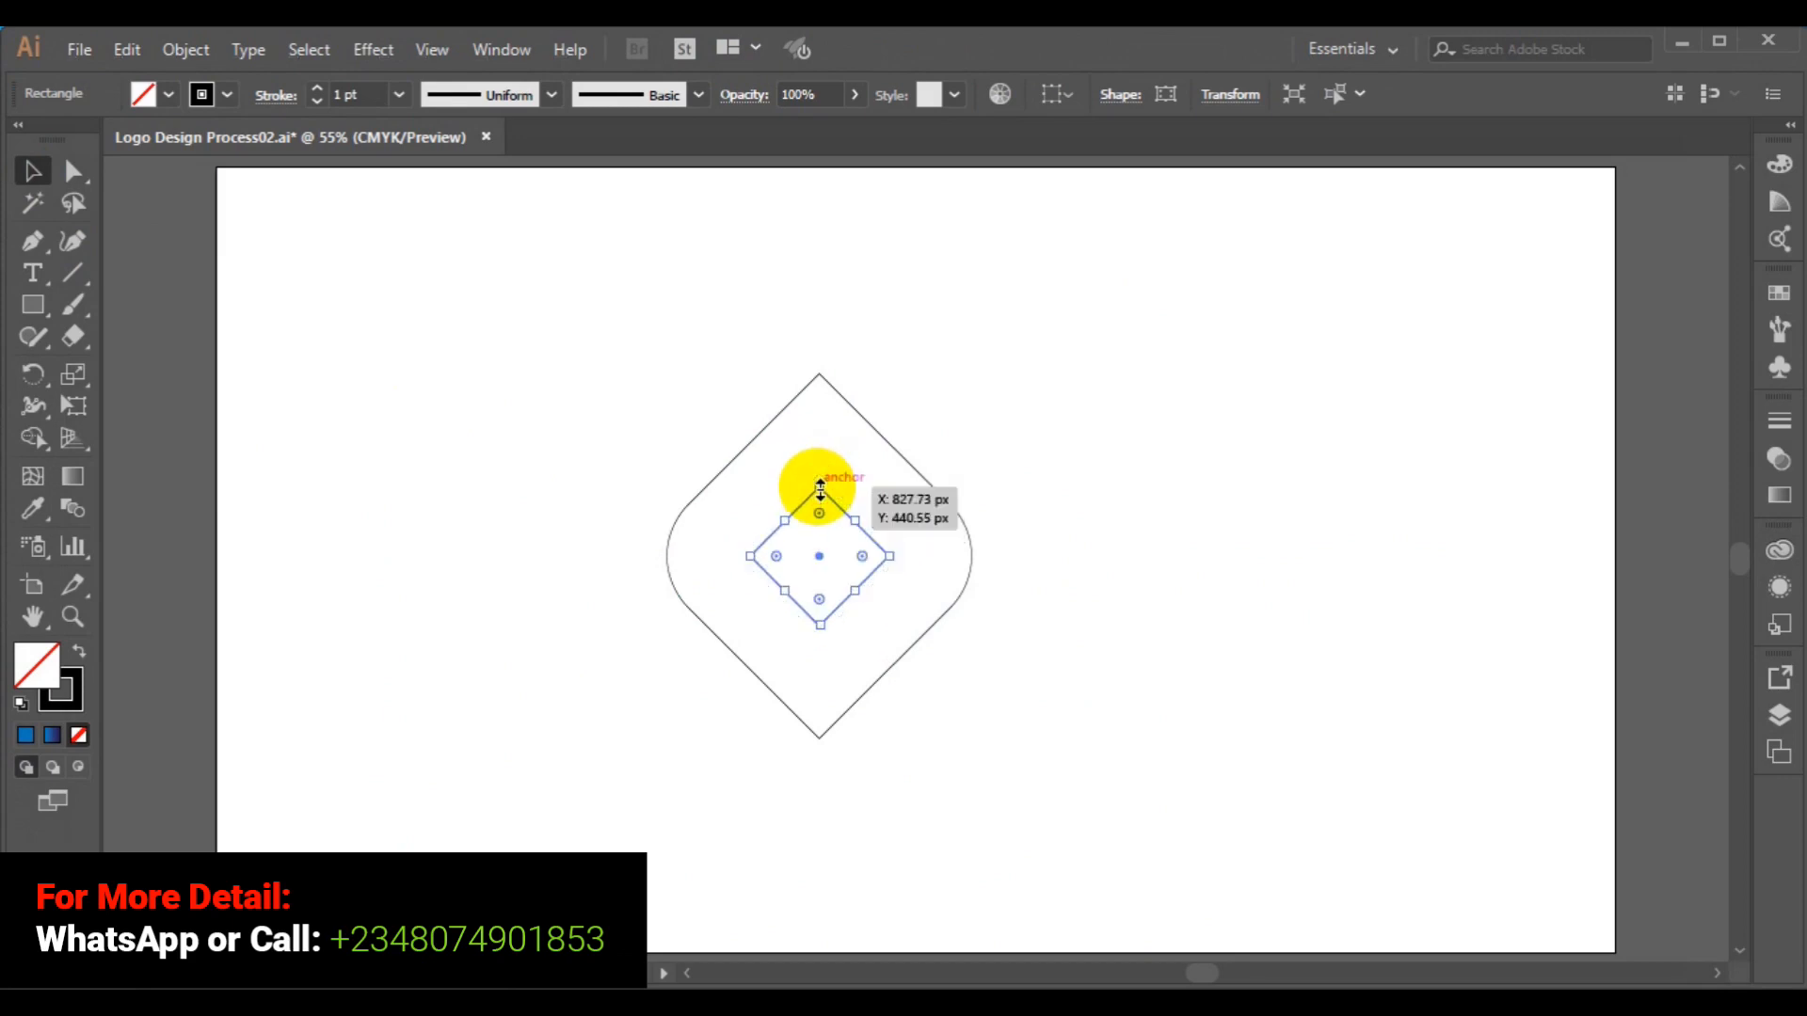
# Draw an open curved path with the Pen tool from the inner diamond's left corner to the outer shape's upper-left edge.
pyautogui.press('a')
pyautogui.hotkey('ctrl', '1')
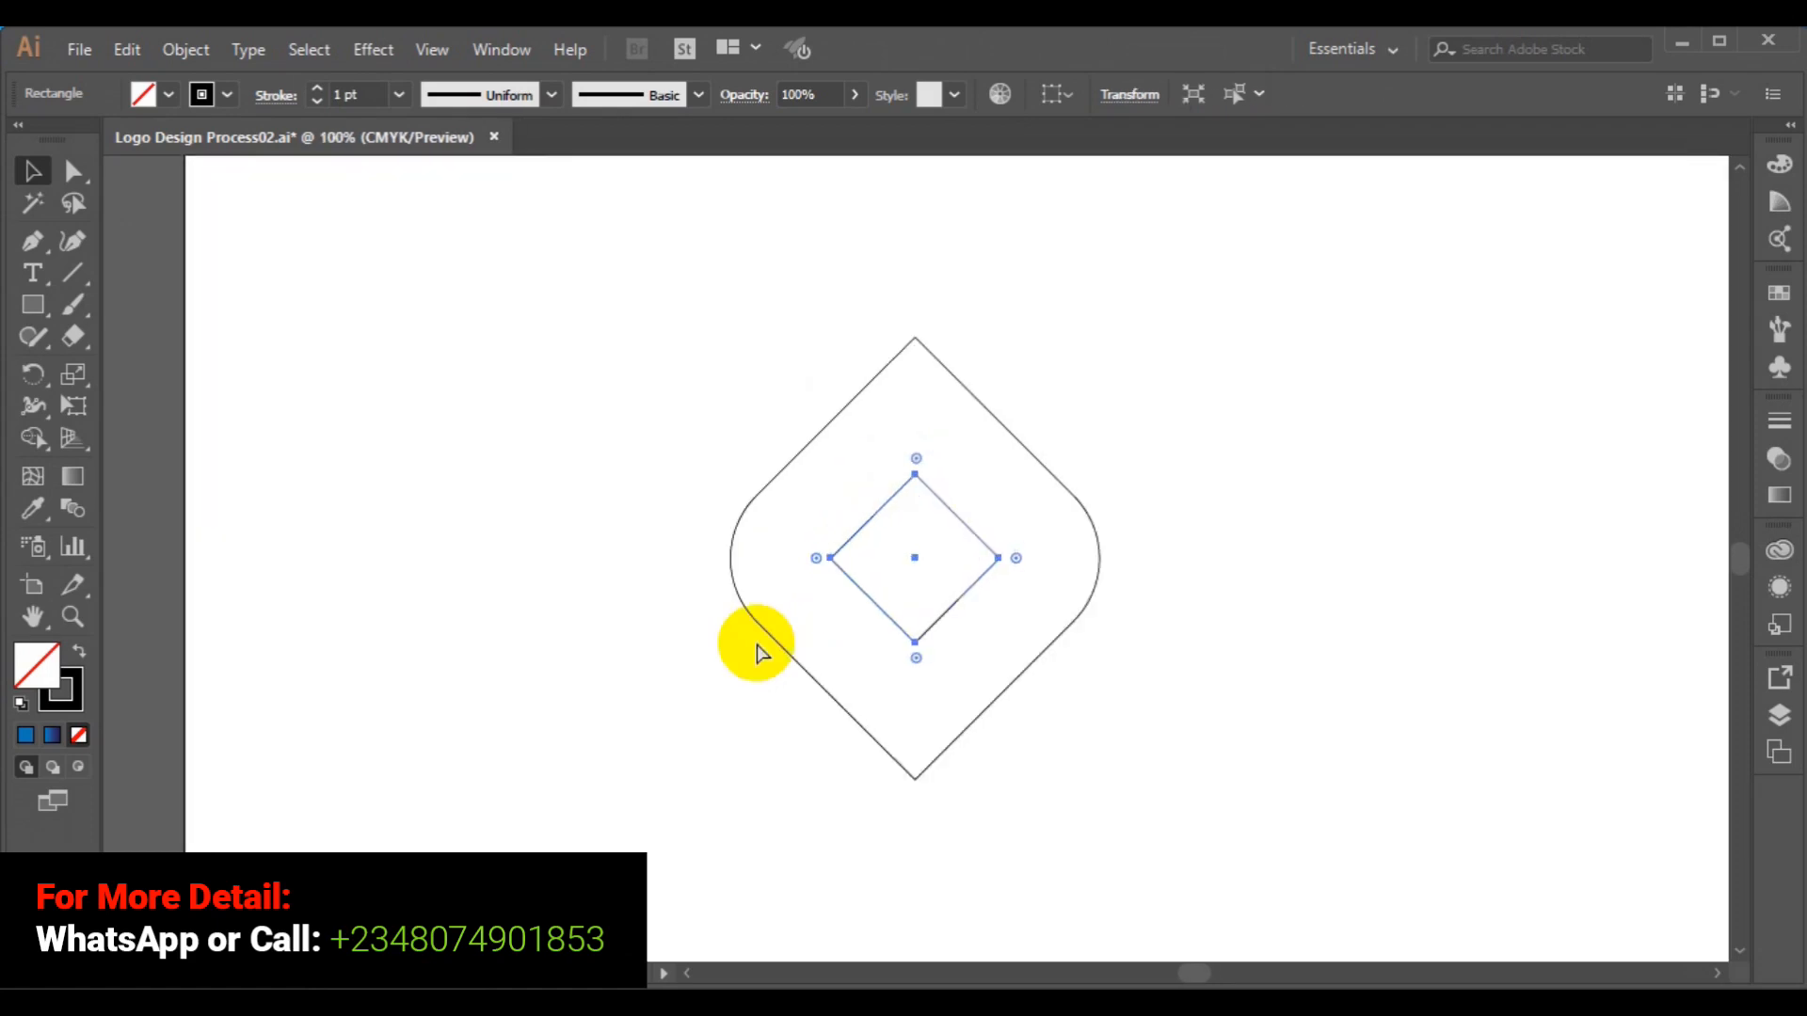
pyautogui.hotkey('ctrl', '+')
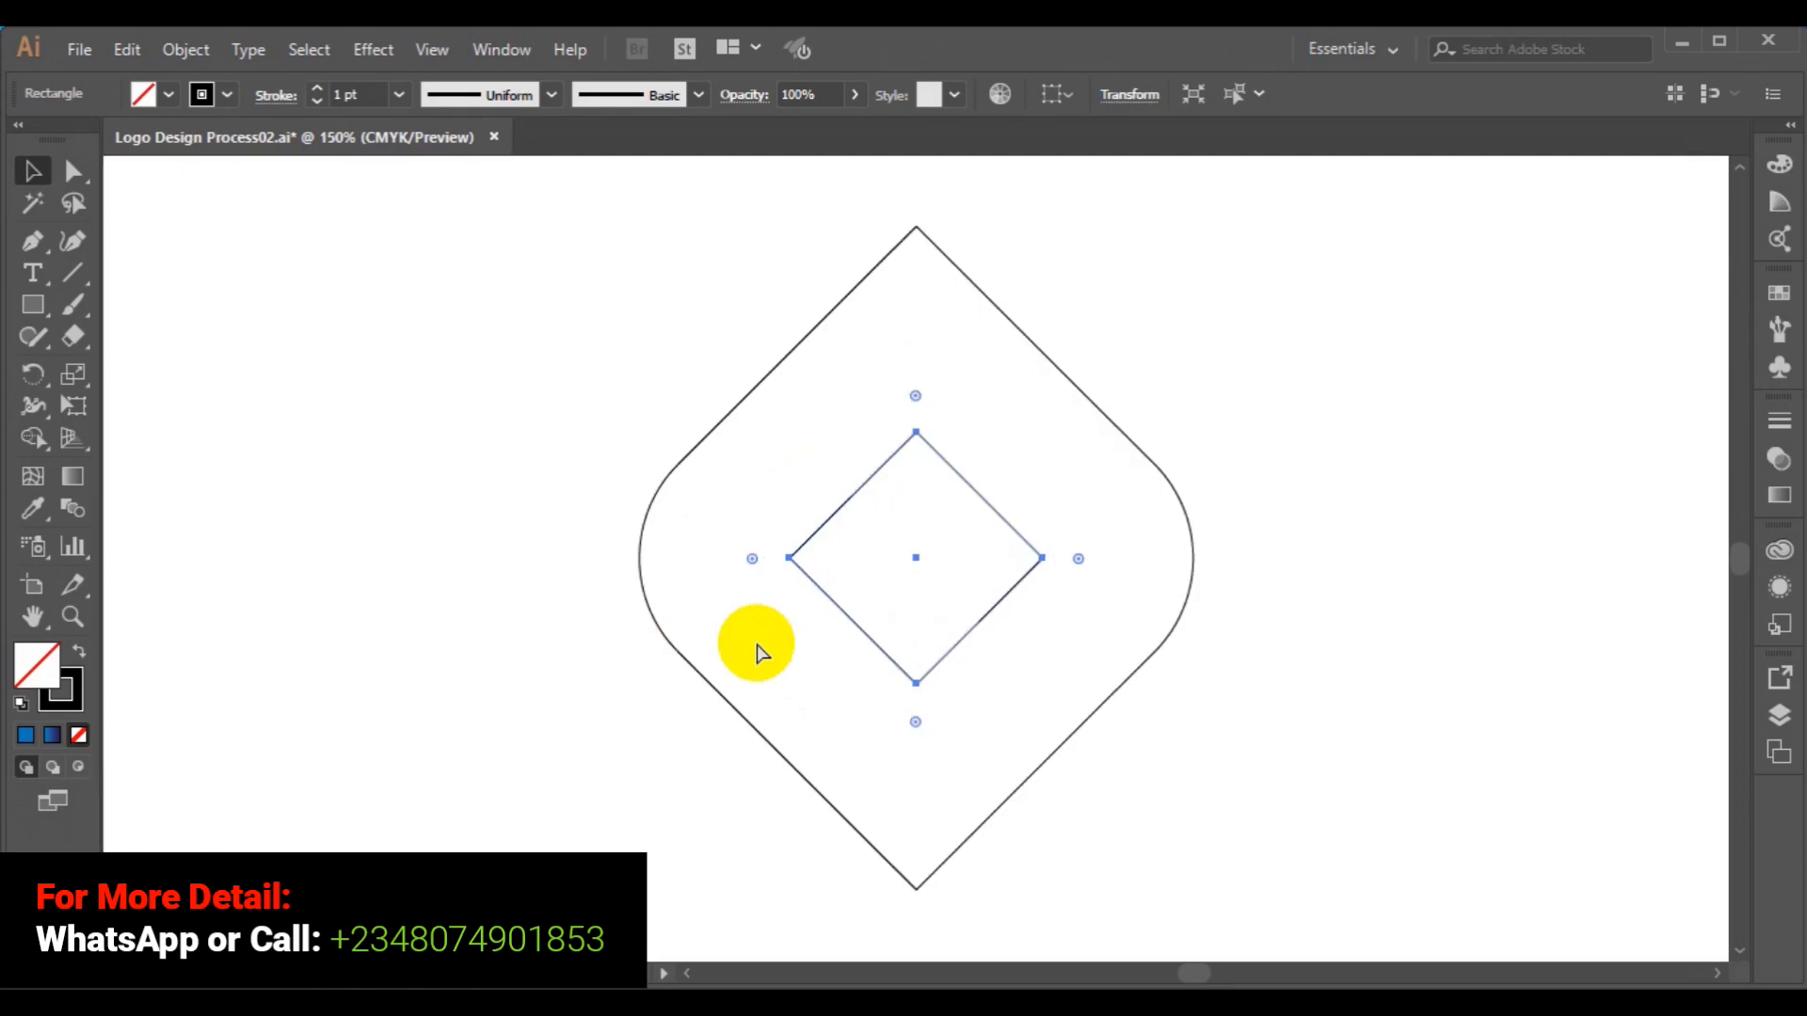
pyautogui.hotkey('ctrl', '+')
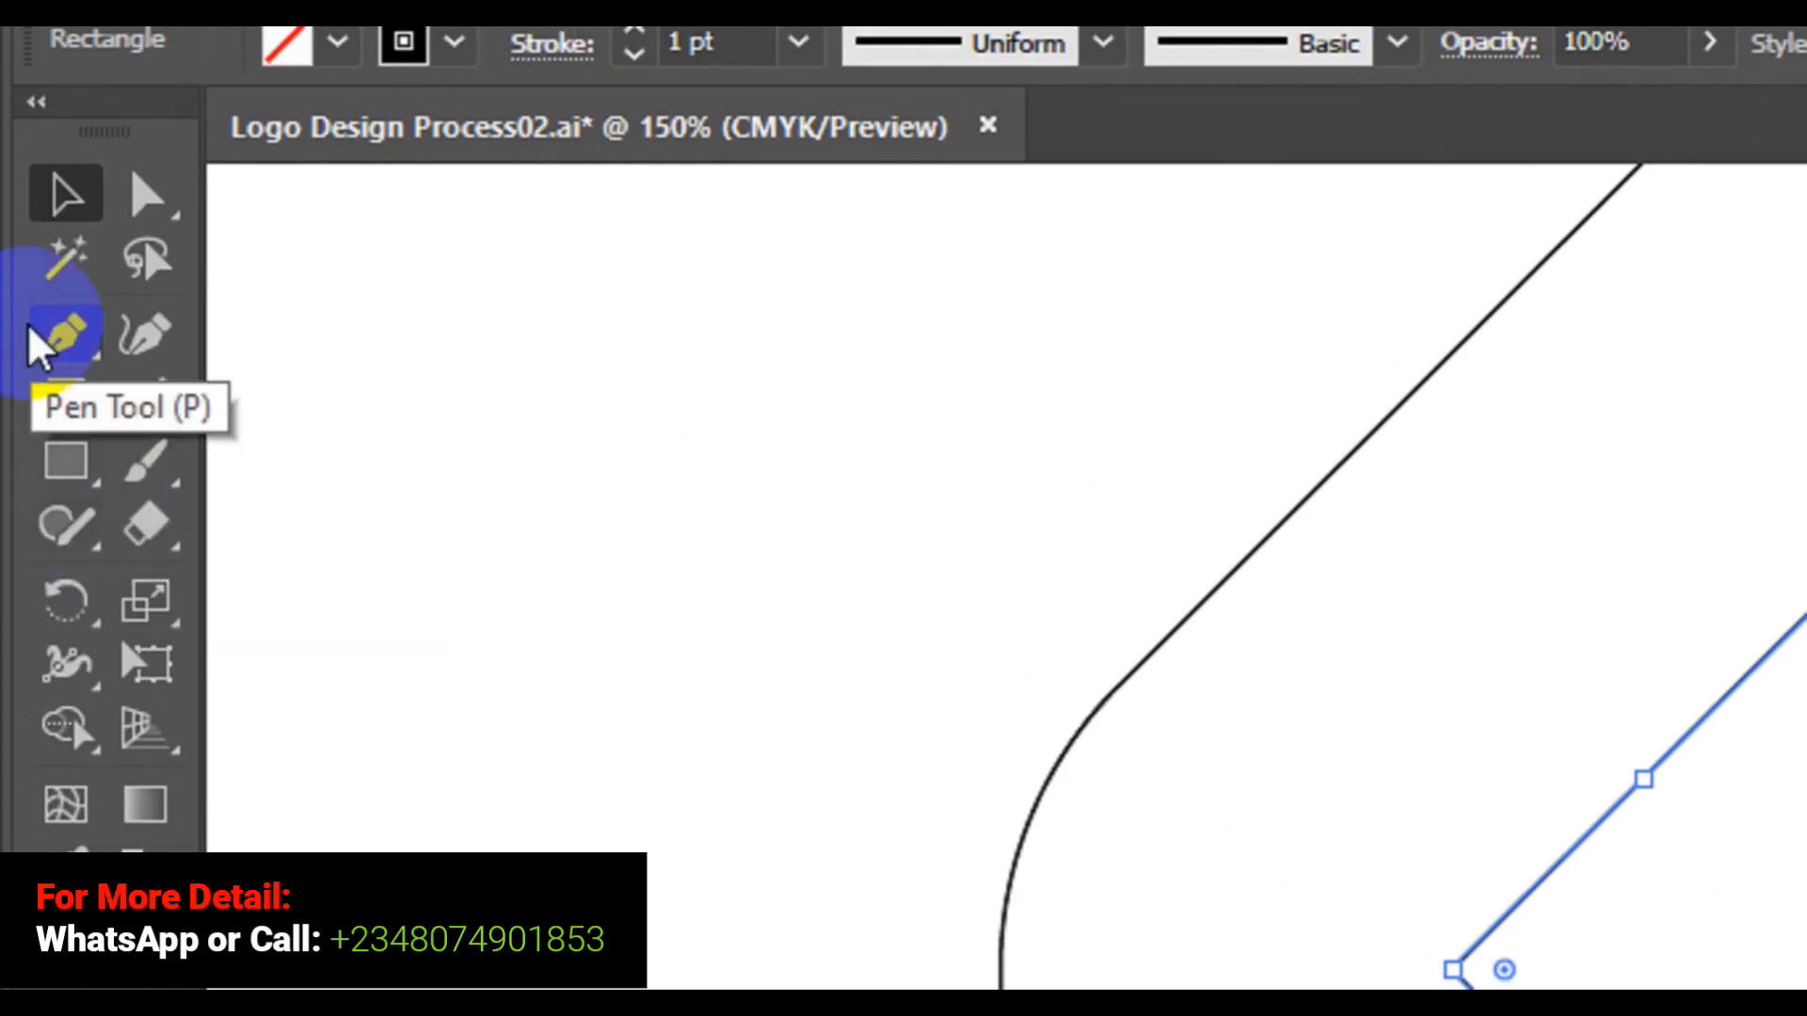
pyautogui.click(38, 348)
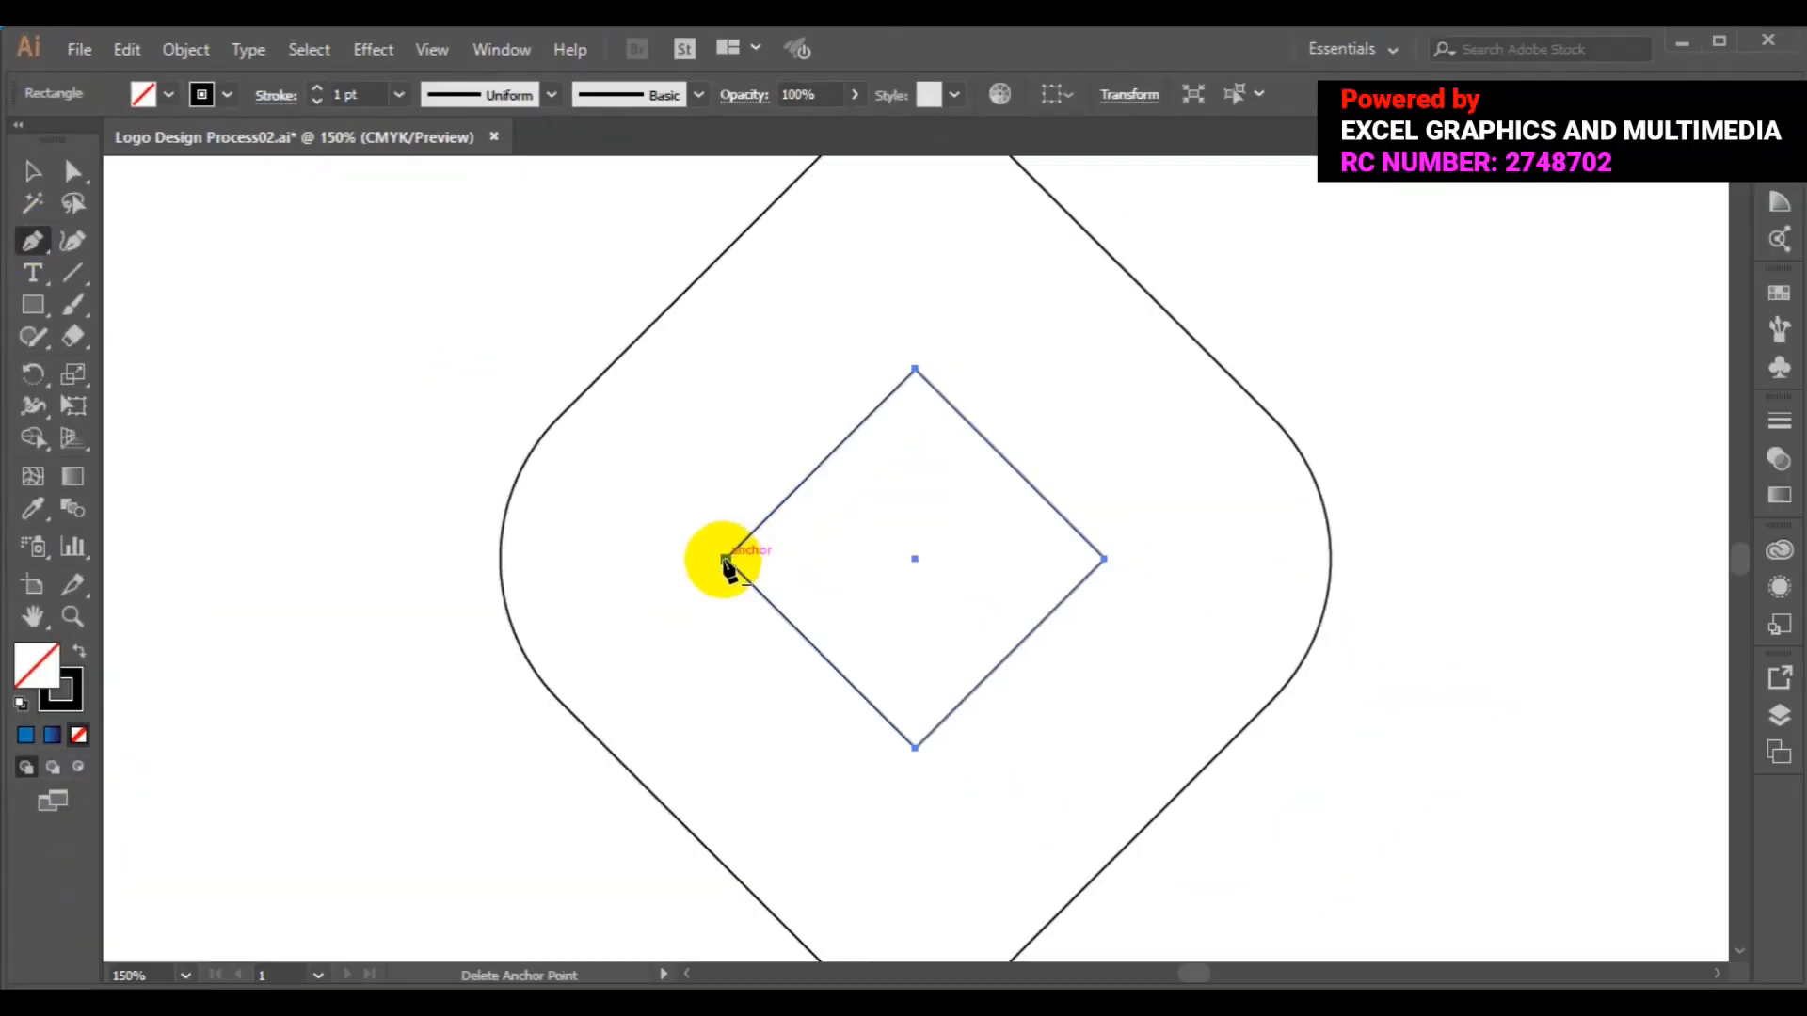
pyautogui.click(34, 175)
pyautogui.click(352, 468)
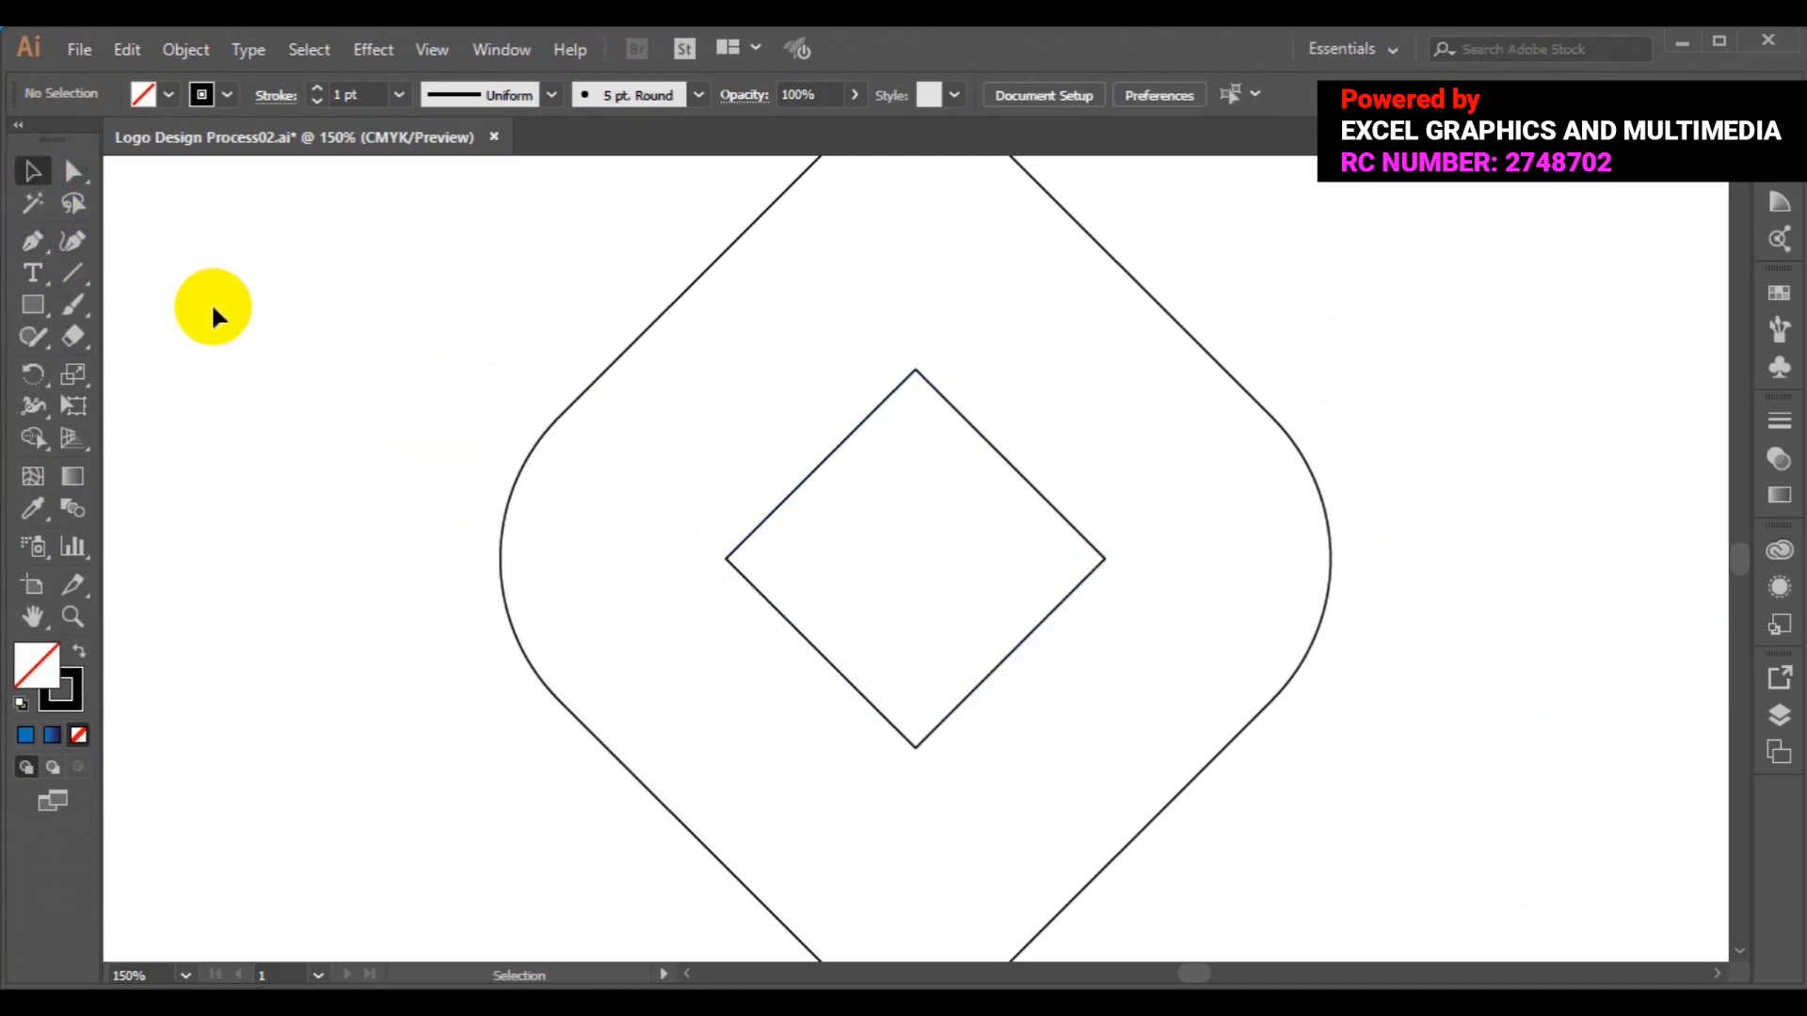
pyautogui.click(32, 241)
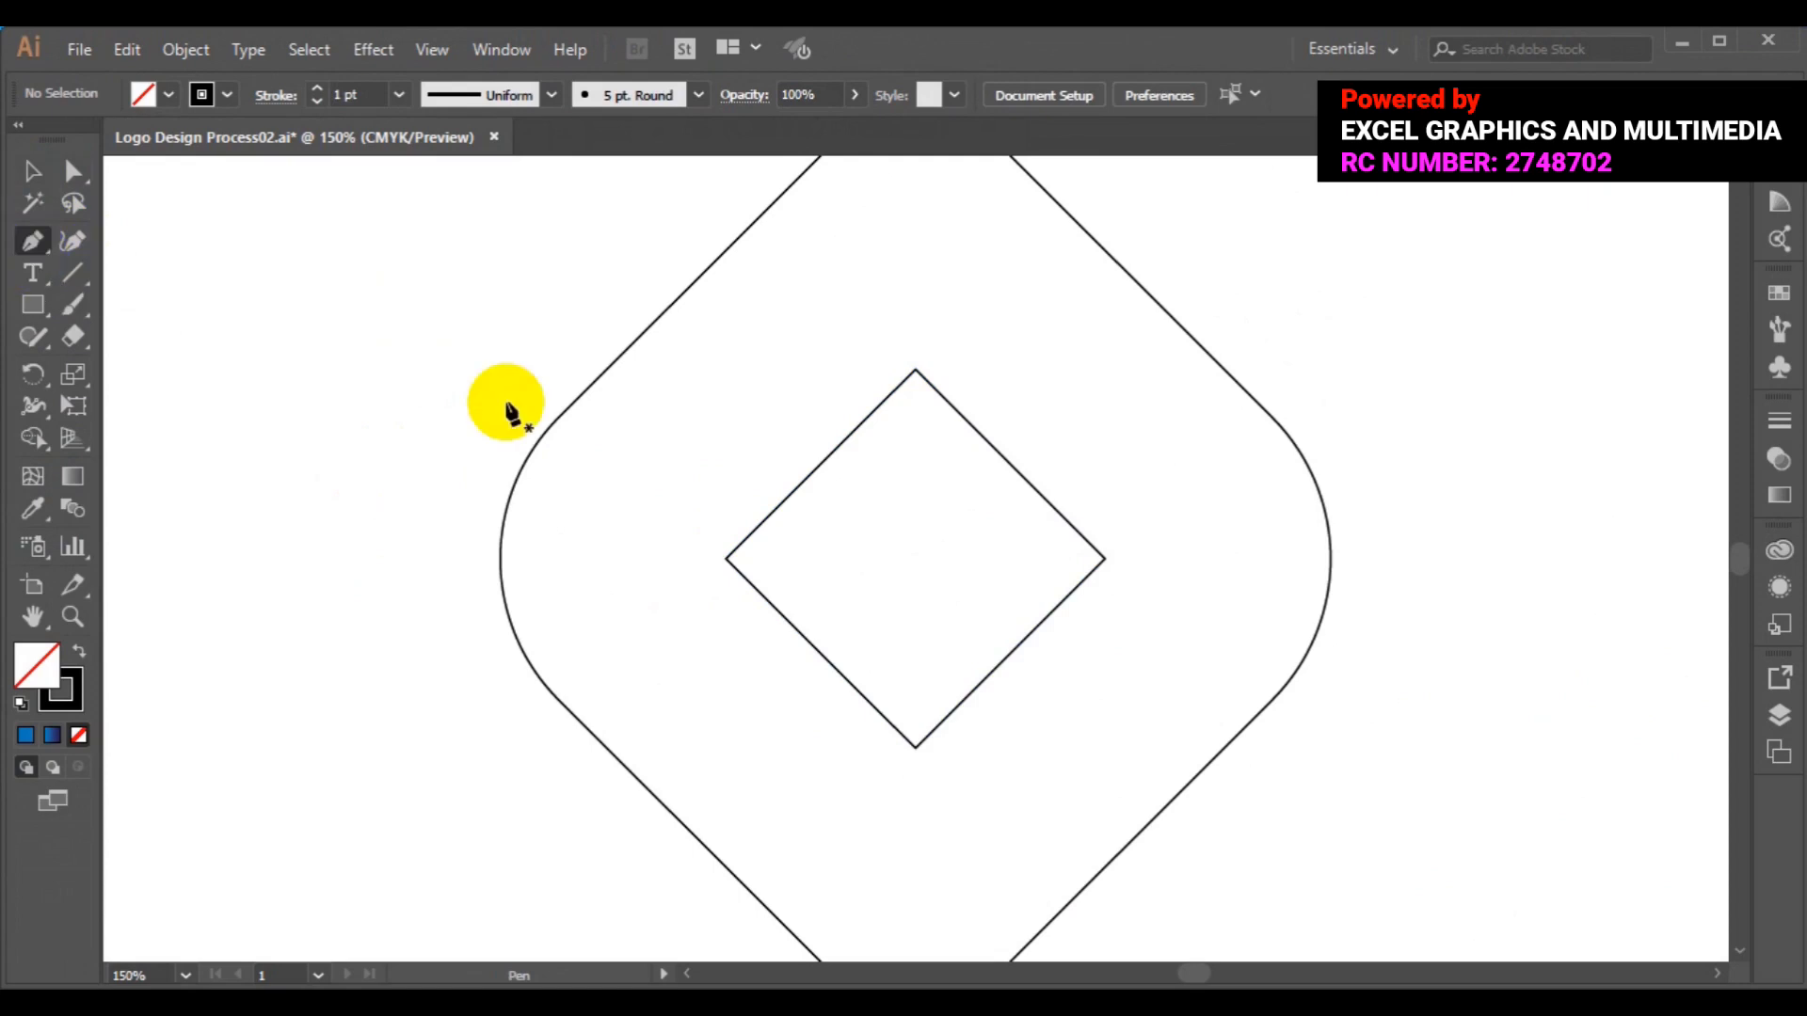
pyautogui.click(726, 560)
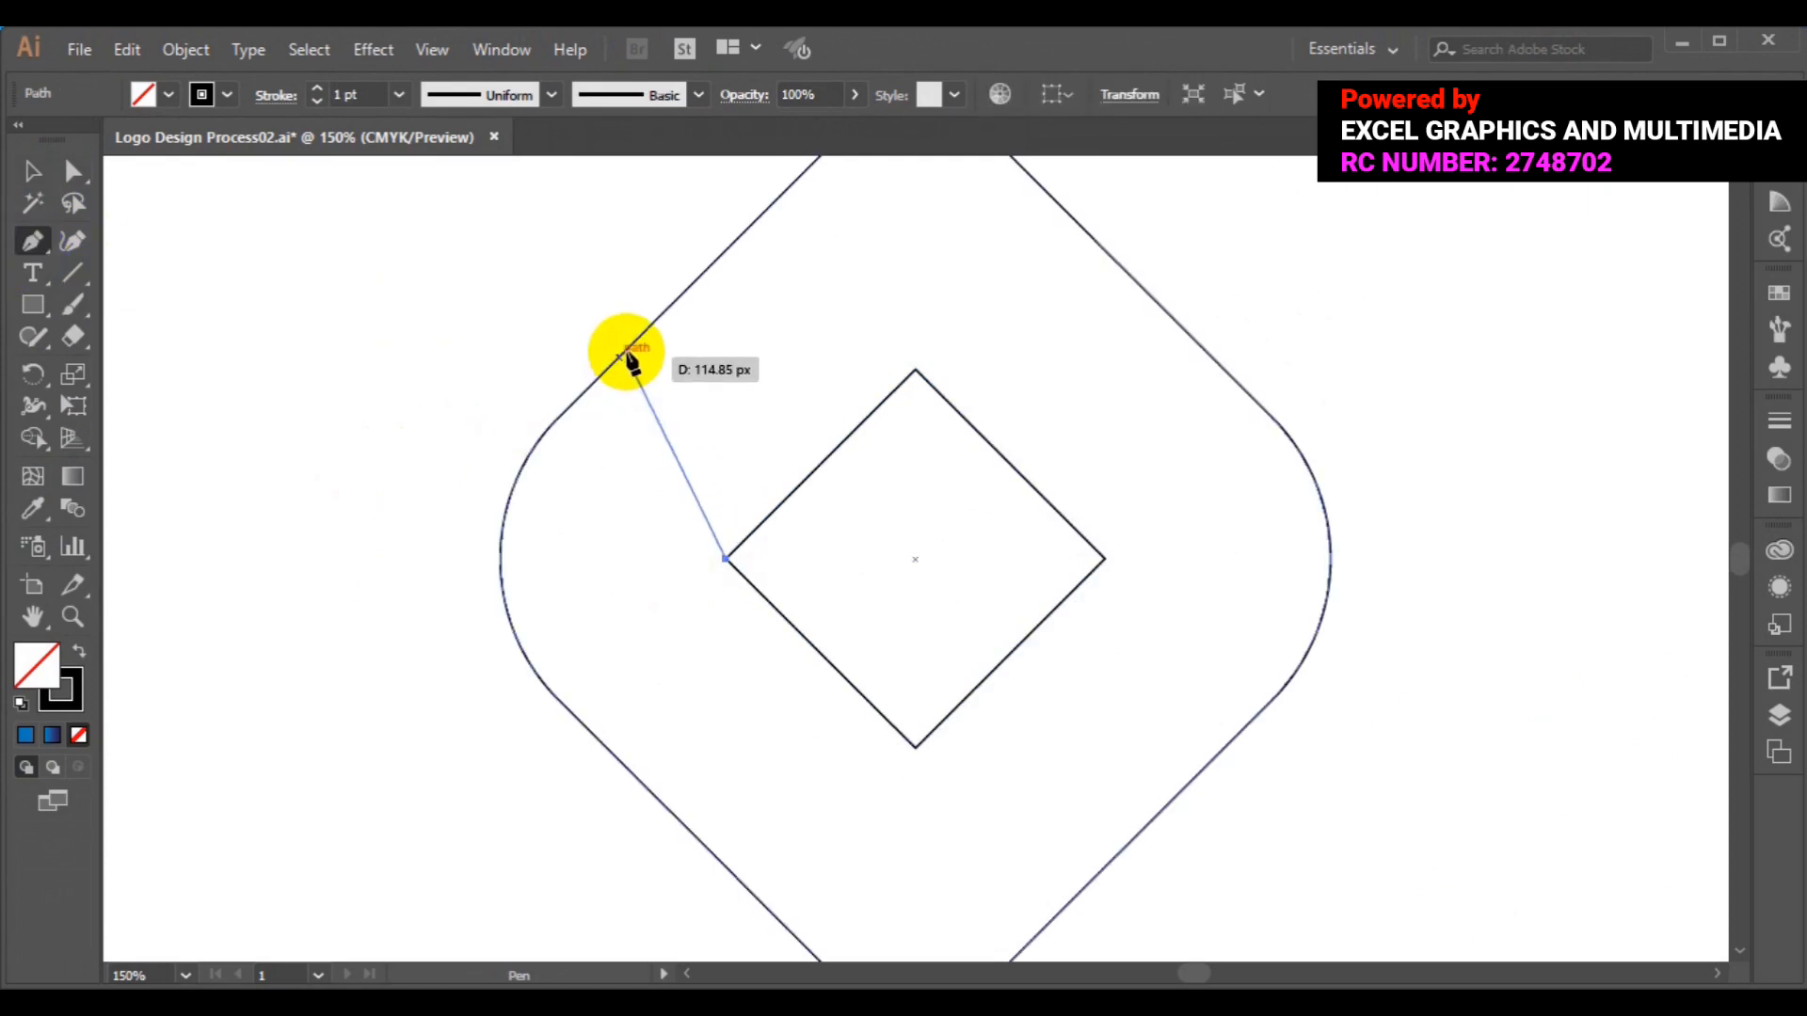
pyautogui.moveTo(628, 348); pyautogui.dragTo(654, 241)
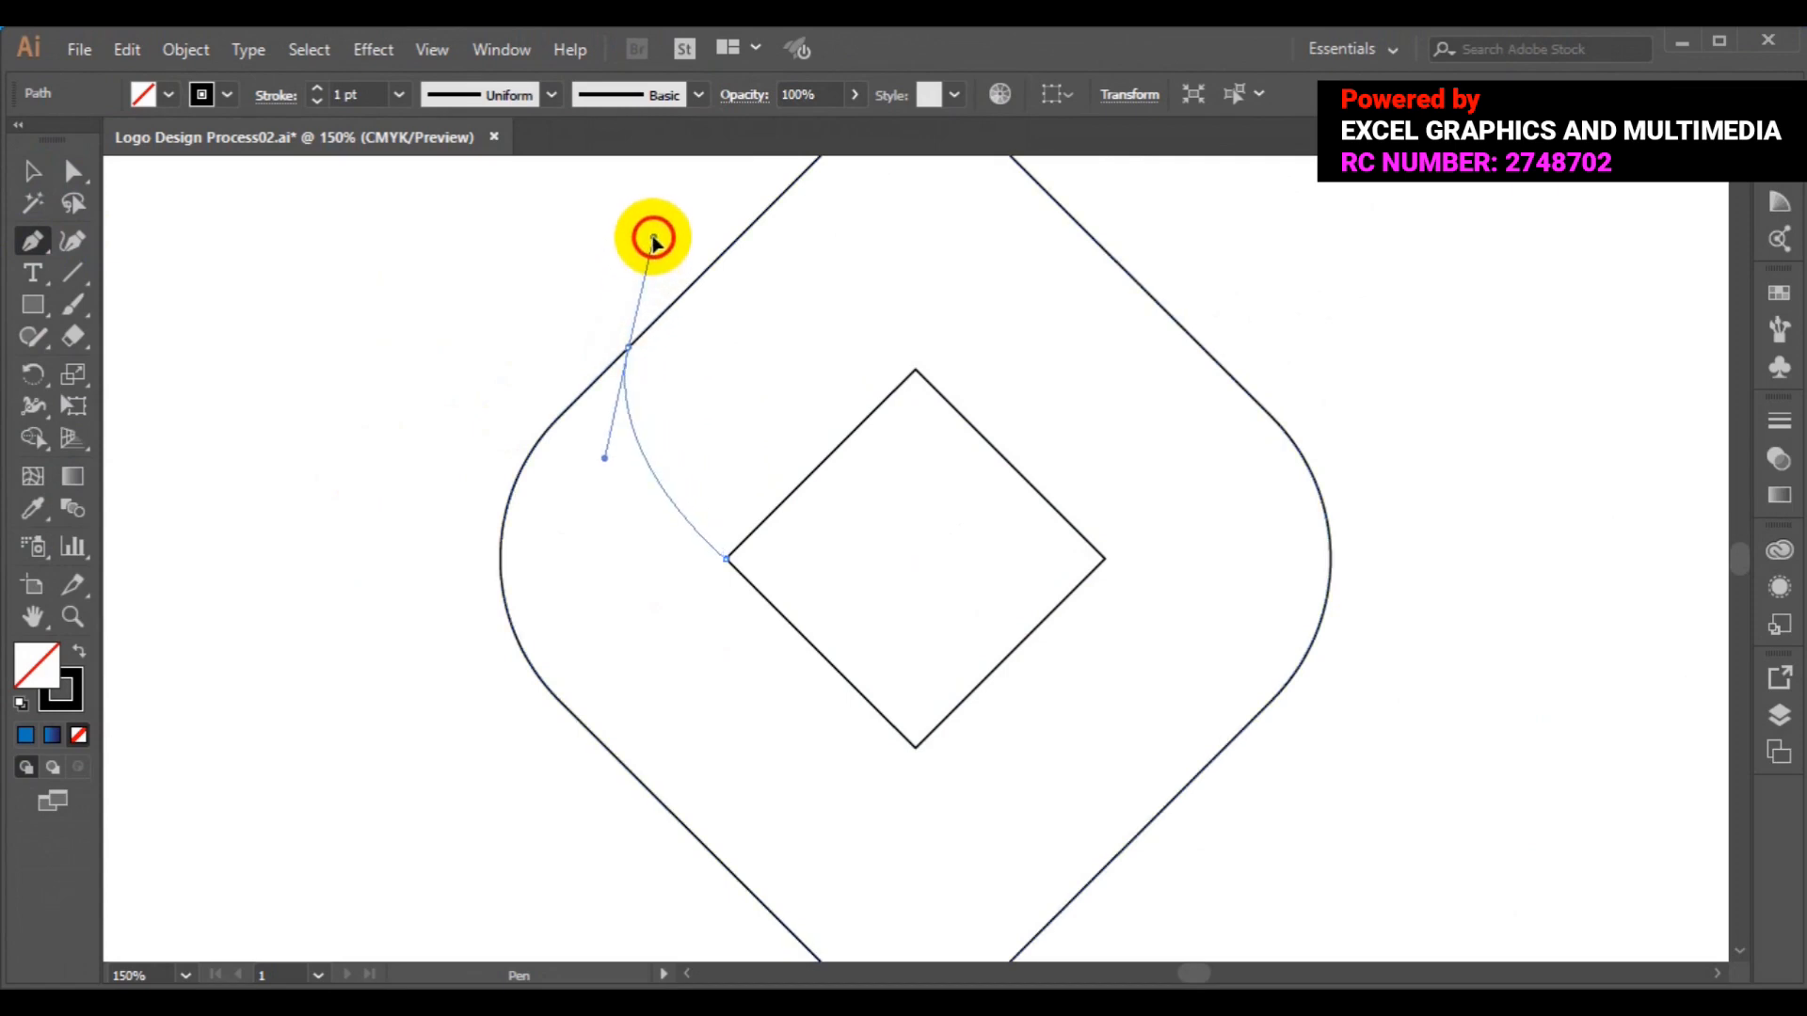
pyautogui.moveTo(653, 240); pyautogui.dragTo(653, 240)
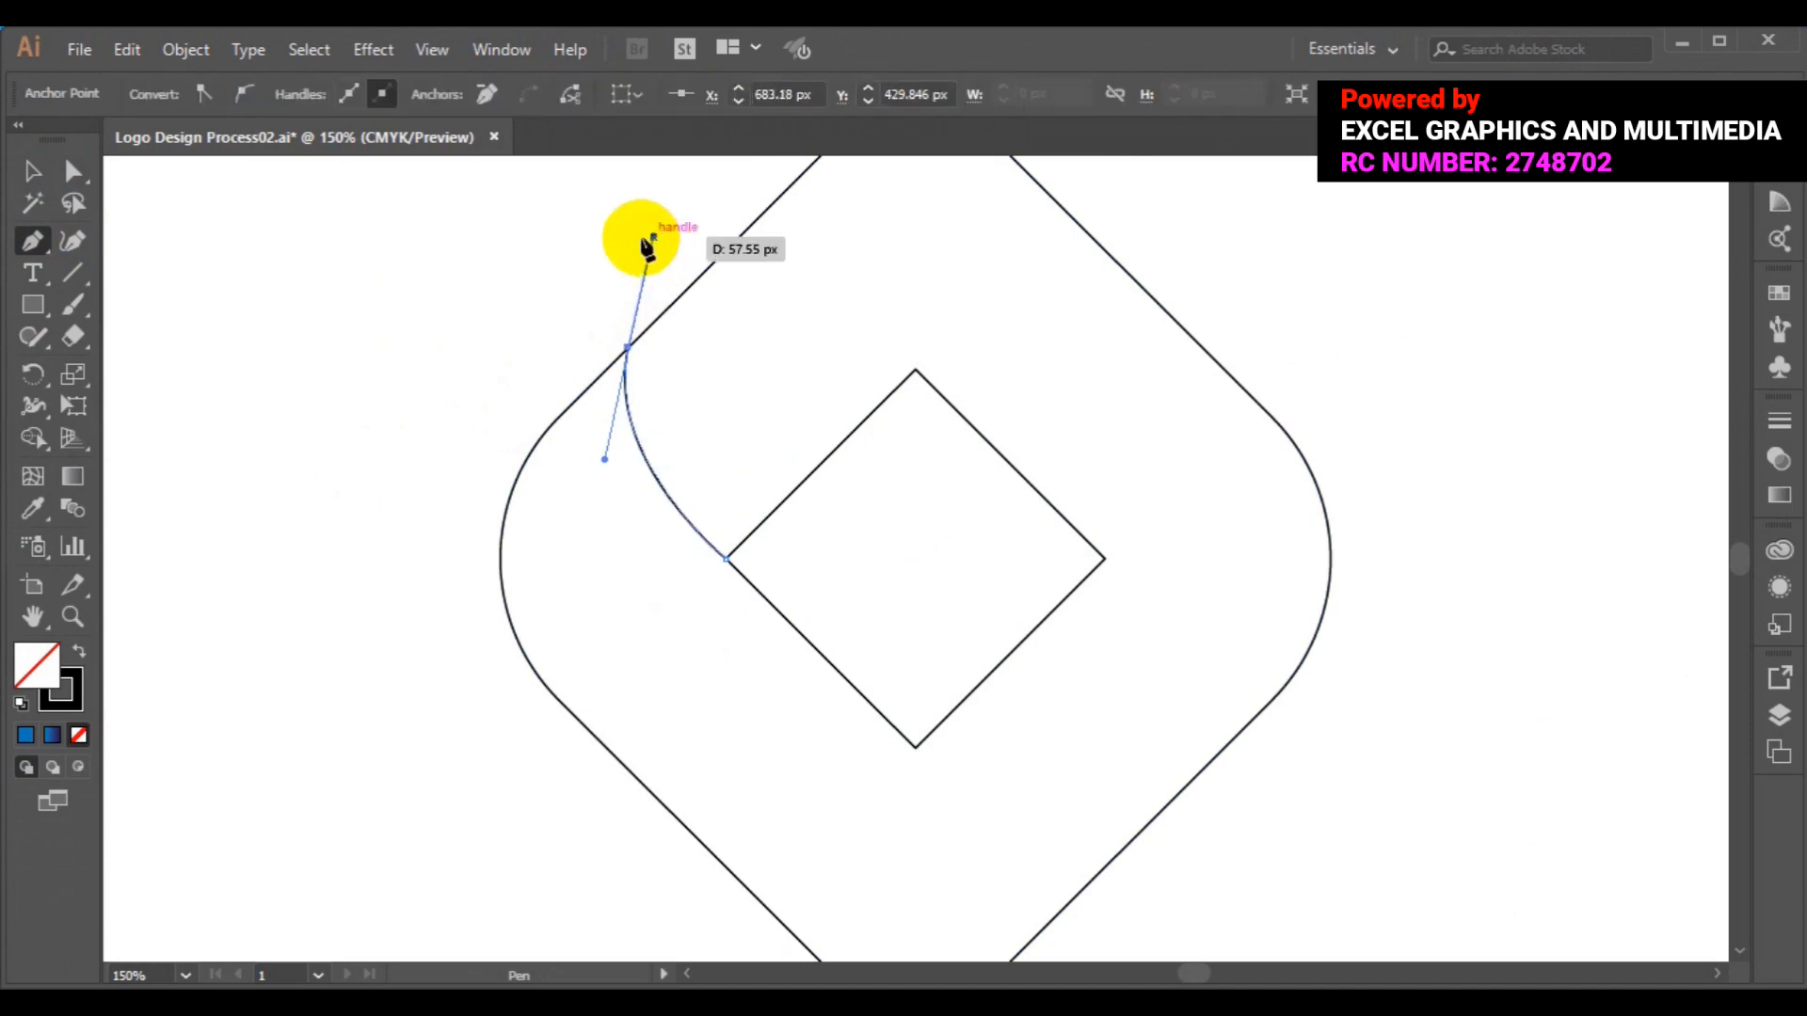
pyautogui.press('ctrl')
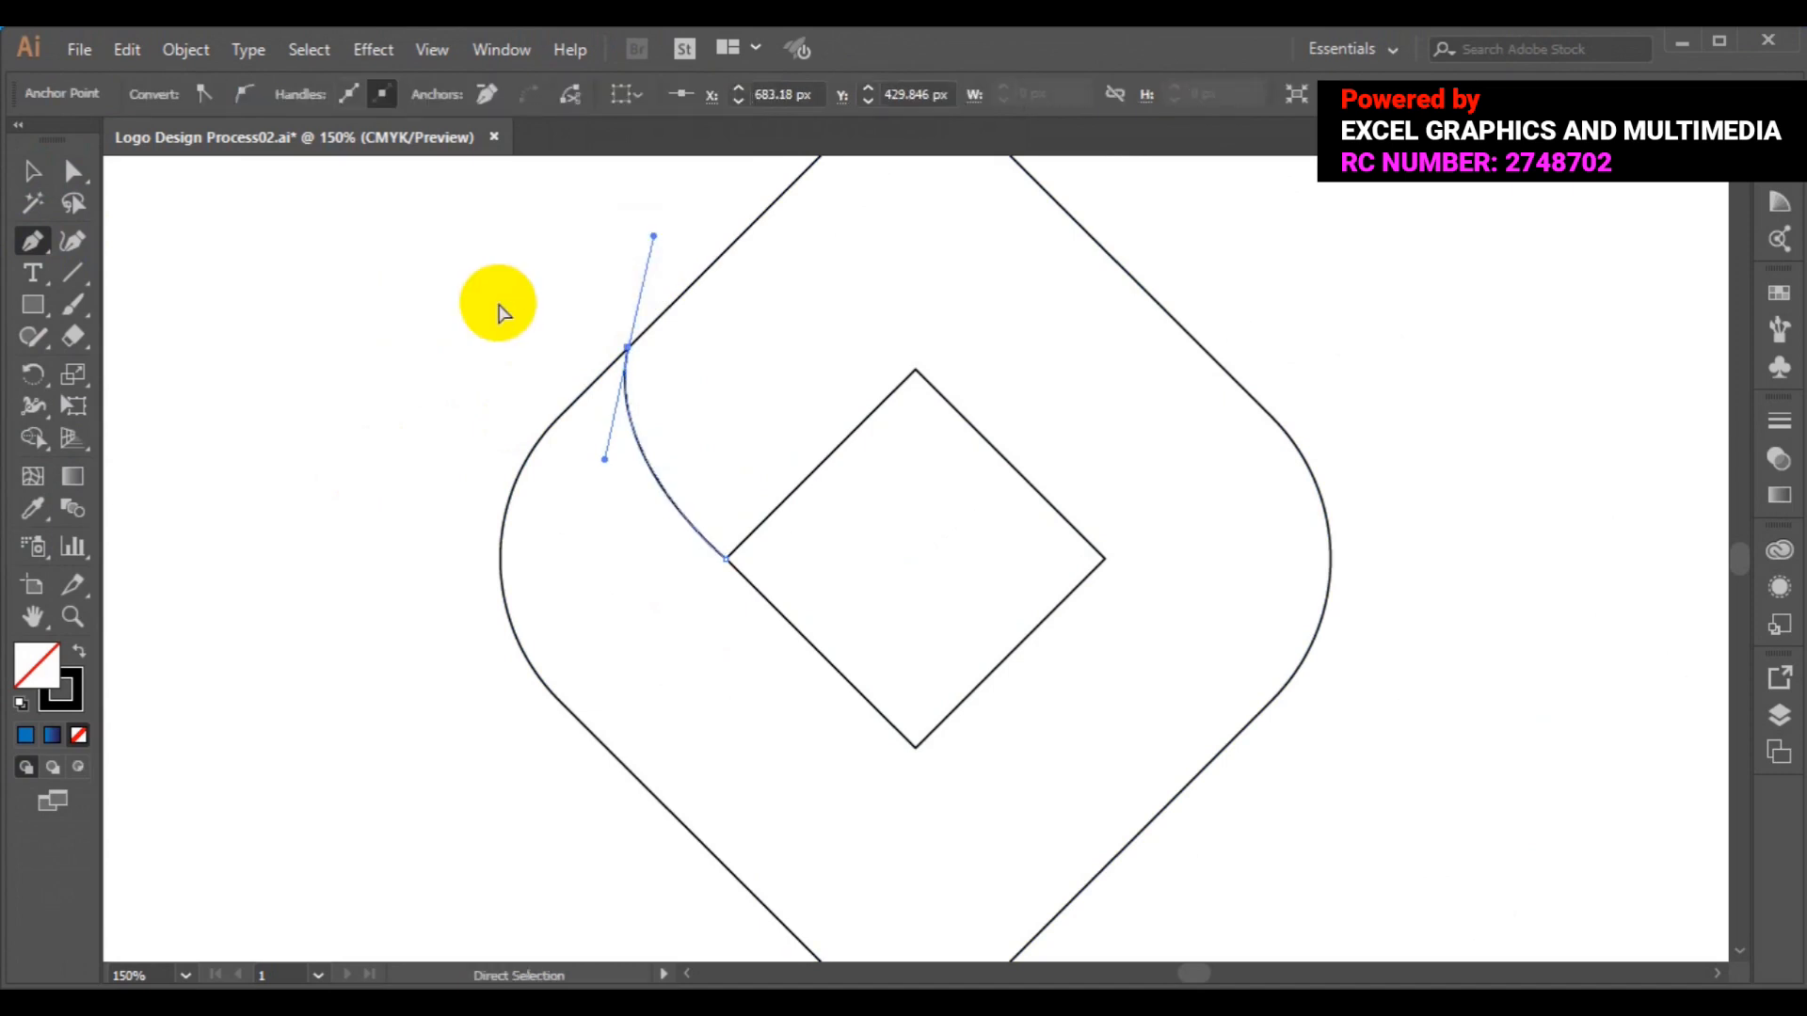
pyautogui.keyDown('ctrl'); pyautogui.click(502, 313); pyautogui.keyUp('ctrl')
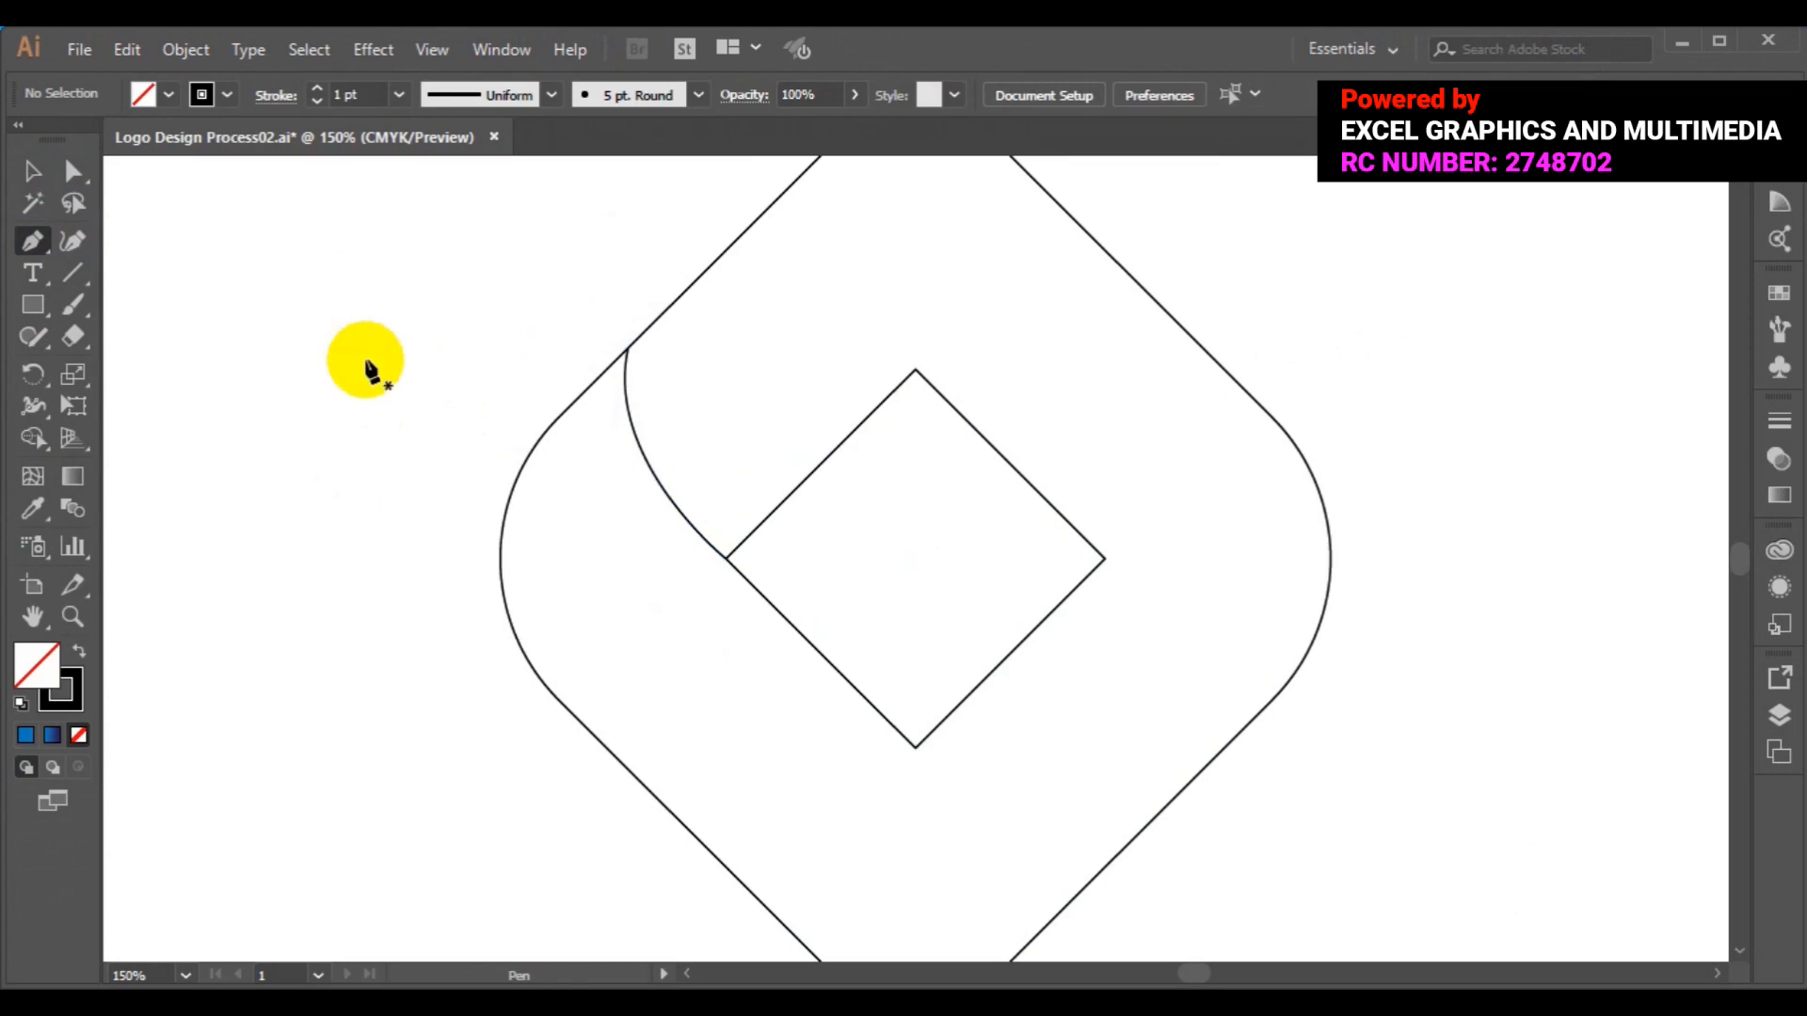
# Duplicate the curved path so the copy's lower end meets the inner diamond's right corner.
pyautogui.click(37, 179)
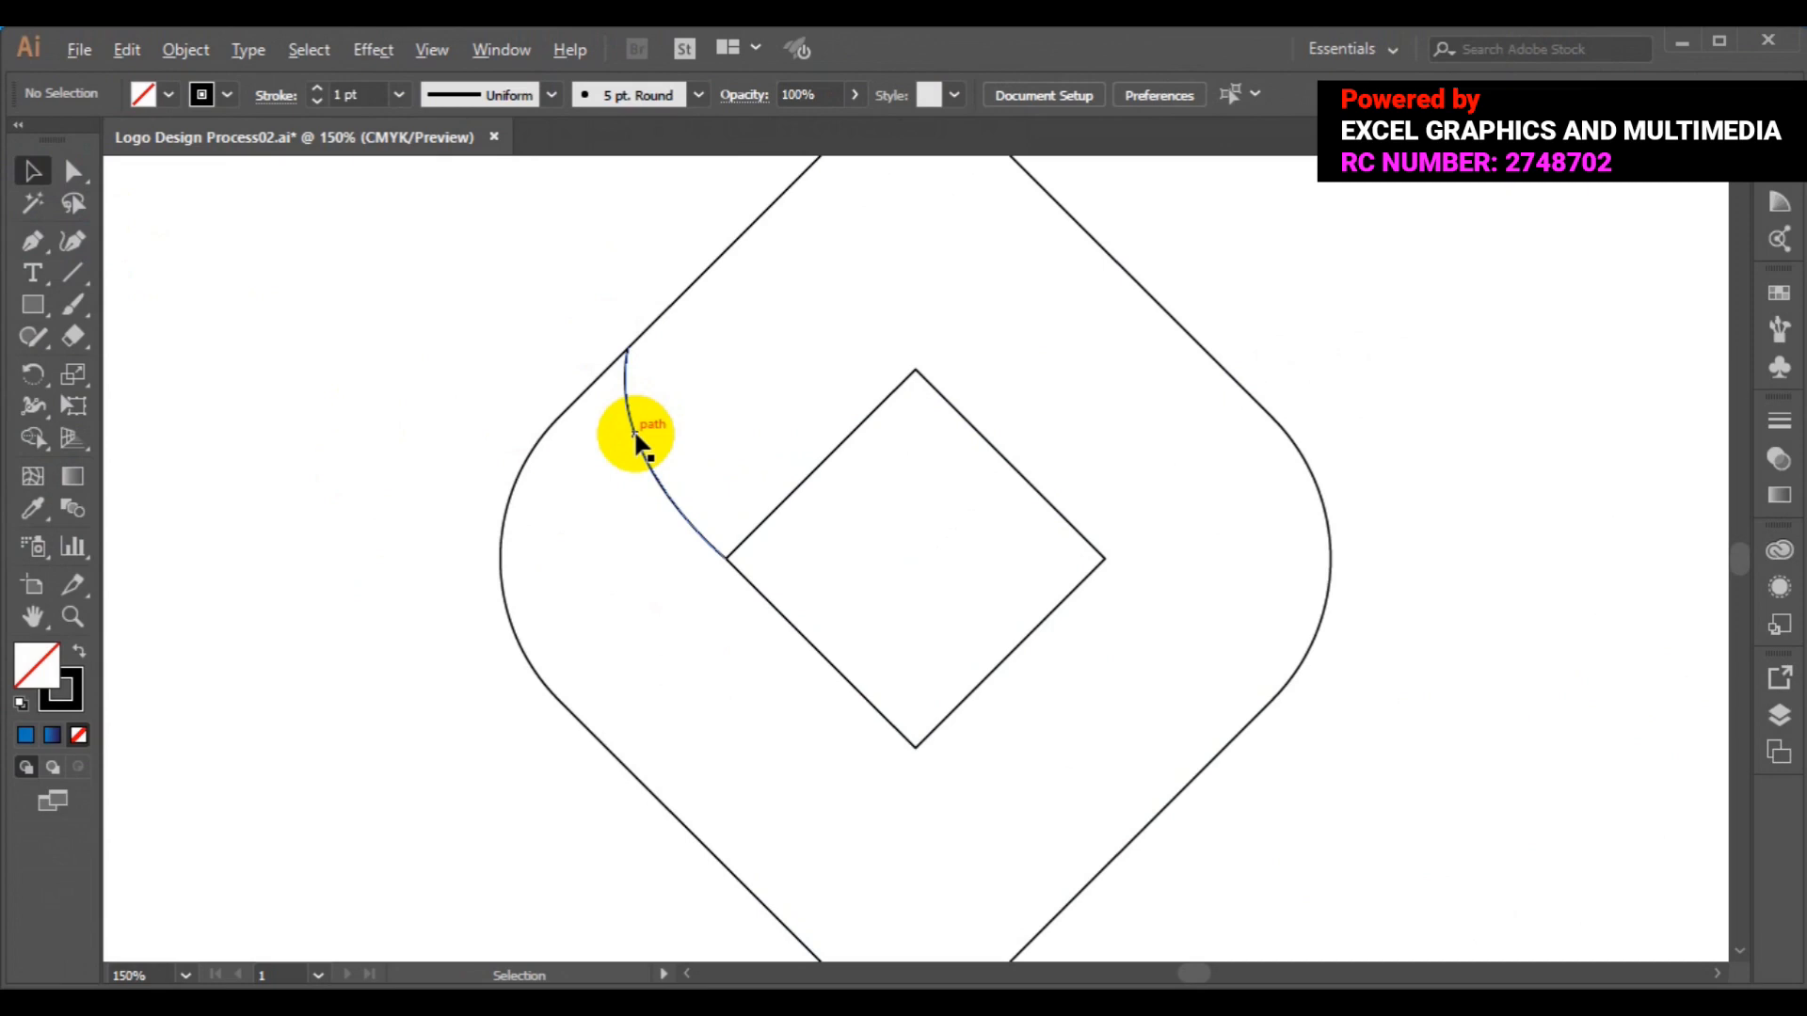
pyautogui.moveTo(634, 433); pyautogui.dragTo(1021, 447)
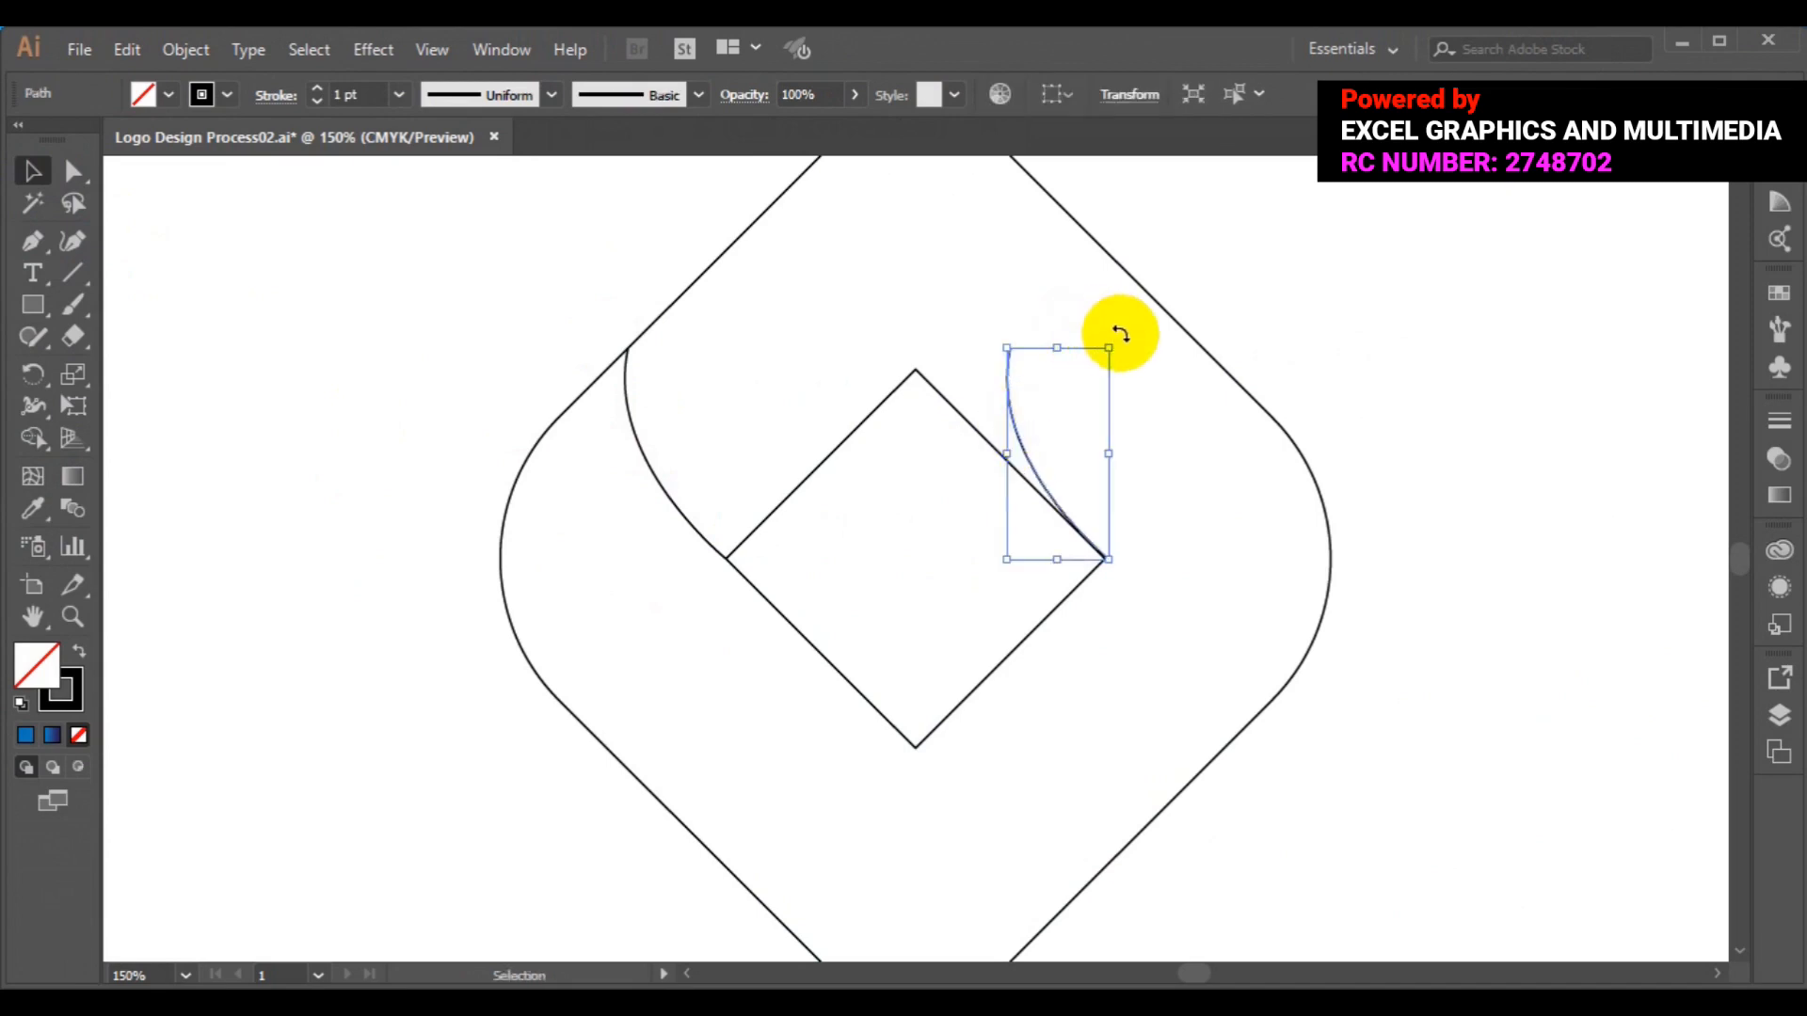
# Reflect the duplicated curve at the inner diamond's right corner across the vertical axis.
pyautogui.moveTo(1121, 334); pyautogui.dragTo(1067, 517)
pyautogui.rightClick(1065, 520)
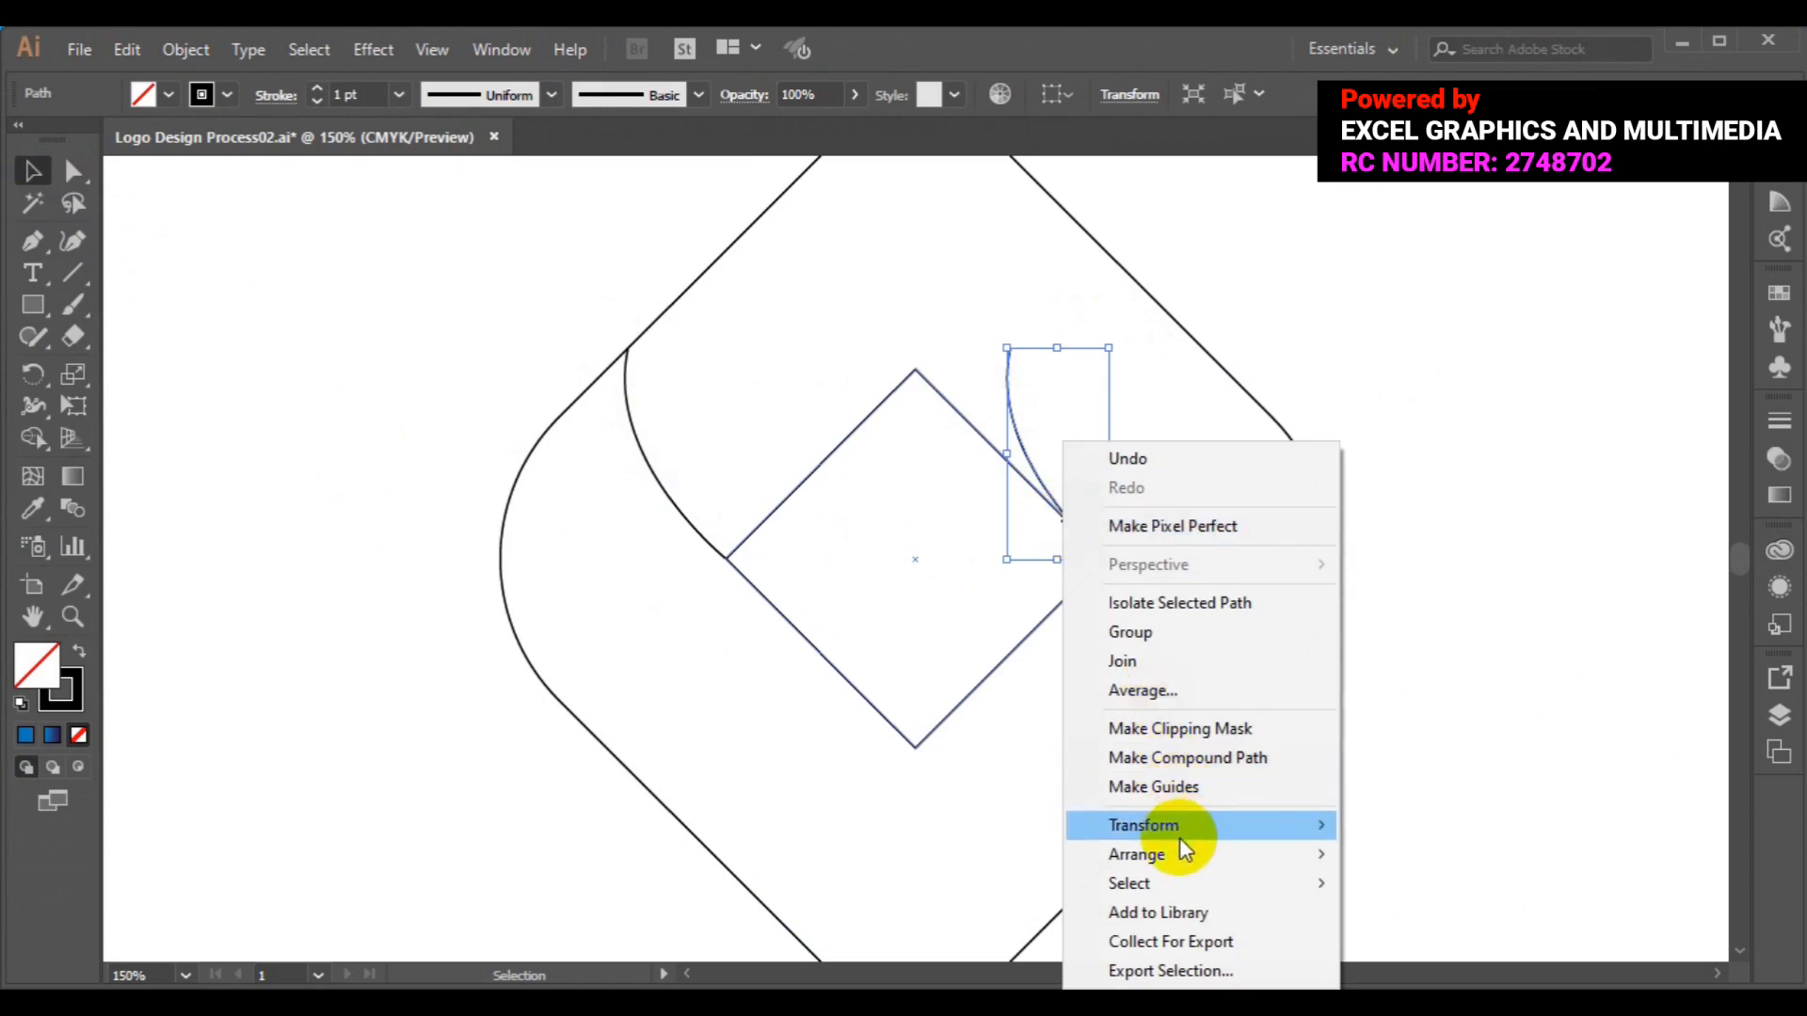
pyautogui.moveTo(1179, 836)
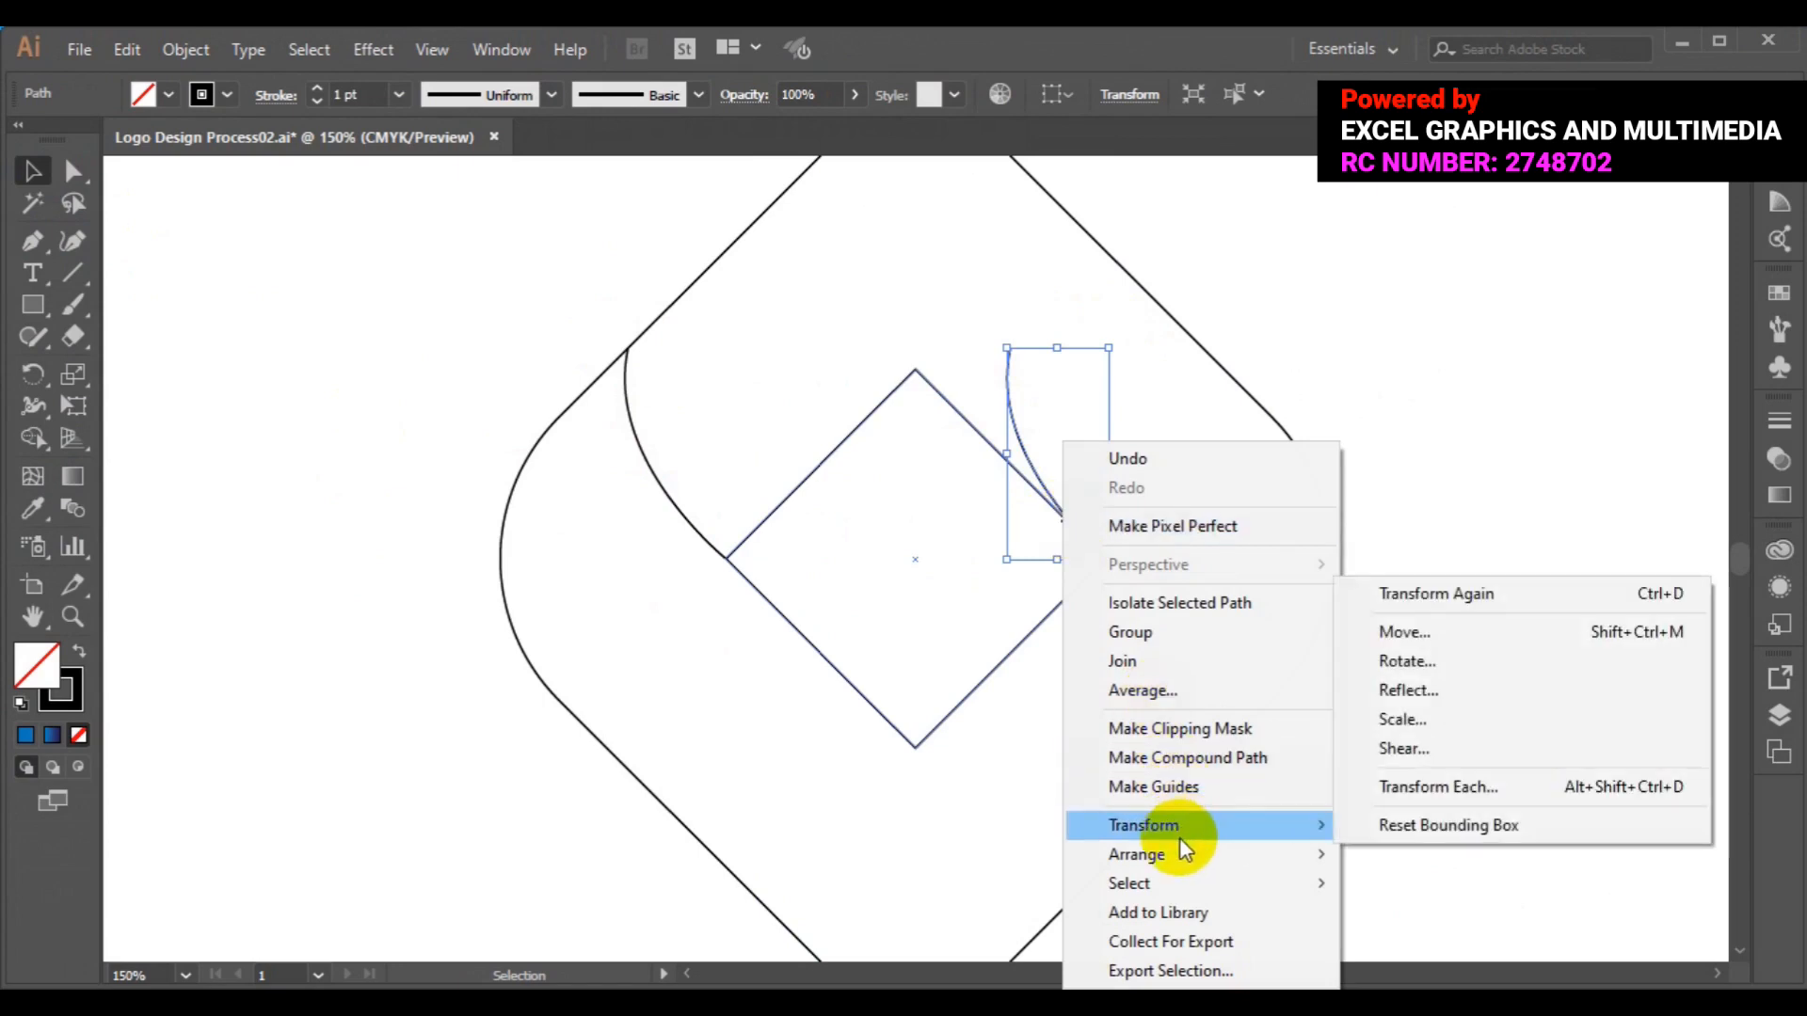
pyautogui.click(1397, 691)
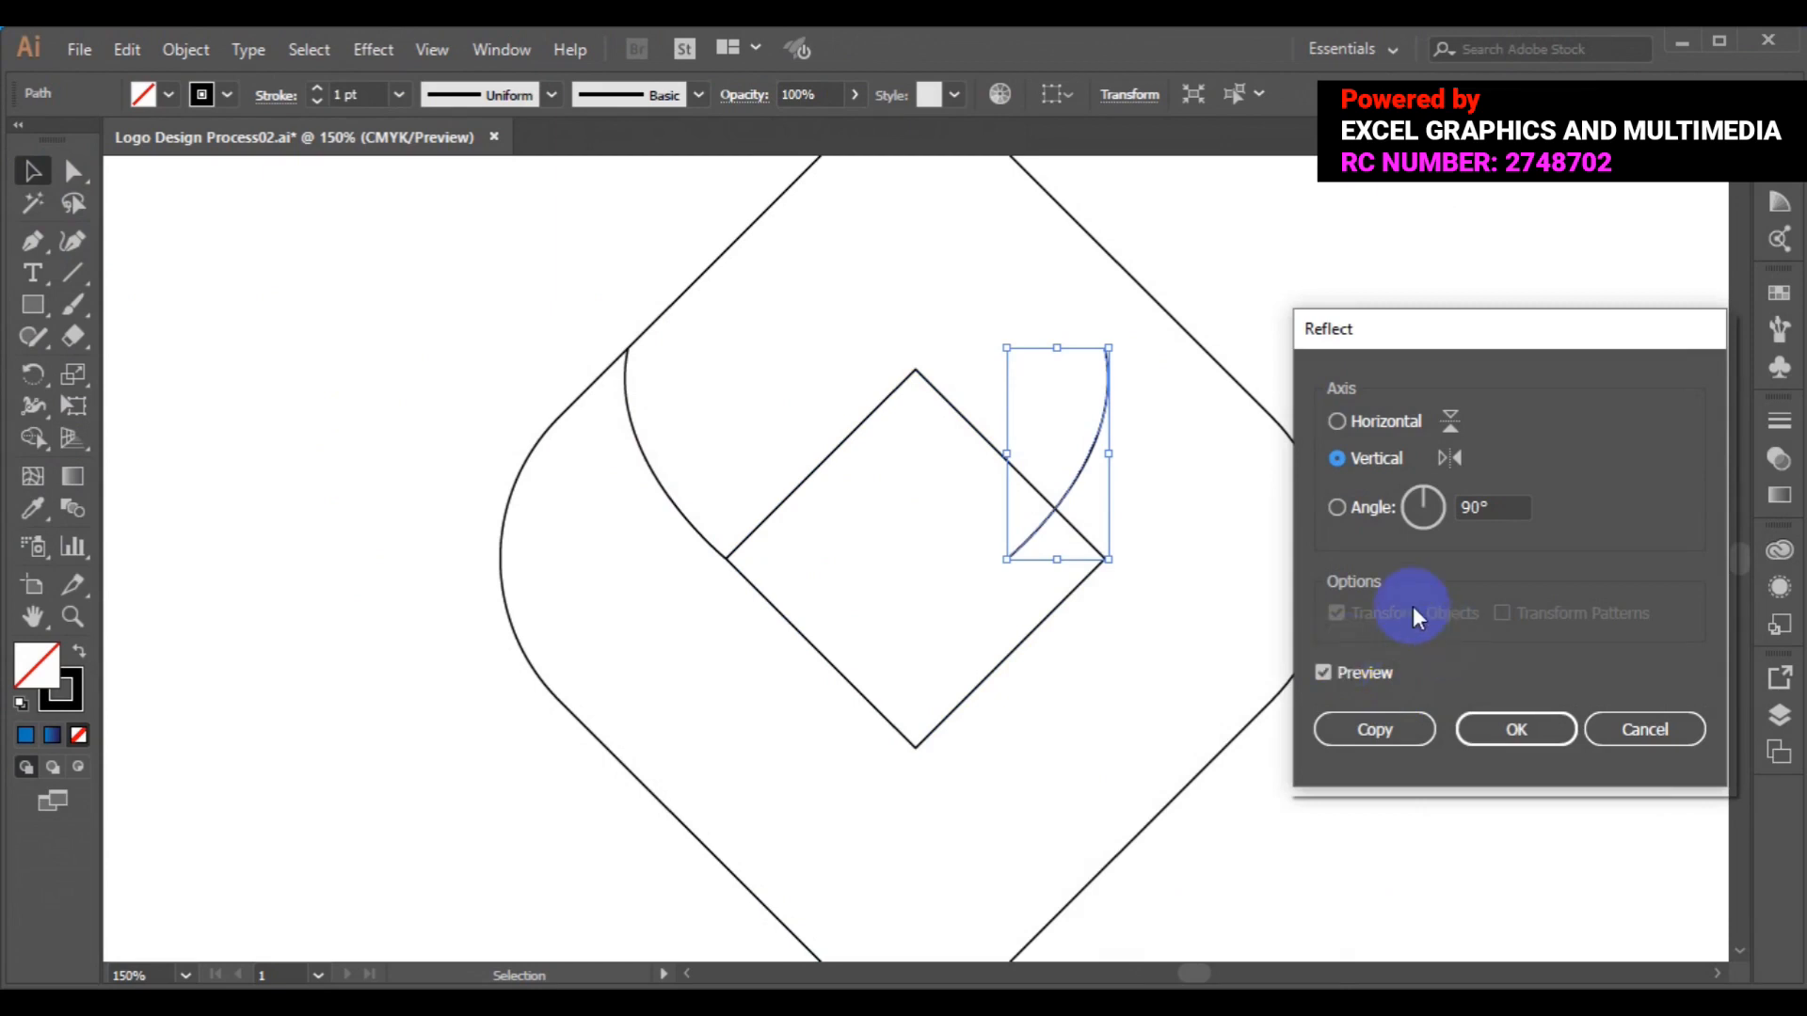
pyautogui.click(1335, 422)
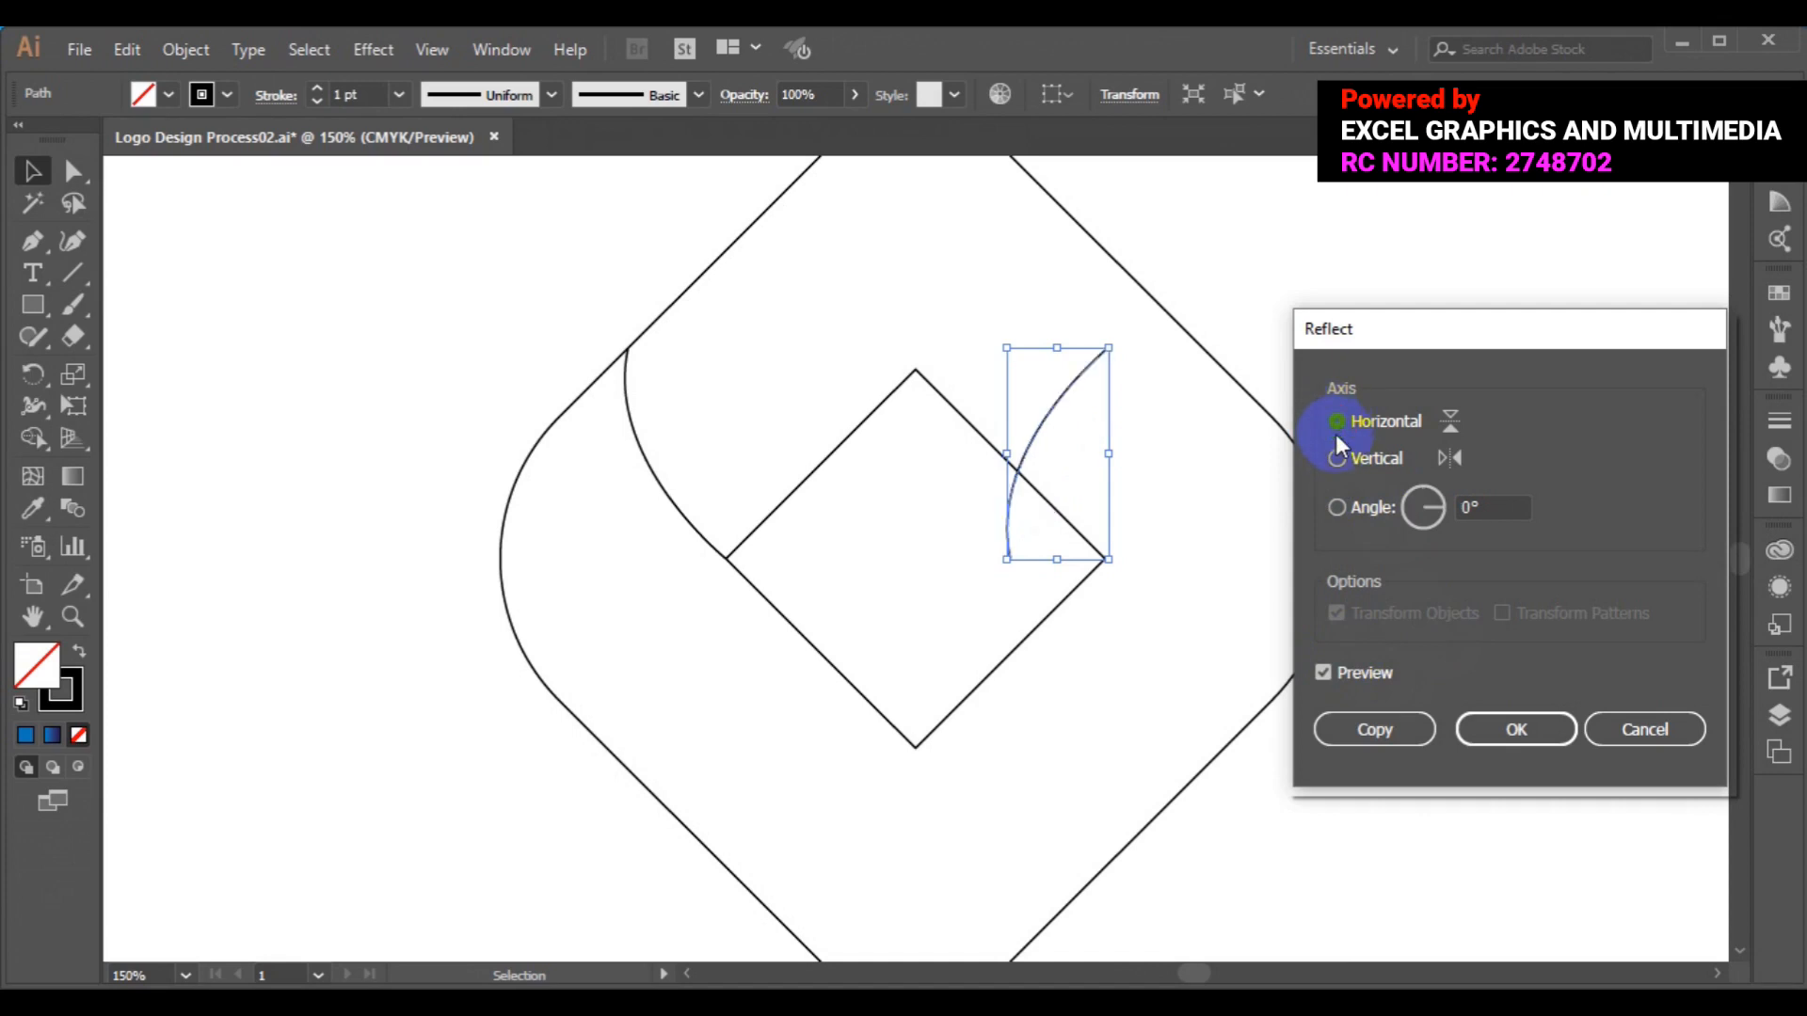
pyautogui.click(1336, 460)
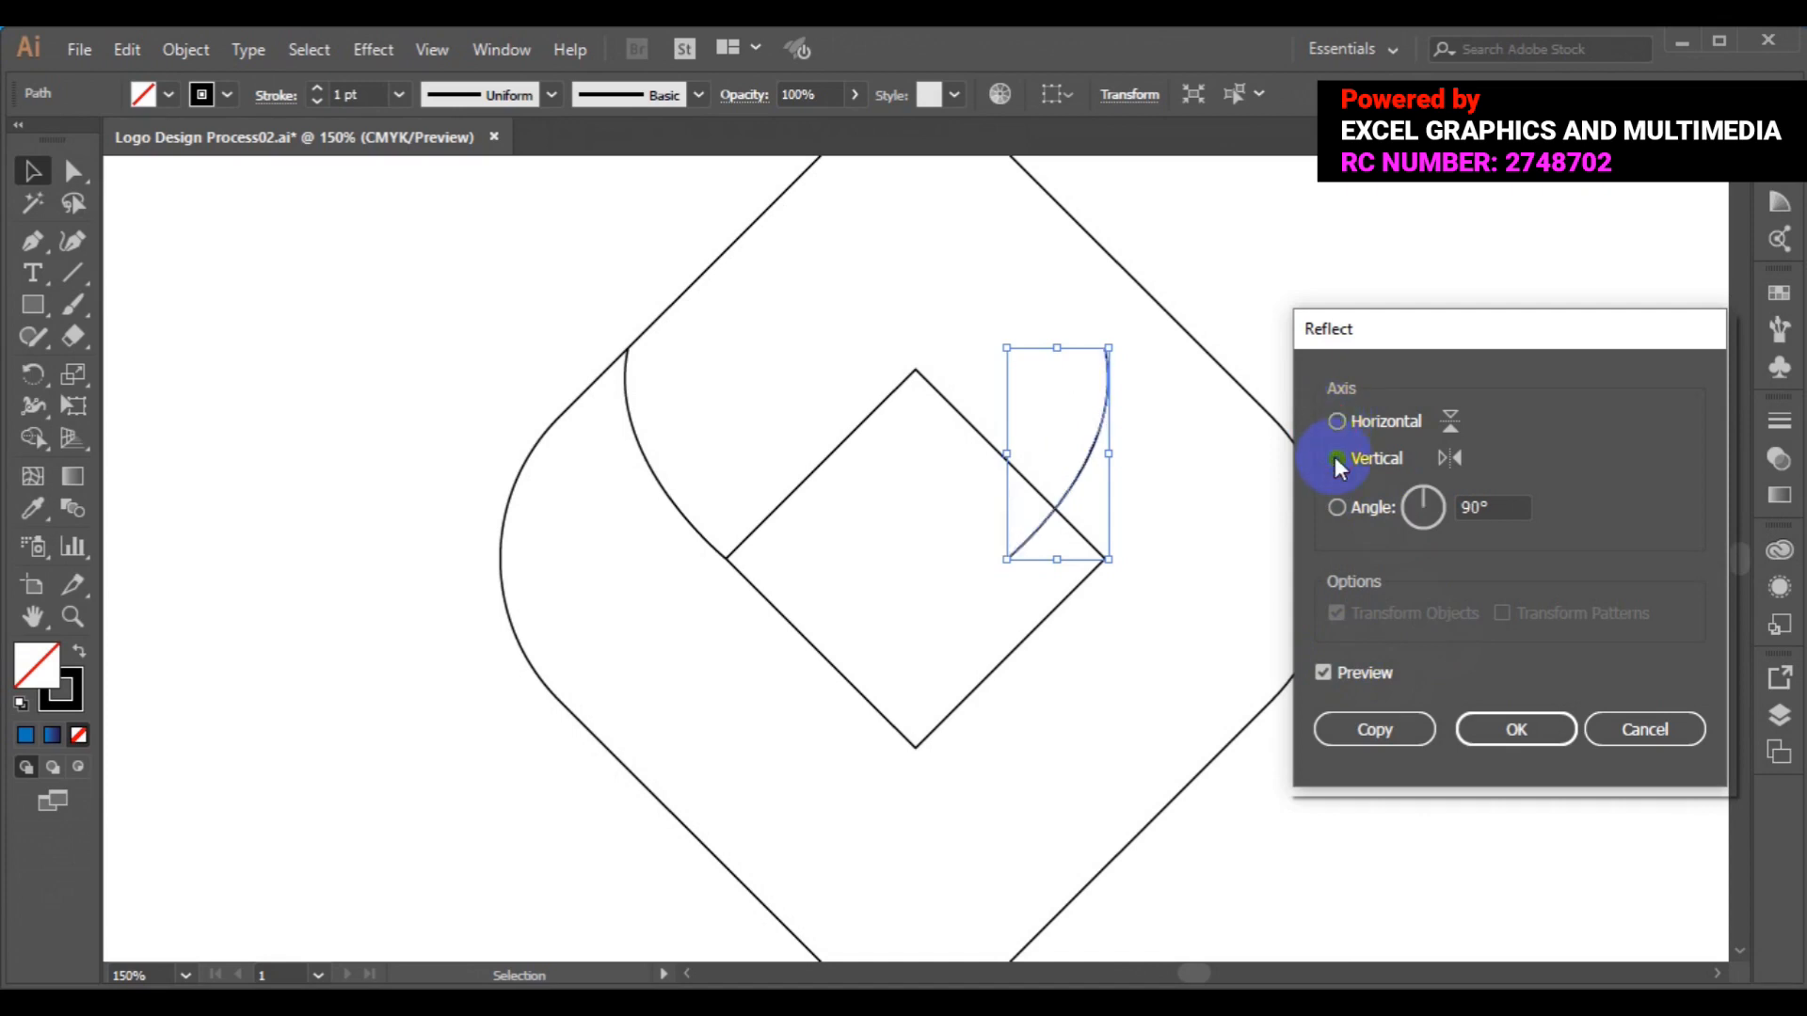
pyautogui.click(1503, 727)
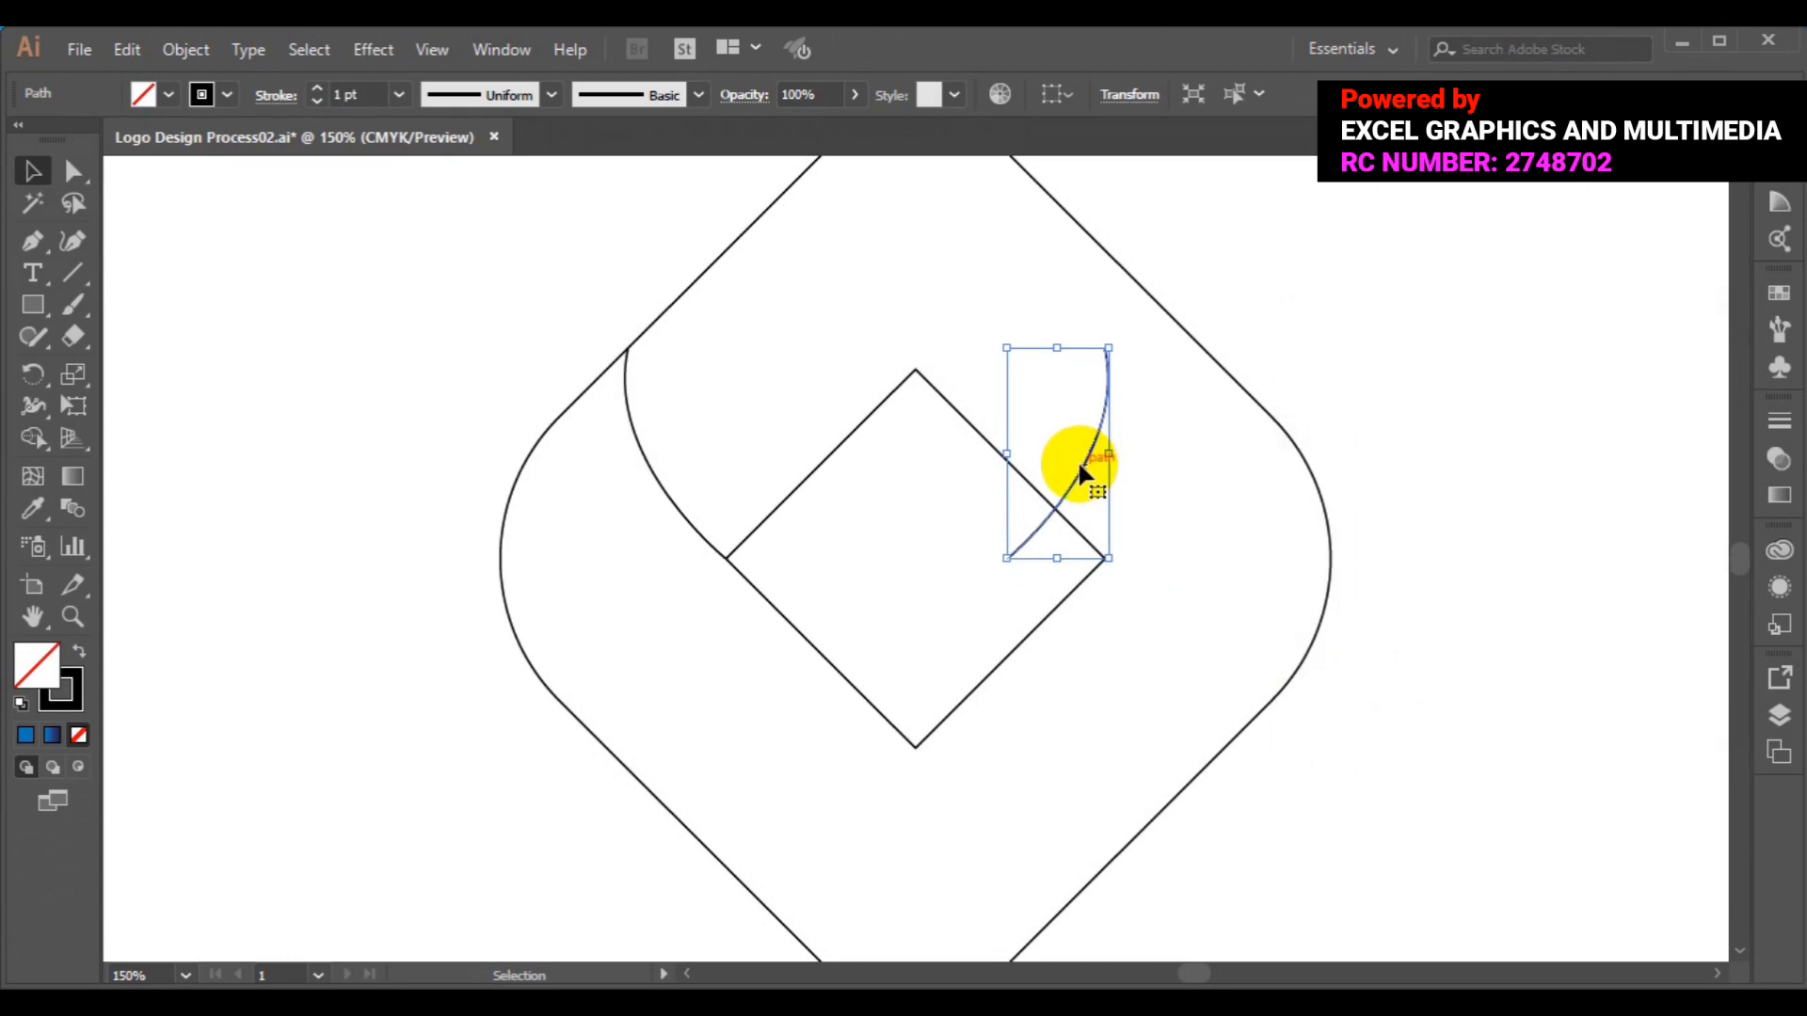
# Try to fit the reflected curve below the inner diamond's right corner by moving and rotating it, and delete it.
pyautogui.moveTo(1081, 464); pyautogui.dragTo(1134, 648)
pyautogui.moveTo(1160, 740); pyautogui.dragTo(1220, 732)
pyautogui.hotkey('ctrl', 'z')
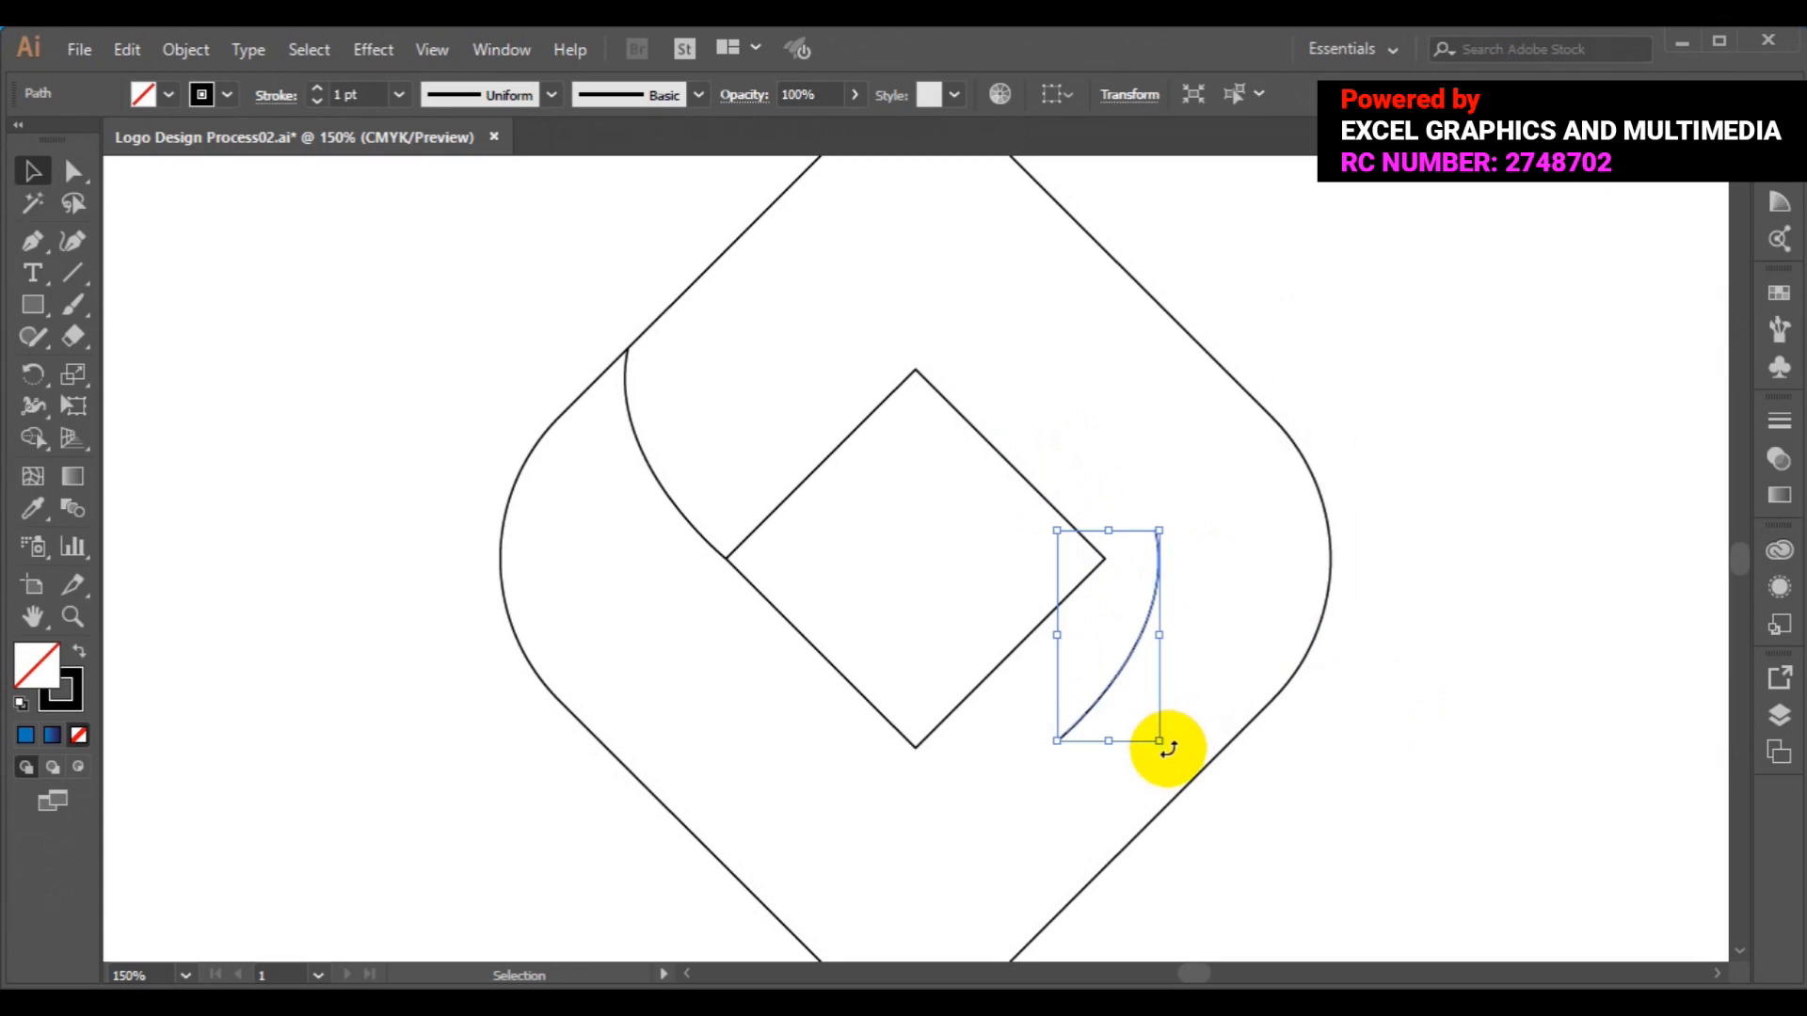
pyautogui.moveTo(1168, 750); pyautogui.dragTo(1269, 701)
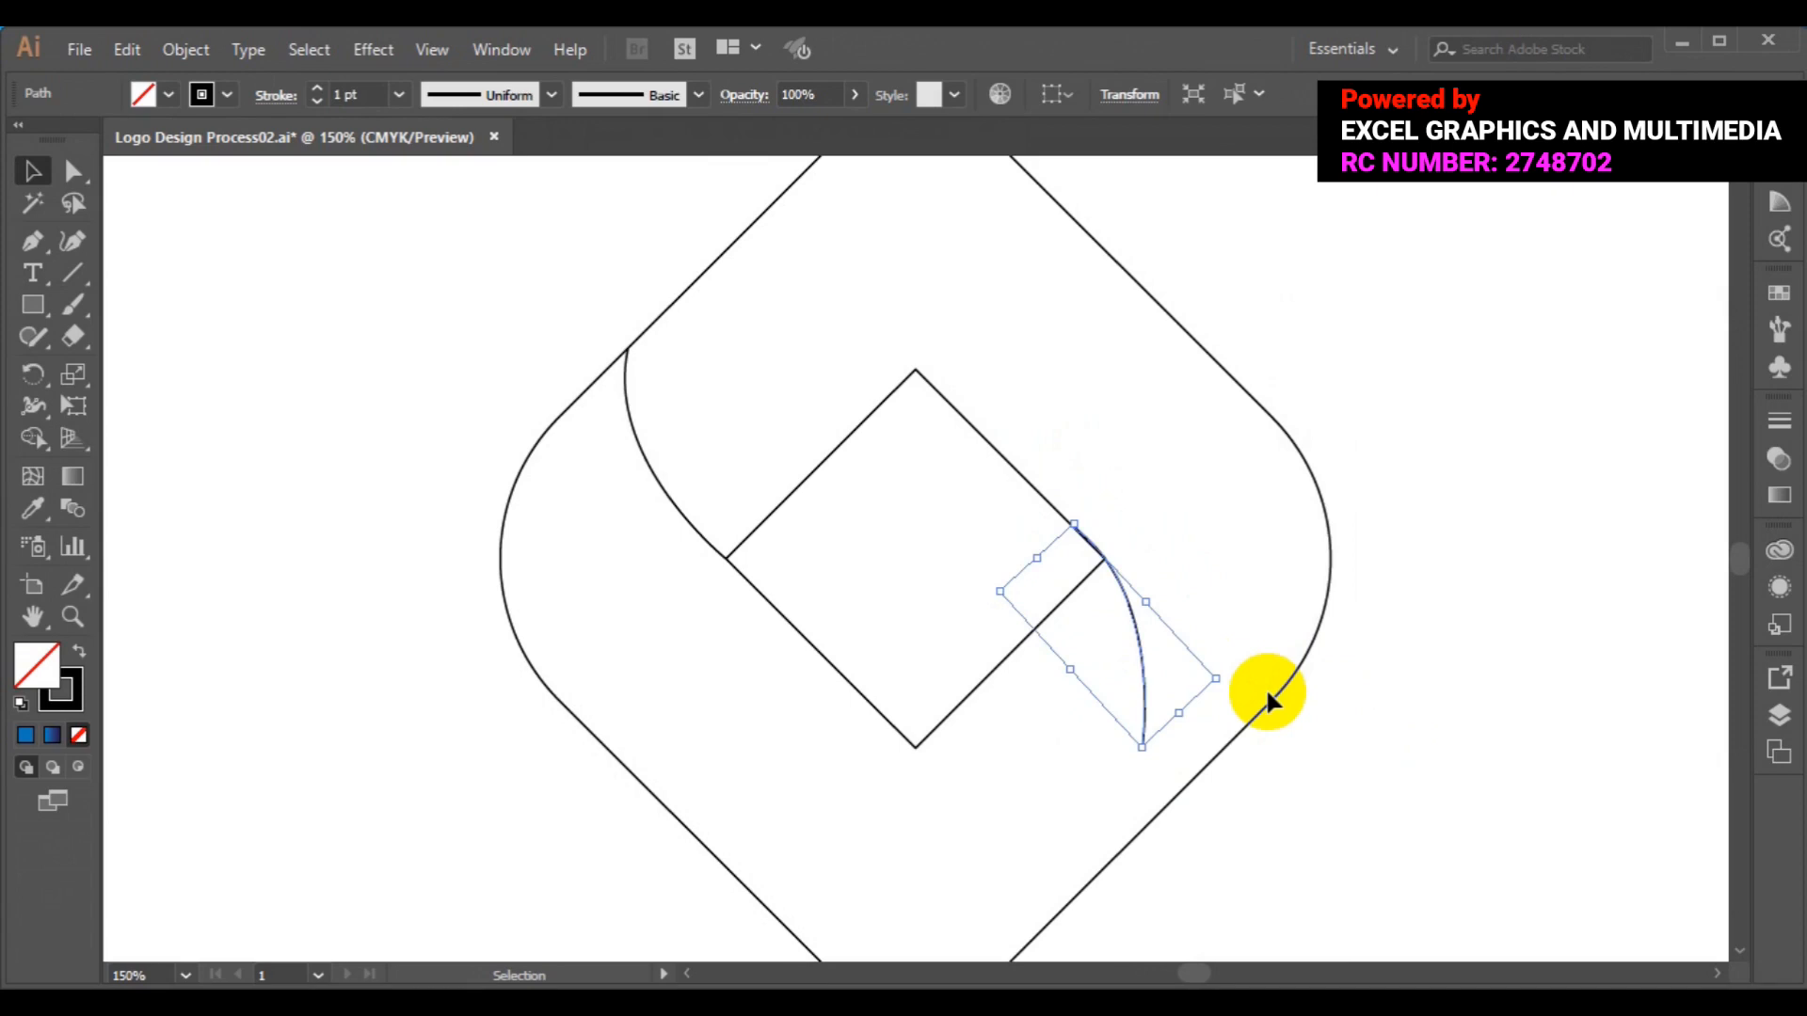
pyautogui.press('Delete')
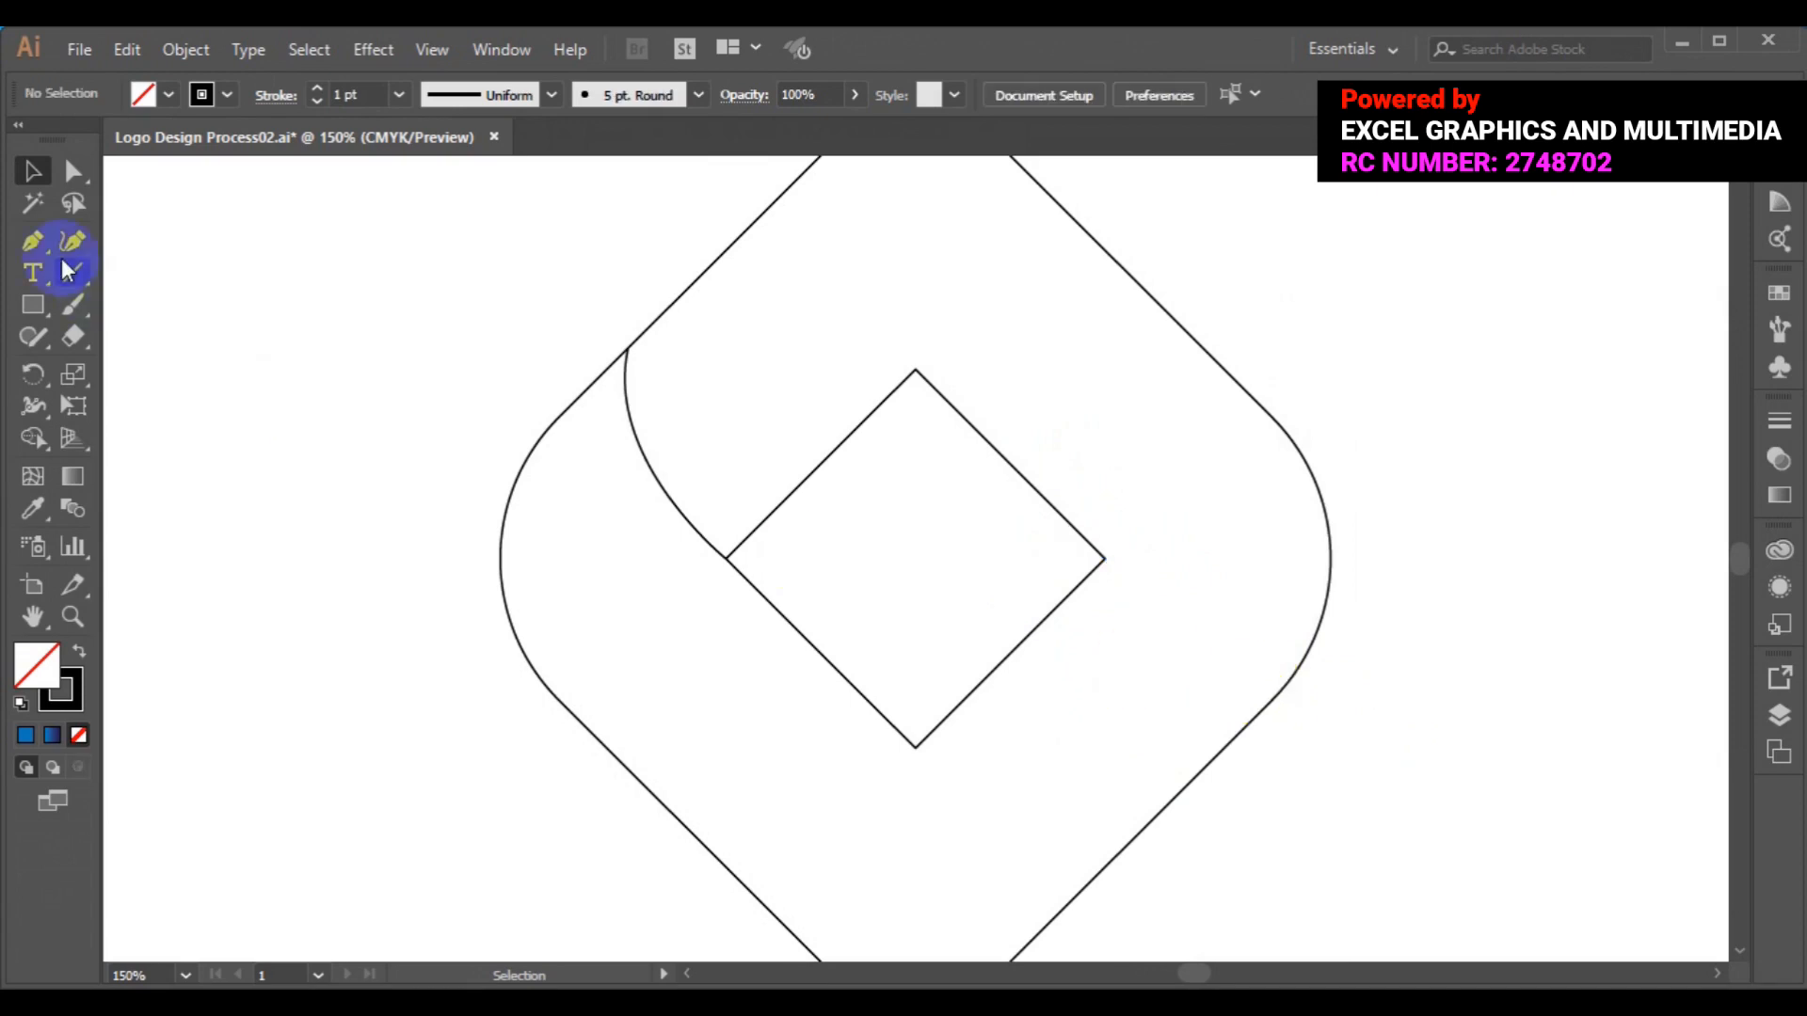
# Draw an open curved path with the Pen tool from the inner diamond's right corner to the outer shape's lower-right edge.
pyautogui.click(33, 241)
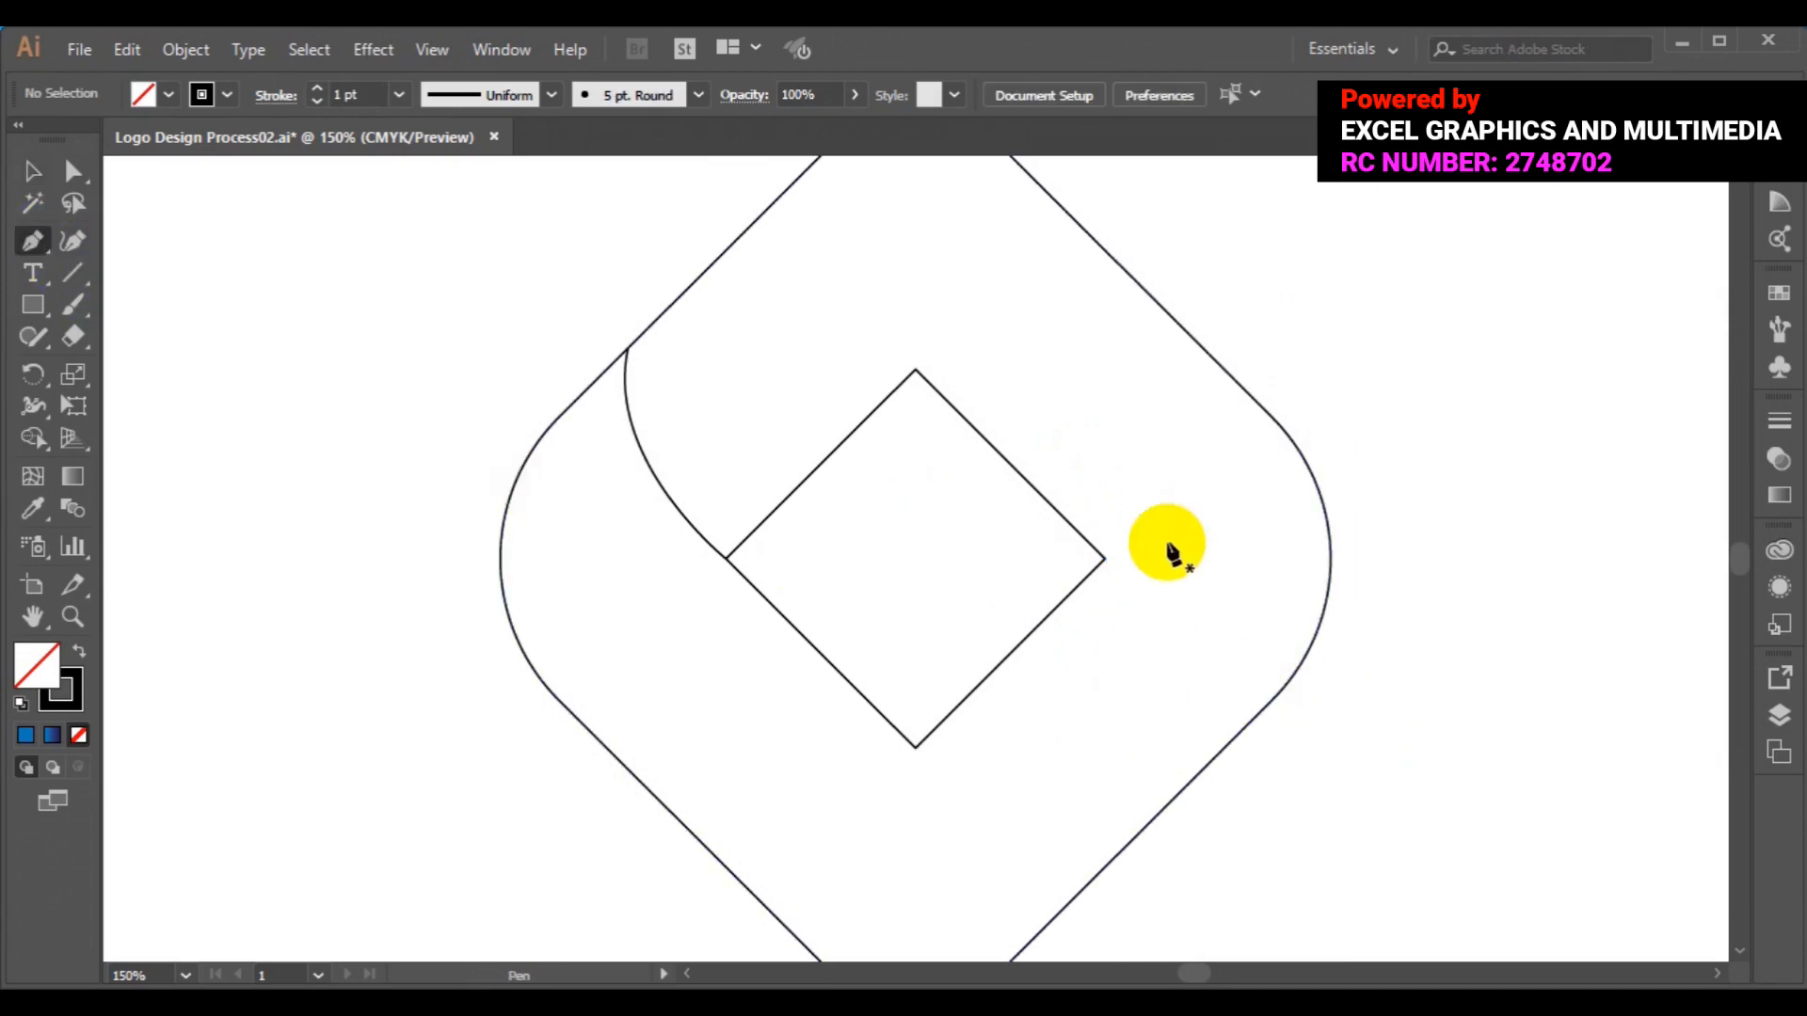
pyautogui.click(1104, 560)
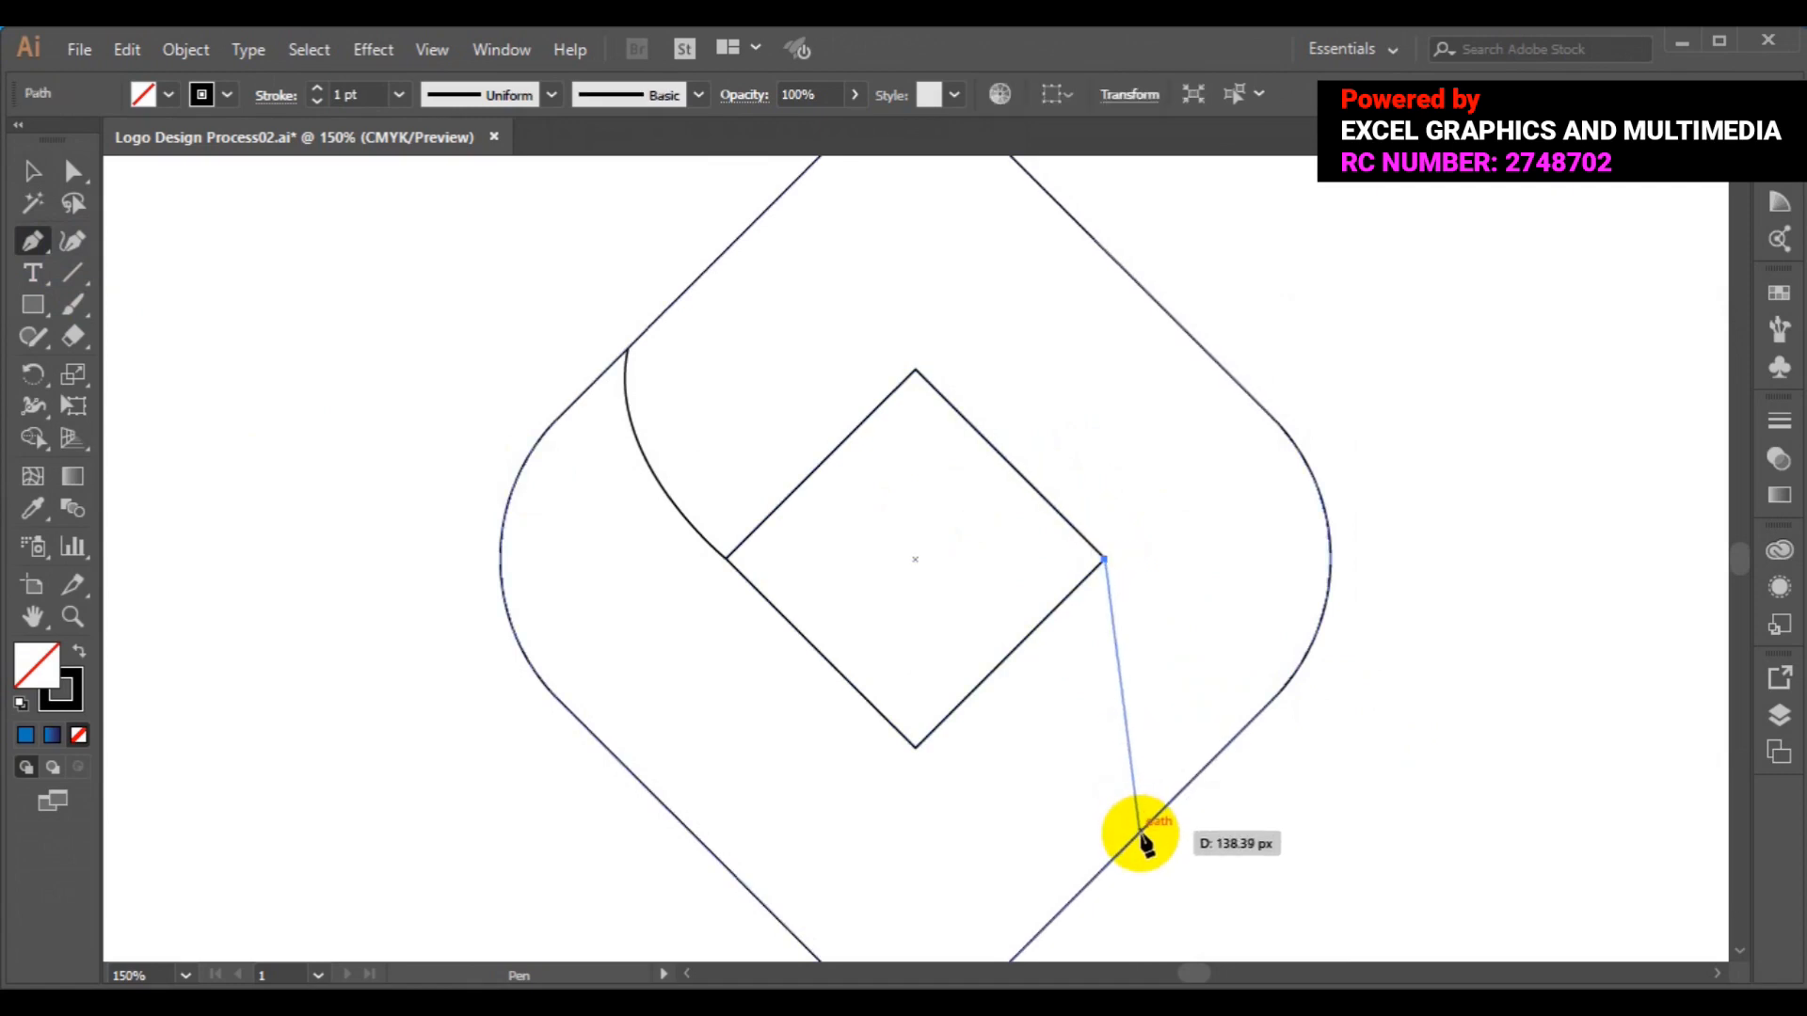
pyautogui.moveTo(1140, 833); pyautogui.dragTo(1068, 931)
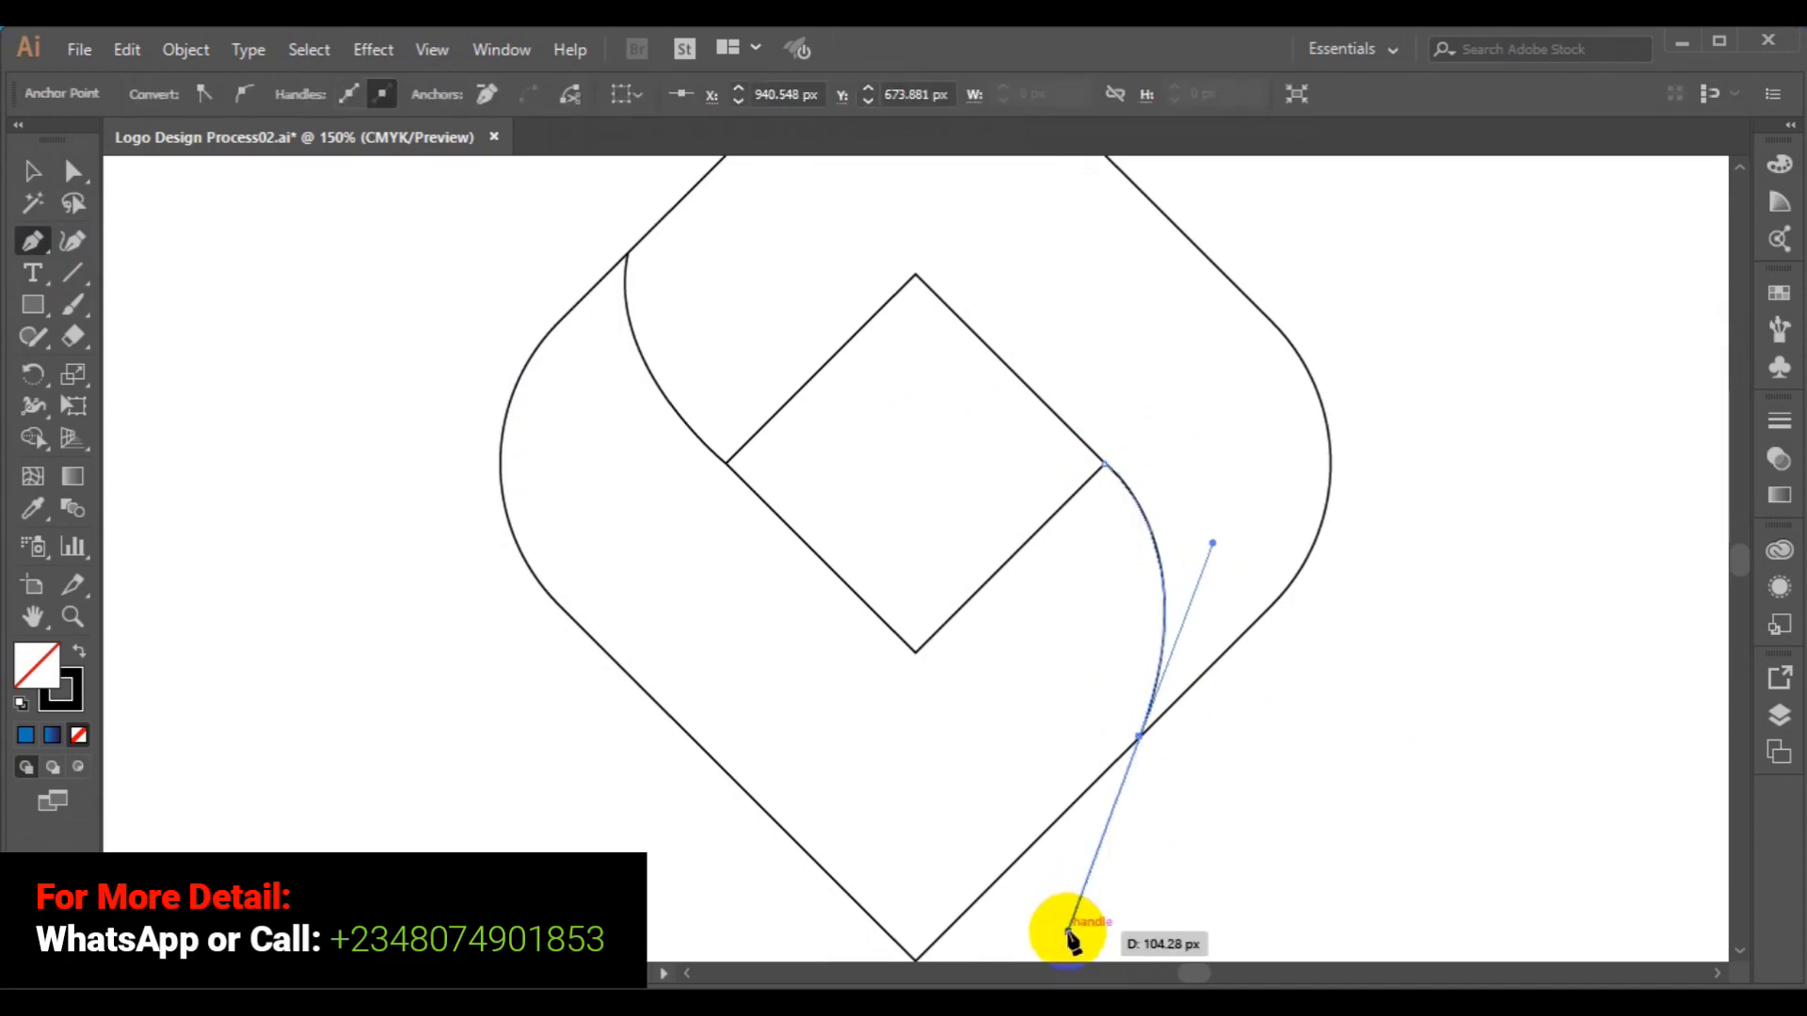
pyautogui.keyDown('ctrl'); pyautogui.click(1291, 889); pyautogui.keyUp('ctrl')
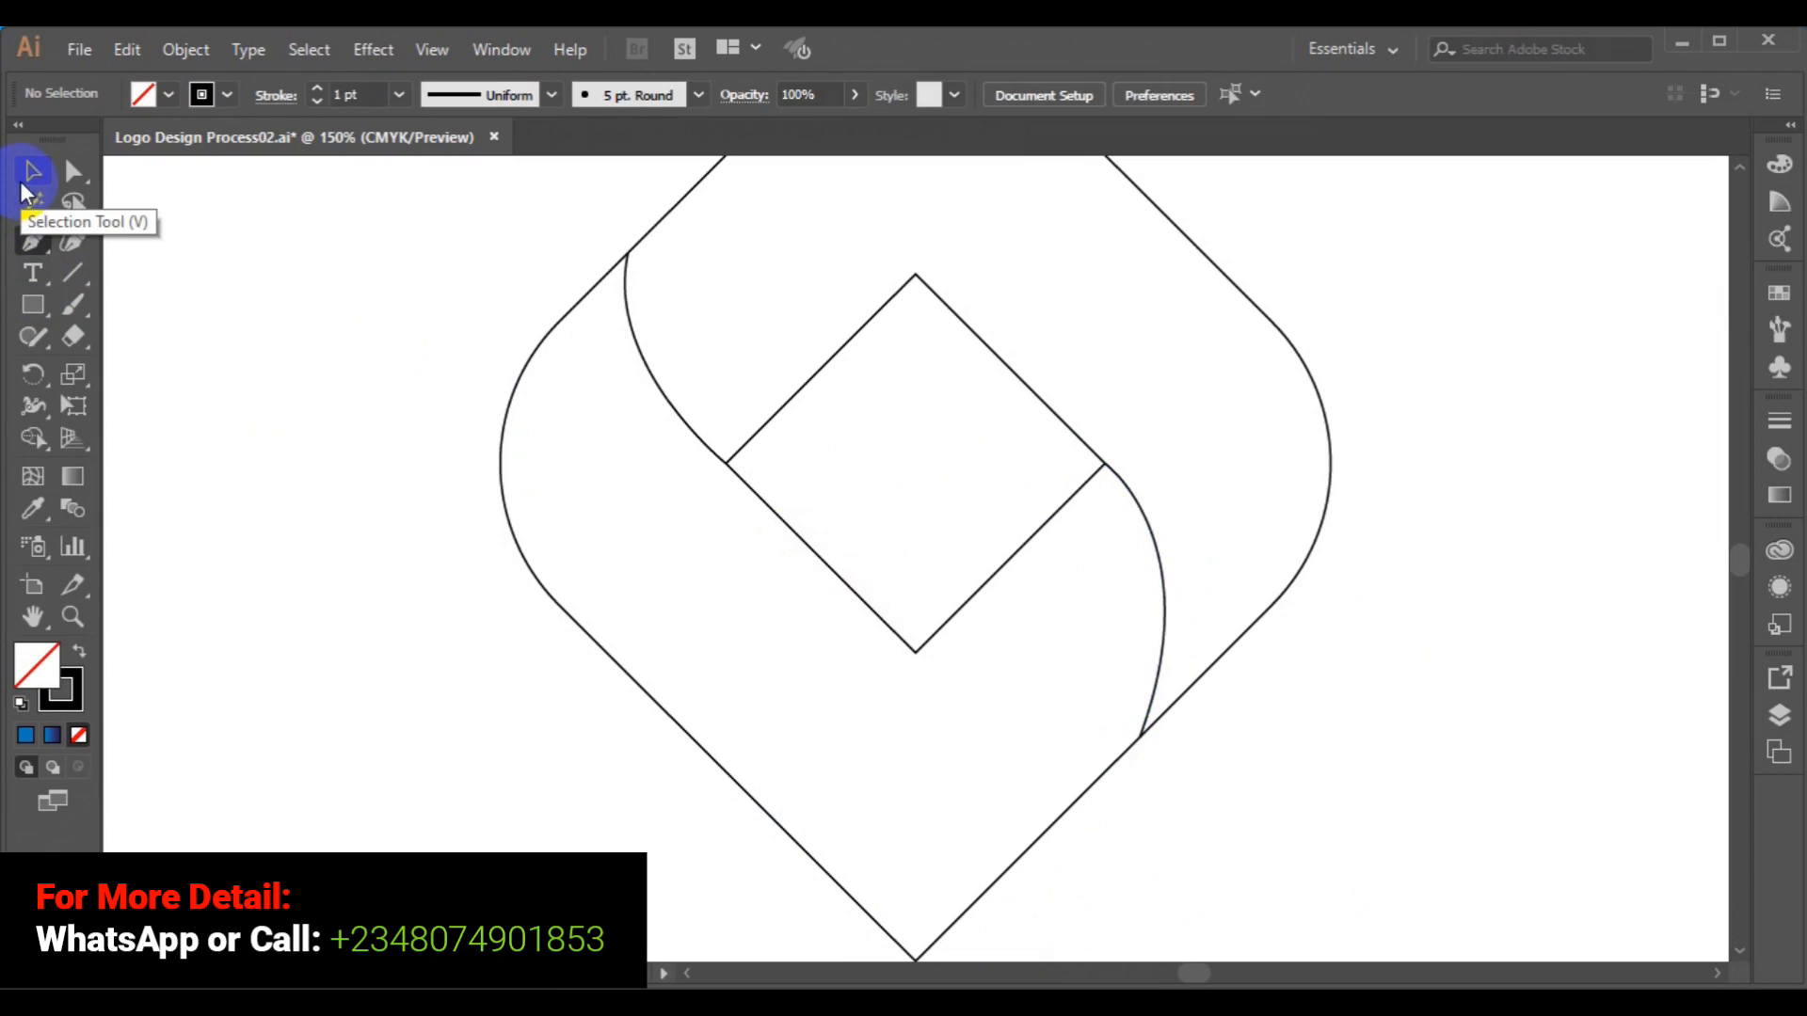
# Activate Shape Builder on all the logo paths with a black fill and no stroke.
pyautogui.hotkey('ctrl', '-')
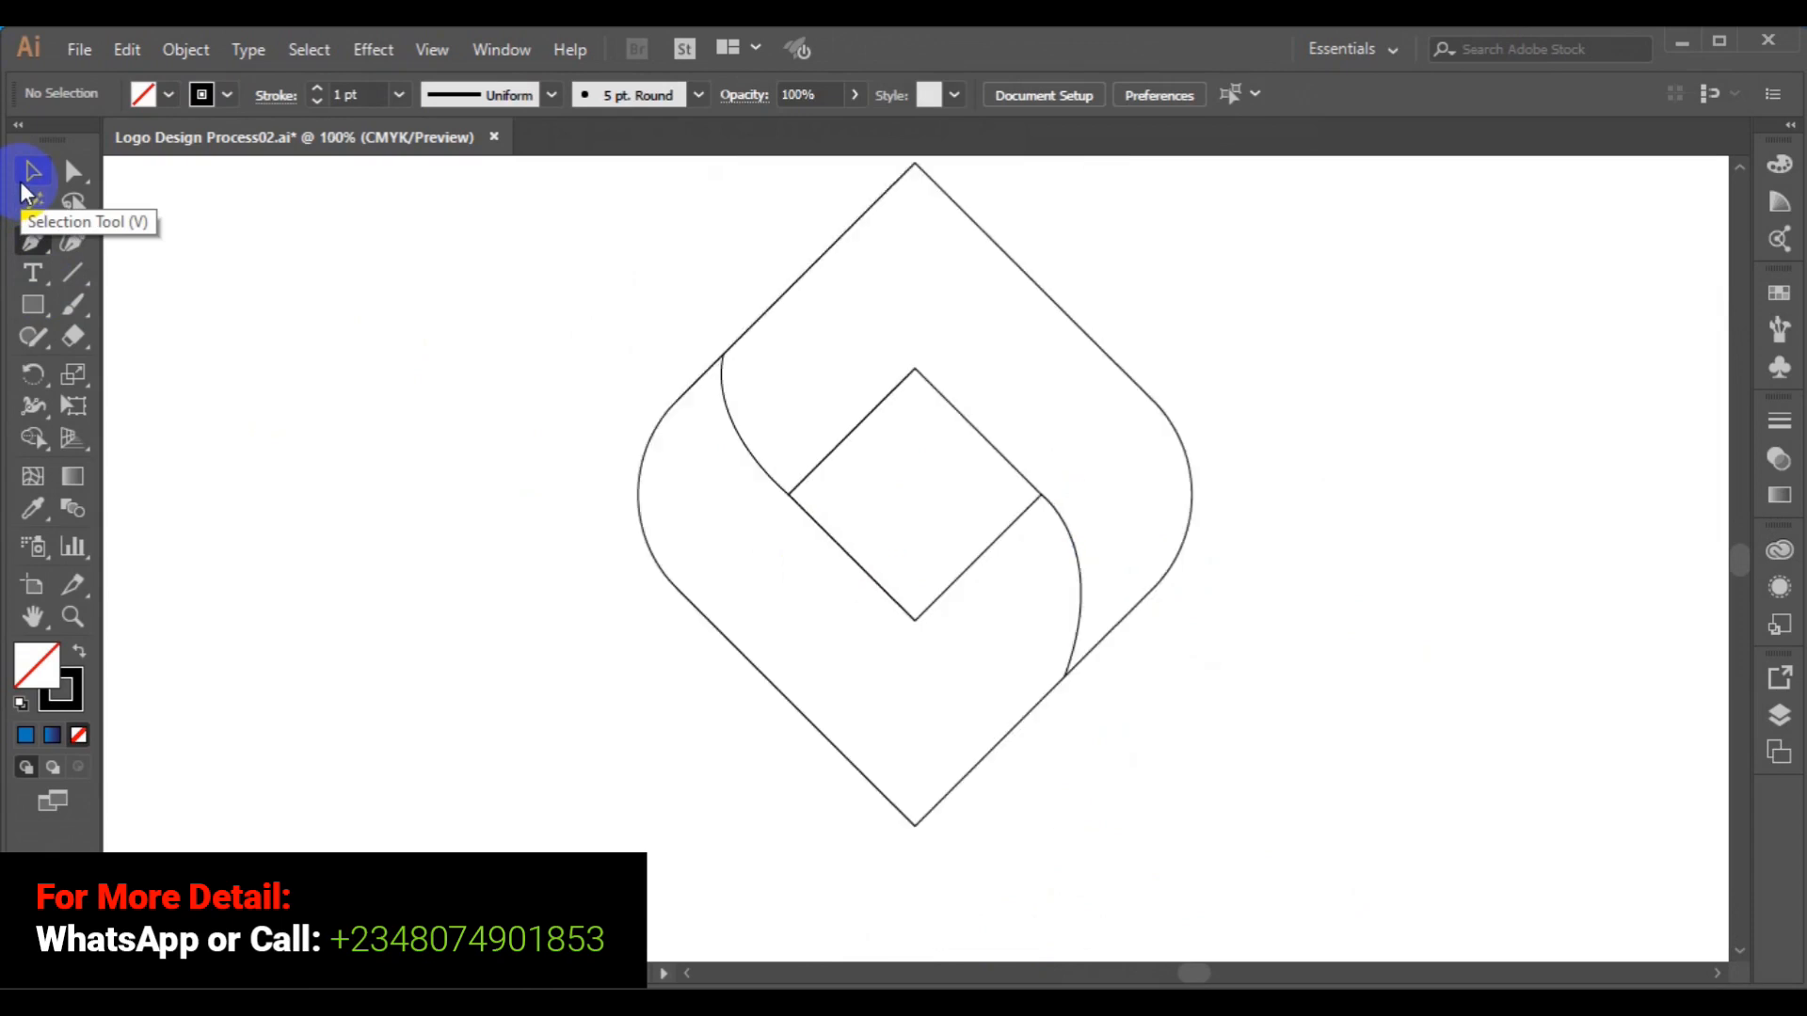
pyautogui.hotkey('ctrl', '-')
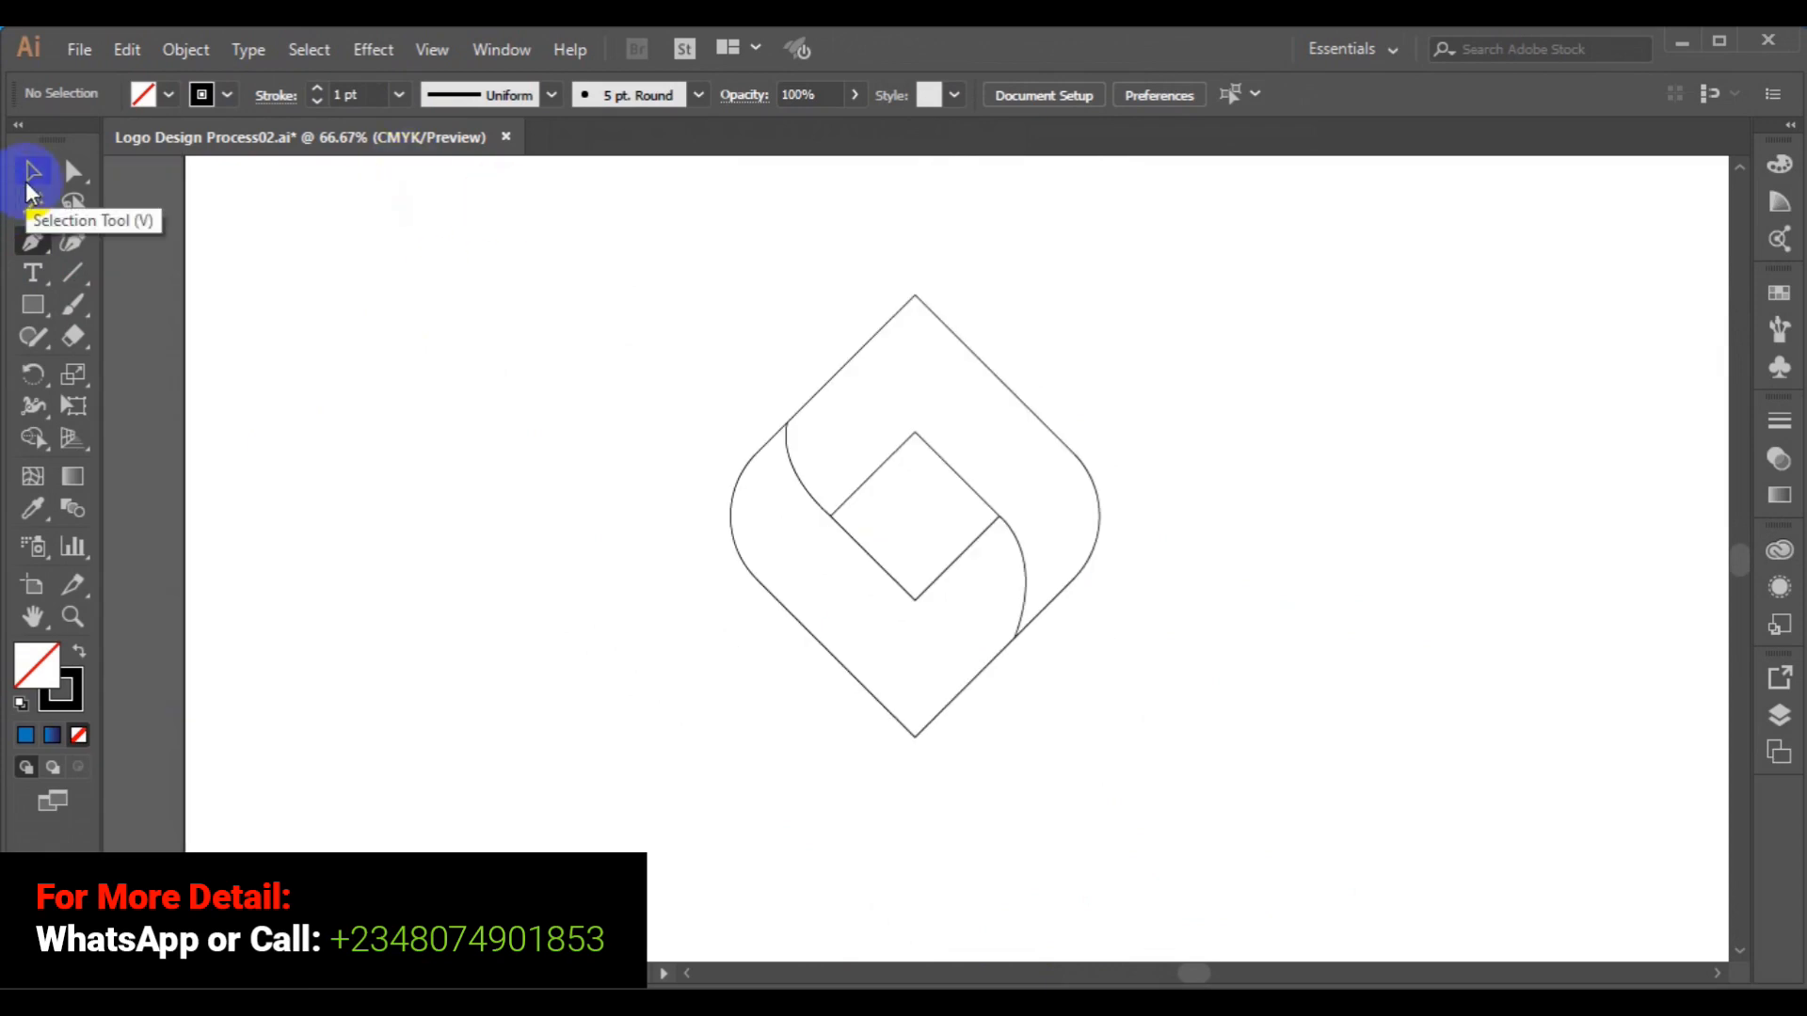
pyautogui.click(29, 191)
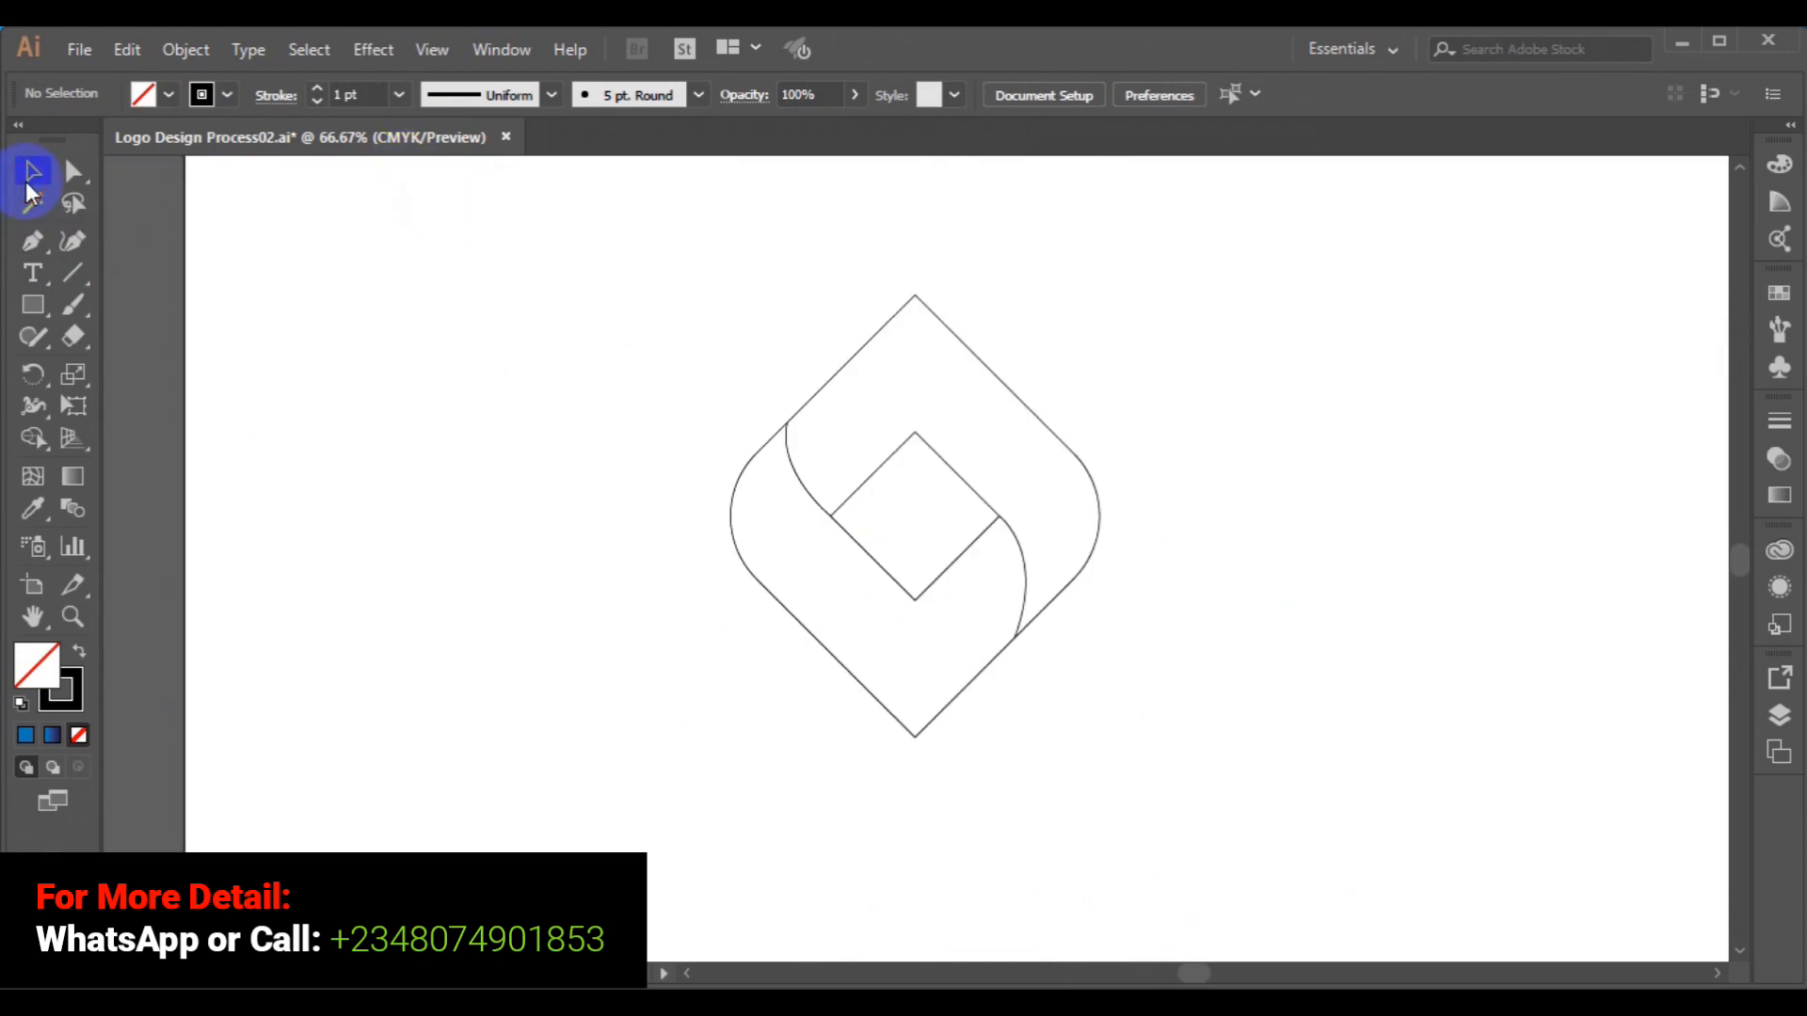
pyautogui.moveTo(483, 222); pyautogui.dragTo(1159, 758)
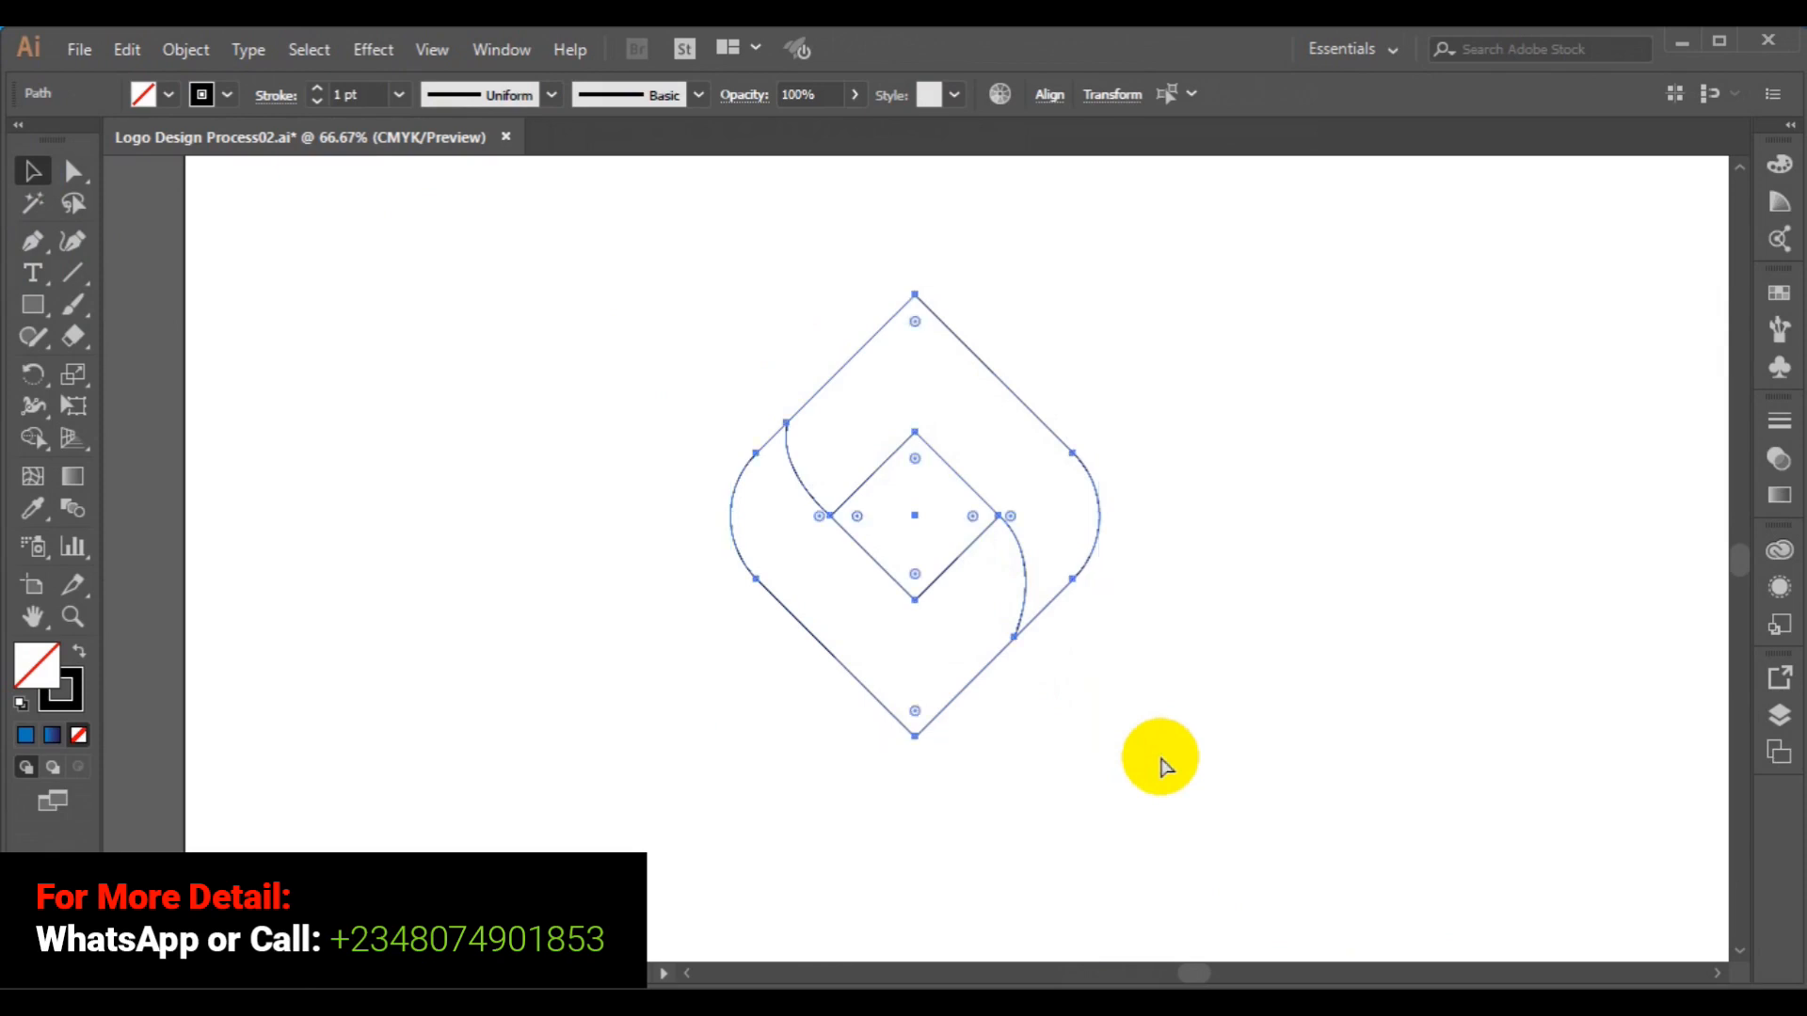
pyautogui.hotkey('ctrl', 'F11')
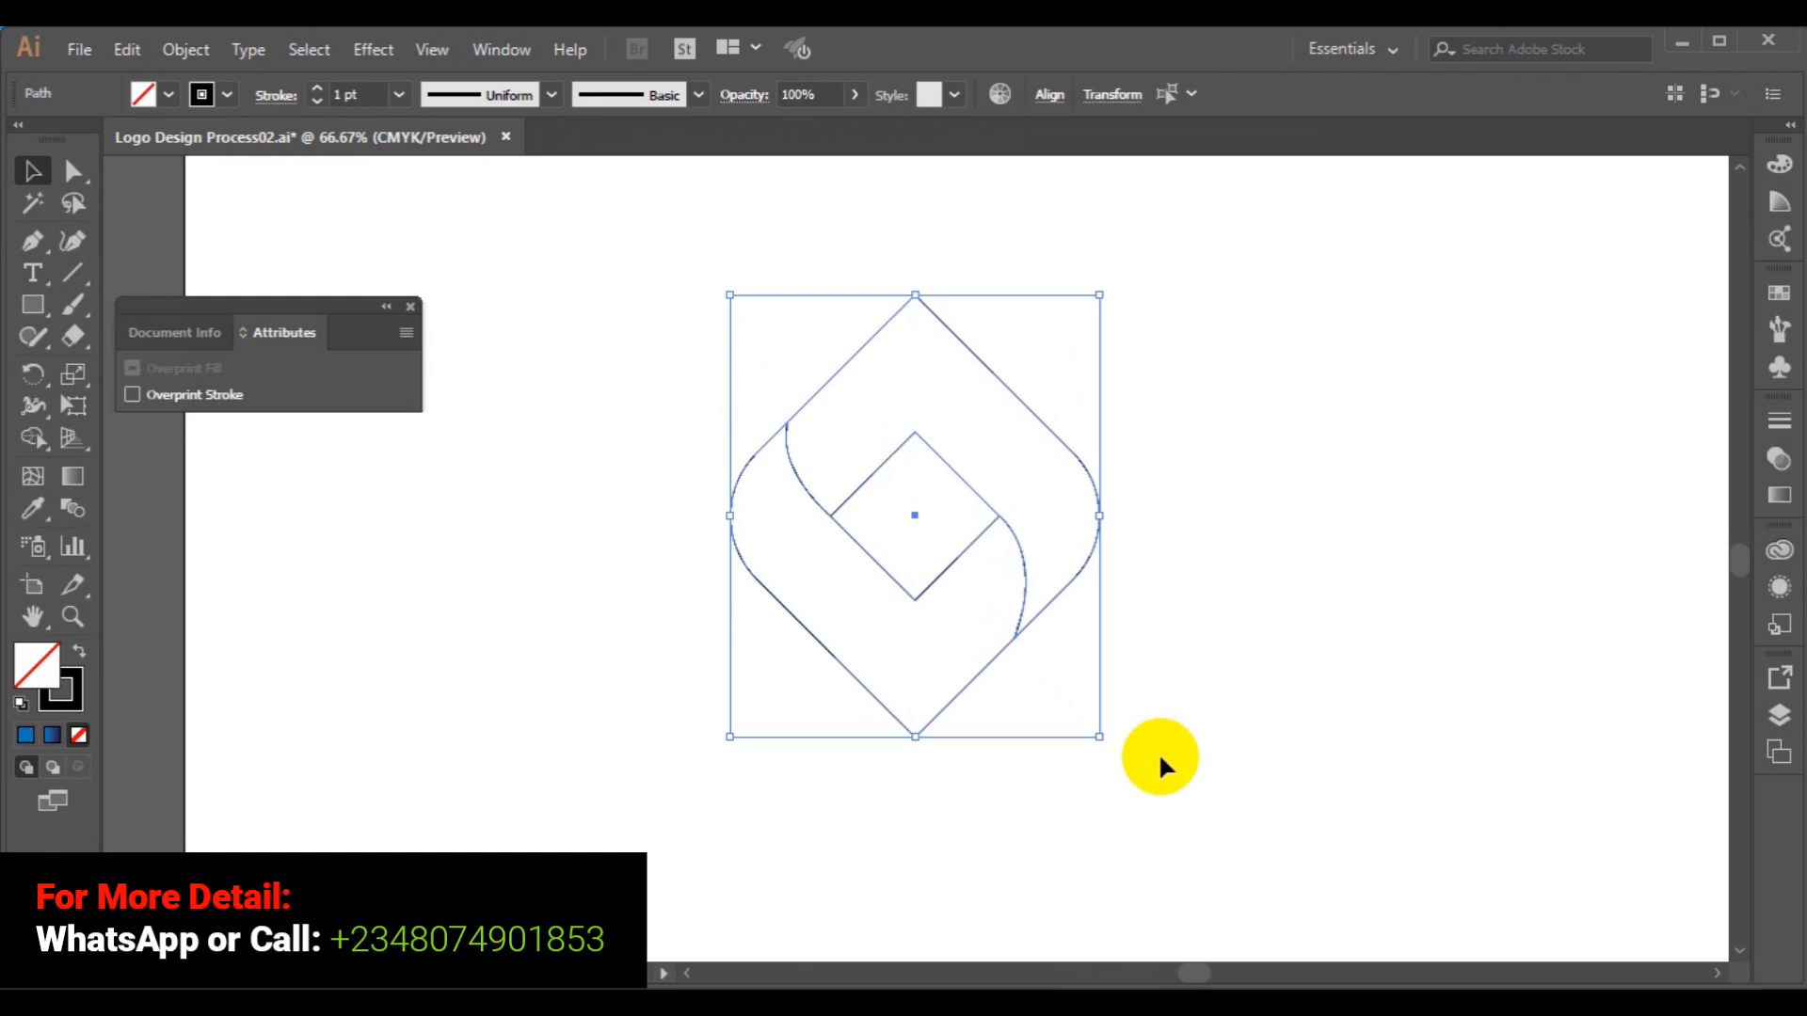
pyautogui.hotkey('ctrl', 'F11')
pyautogui.hotkey('ctrl', 's')
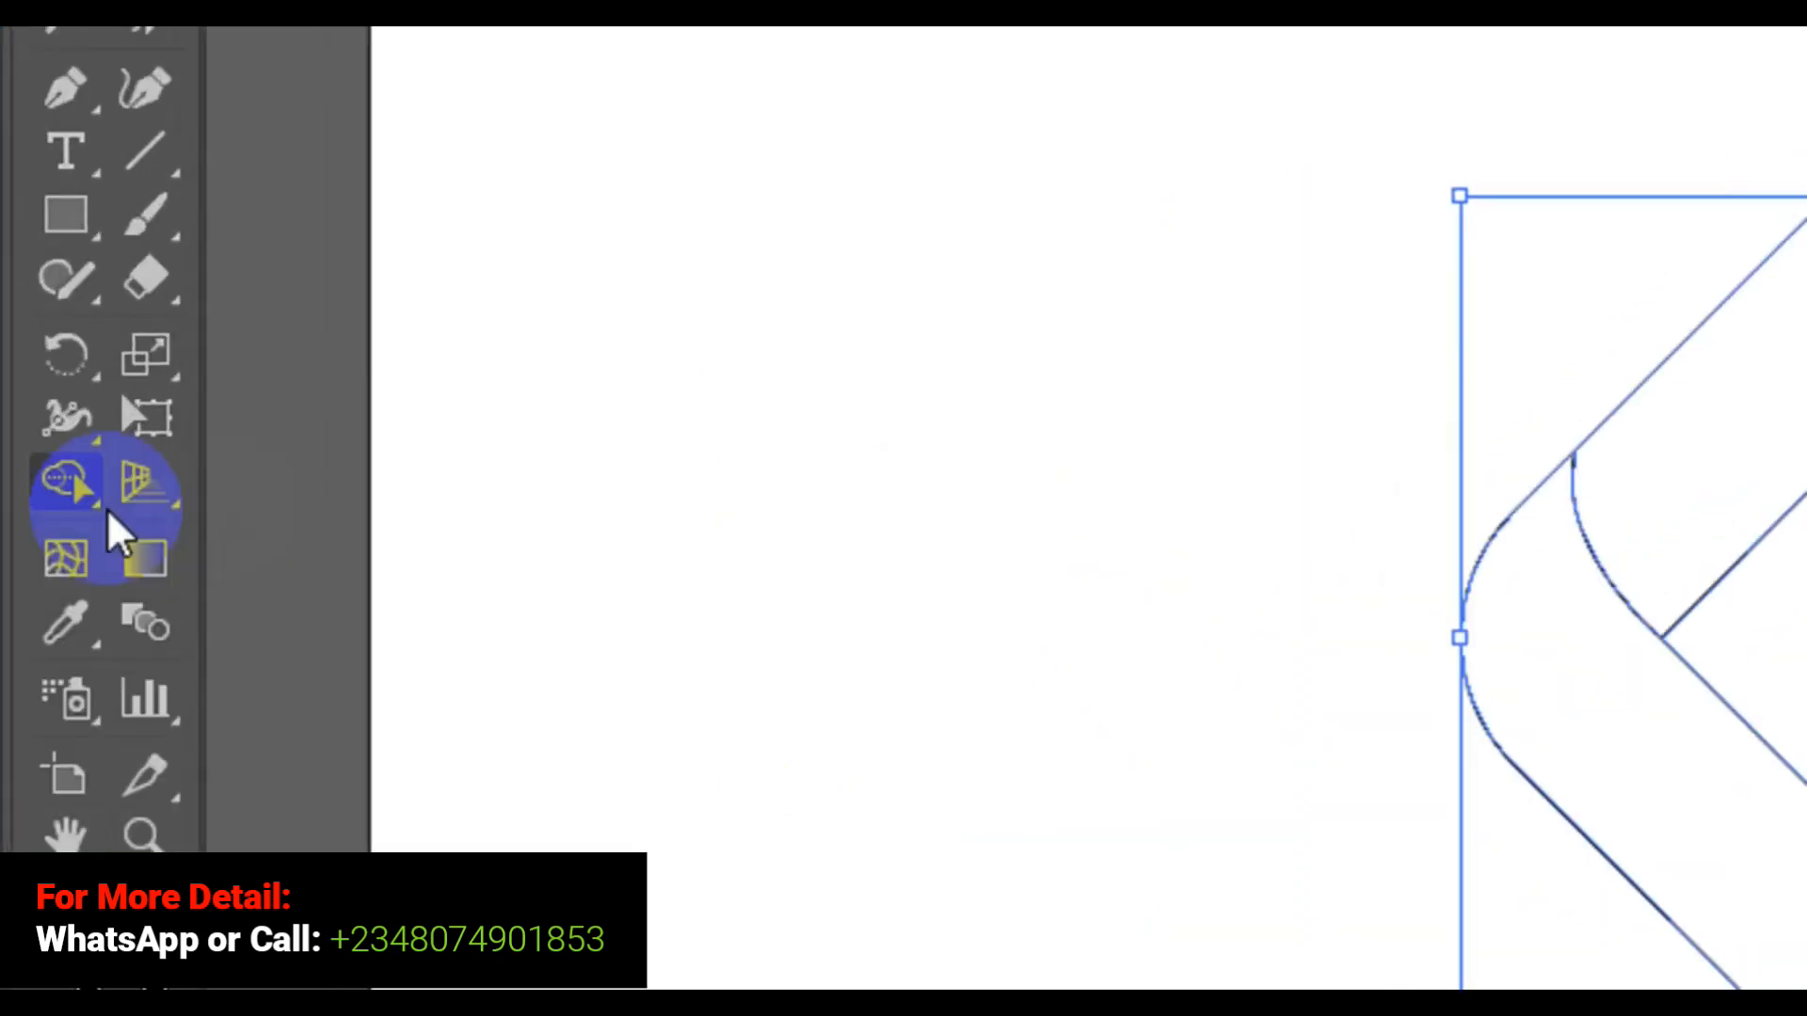
pyautogui.click(65, 489)
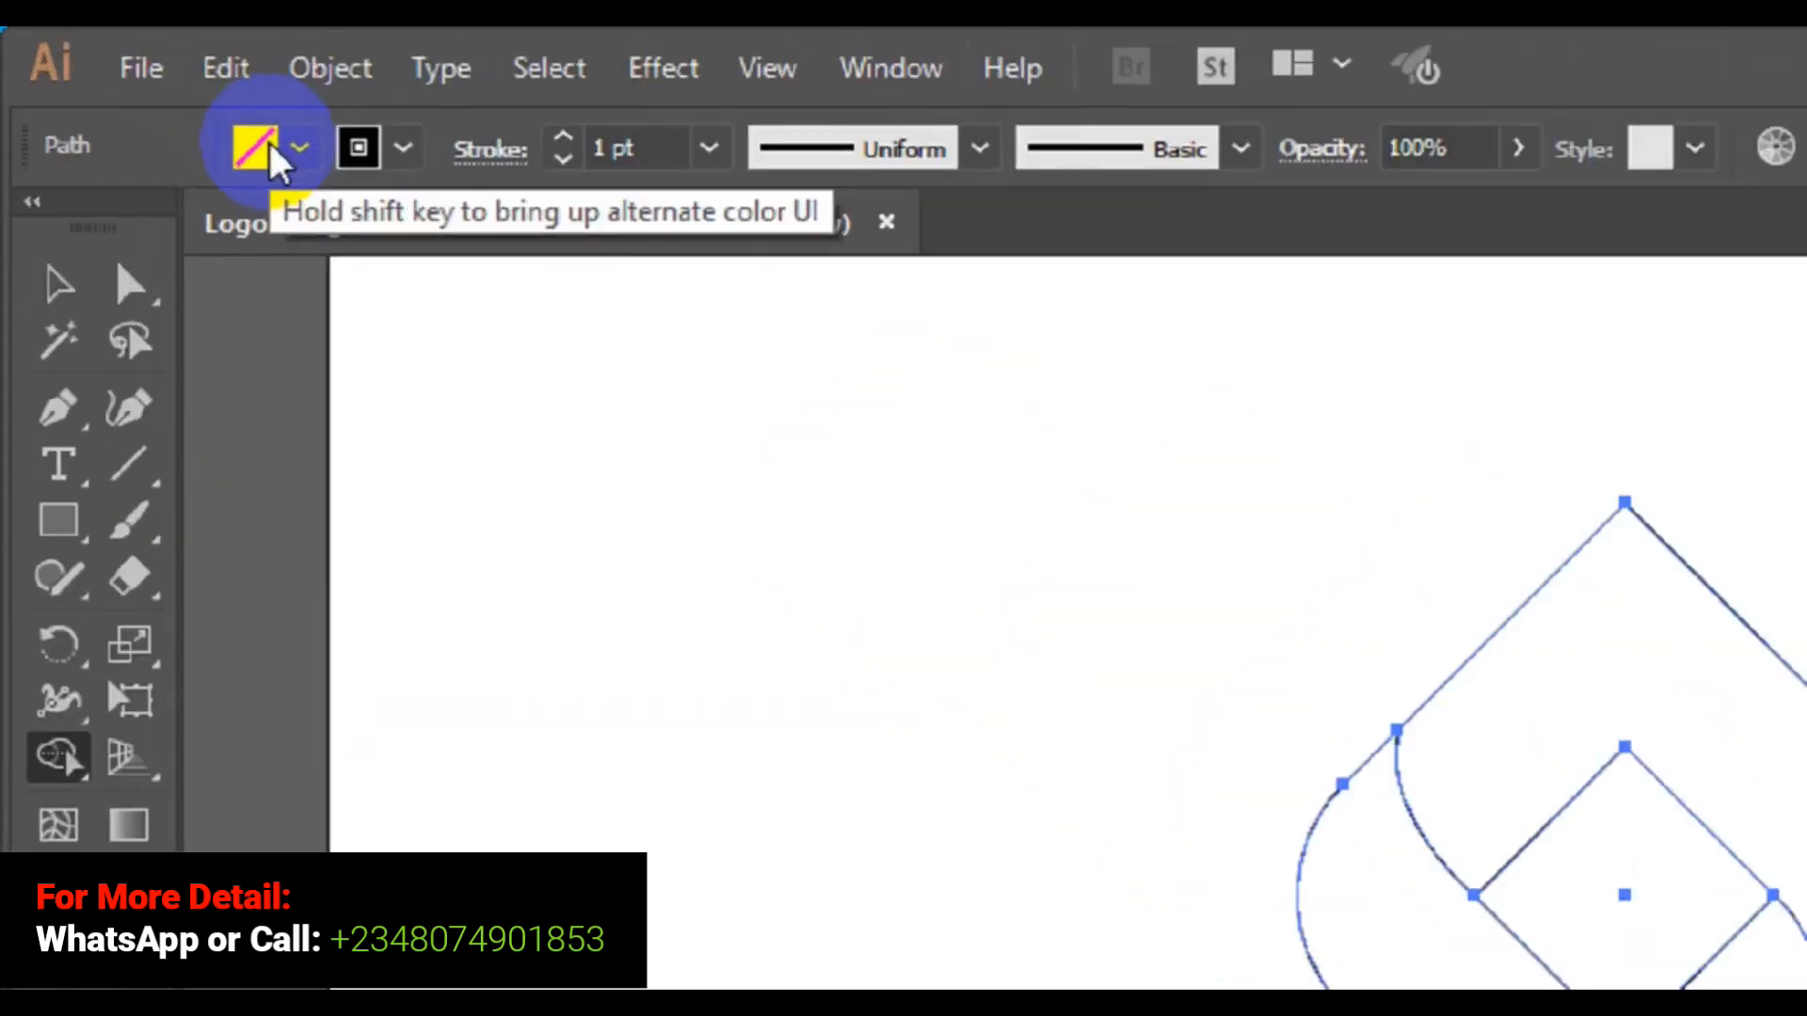
pyautogui.click(303, 160)
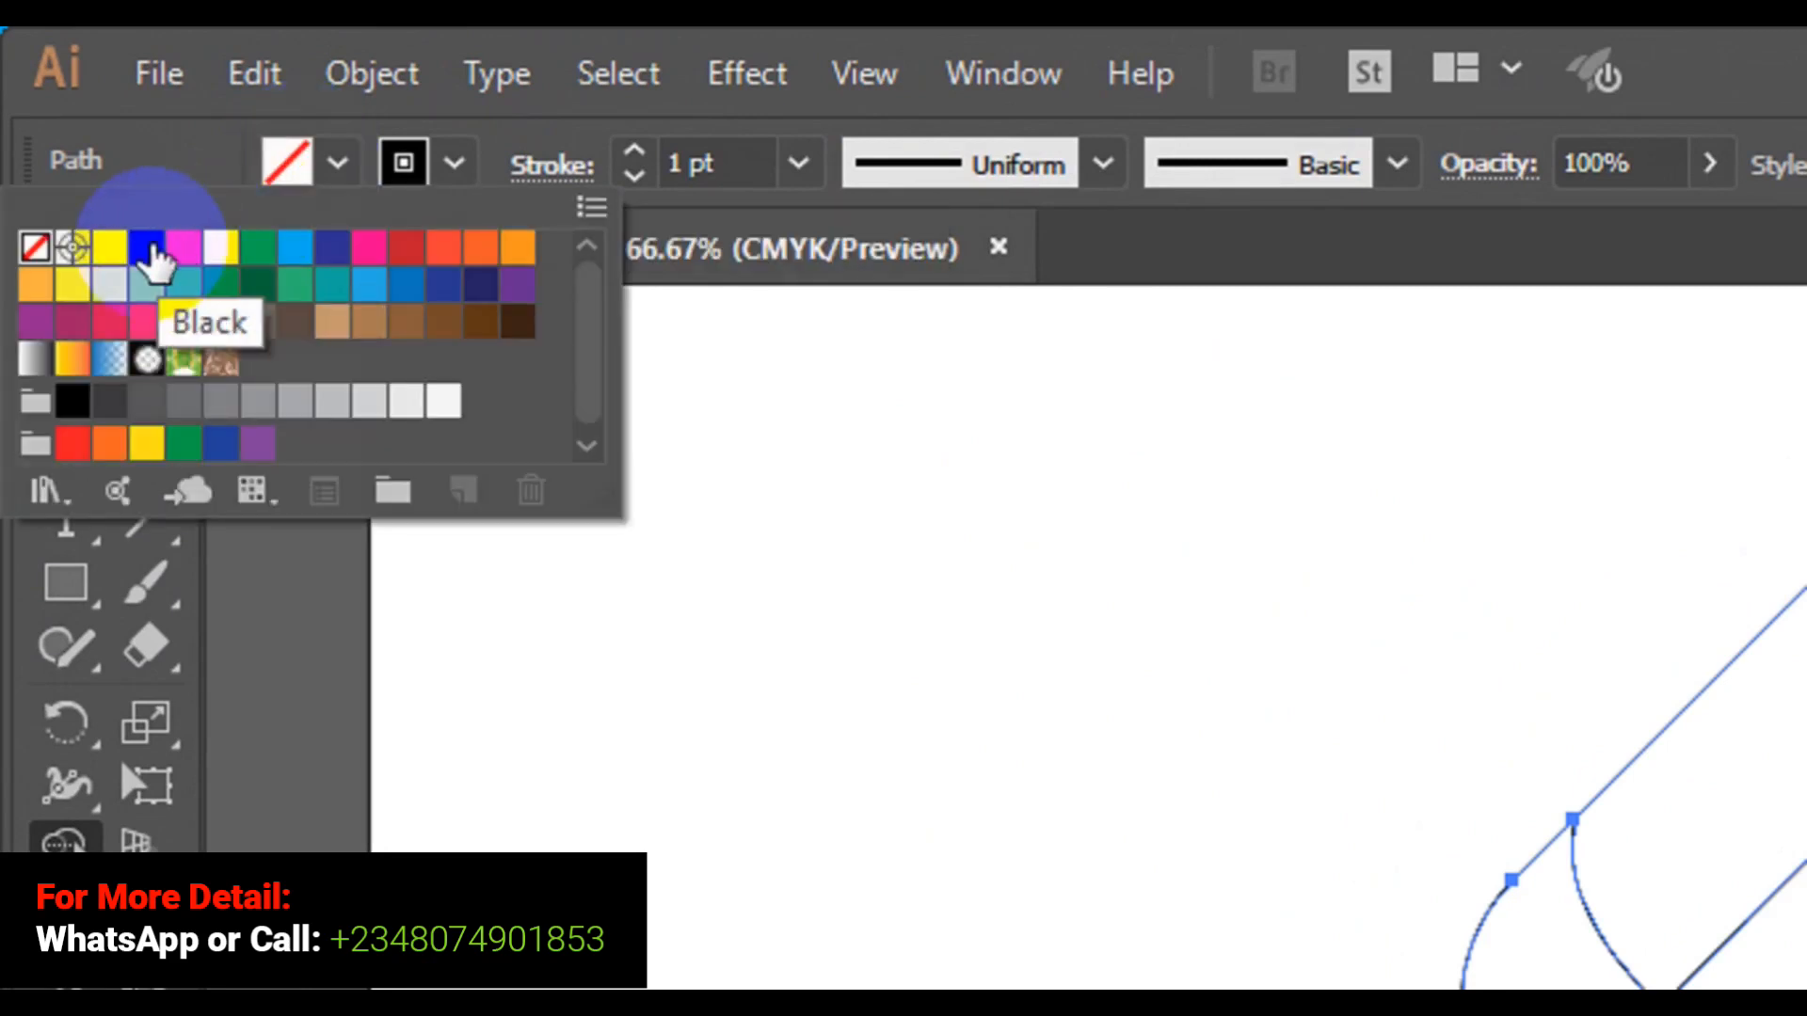
pyautogui.click(146, 248)
pyautogui.click(401, 166)
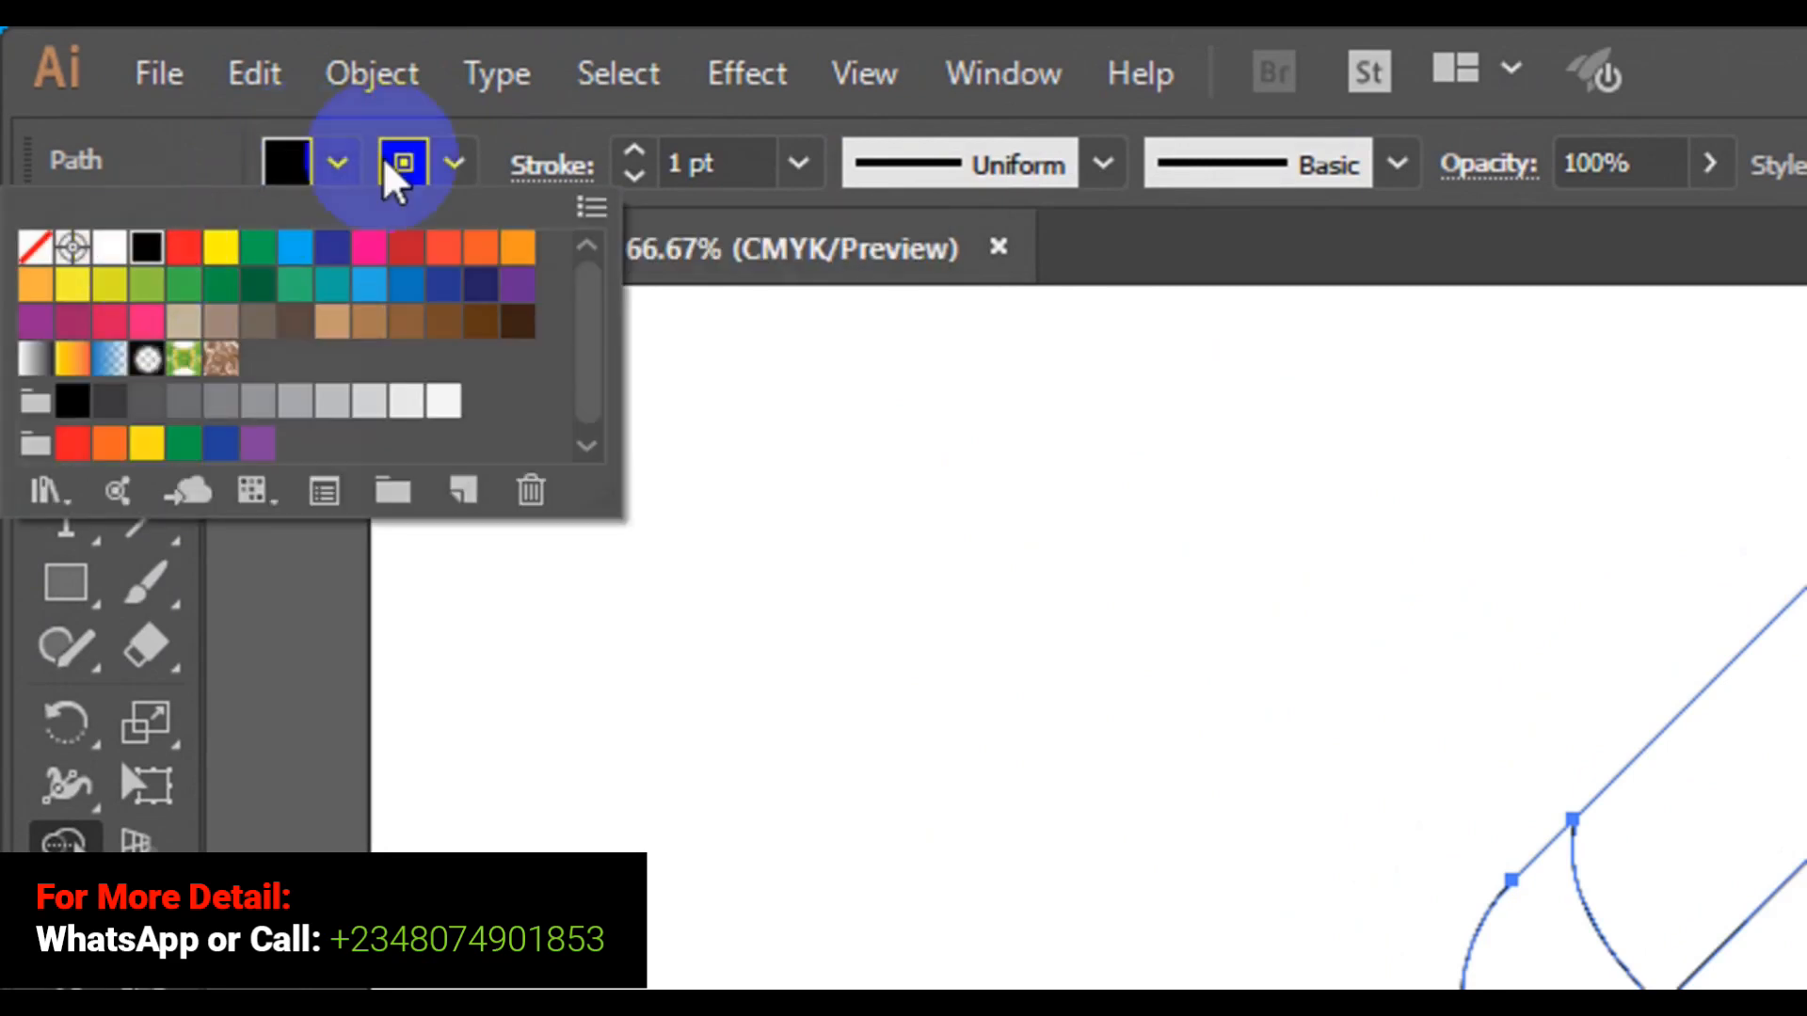
pyautogui.click(449, 173)
pyautogui.click(450, 175)
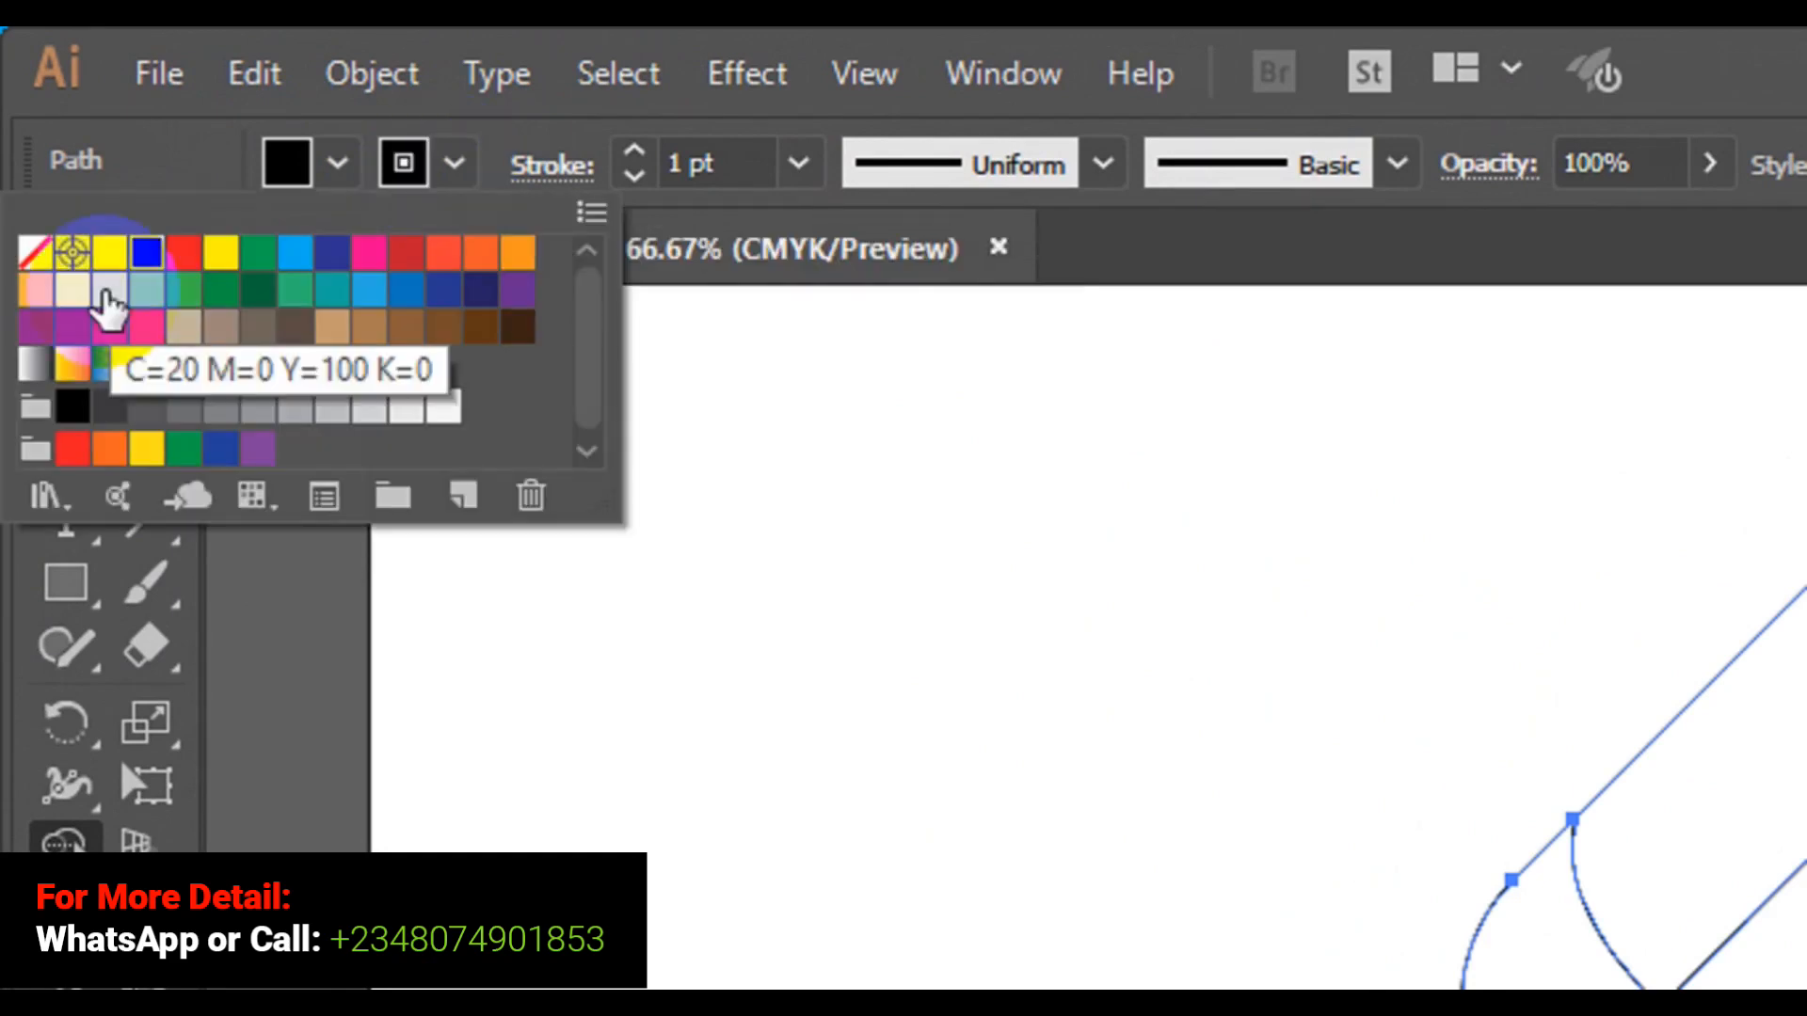
pyautogui.click(36, 252)
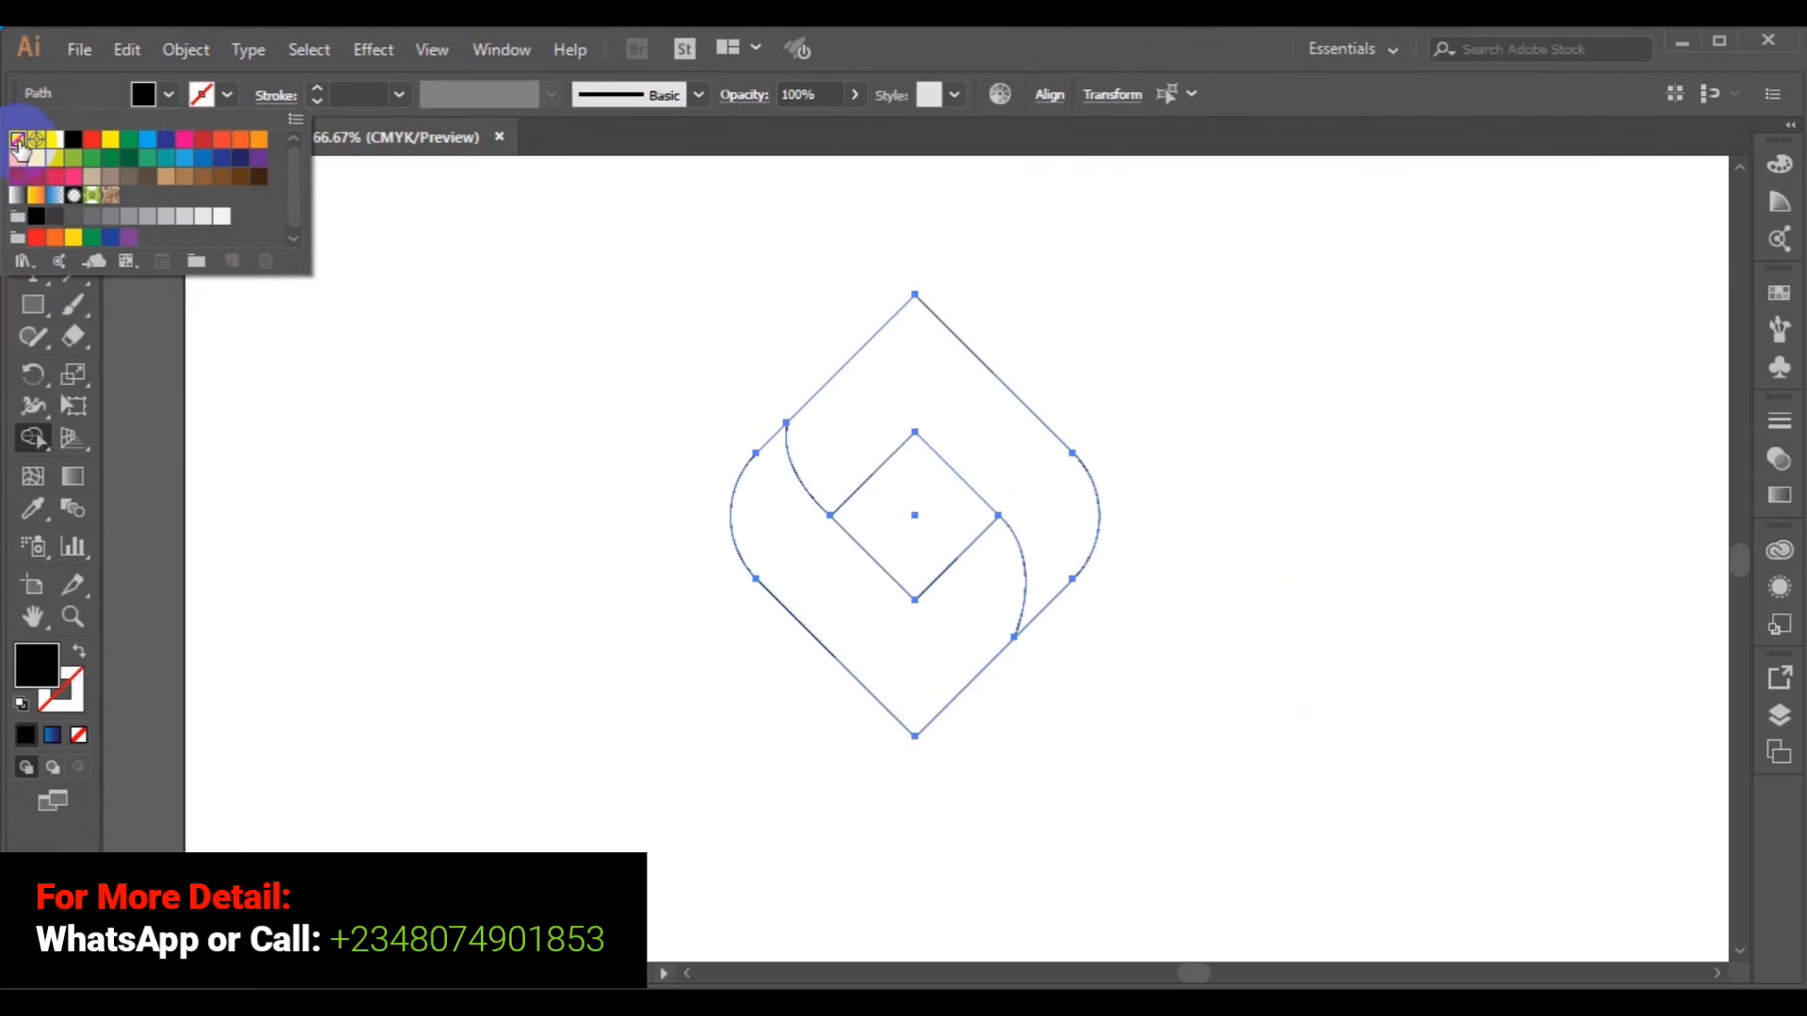
# Build the upper-right and lower-left bands around the inner diamond as separate black shapes with Shape Builder.
pyautogui.click(909, 388)
pyautogui.click(911, 391)
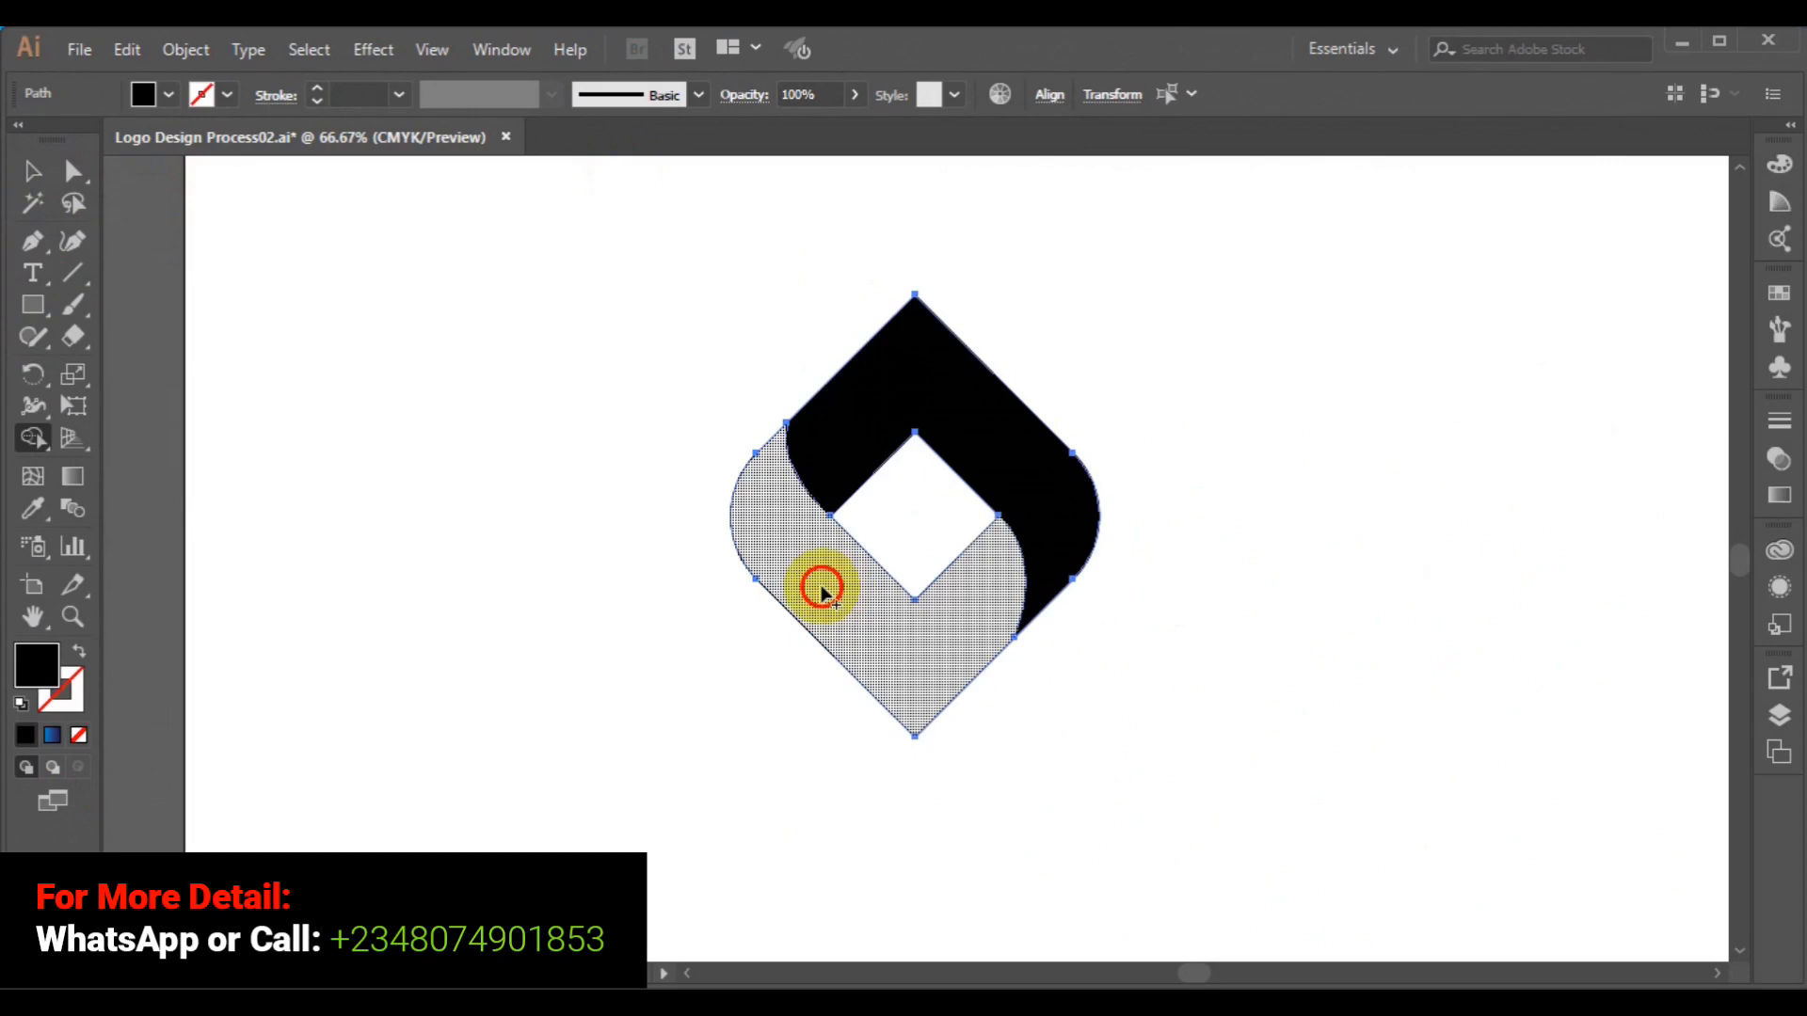
pyautogui.click(820, 593)
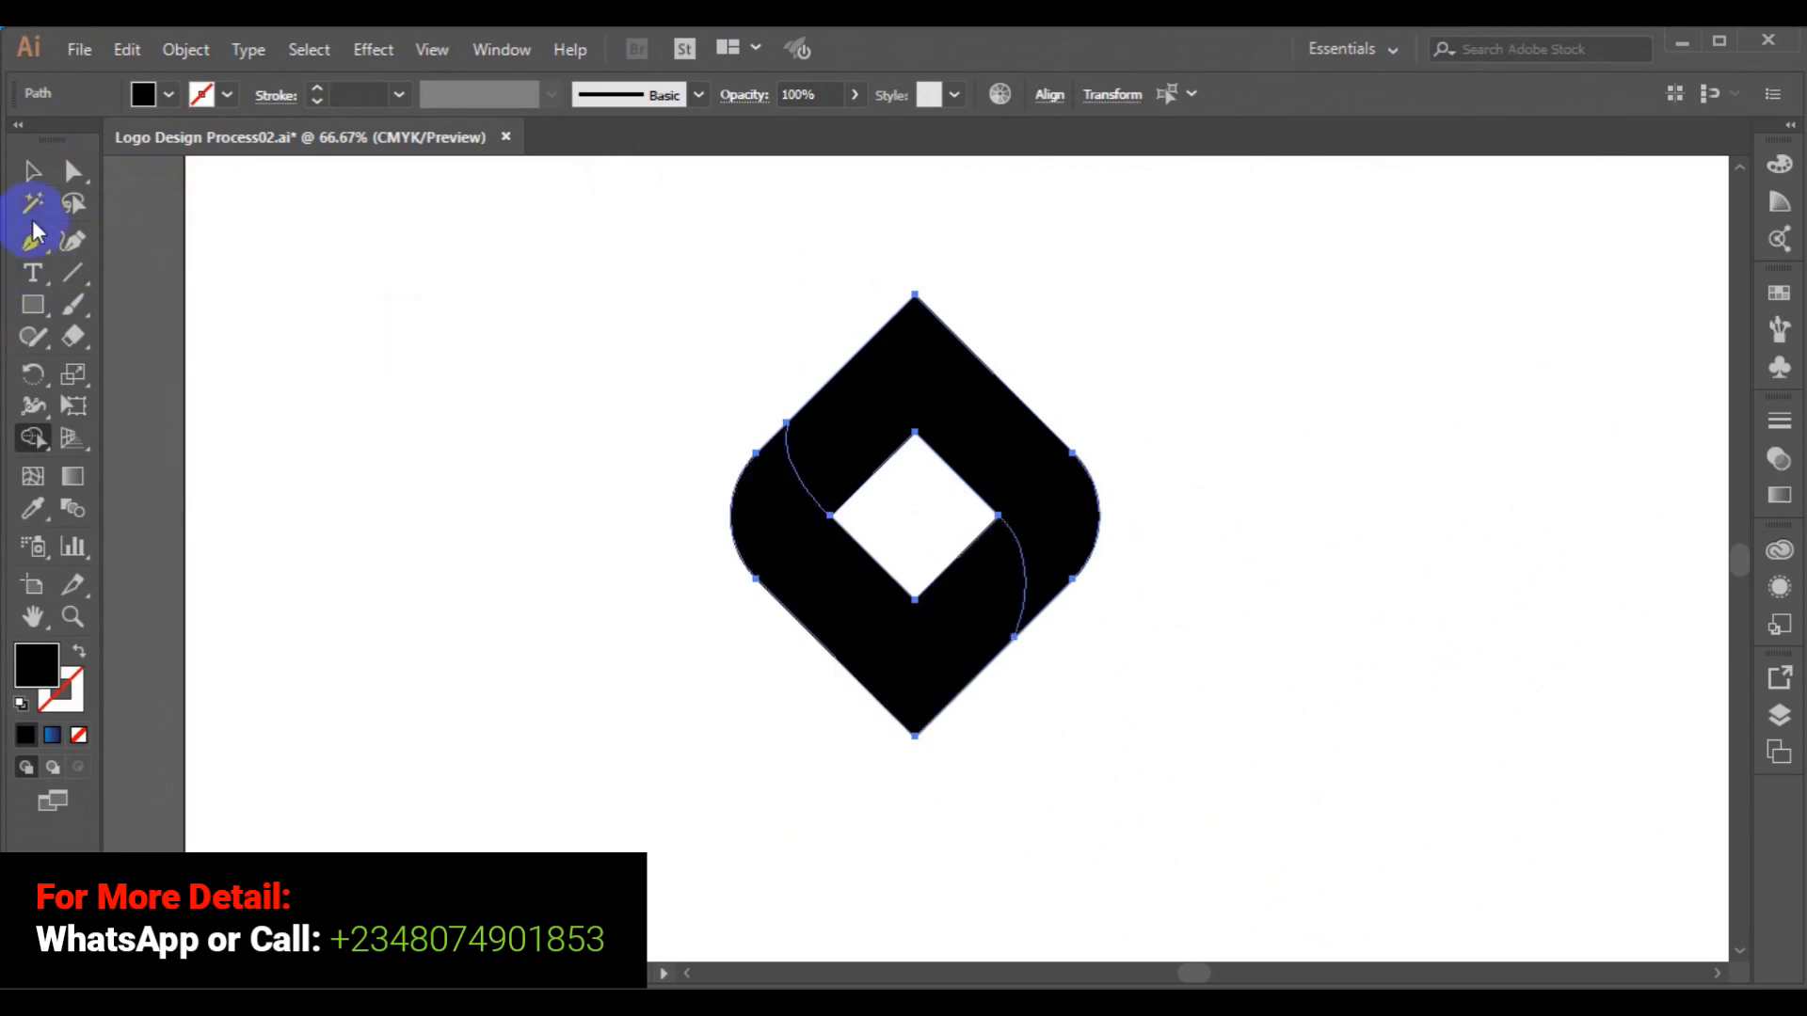
pyautogui.click(33, 175)
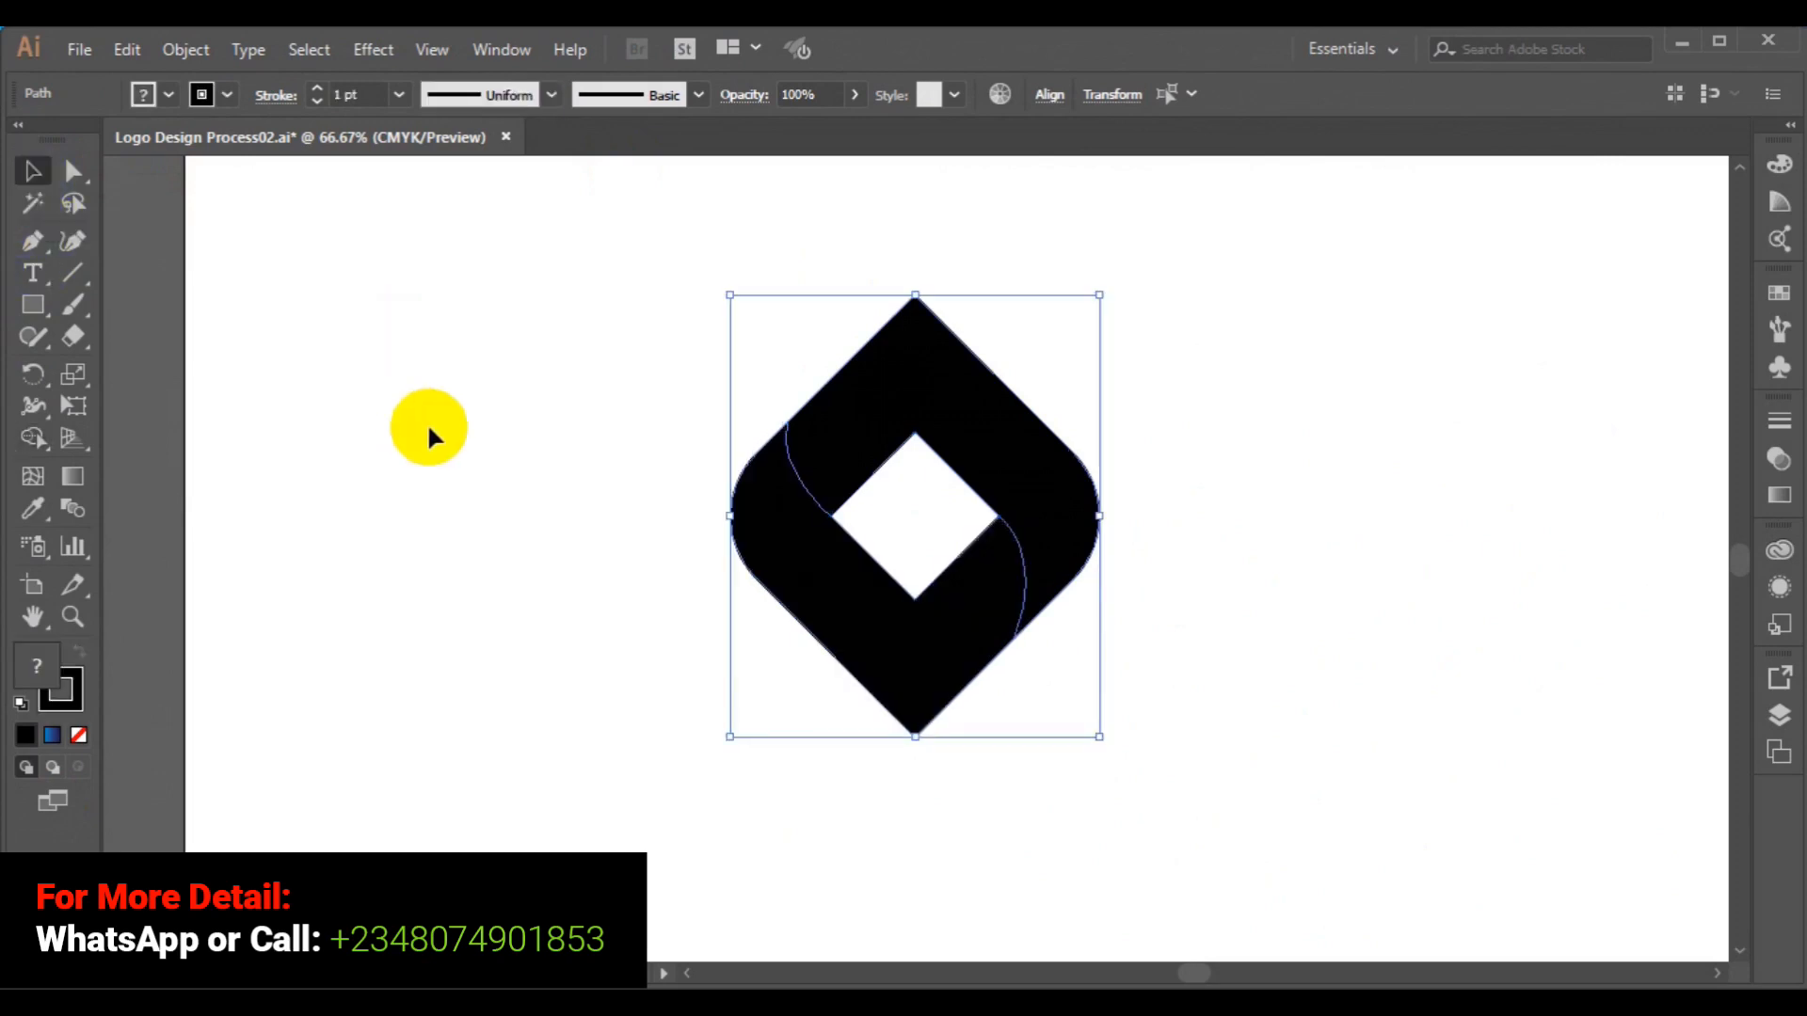
pyautogui.click(1195, 535)
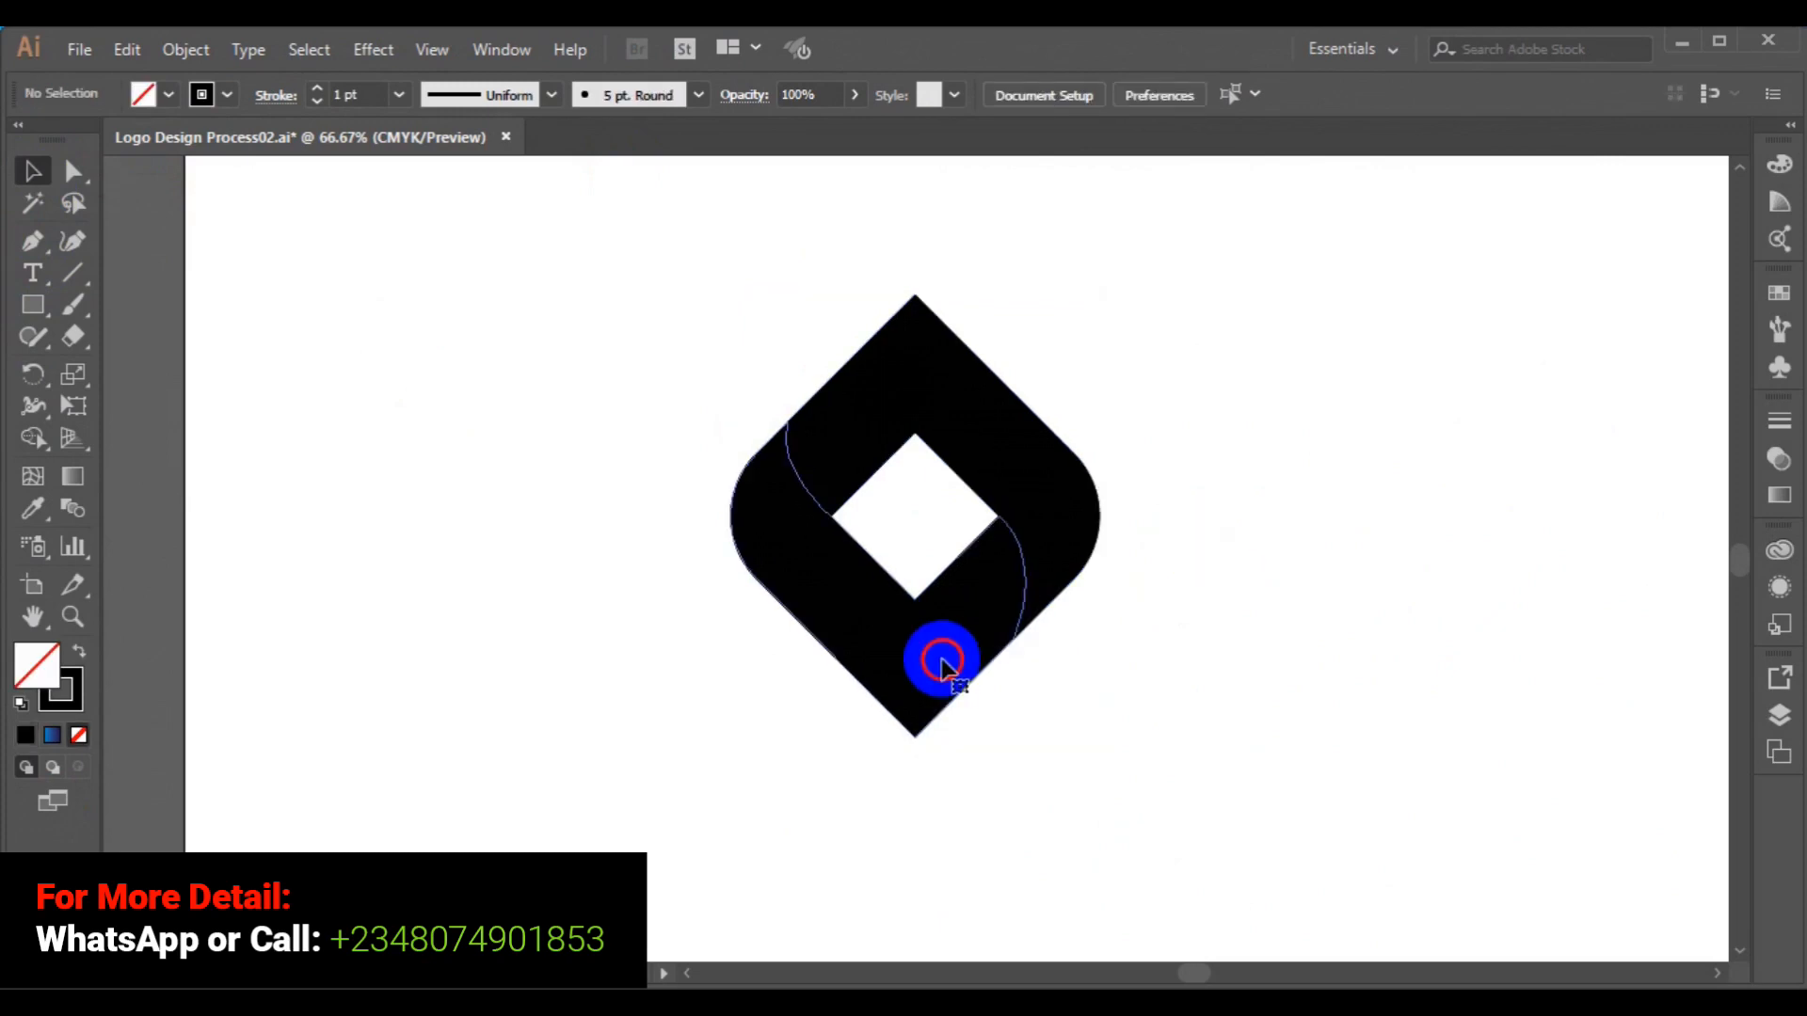
# Move both black band shapes together to the right, clear of the inner diamond outline.
pyautogui.click(942, 669)
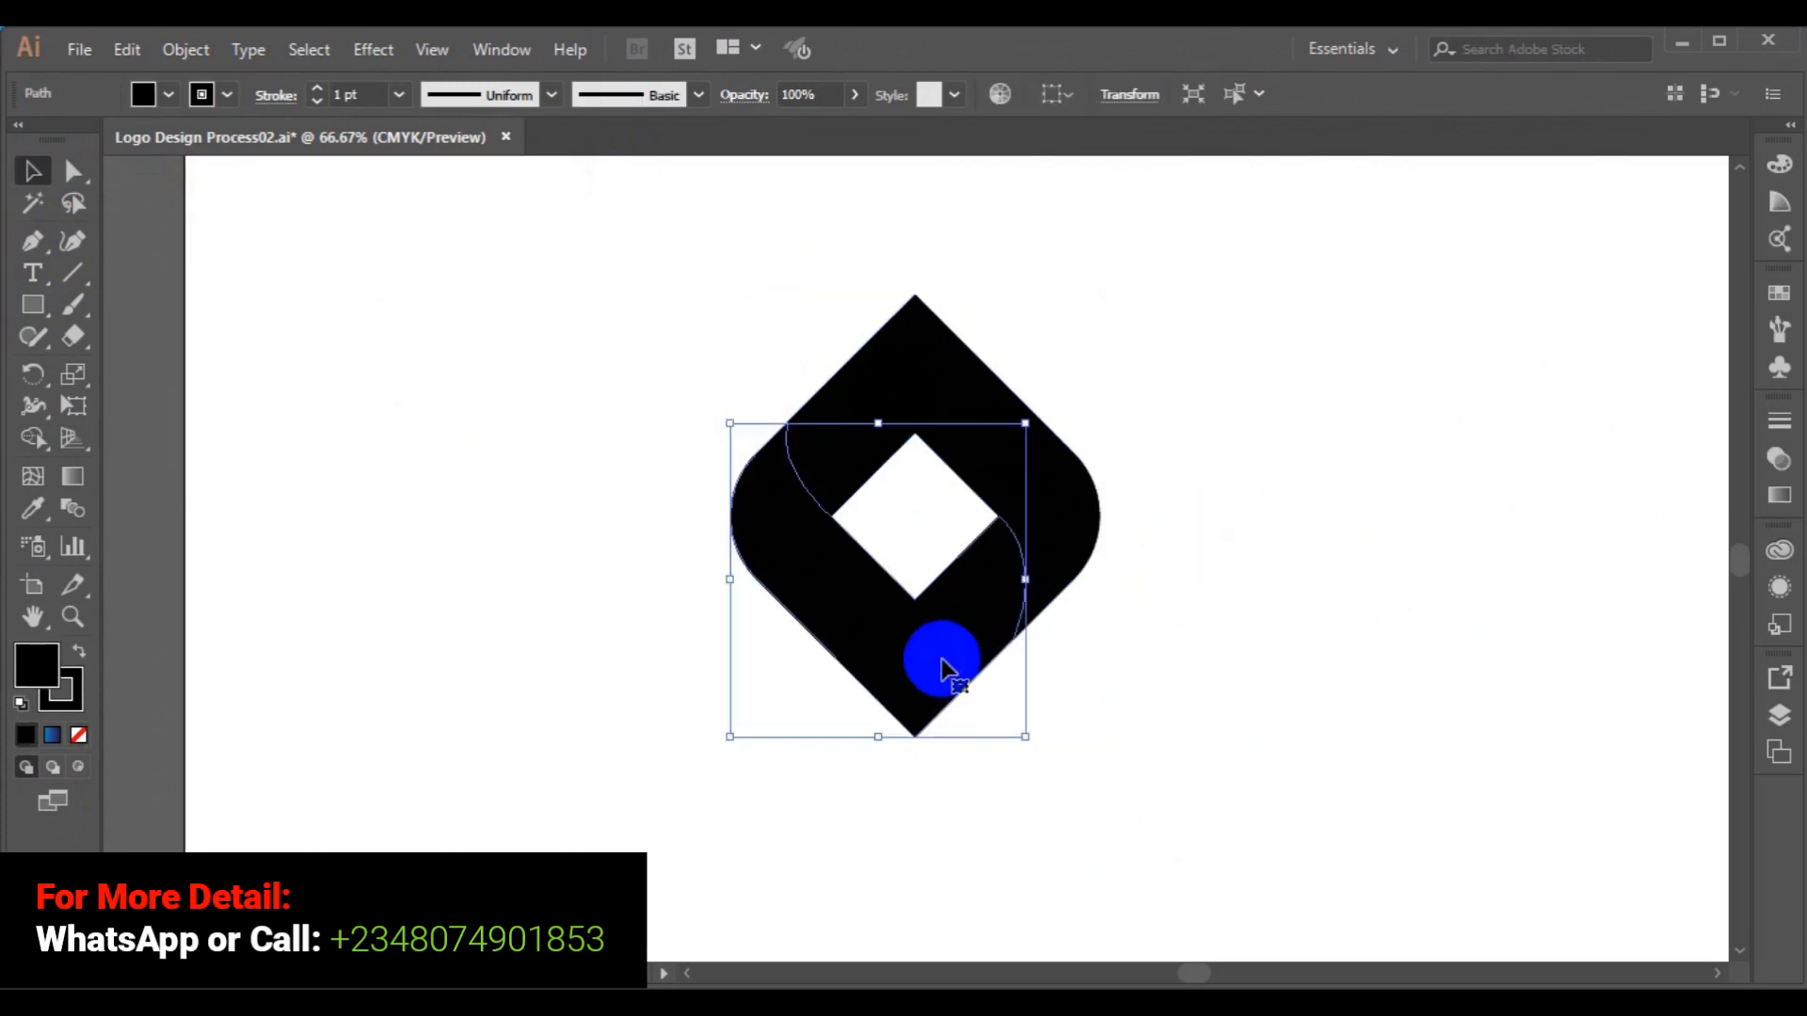
pyautogui.keyDown('shift'); pyautogui.click(1057, 560); pyautogui.keyUp('shift')
pyautogui.moveTo(1059, 563); pyautogui.dragTo(1484, 556)
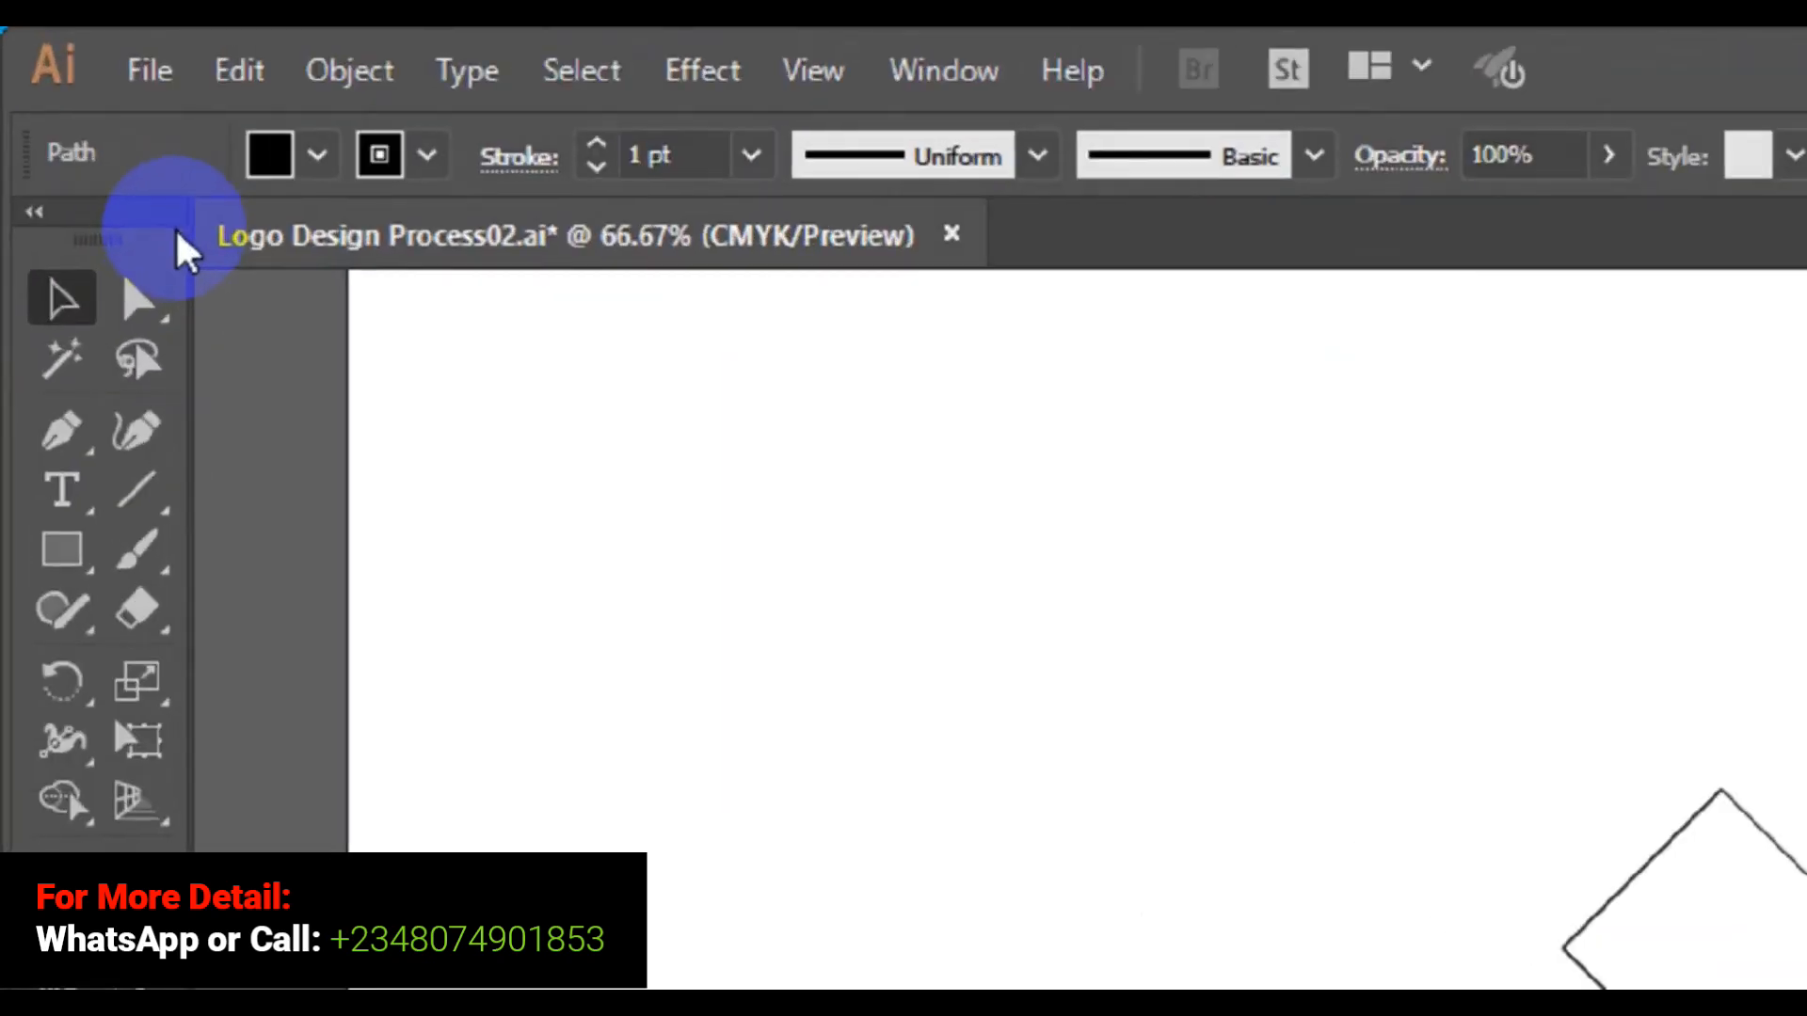
# Remove the stroke from both black band shapes and deselect them.
pyautogui.click(397, 160)
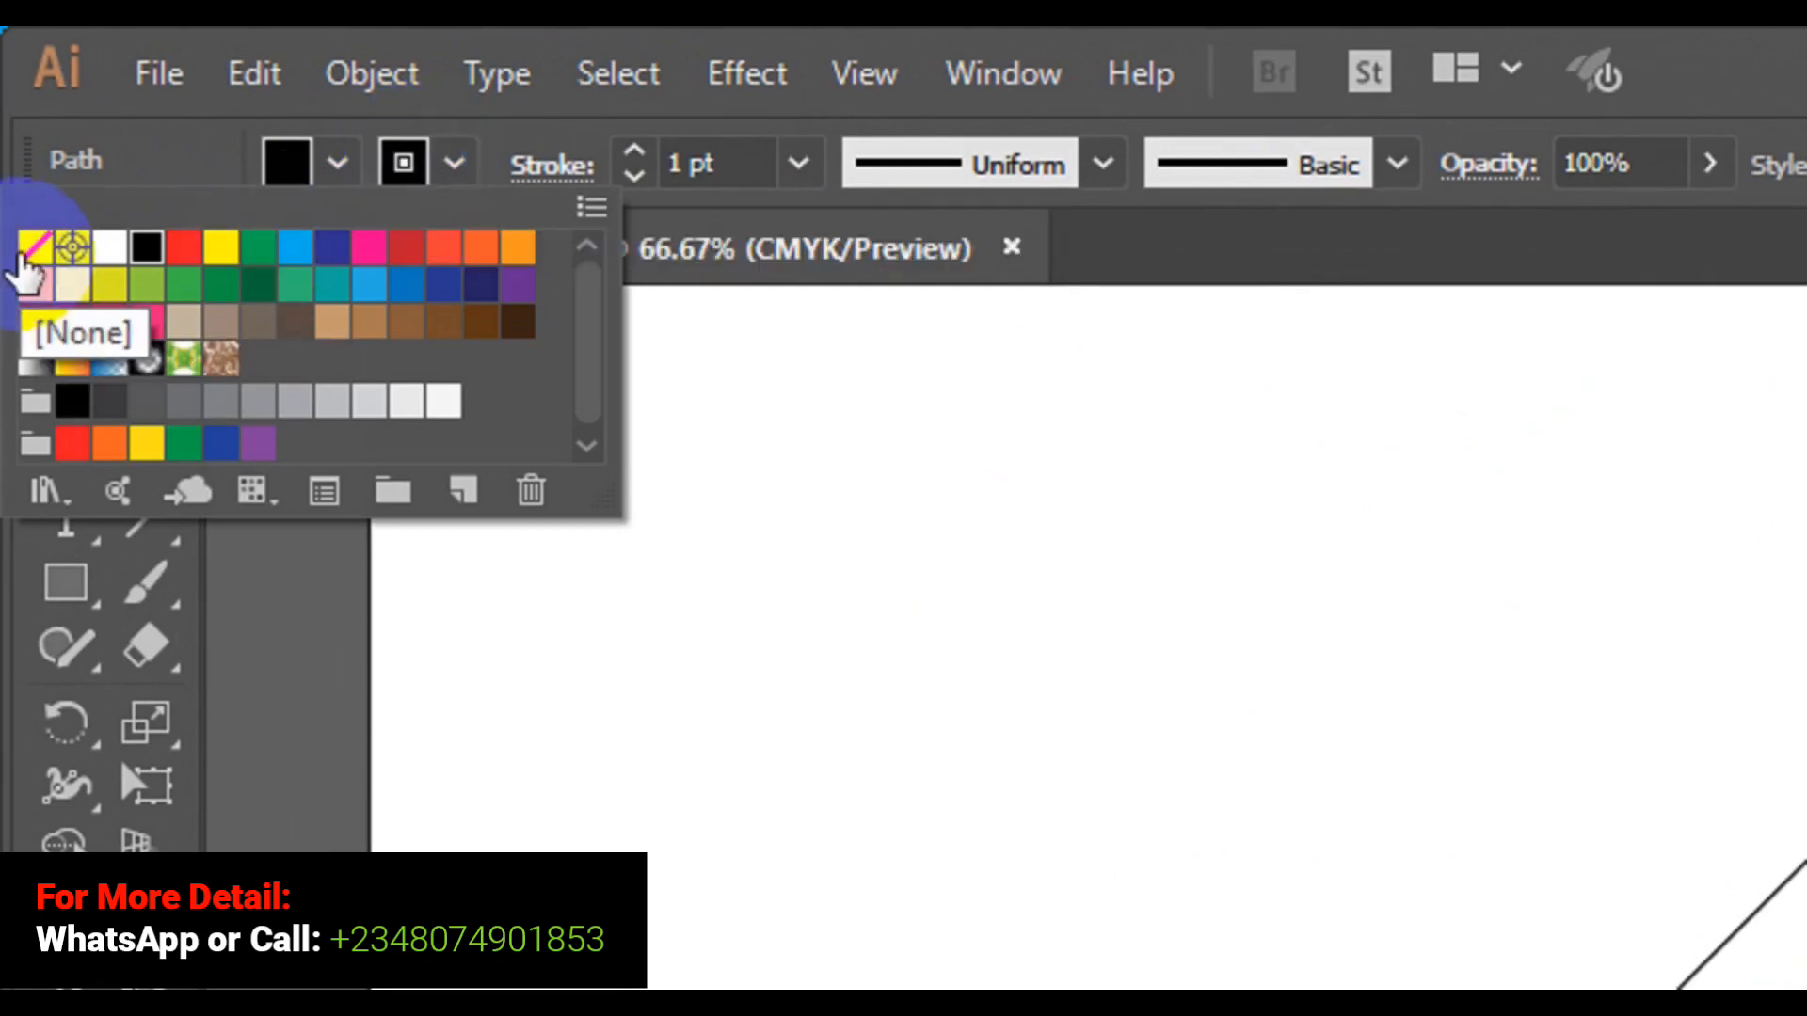
pyautogui.click(31, 253)
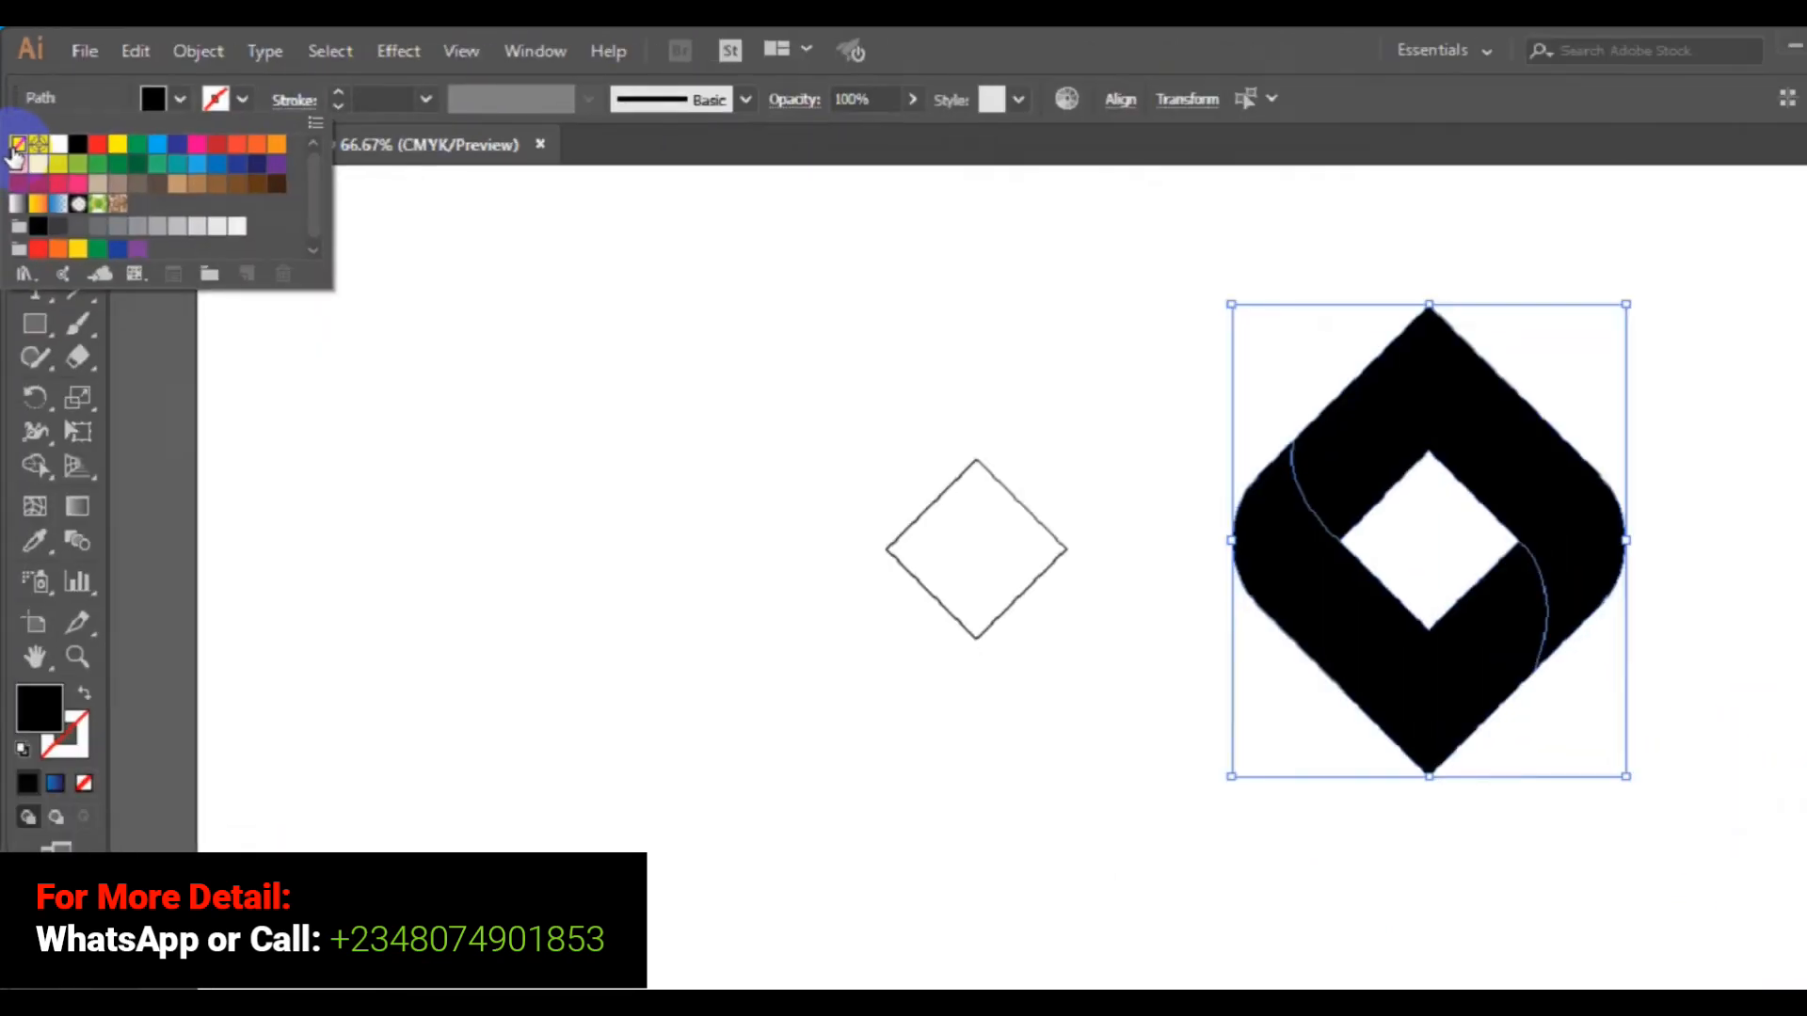
pyautogui.click(736, 425)
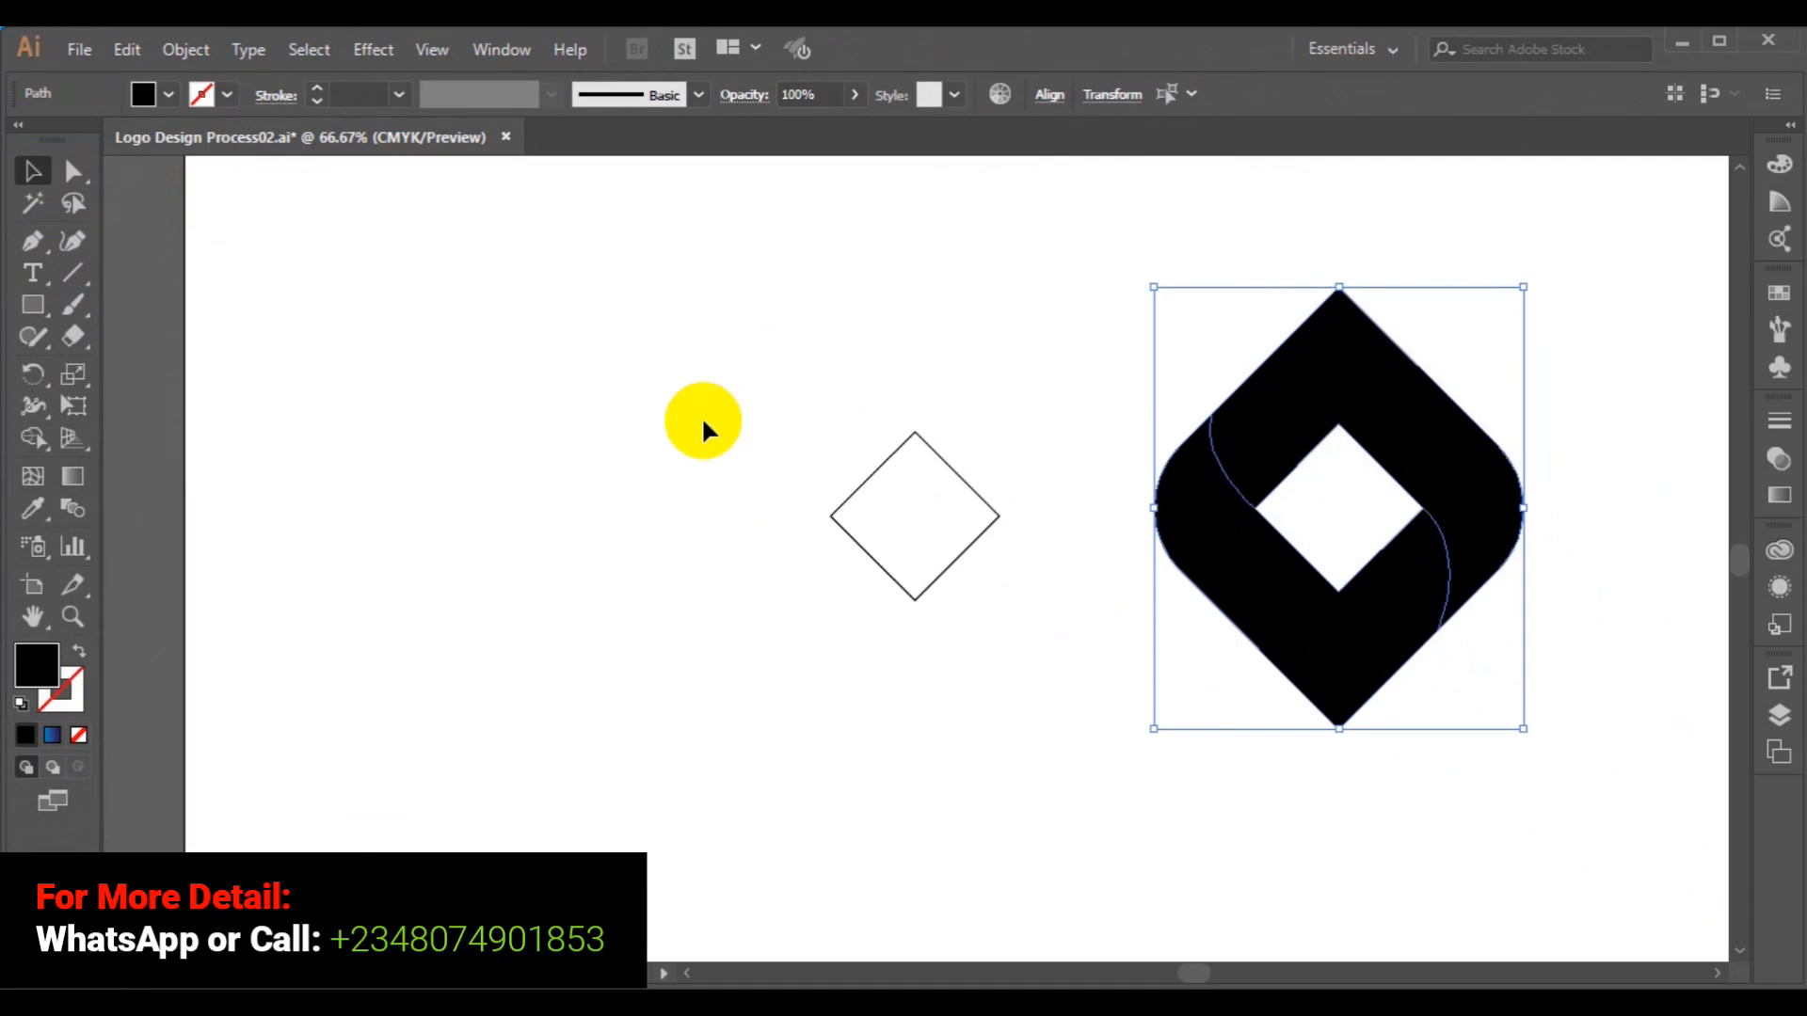
pyautogui.click(667, 416)
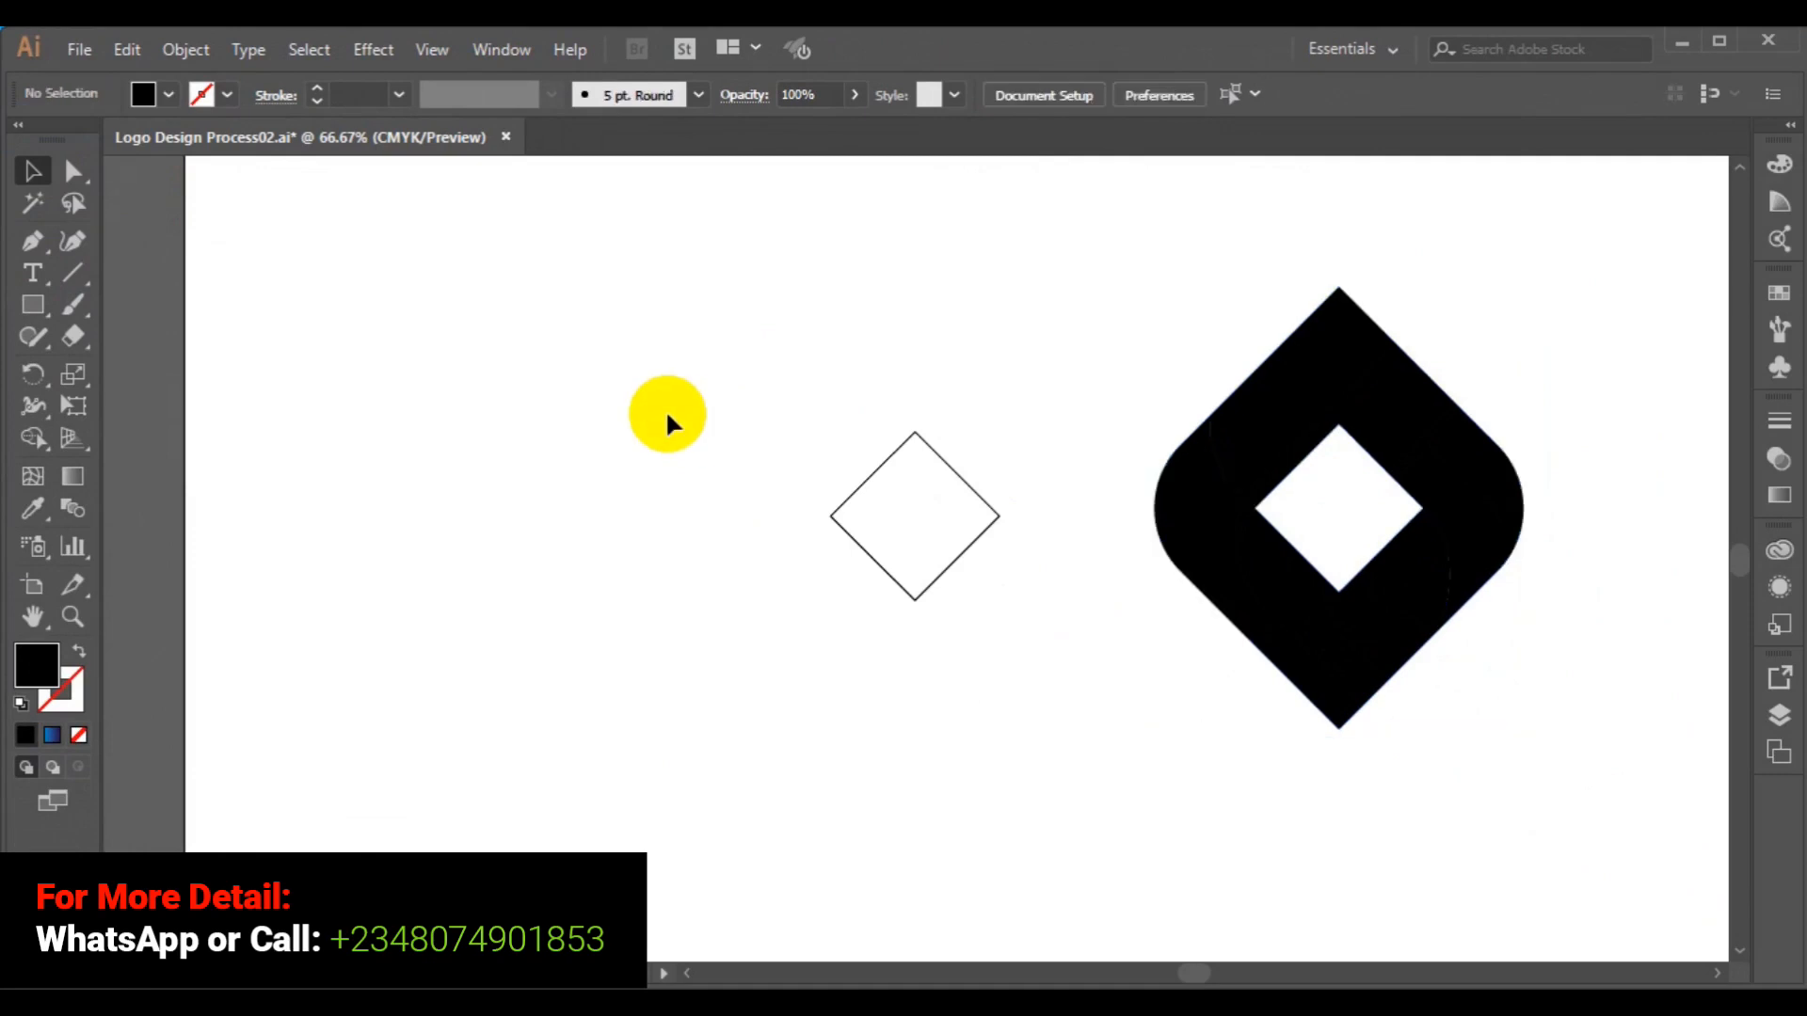
# Delete the leftover inner diamond outline and move both black band shapes together back to the middle of the artboard.
pyautogui.moveTo(548, 322); pyautogui.dragTo(1064, 670)
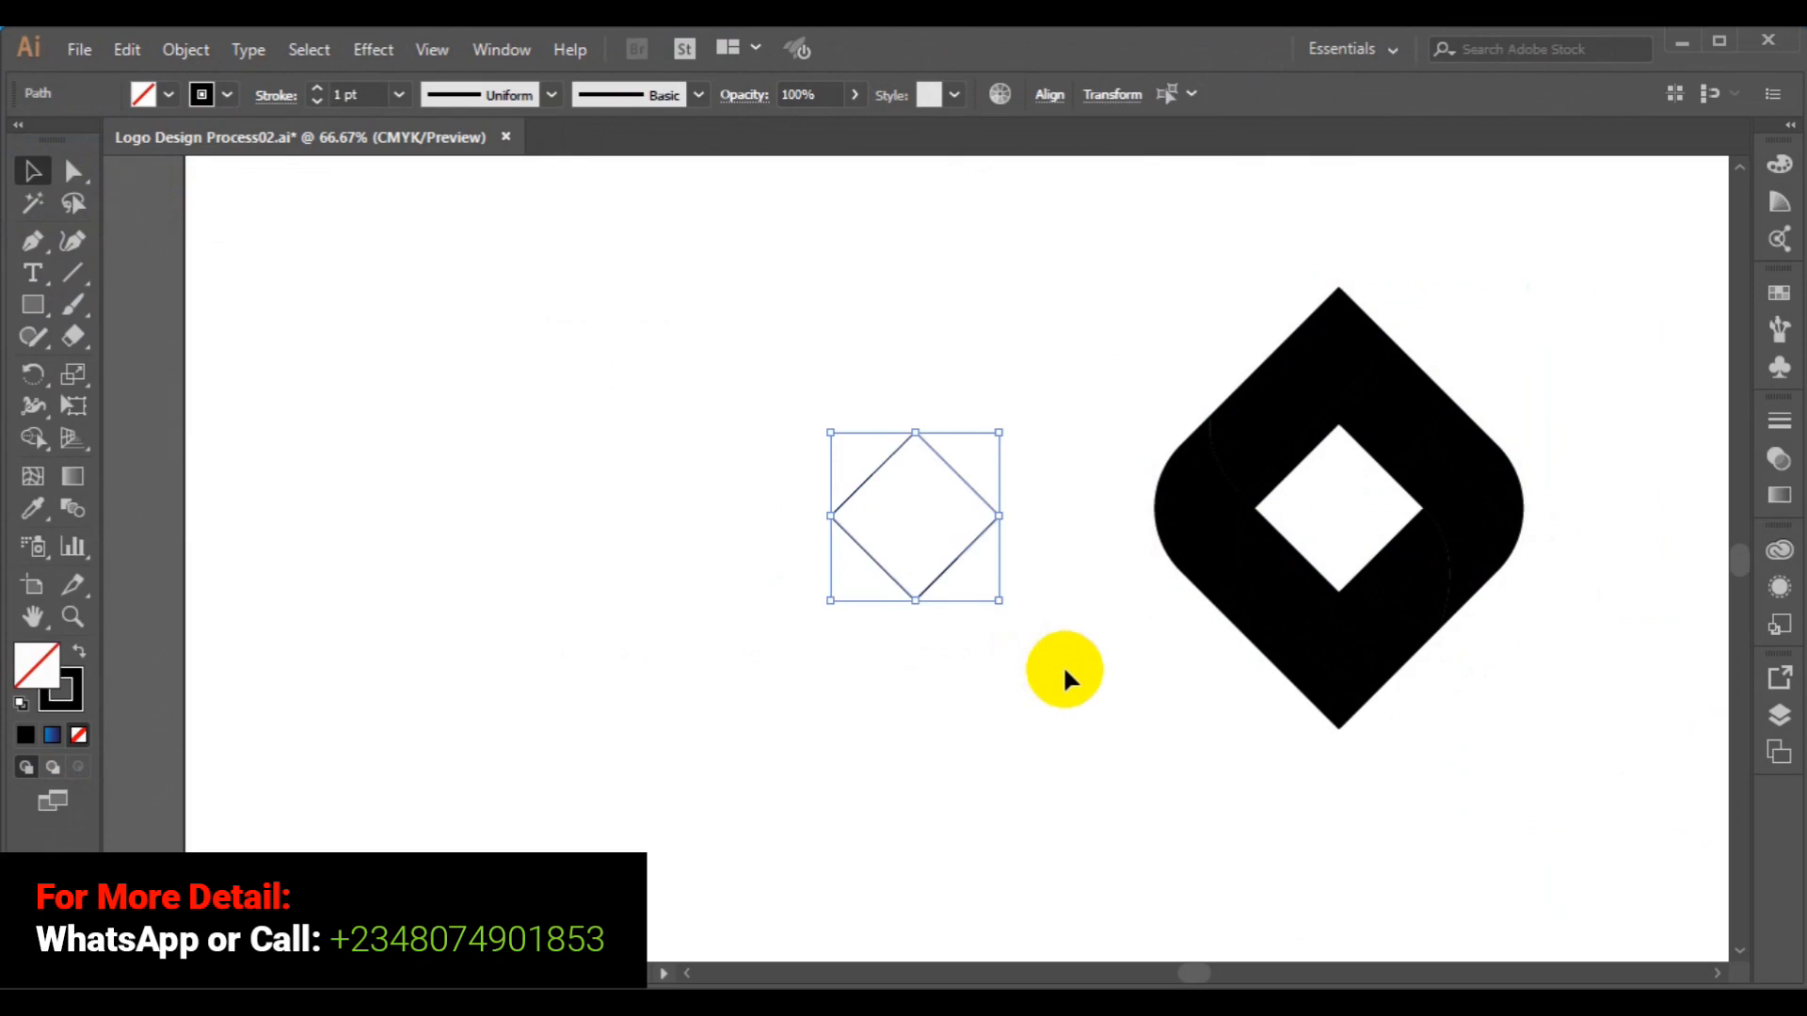
pyautogui.press('Delete')
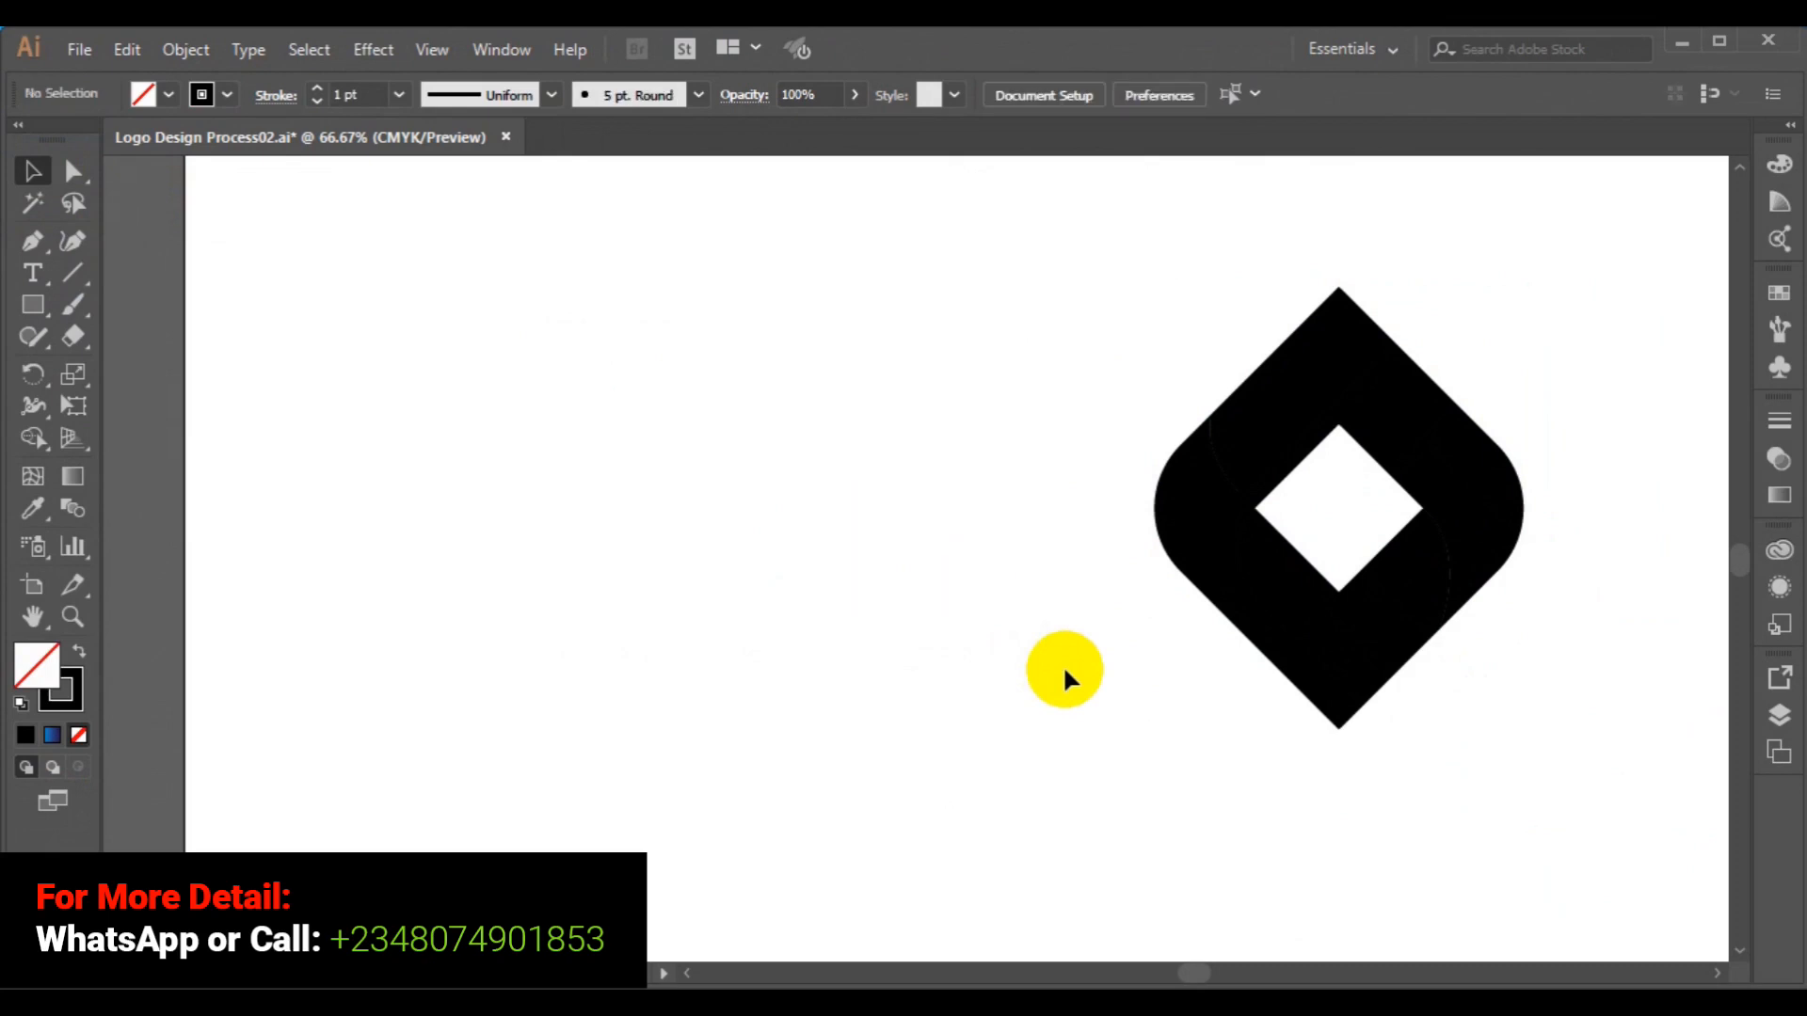
pyautogui.click(1275, 613)
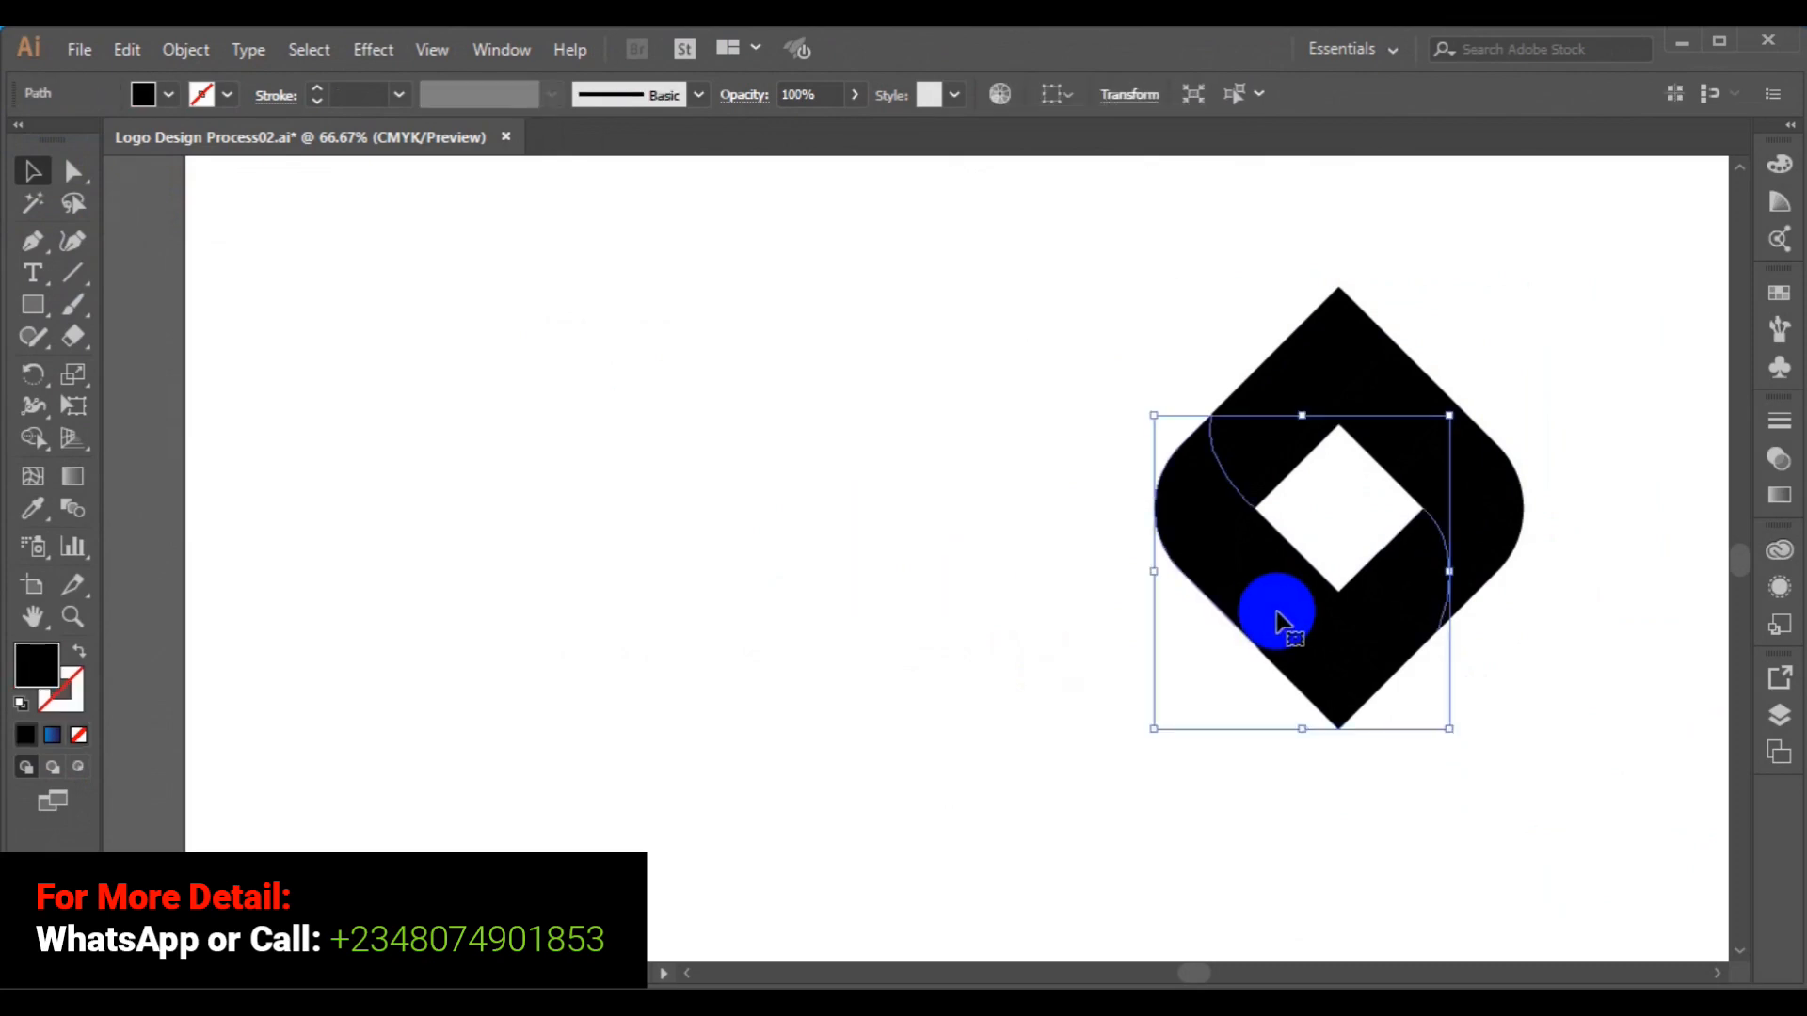
pyautogui.keyDown('shift'); pyautogui.click(1481, 546); pyautogui.keyUp('shift')
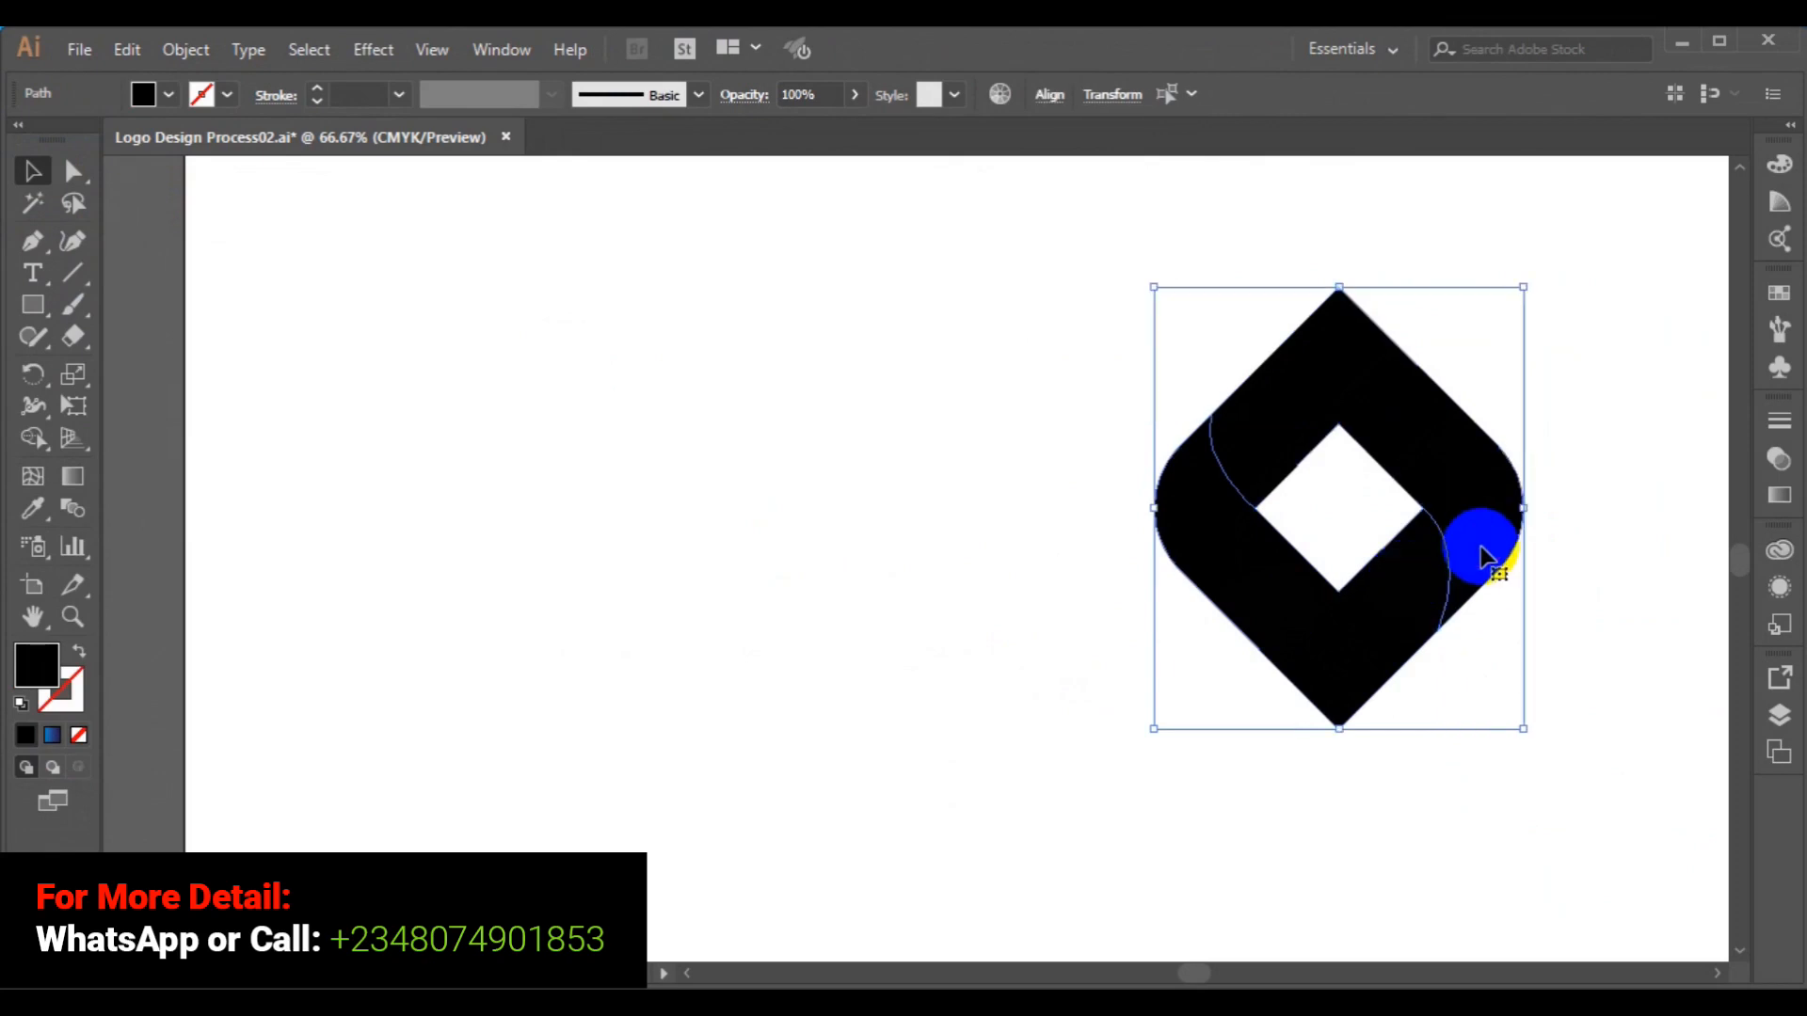
pyautogui.moveTo(1481, 542); pyautogui.dragTo(1150, 578)
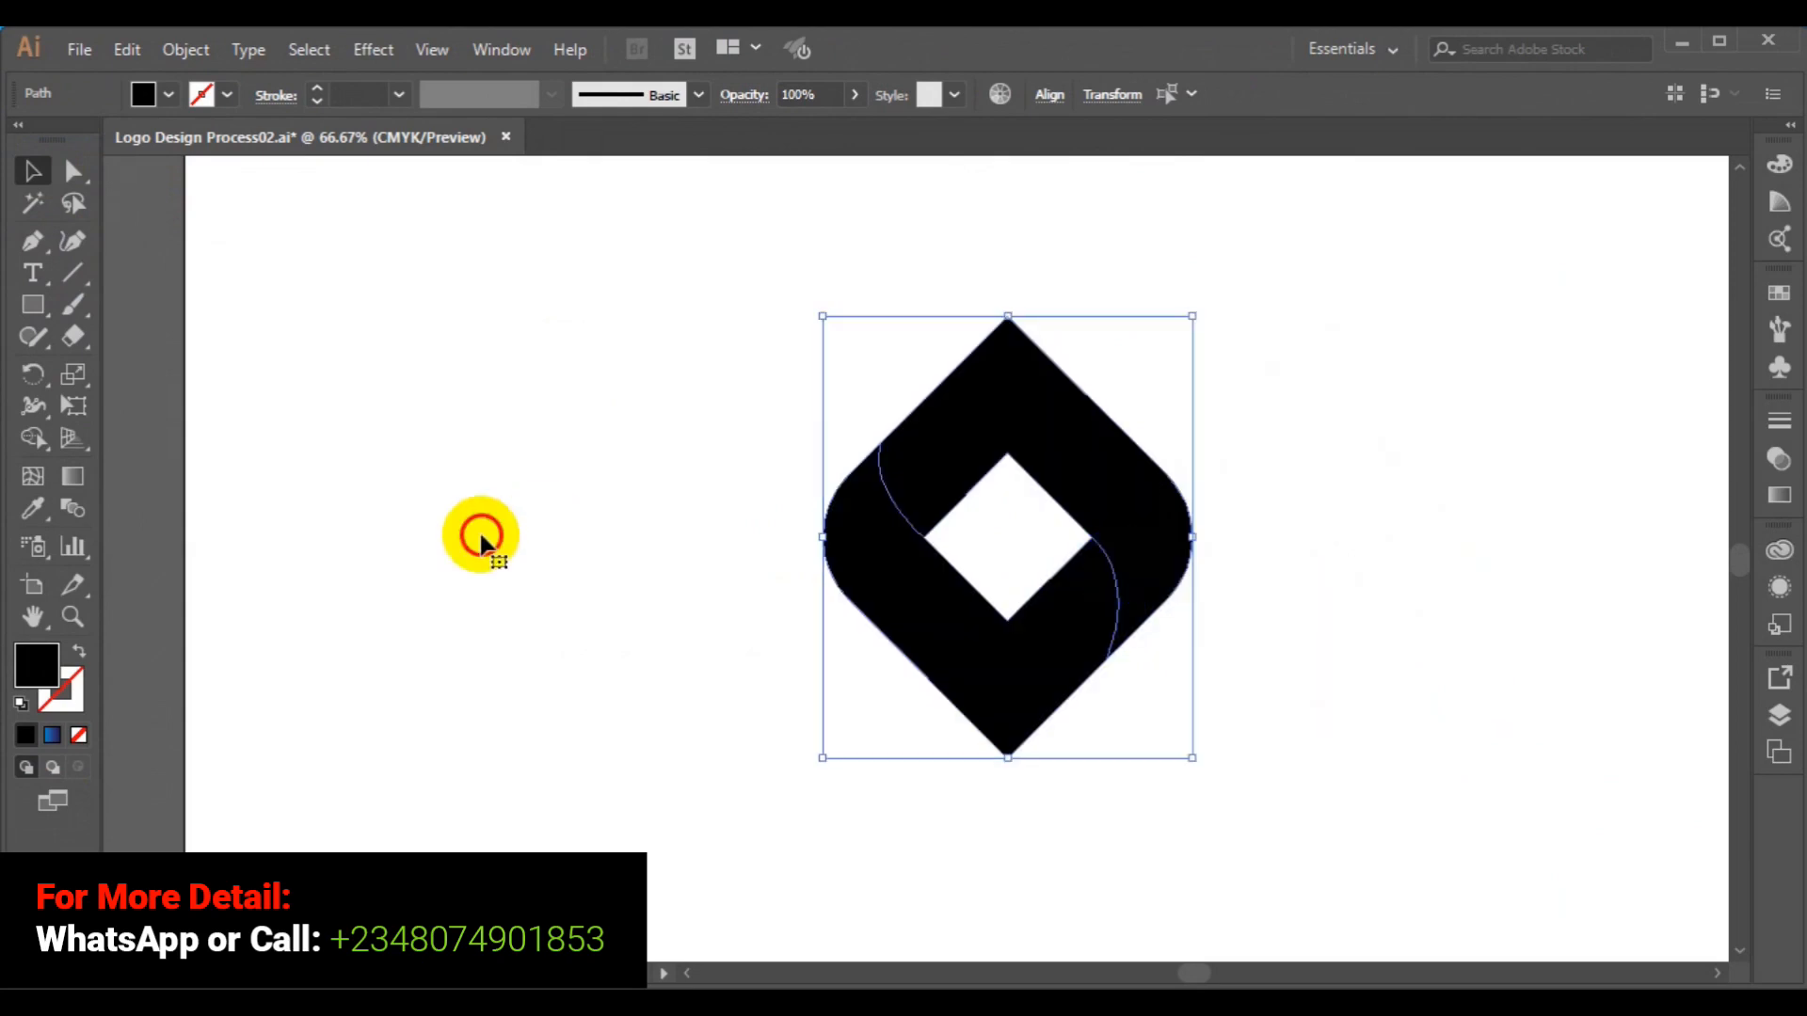
pyautogui.click(692, 551)
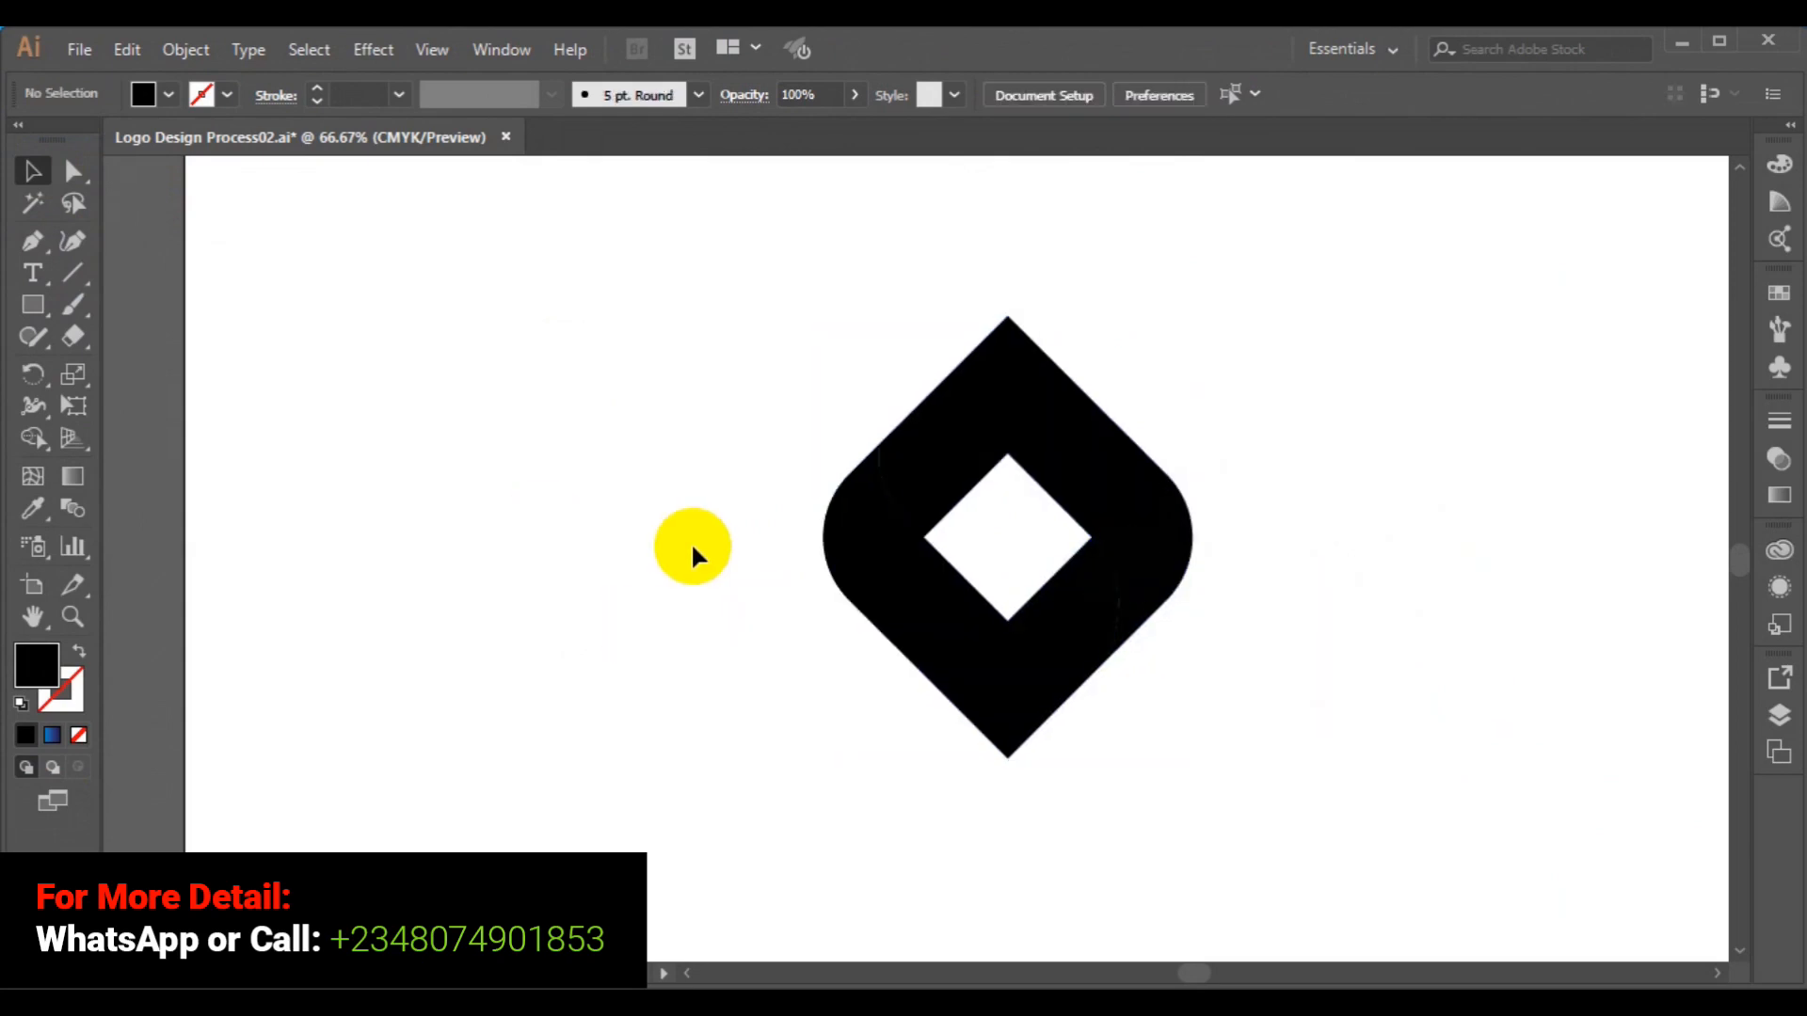
# Fill the lower-left band with the linear blue gradient at about 35°, with the dark blue end at its right tip.
pyautogui.click(954, 629)
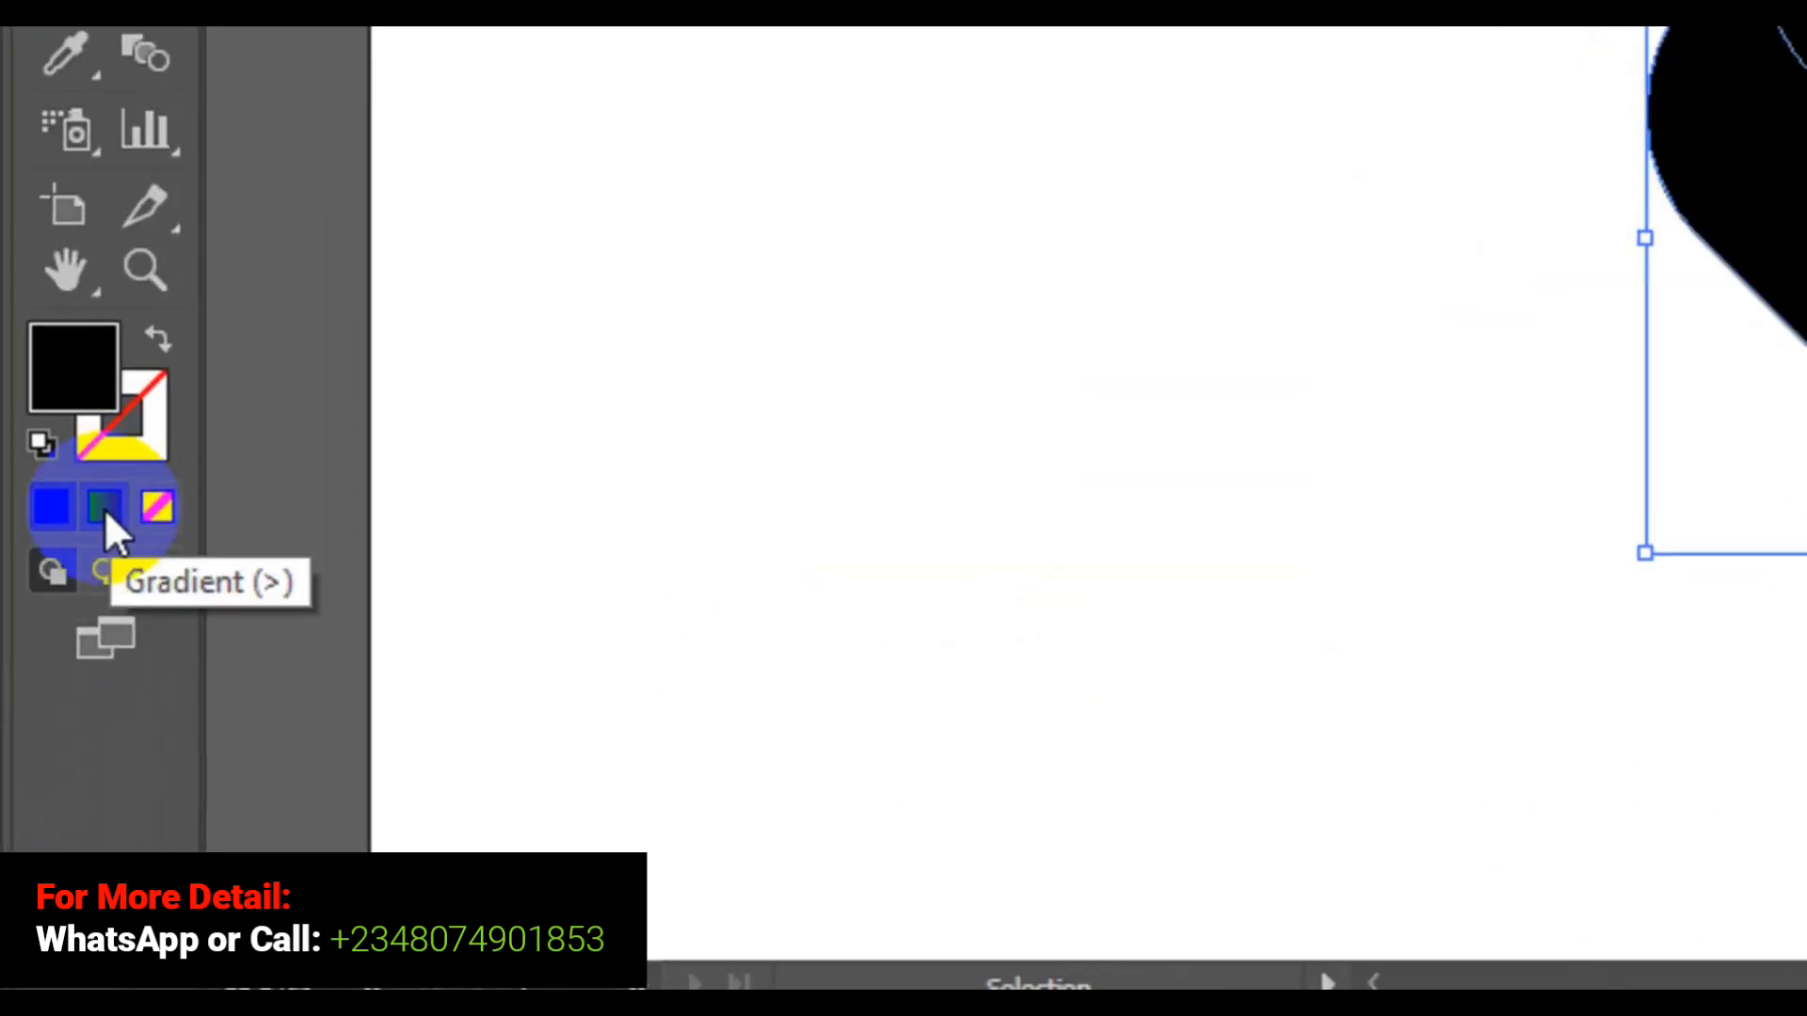
pyautogui.click(106, 513)
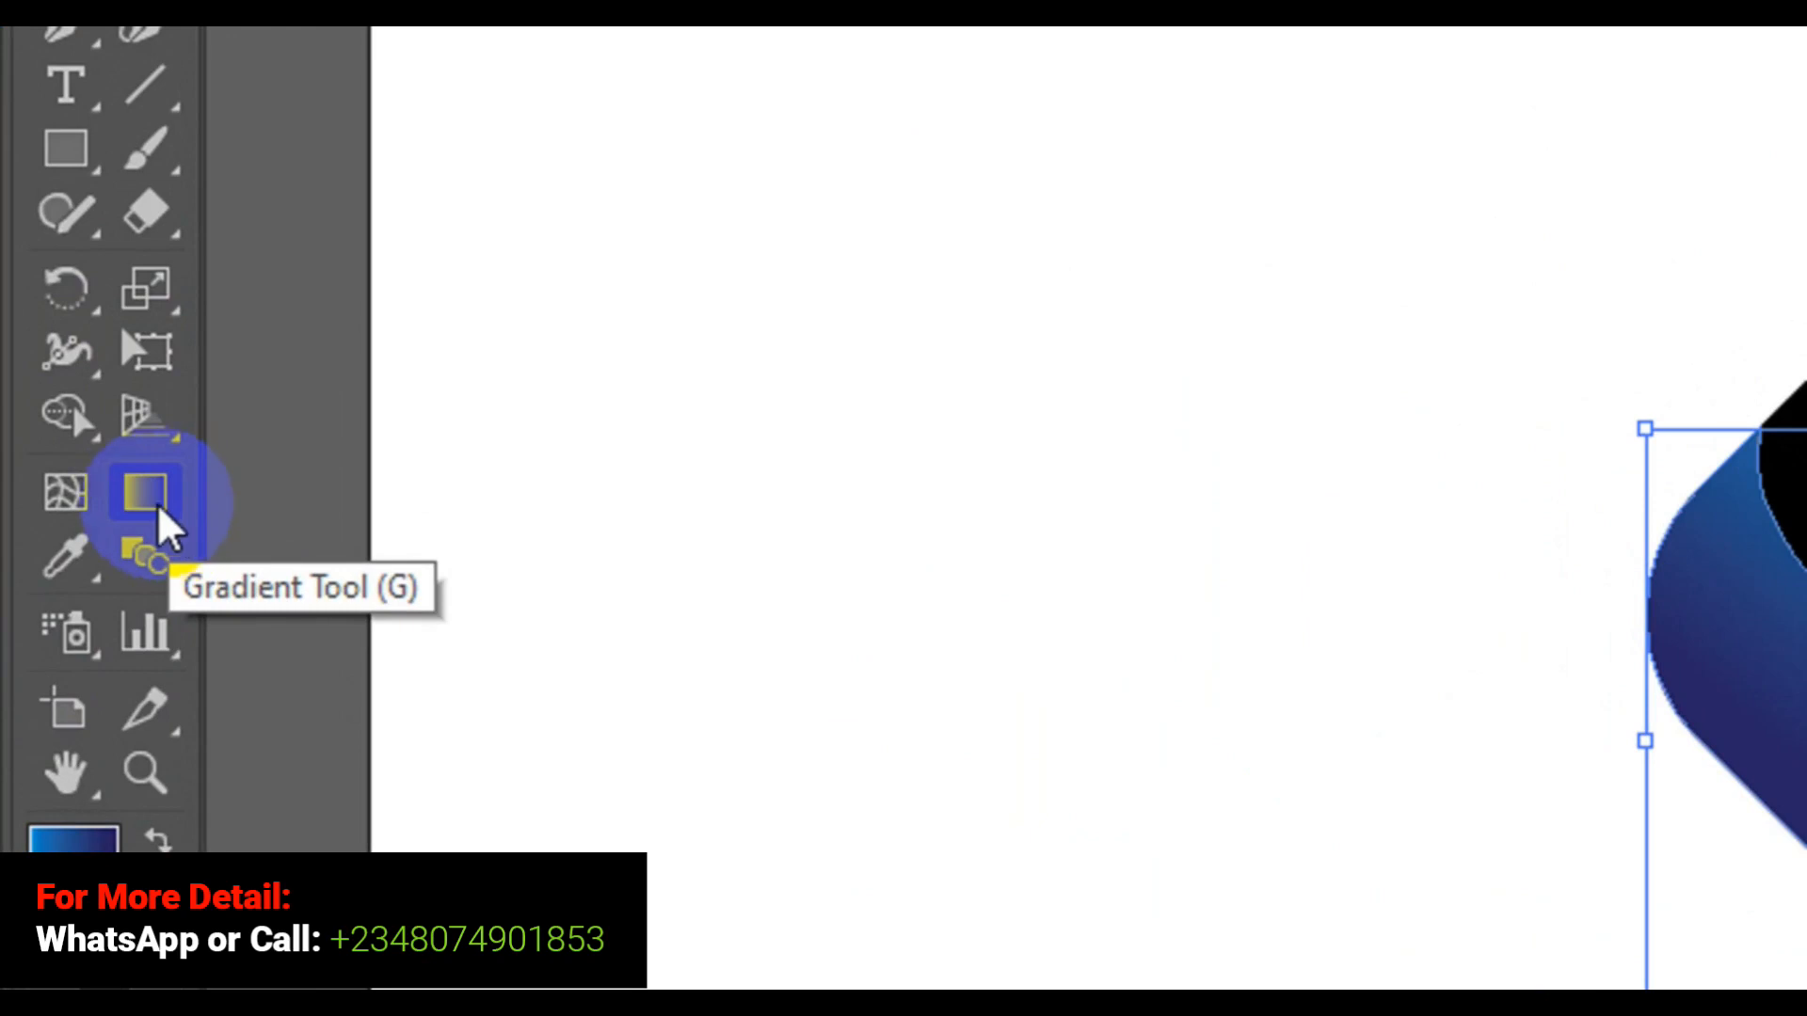
pyautogui.click(143, 500)
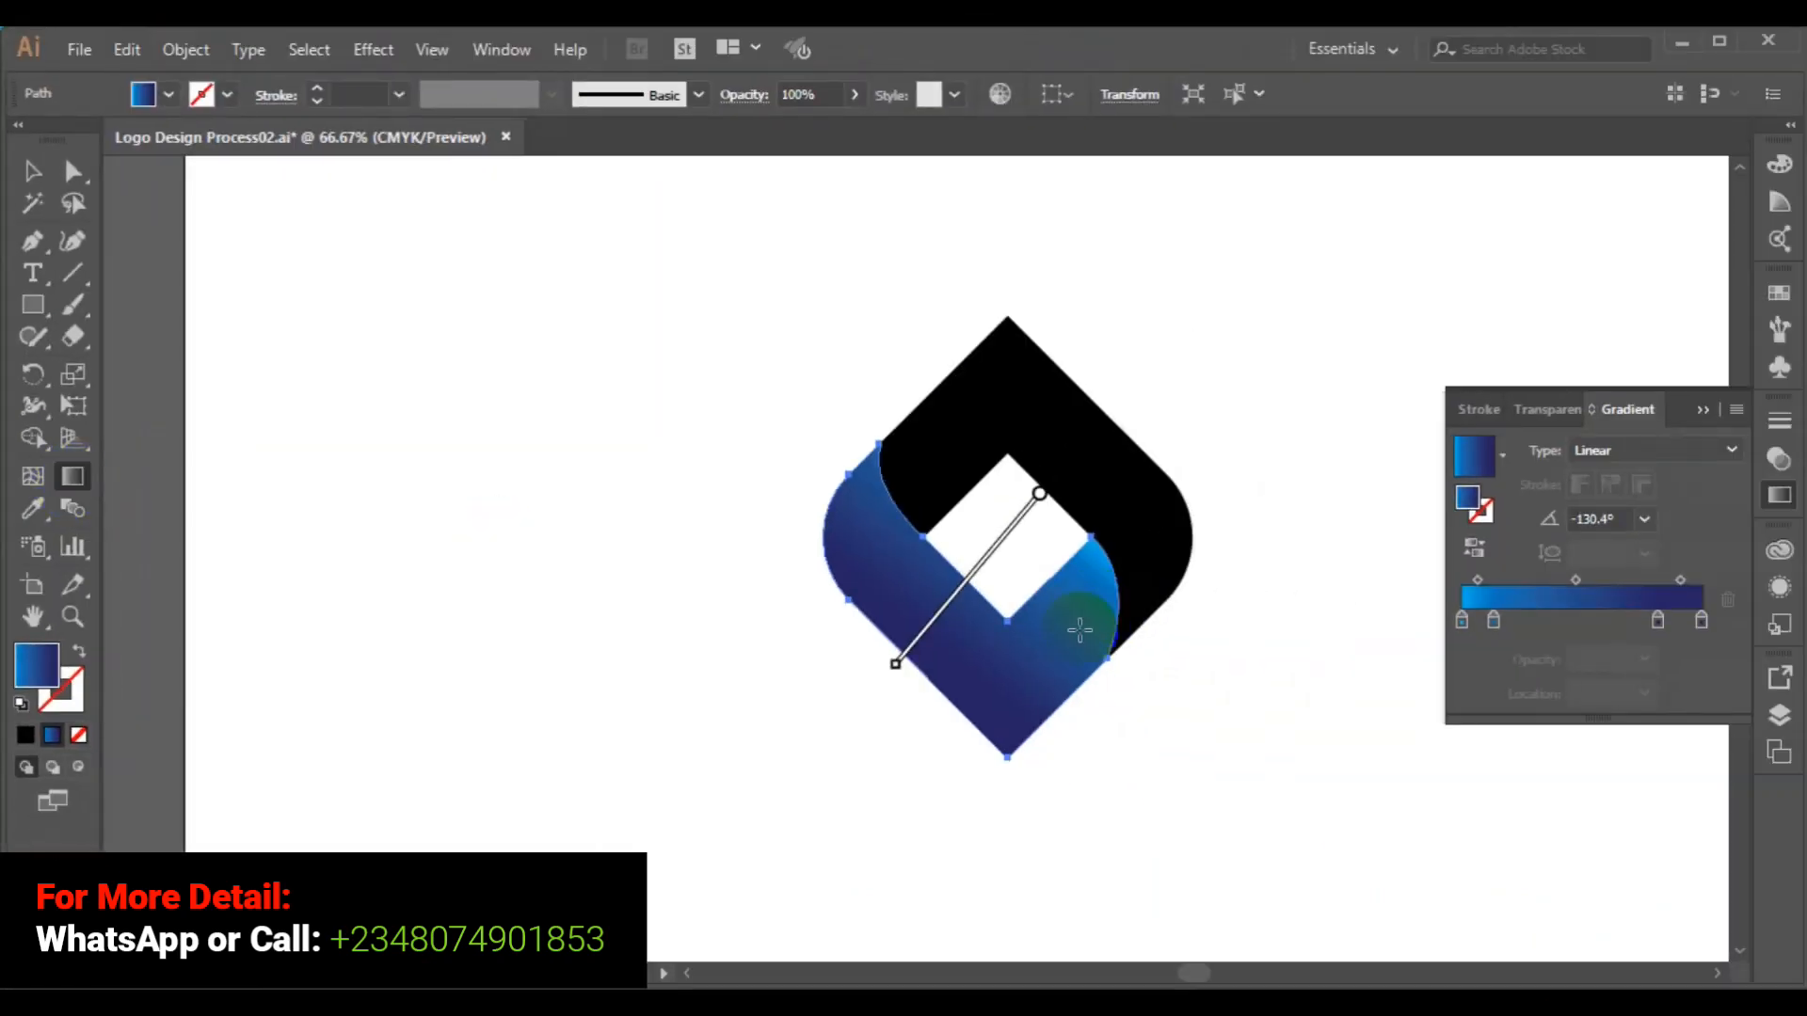
pyautogui.moveTo(1066, 635); pyautogui.dragTo(1132, 590)
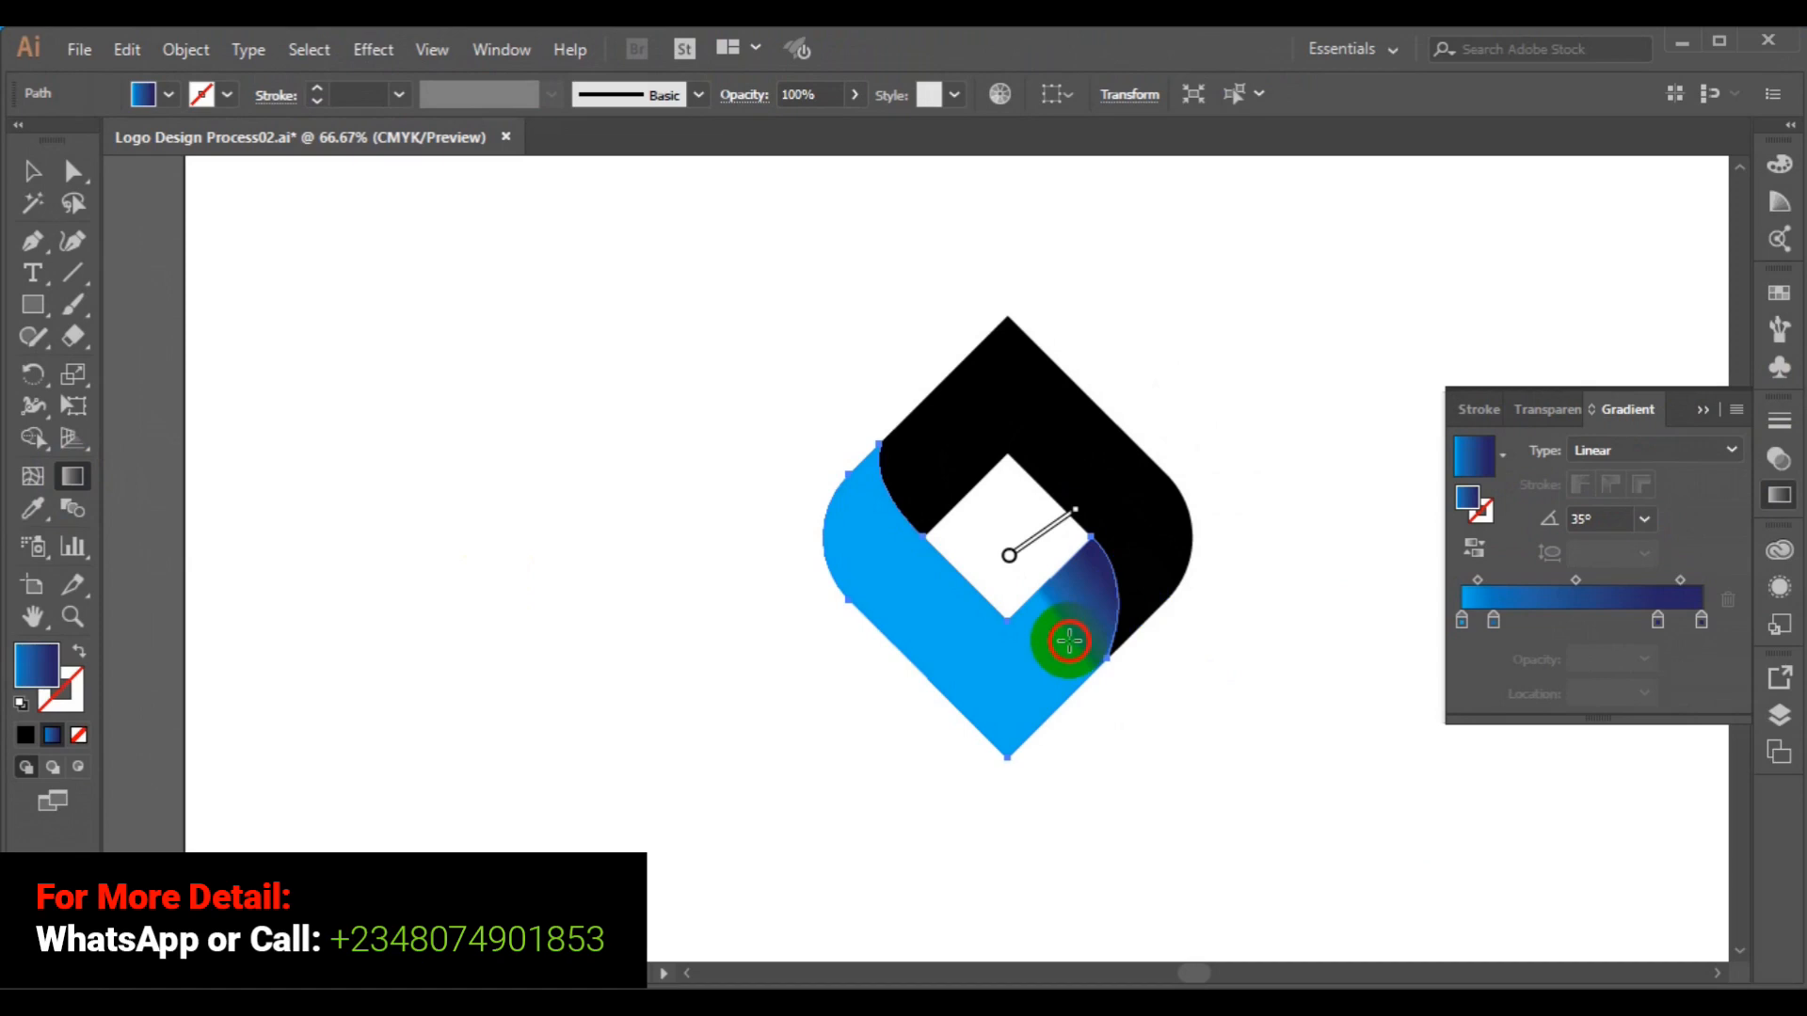
# Try steeper gradient directions across the lower-left band's right tip and undo them.
pyautogui.keyDown('ctrl'); pyautogui.click(1111, 603); pyautogui.keyUp('ctrl')
pyautogui.moveTo(1114, 593); pyautogui.dragTo(1114, 593)
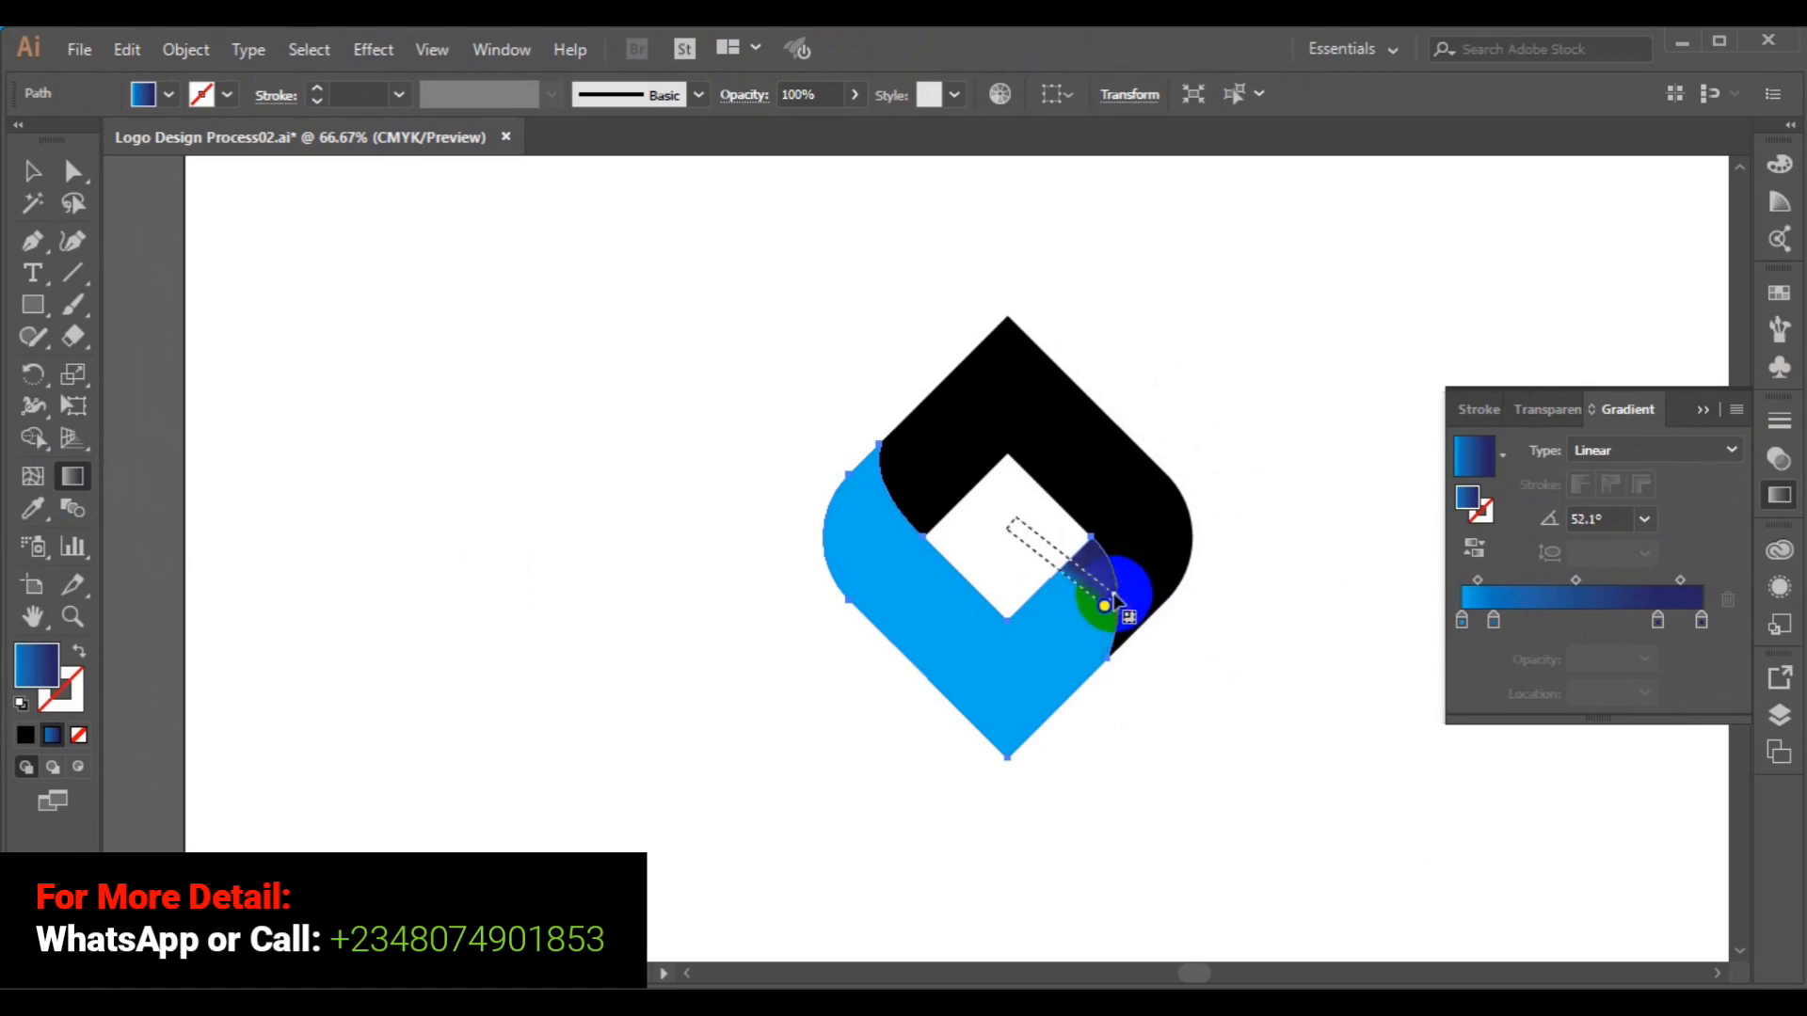
pyautogui.hotkey('ctrl', 'z')
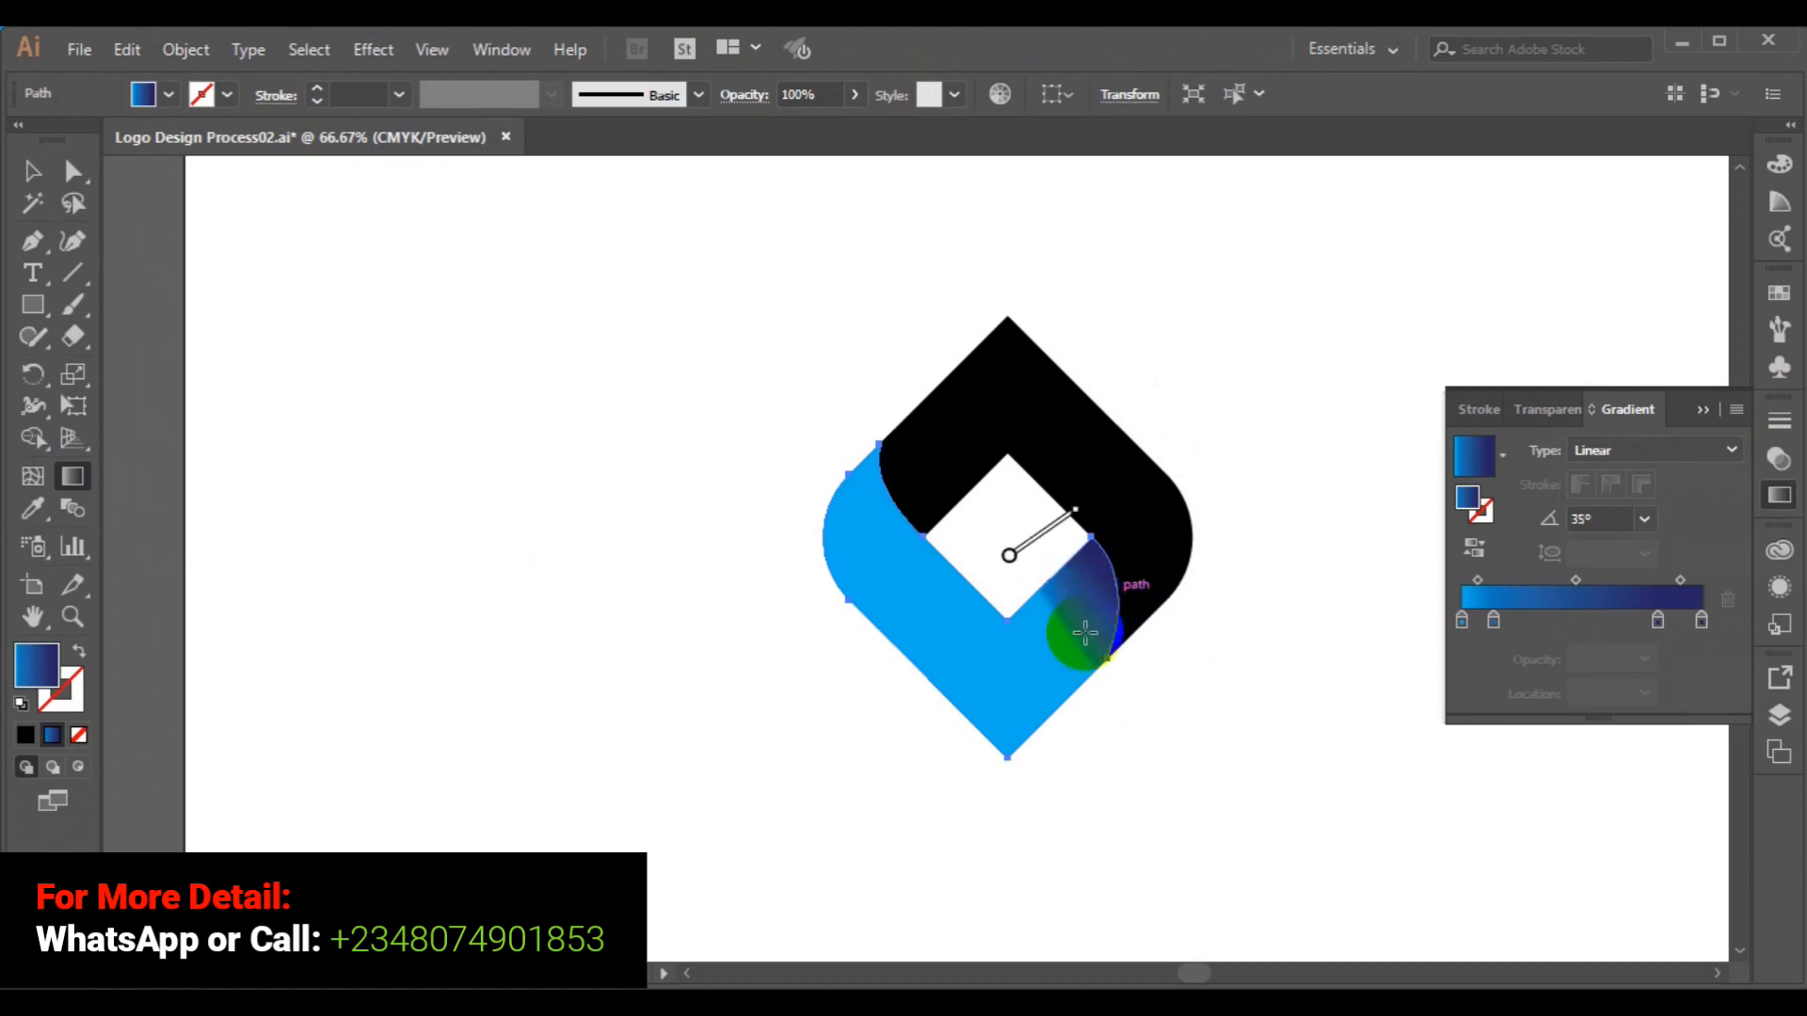
pyautogui.moveTo(1099, 615); pyautogui.dragTo(1127, 568)
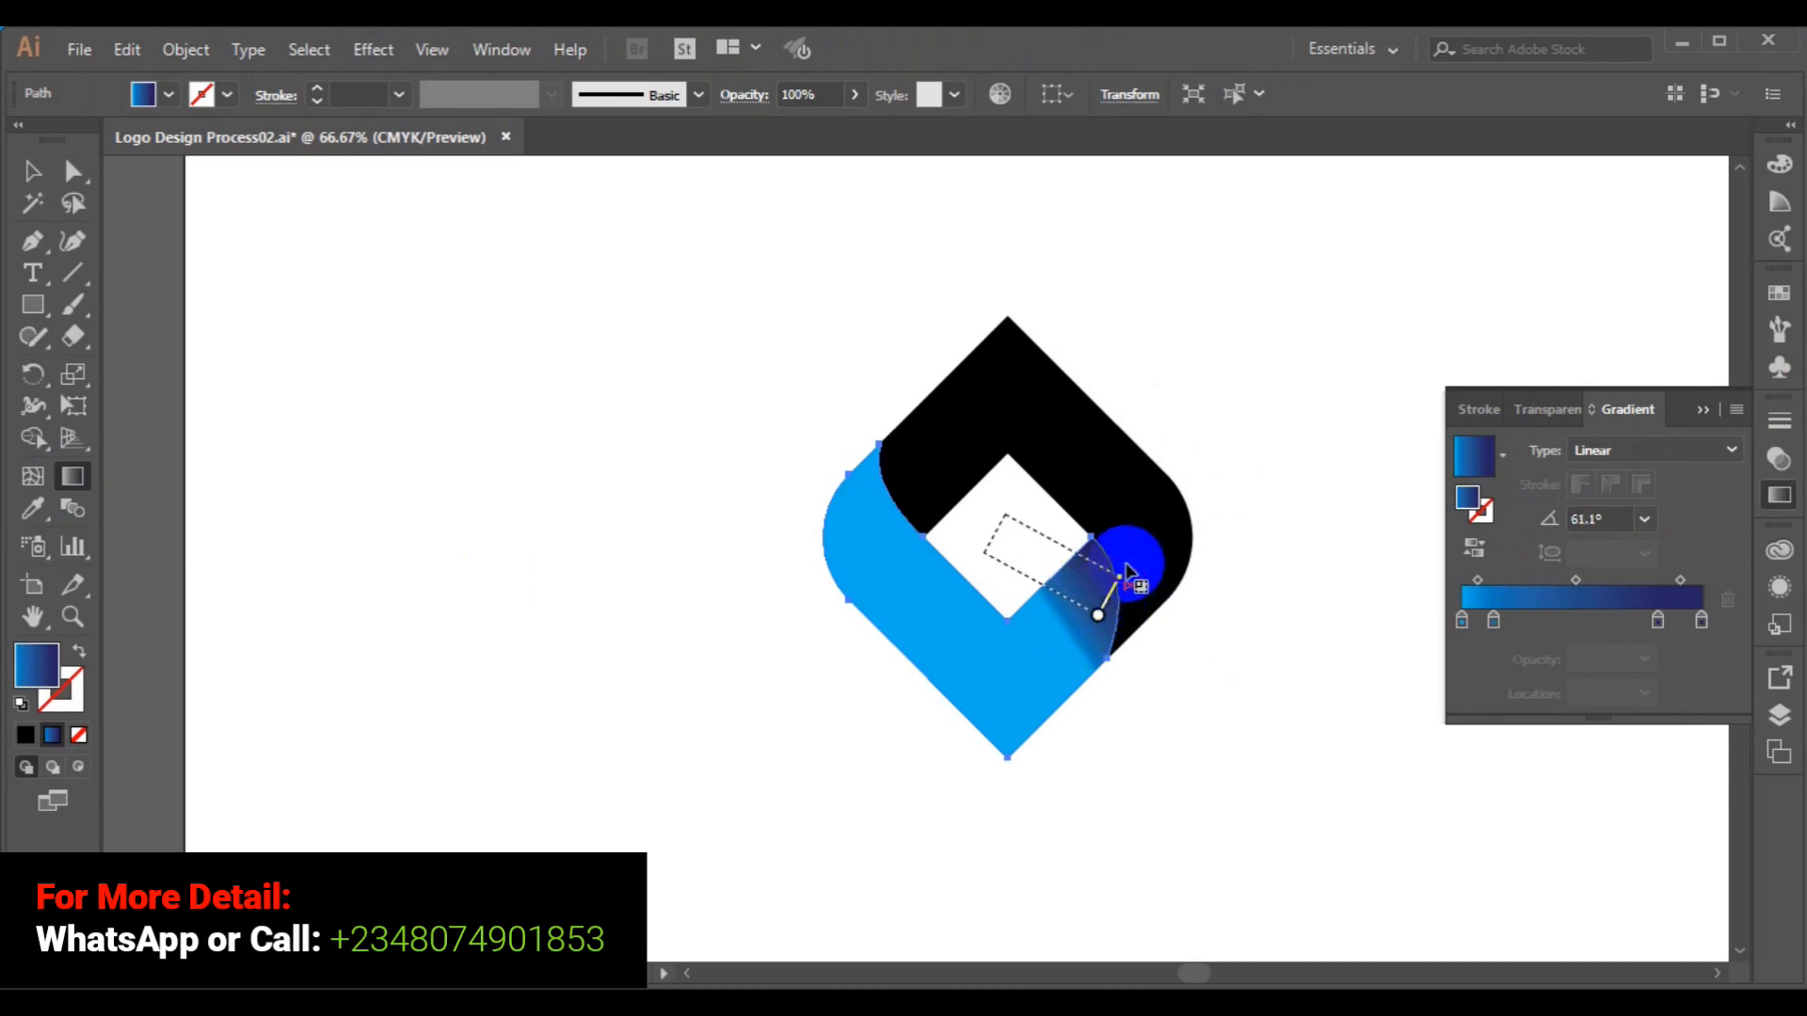
pyautogui.hotkey('ctrl', 'z')
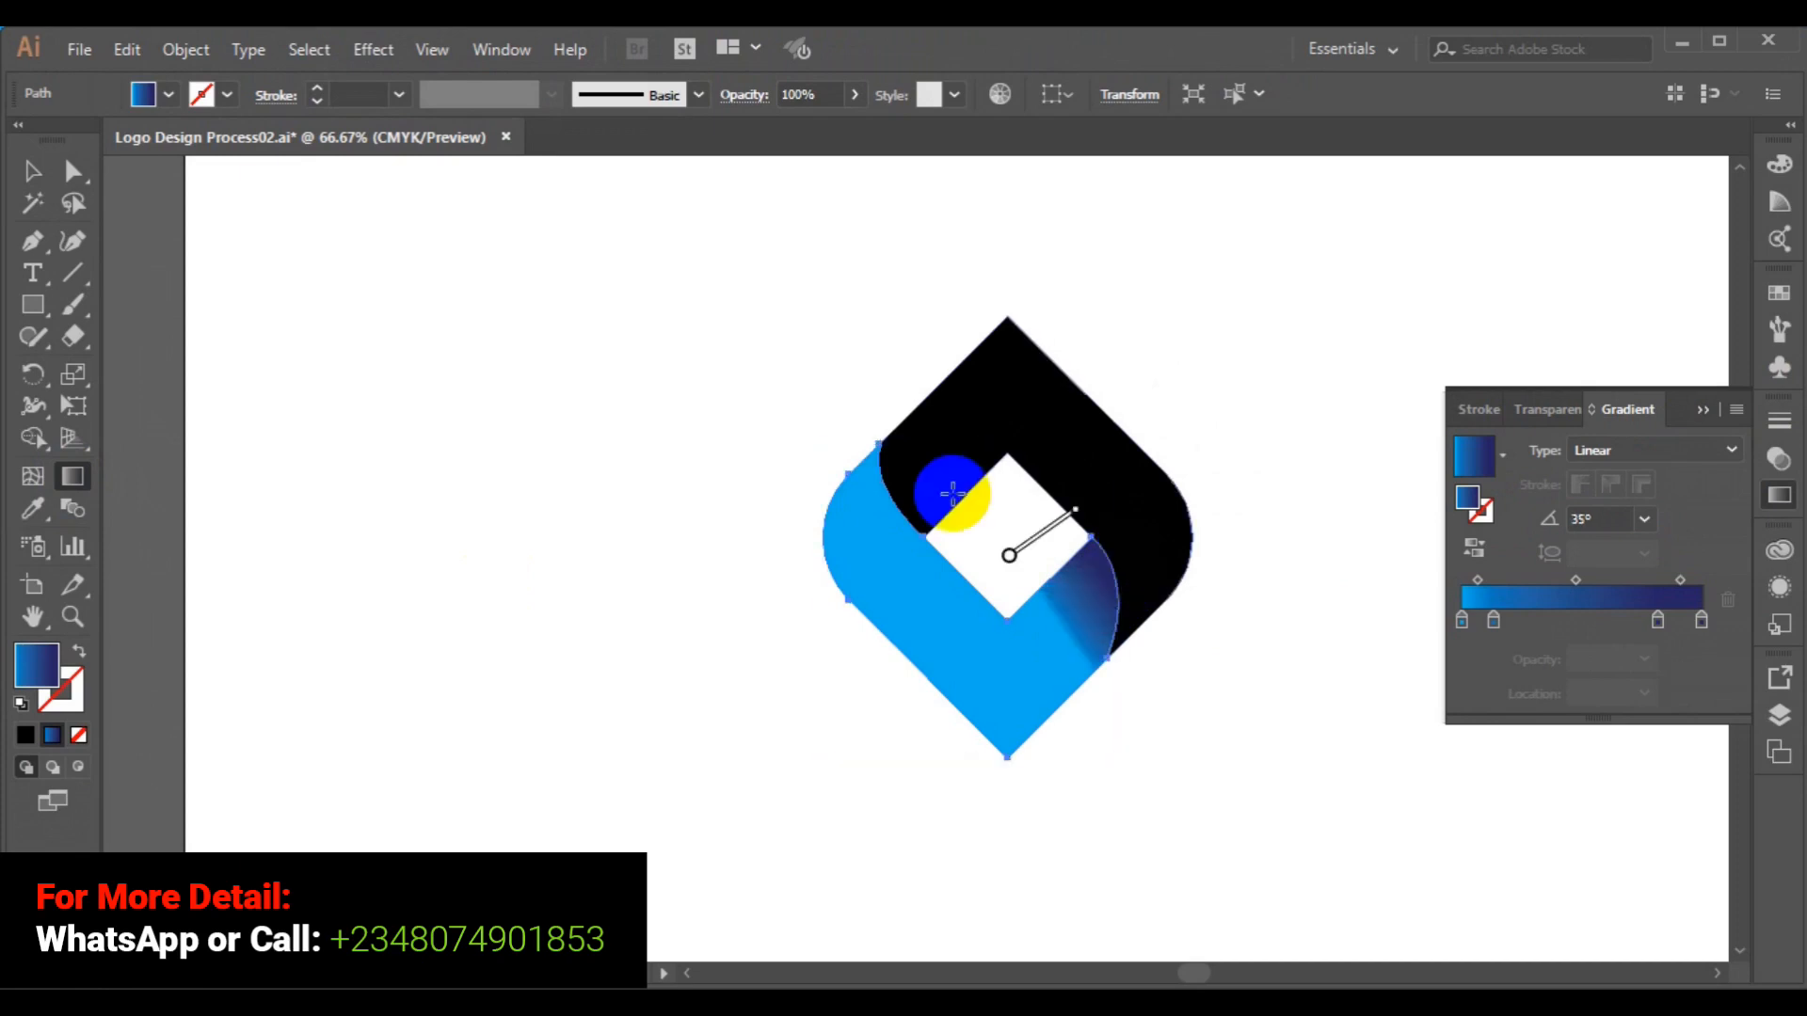
# Copy the blue gradient from the lower-left band onto the upper-right black band with the Eyedropper.
pyautogui.click(26, 173)
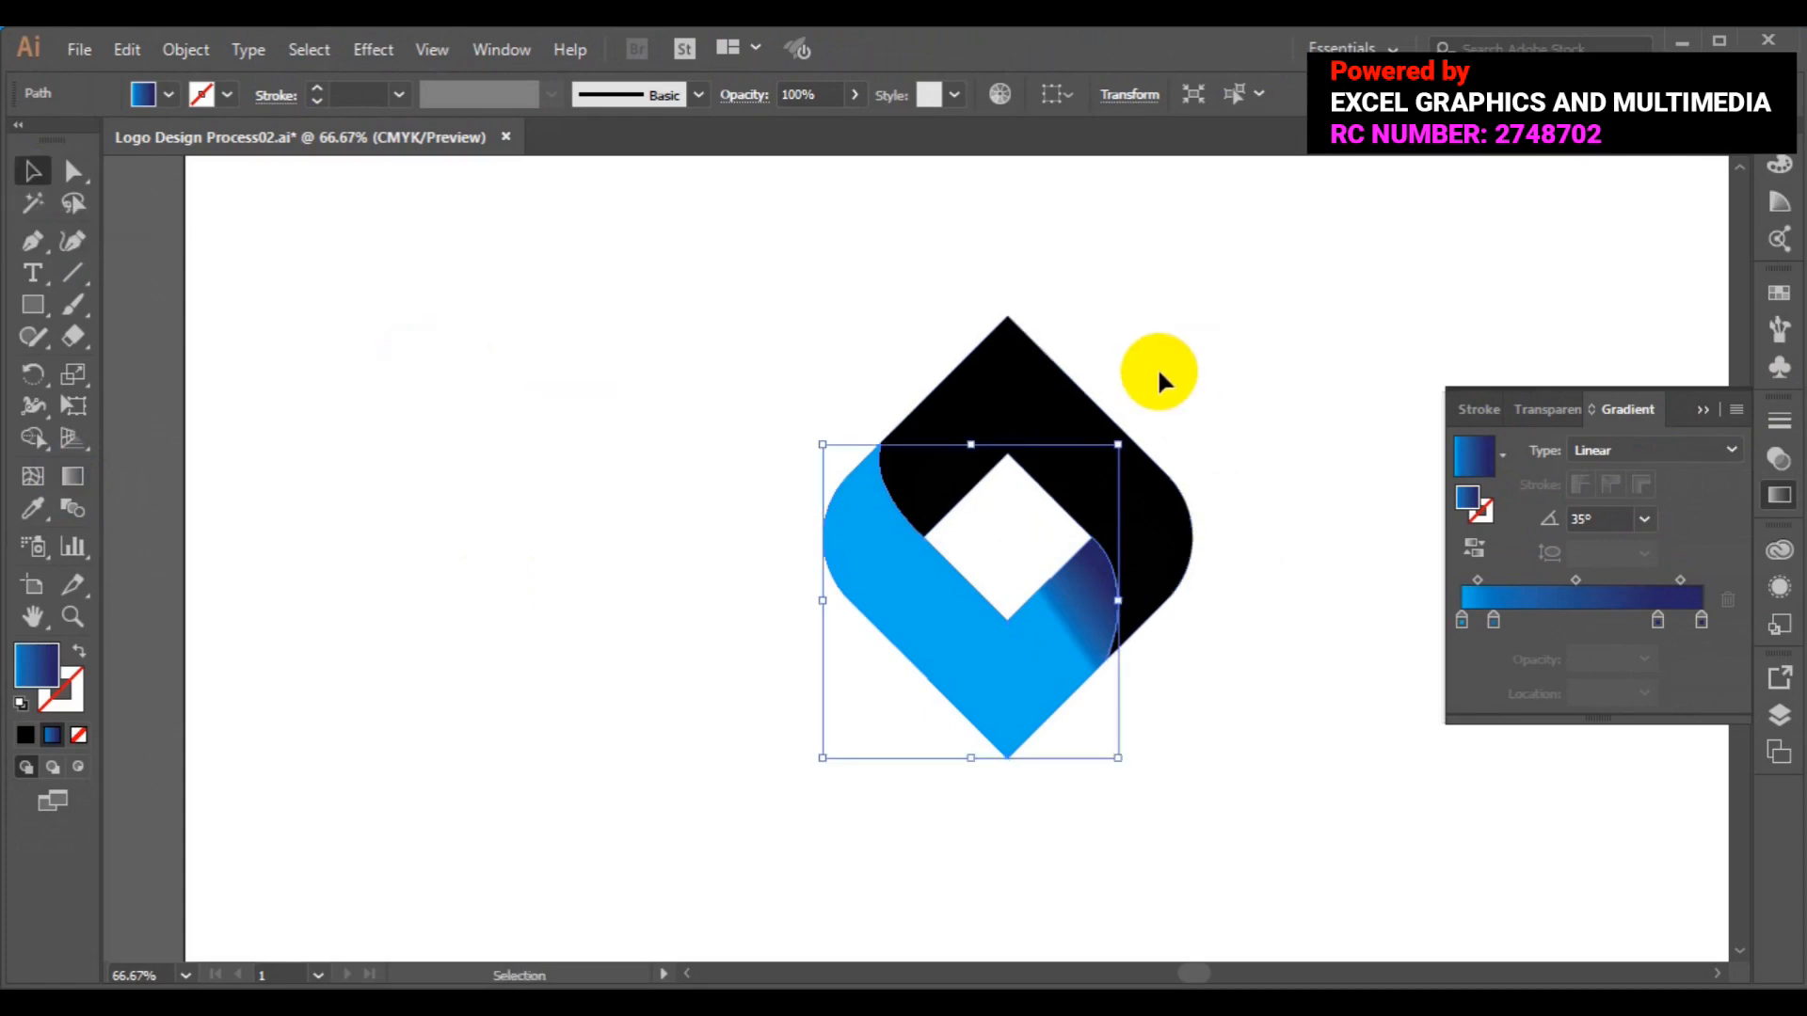
pyautogui.click(1029, 384)
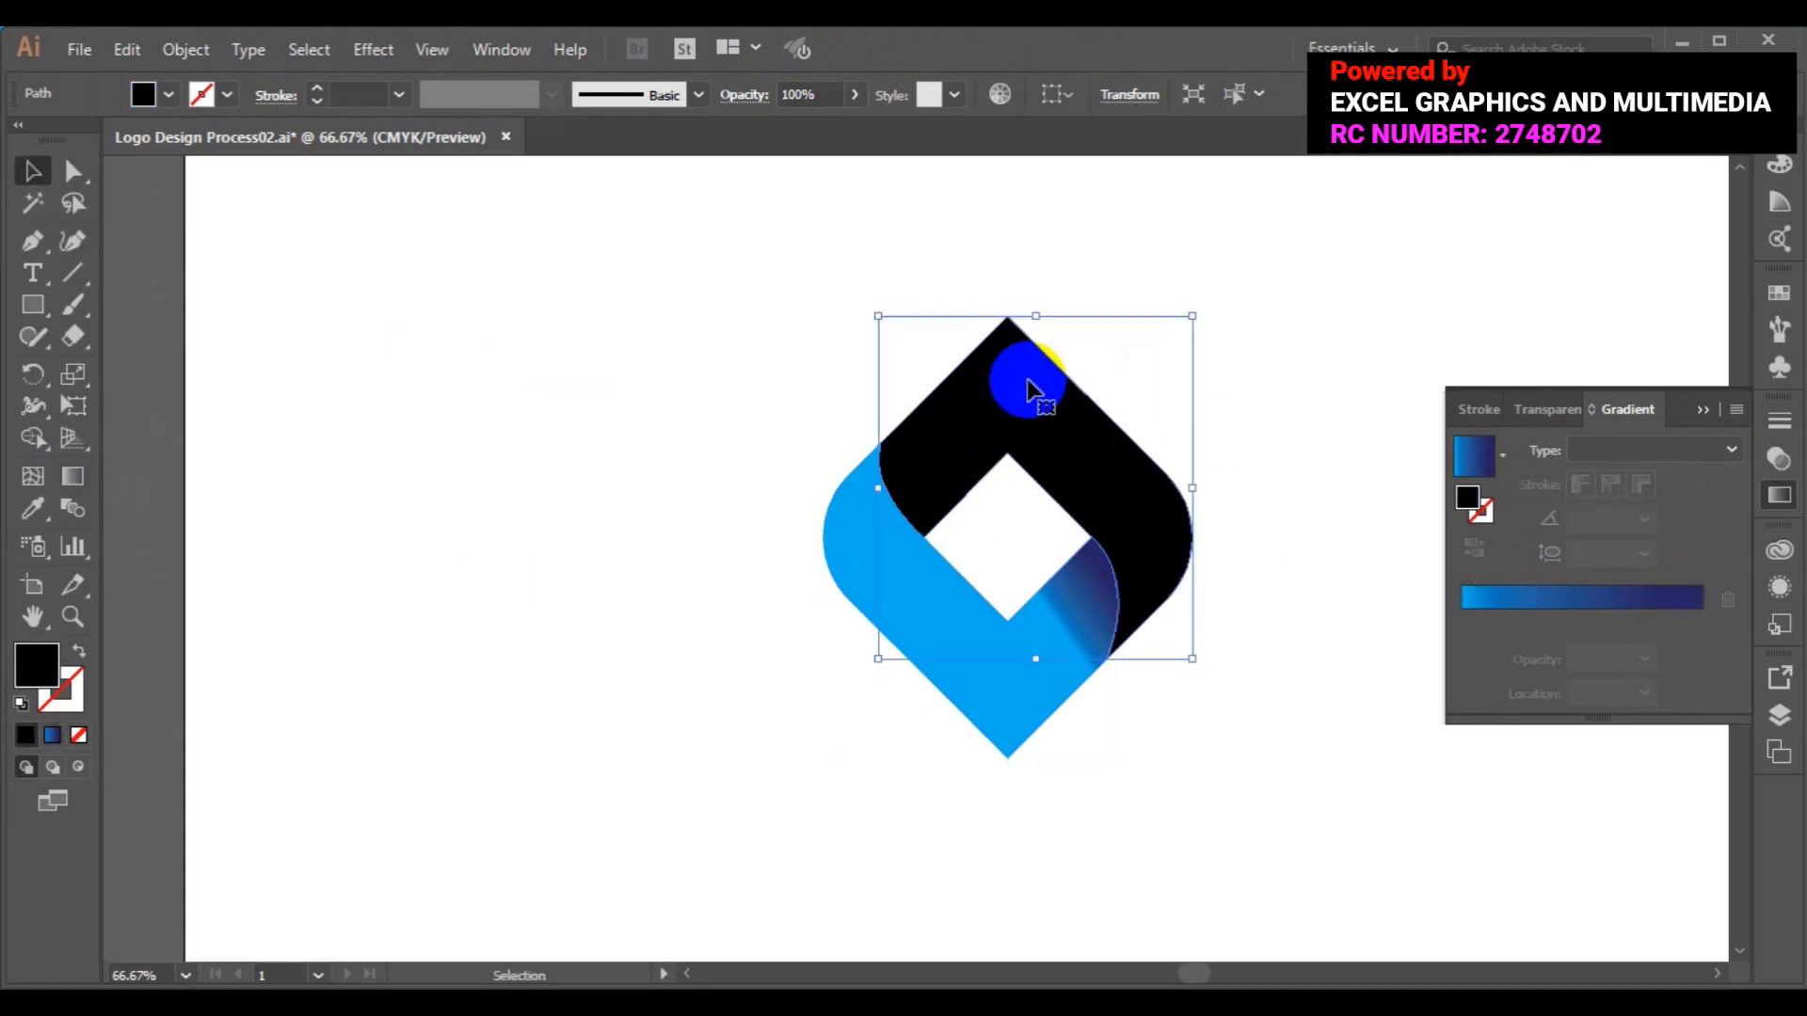
pyautogui.click(33, 477)
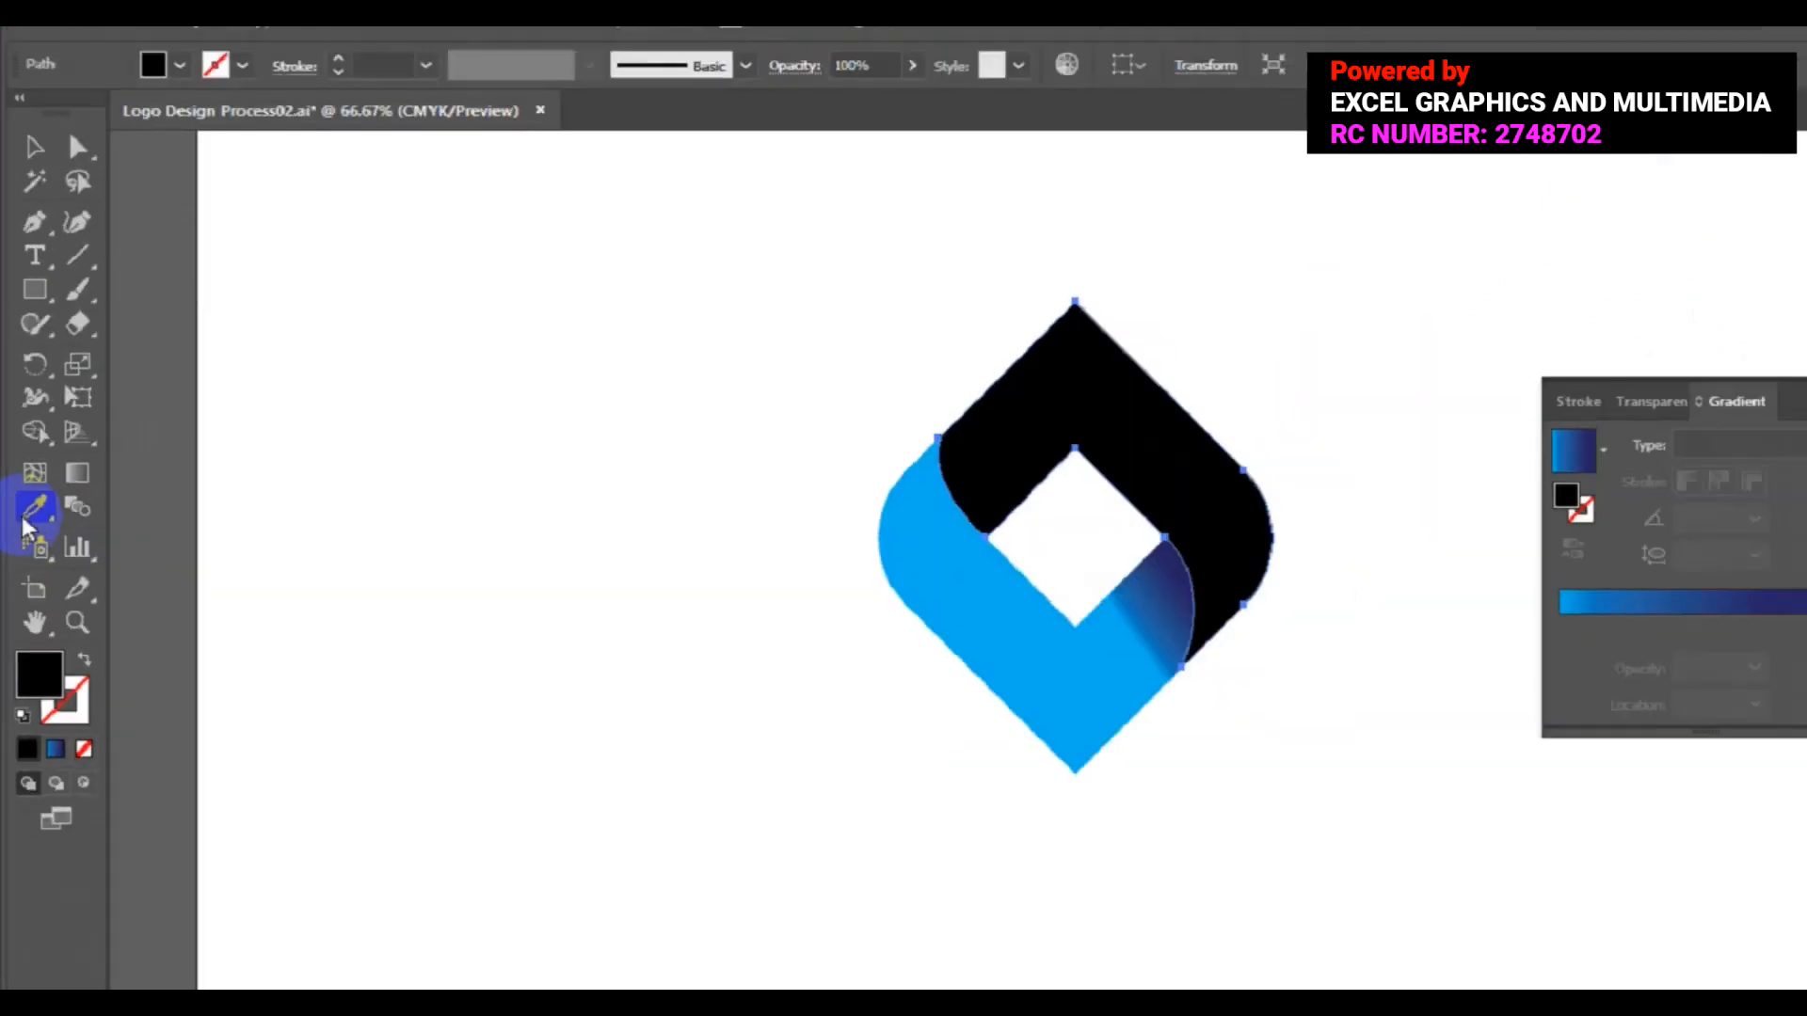
pyautogui.click(919, 575)
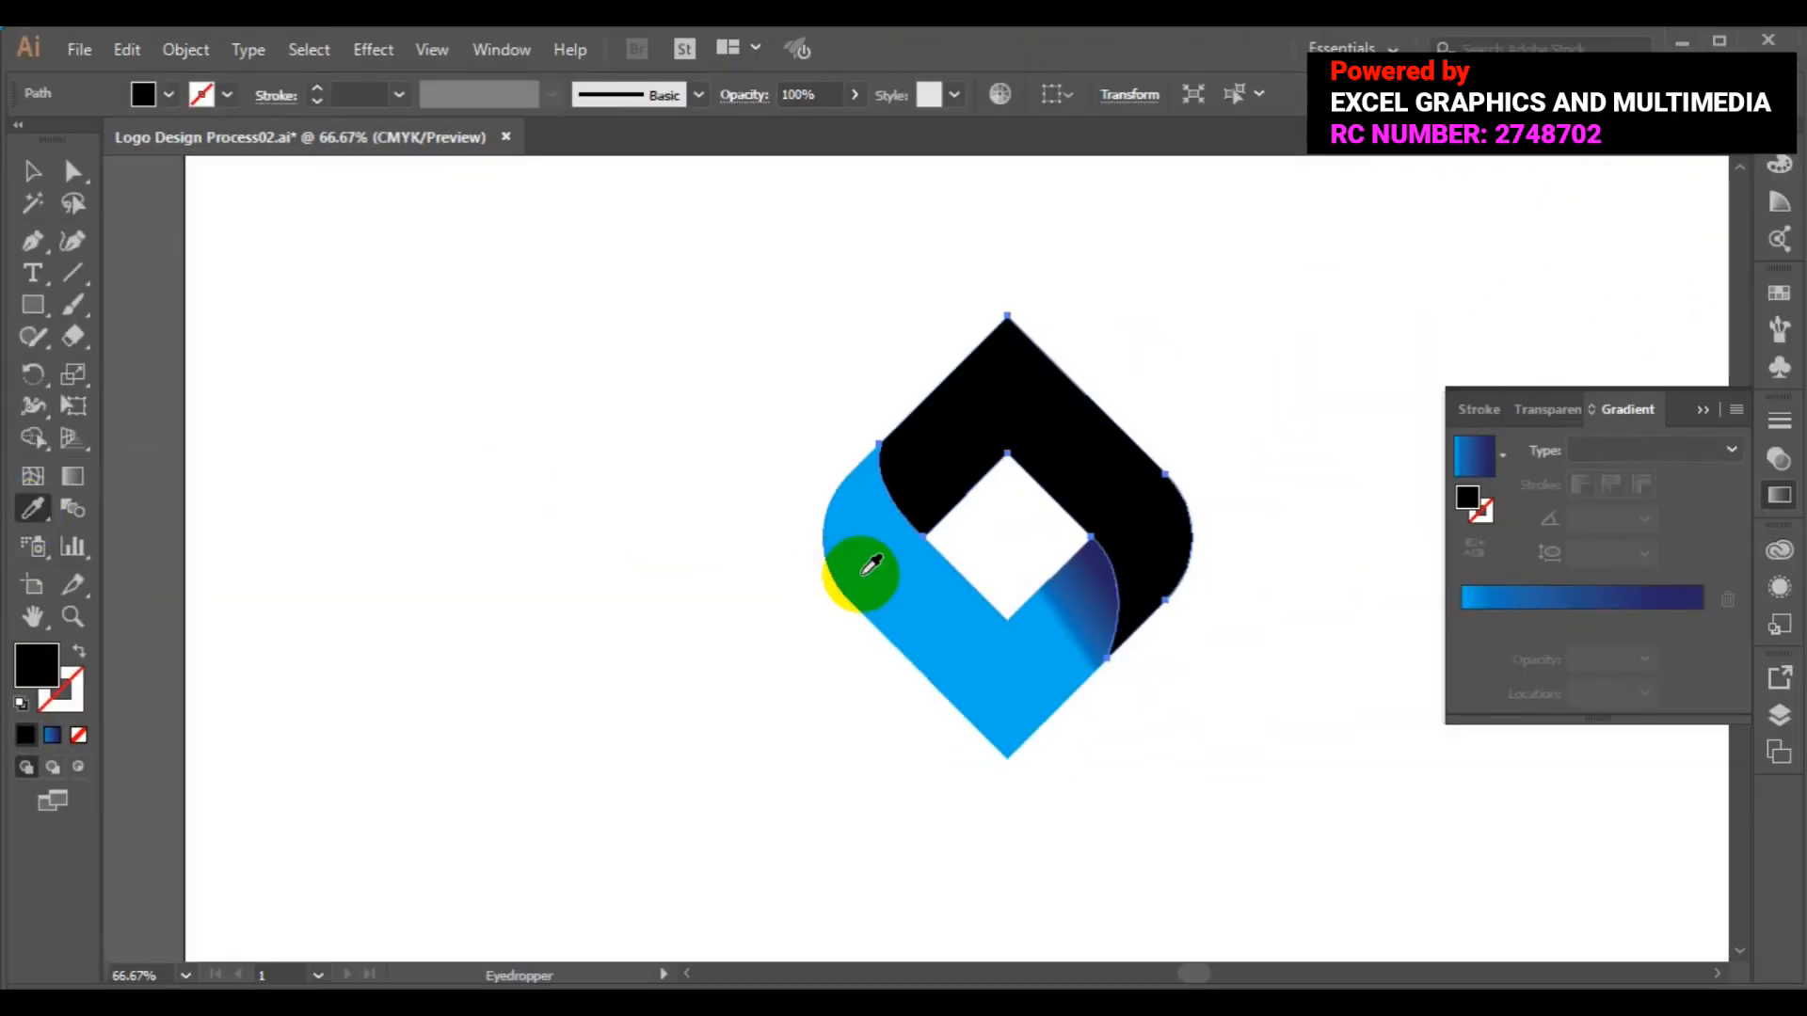
pyautogui.press('space')
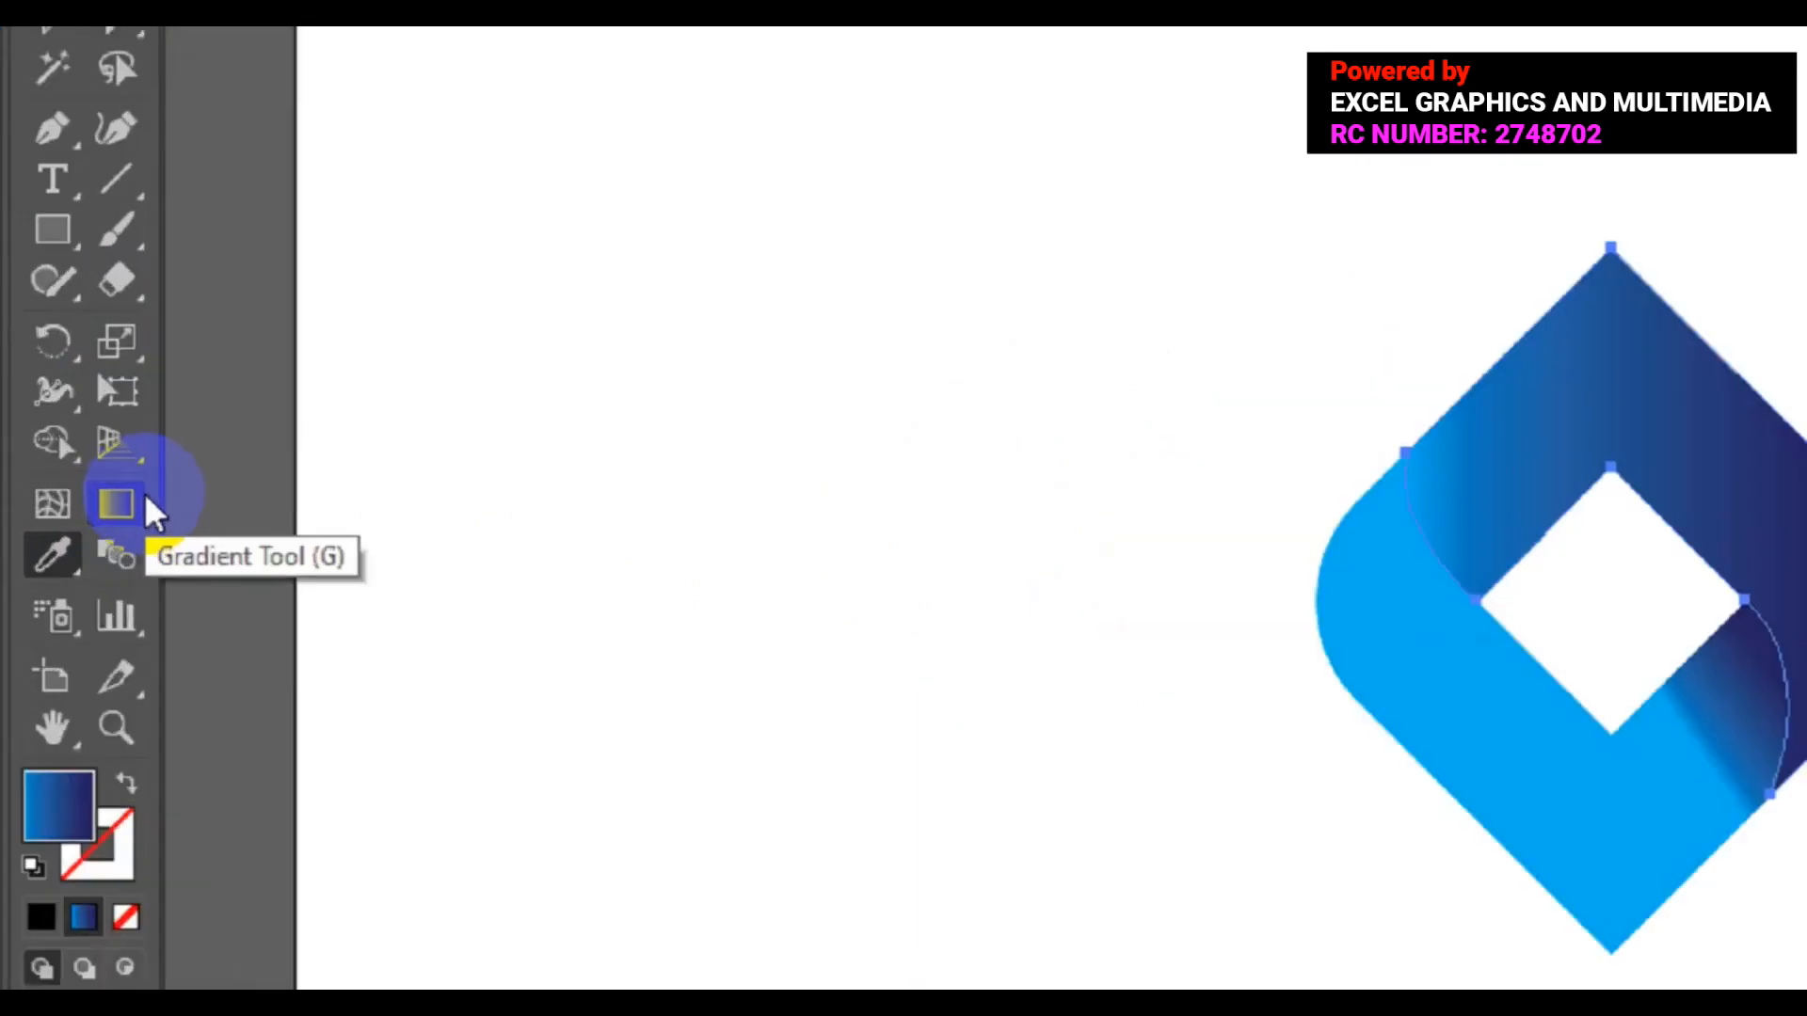
# Redirect the upper-right band's gradient to about -132.4° with the Gradient tool, placing the dark blue at its left tip.
pyautogui.click(128, 503)
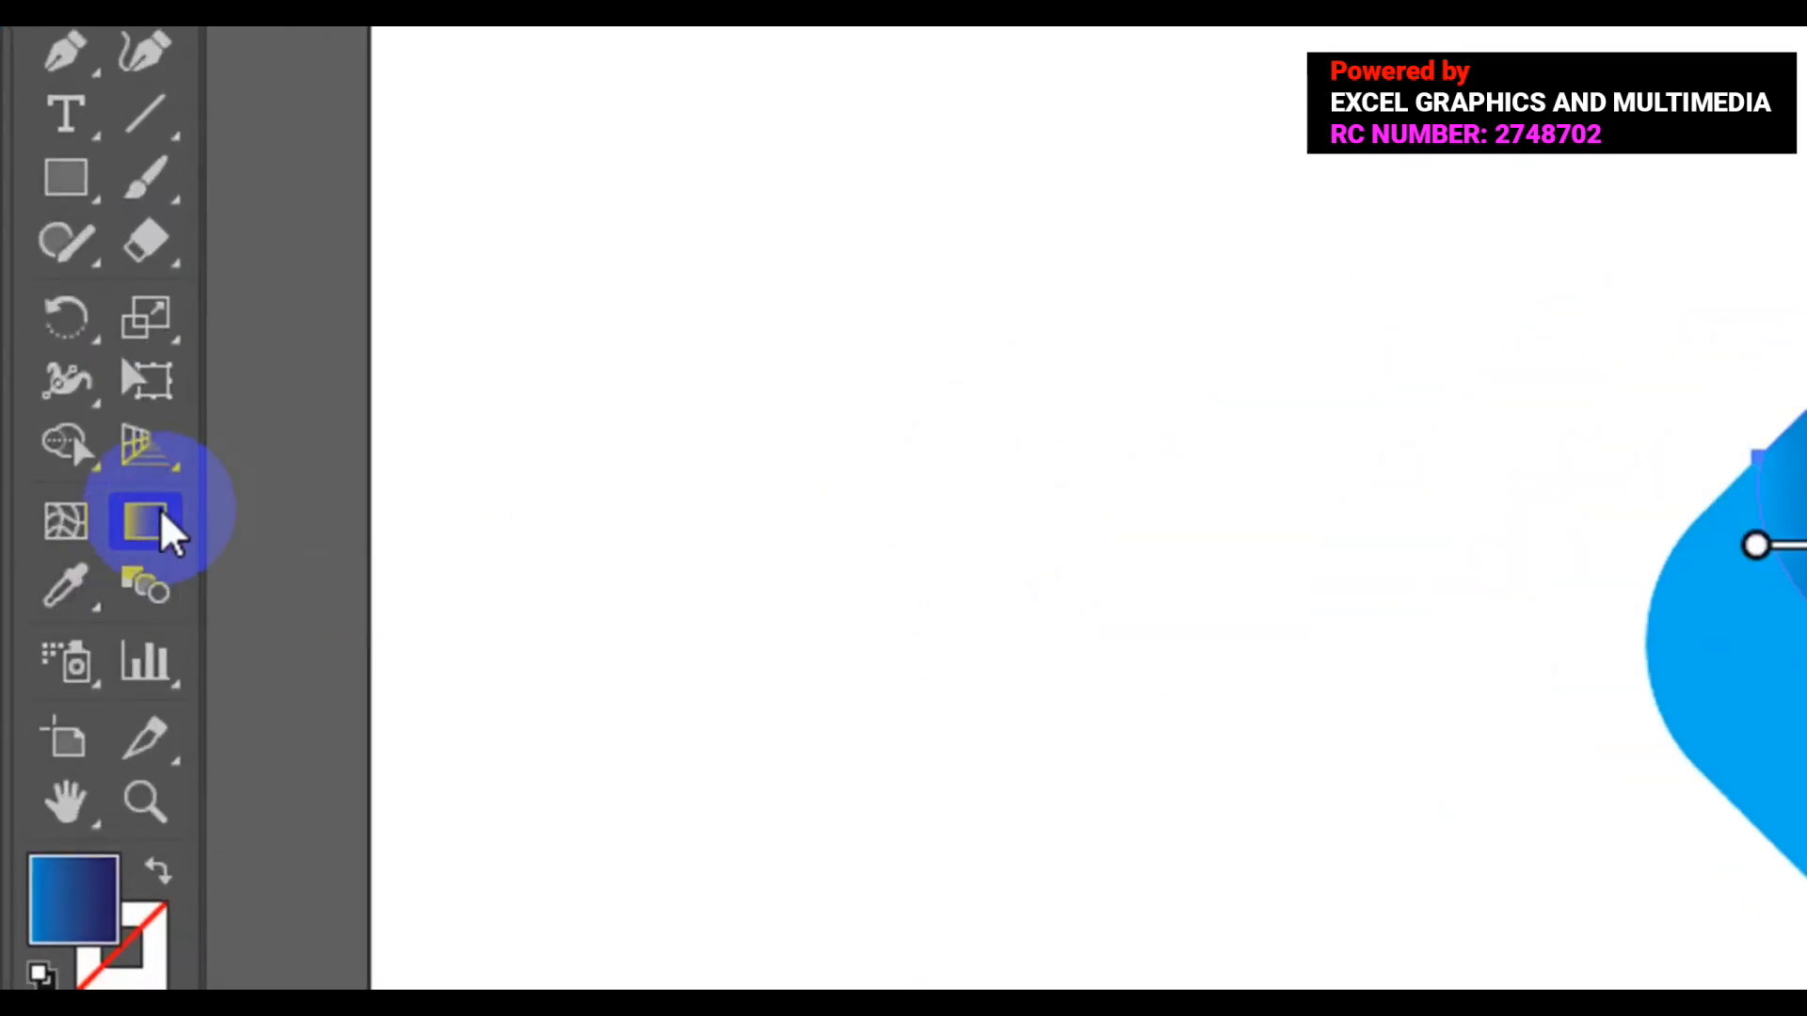
pyautogui.doubleClick(149, 523)
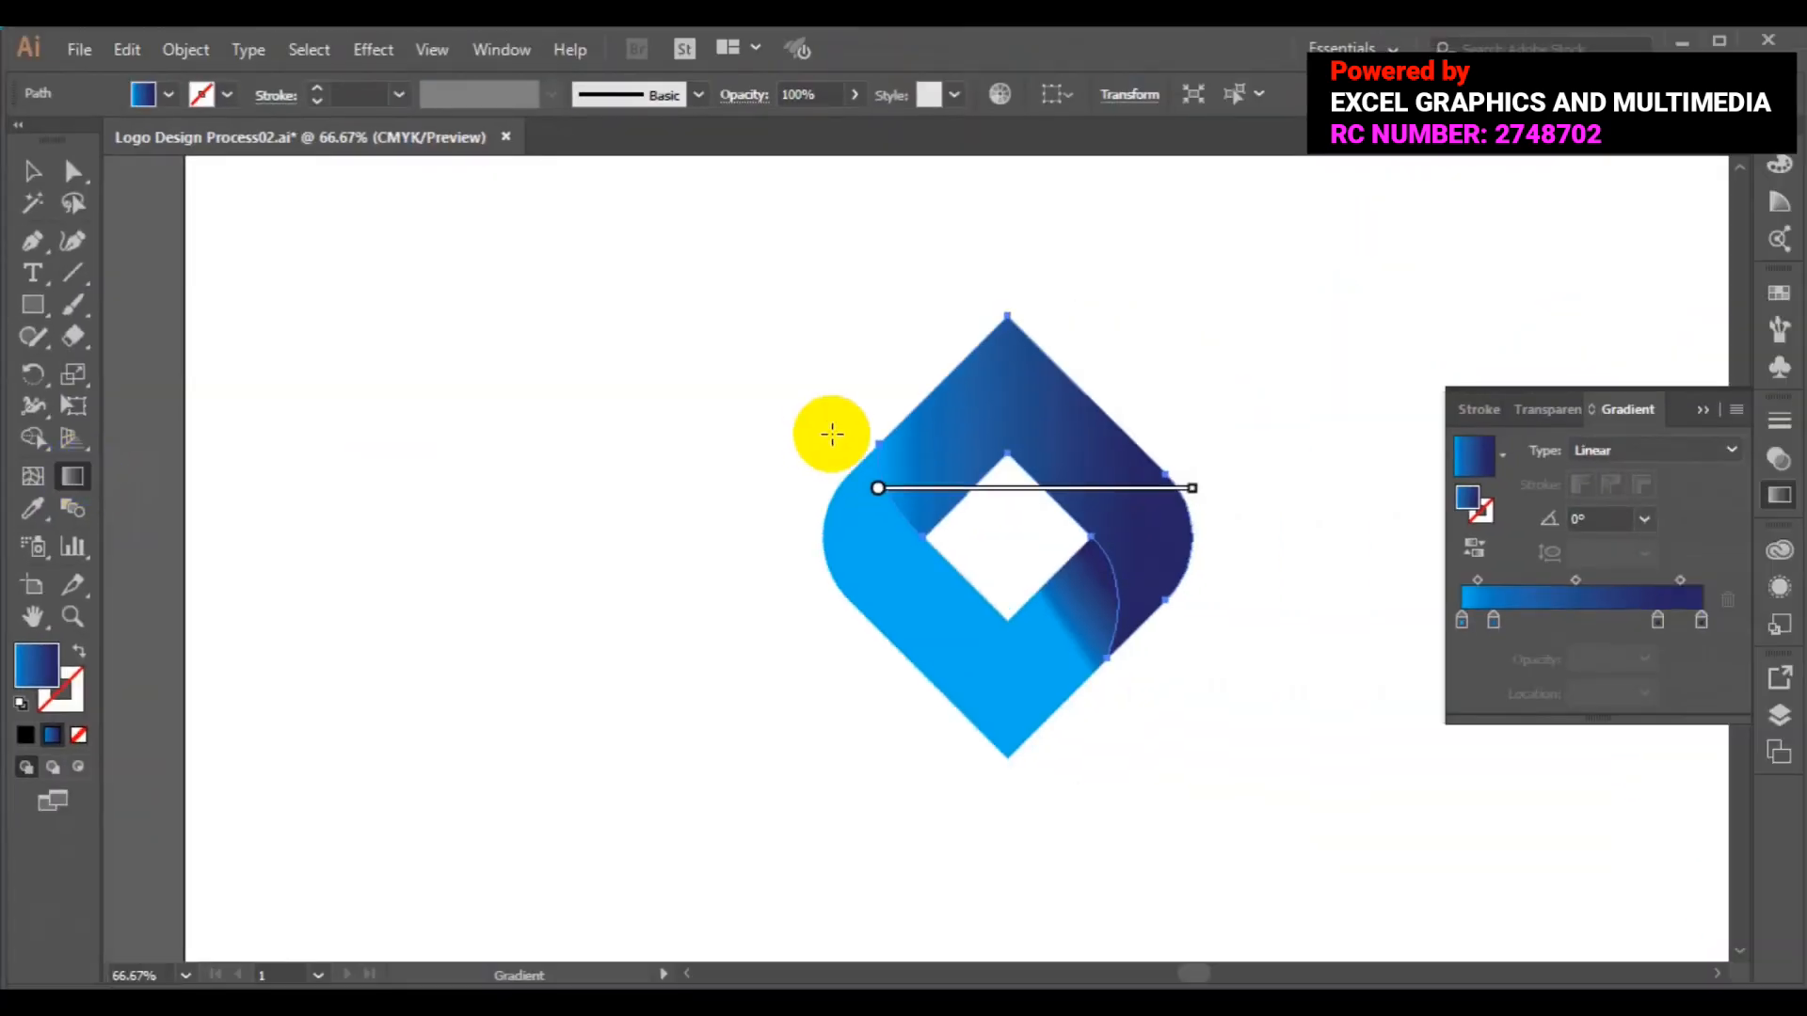
pyautogui.moveTo(940, 437); pyautogui.dragTo(888, 499)
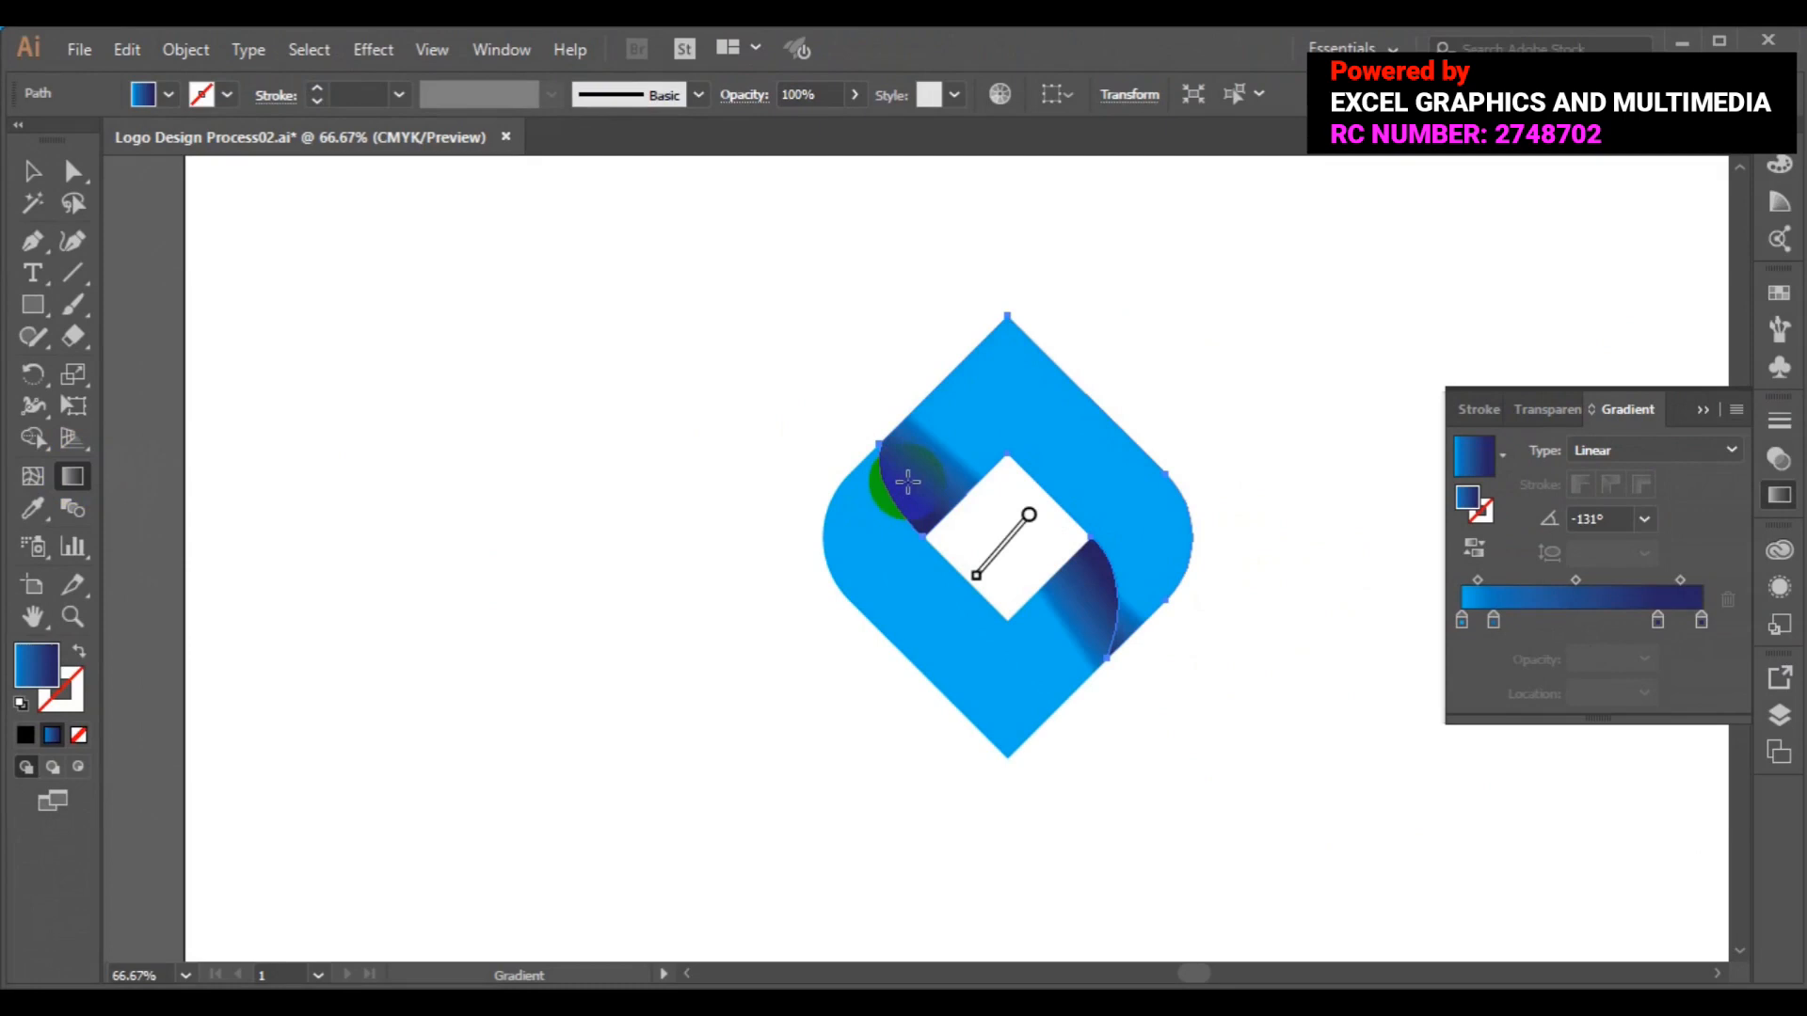
pyautogui.moveTo(907, 484); pyautogui.dragTo(875, 525)
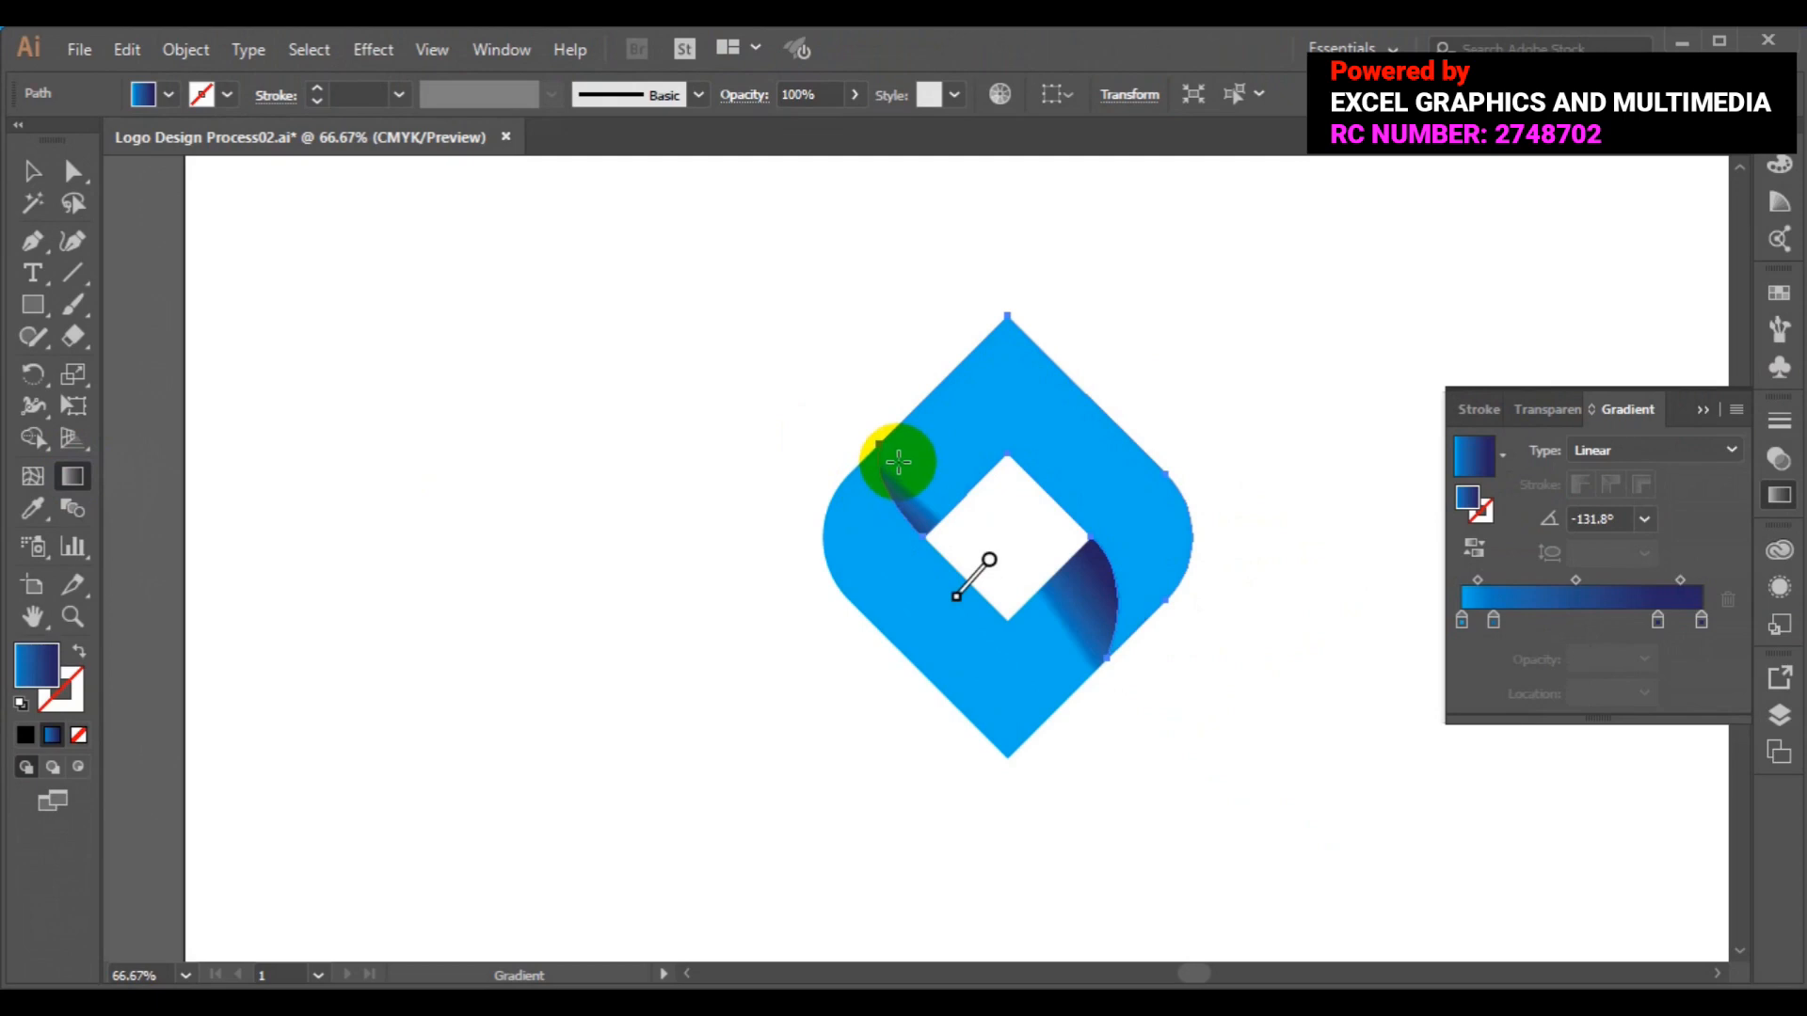
pyautogui.moveTo(898, 462)
pyautogui.mouseDown()
pyautogui.moveTo(862, 493)
pyautogui.moveTo(894, 478)
pyautogui.moveTo(850, 542)
pyautogui.mouseUp()
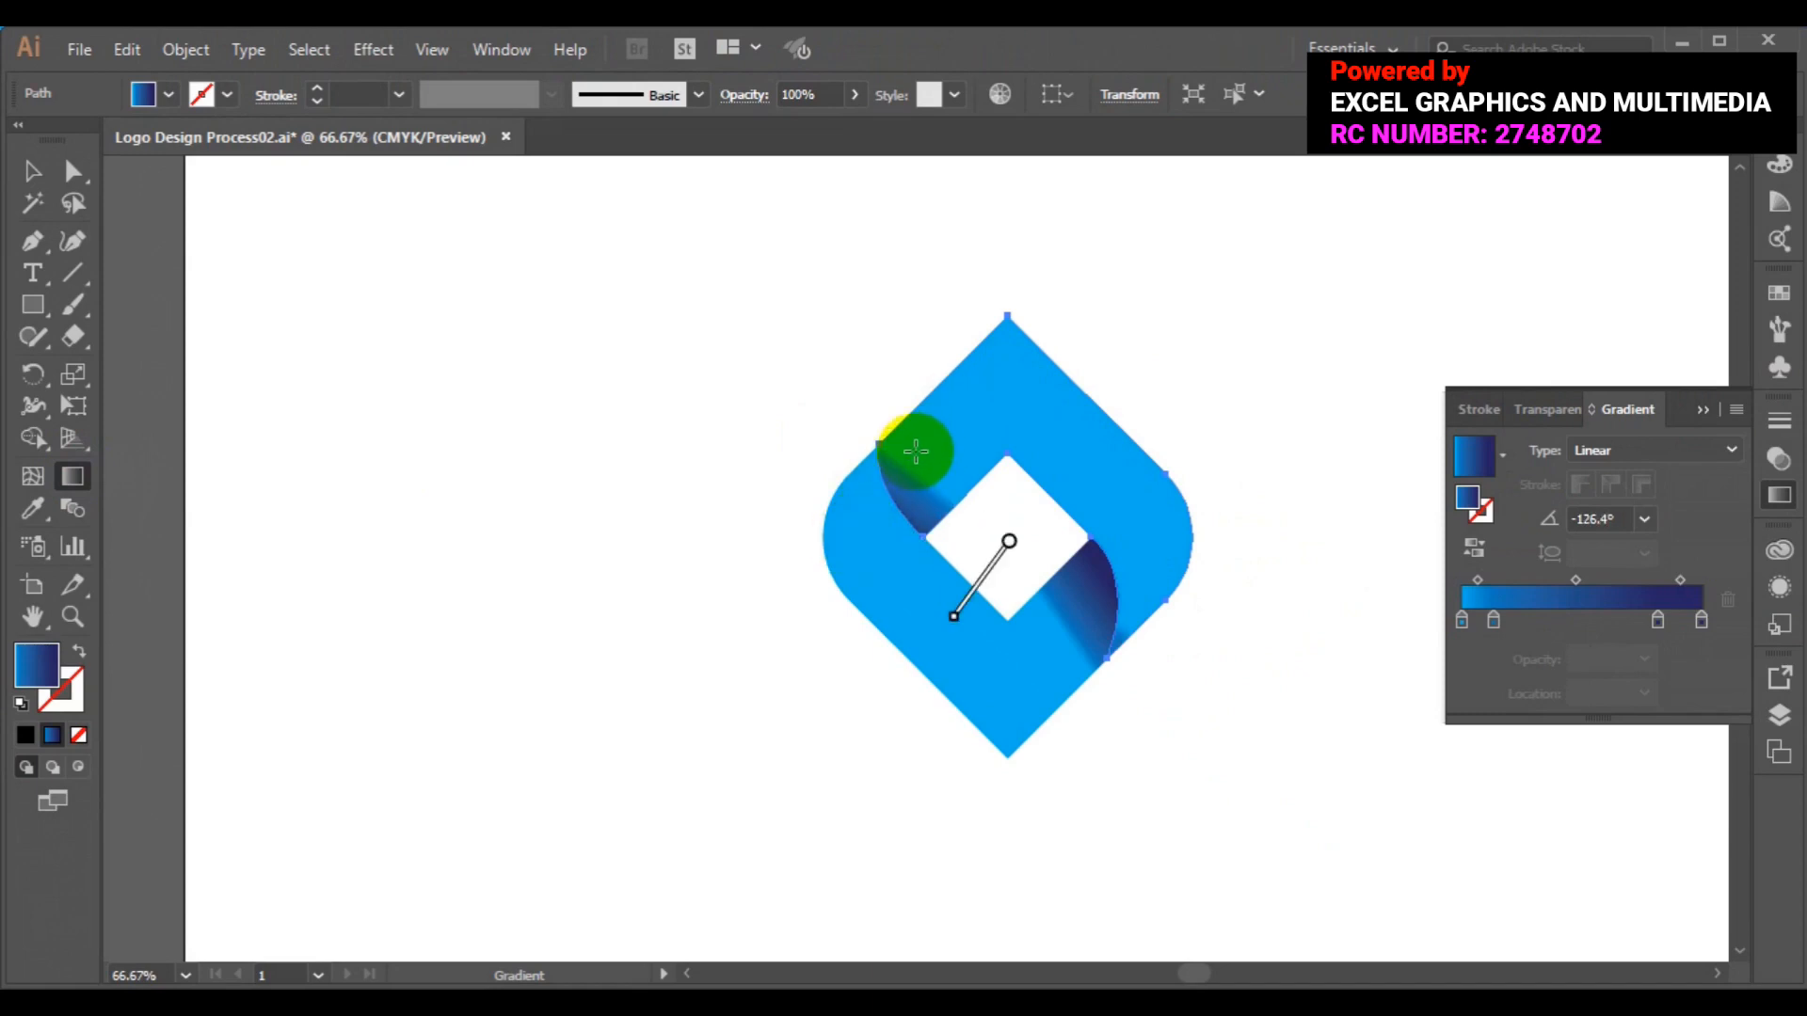
pyautogui.moveTo(914, 453); pyautogui.dragTo(887, 483)
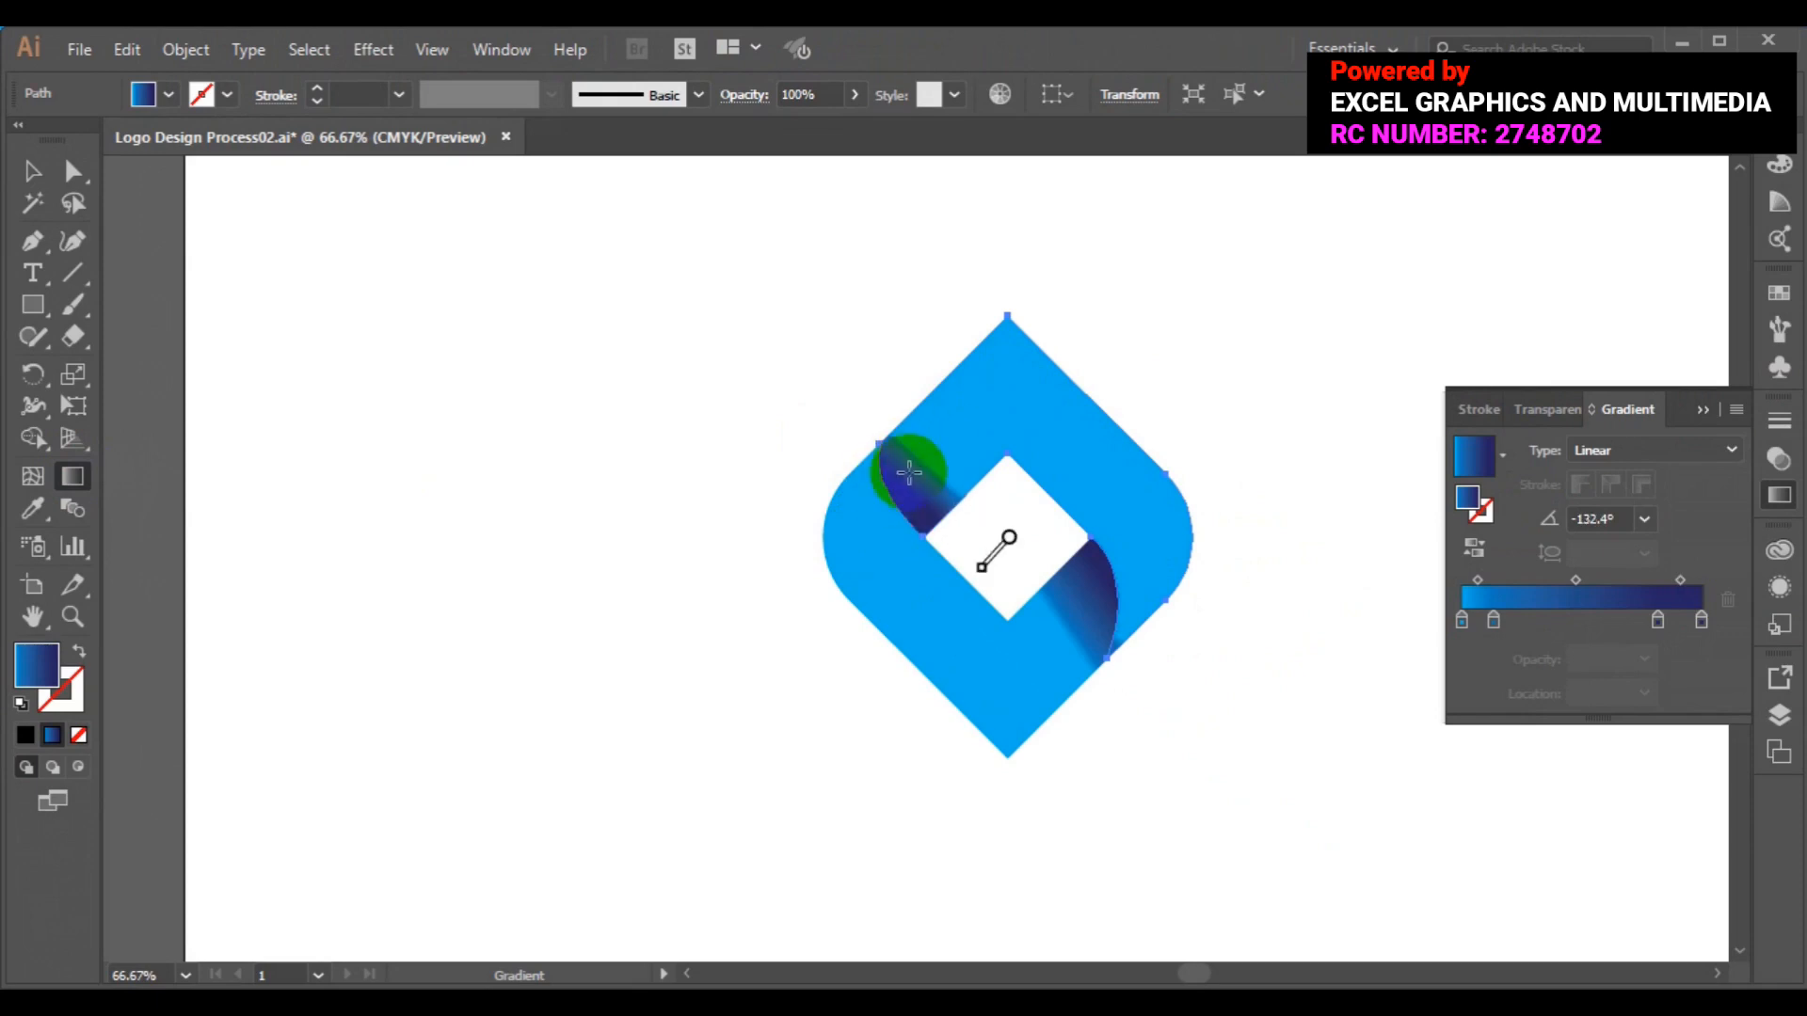
# Try a shorter gradient at about -126° on the upper-right band and undo it.
pyautogui.moveTo(925, 461); pyautogui.dragTo(905, 482)
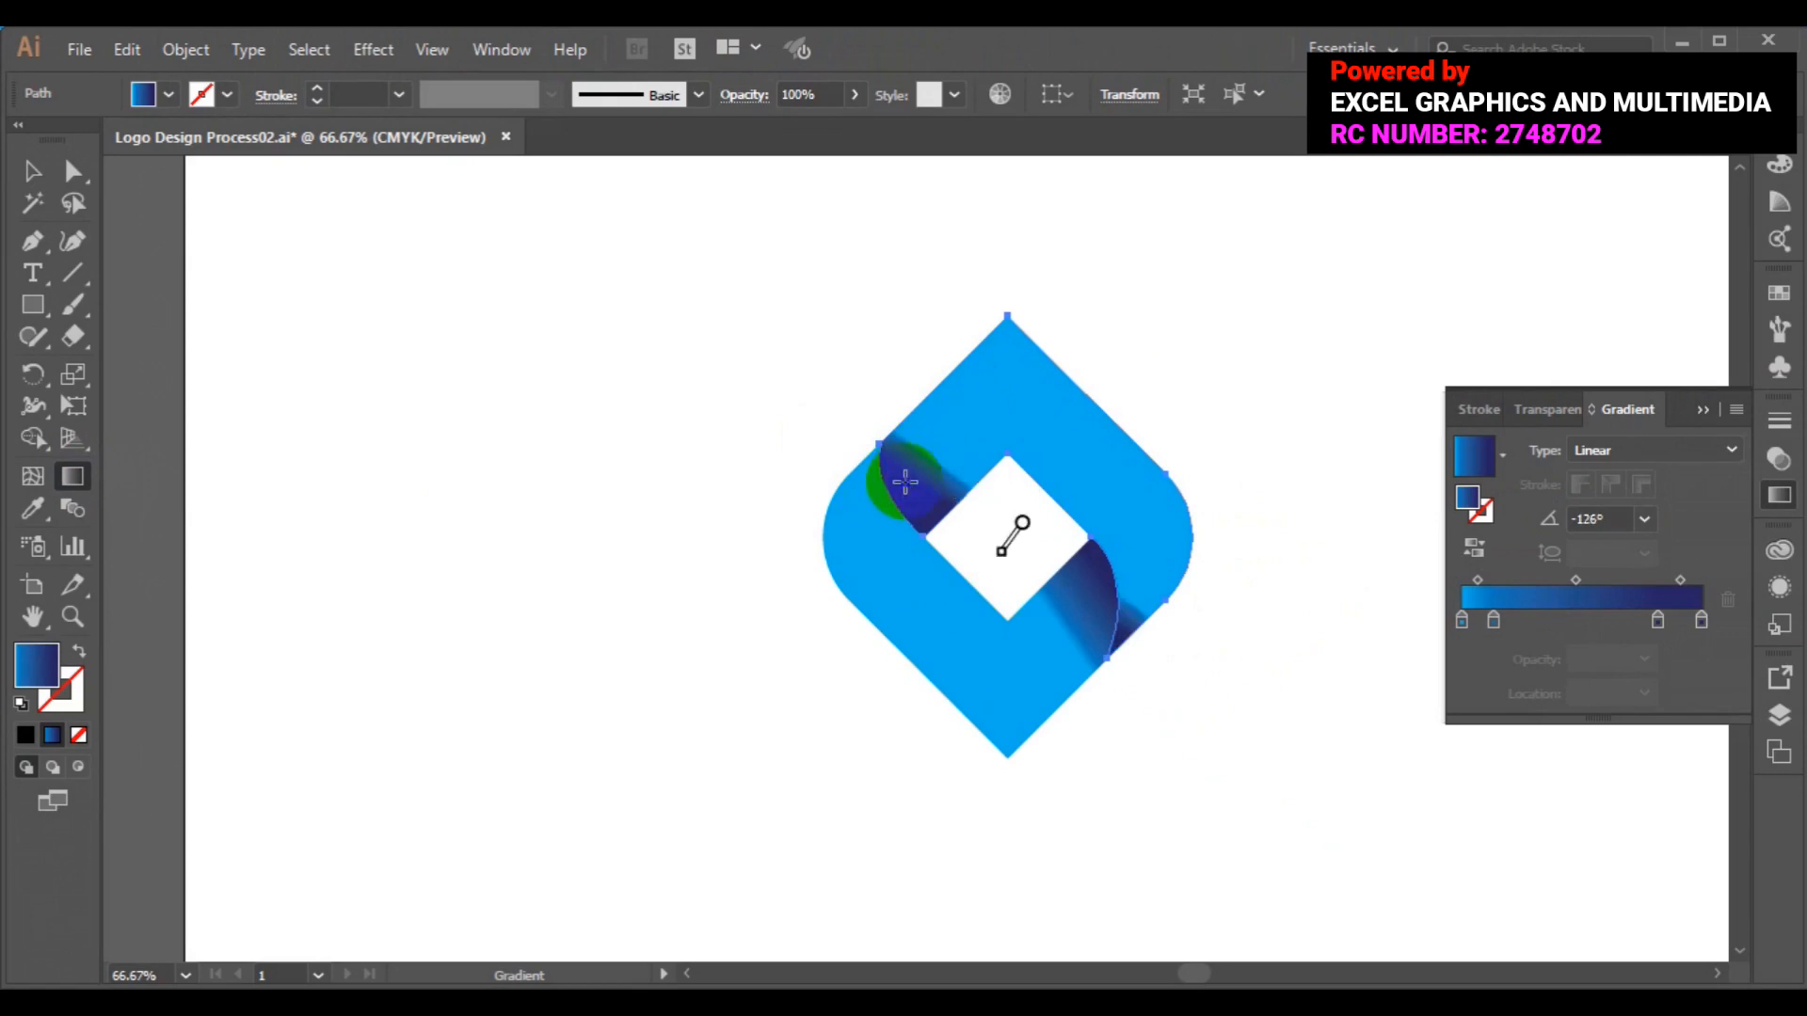
pyautogui.press('ctrl')
pyautogui.keyDown('ctrl'); pyautogui.click(905, 488); pyautogui.keyUp('ctrl')
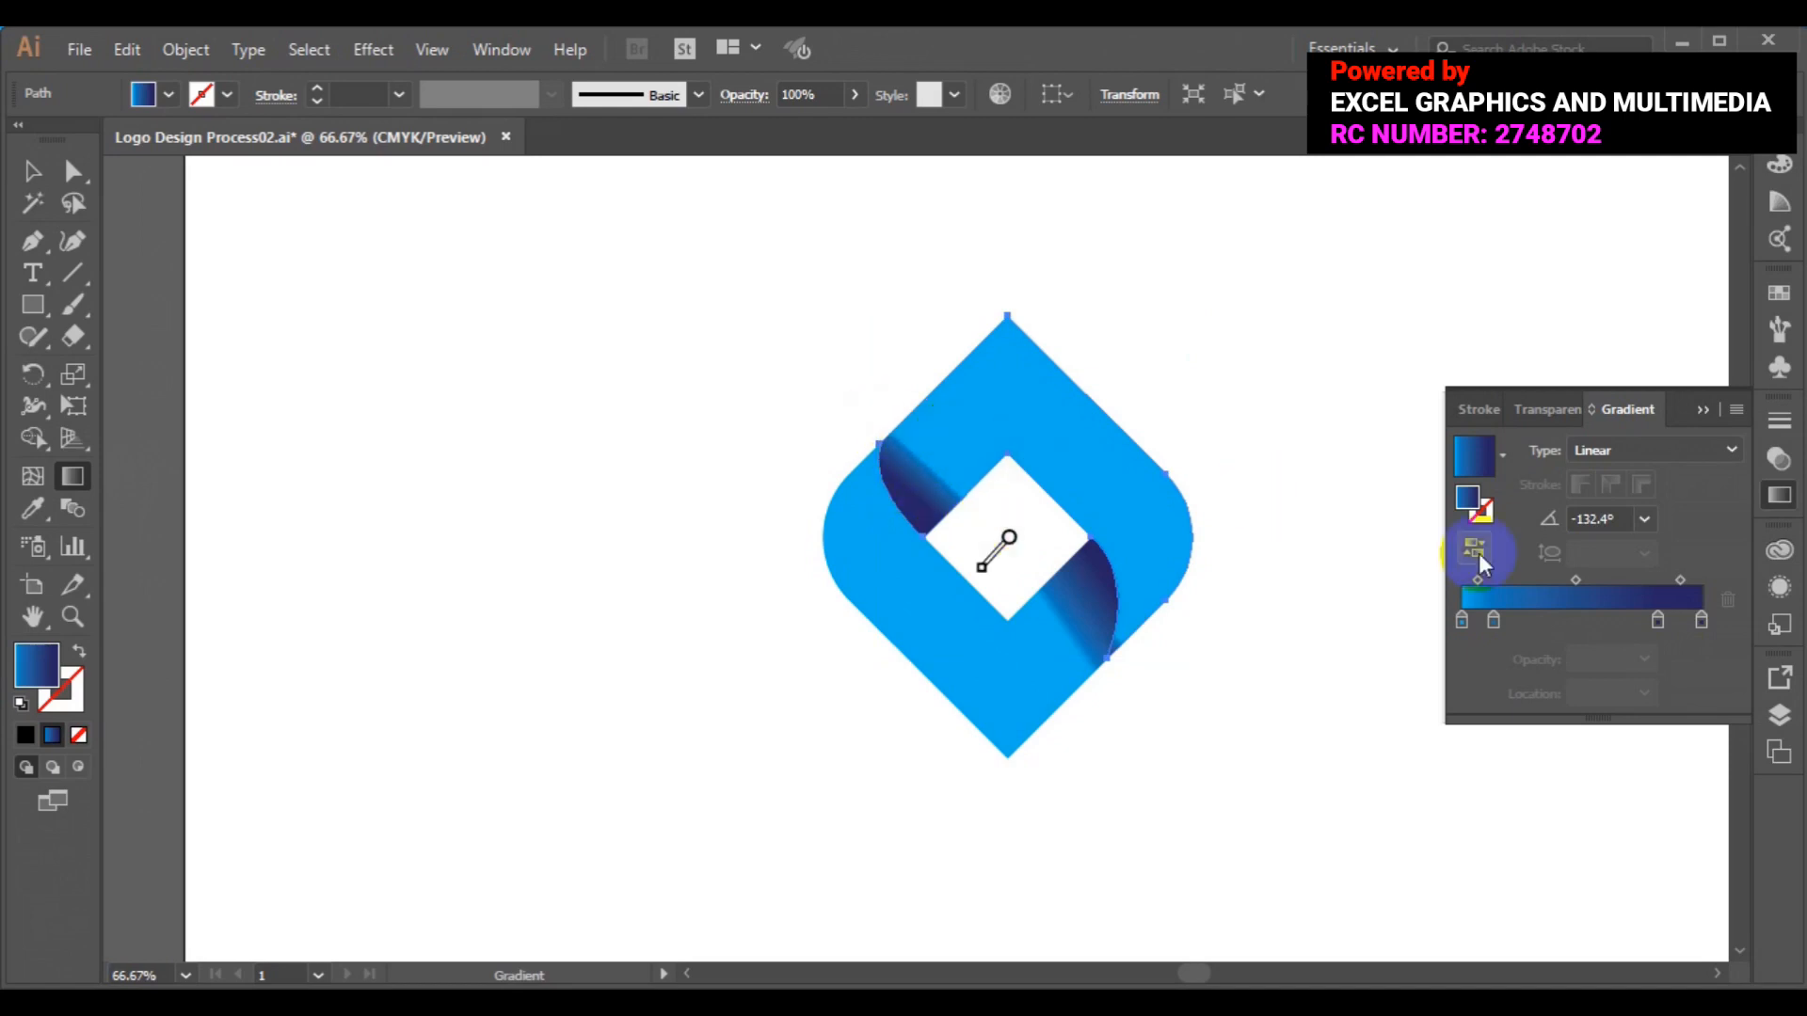
# Move the upper-right band's second gradient stop to a location of 26.22% and its third stop slightly inward.
pyautogui.moveTo(1497, 627); pyautogui.dragTo(1498, 626)
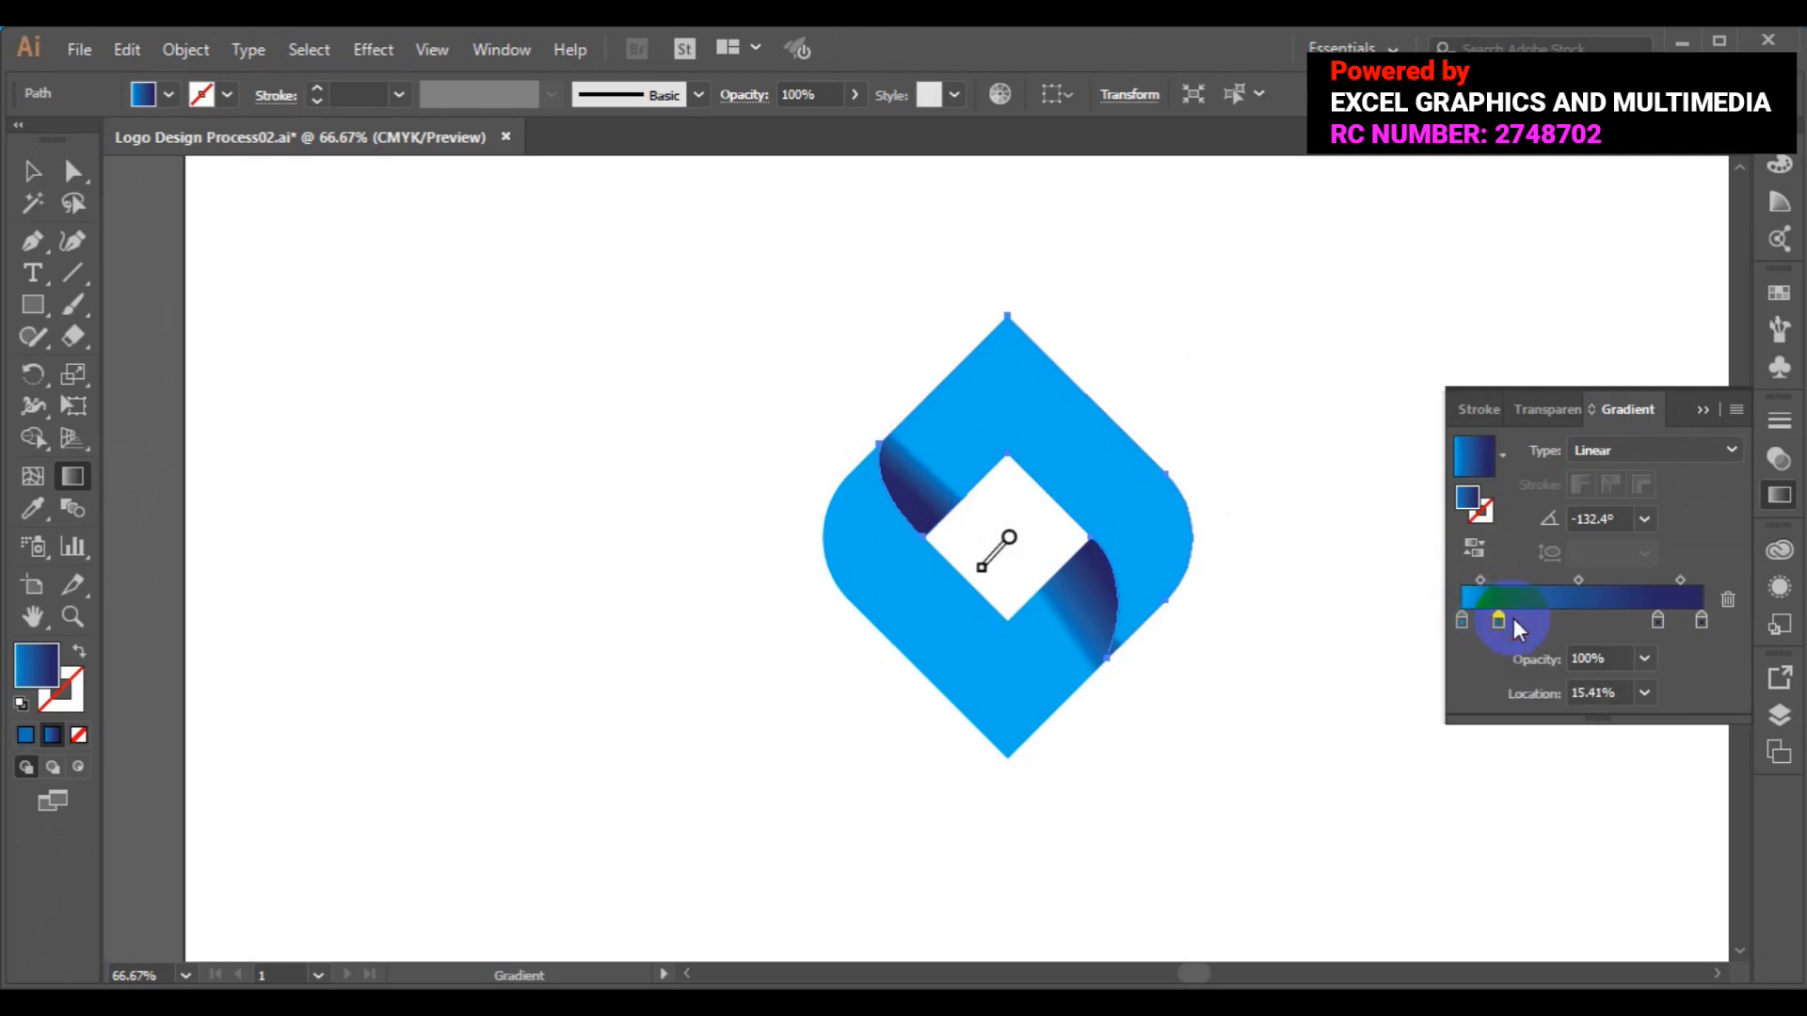
pyautogui.moveTo(1655, 623); pyautogui.dragTo(1648, 626)
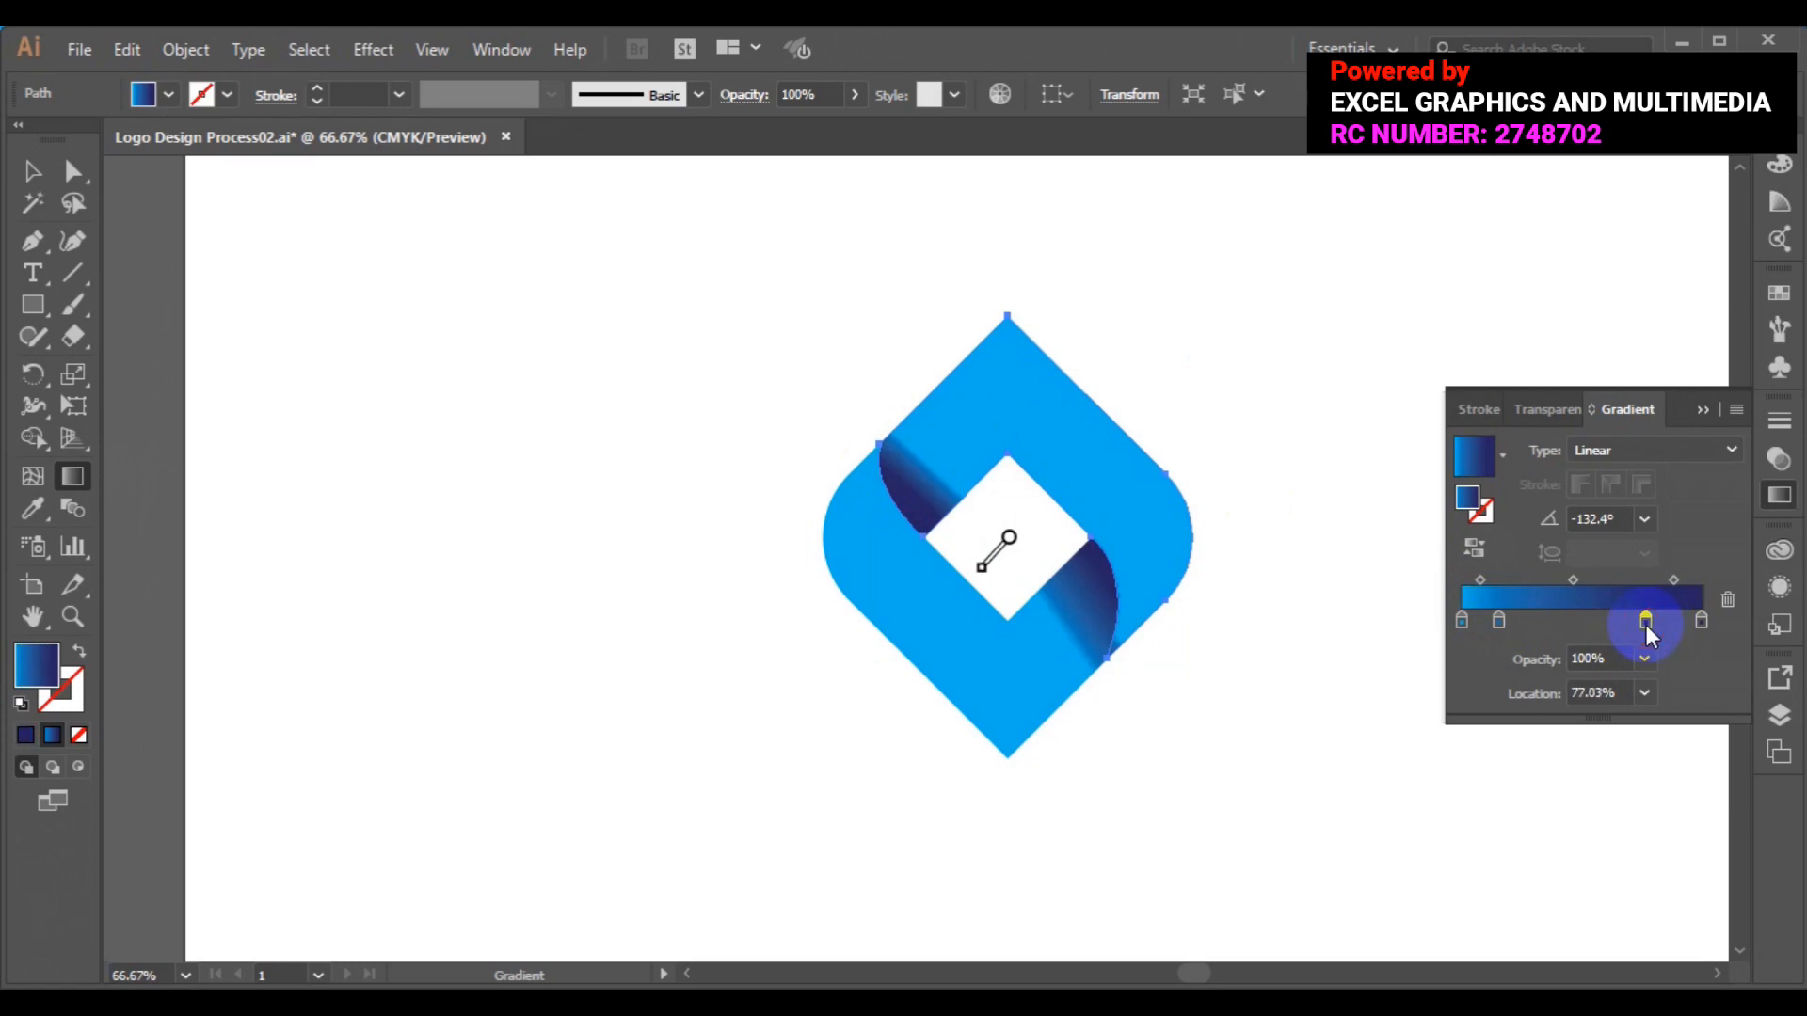
pyautogui.moveTo(1646, 624); pyautogui.dragTo(1643, 625)
pyautogui.click(1522, 621)
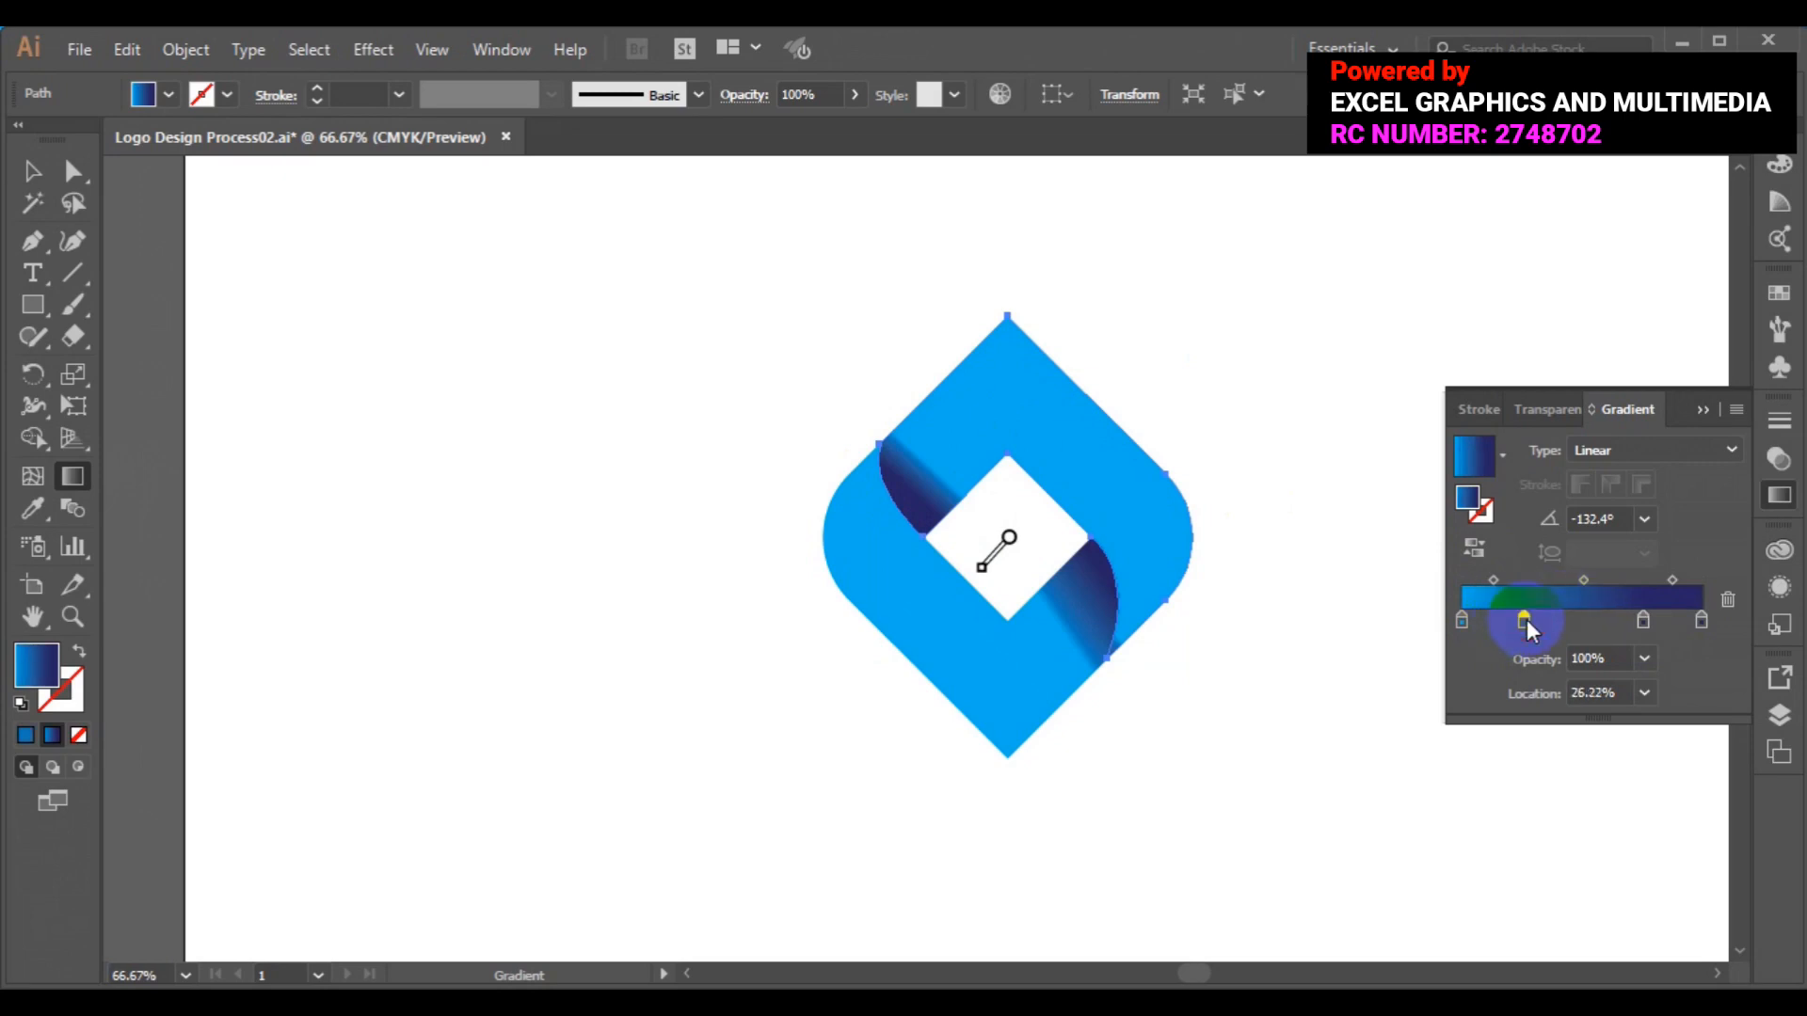
# Fine-tune the start and end points of the upper-right band's gradient to adjust the dark shading at its left tip.
pyautogui.click(1014, 536)
pyautogui.moveTo(1013, 535); pyautogui.dragTo(1022, 527)
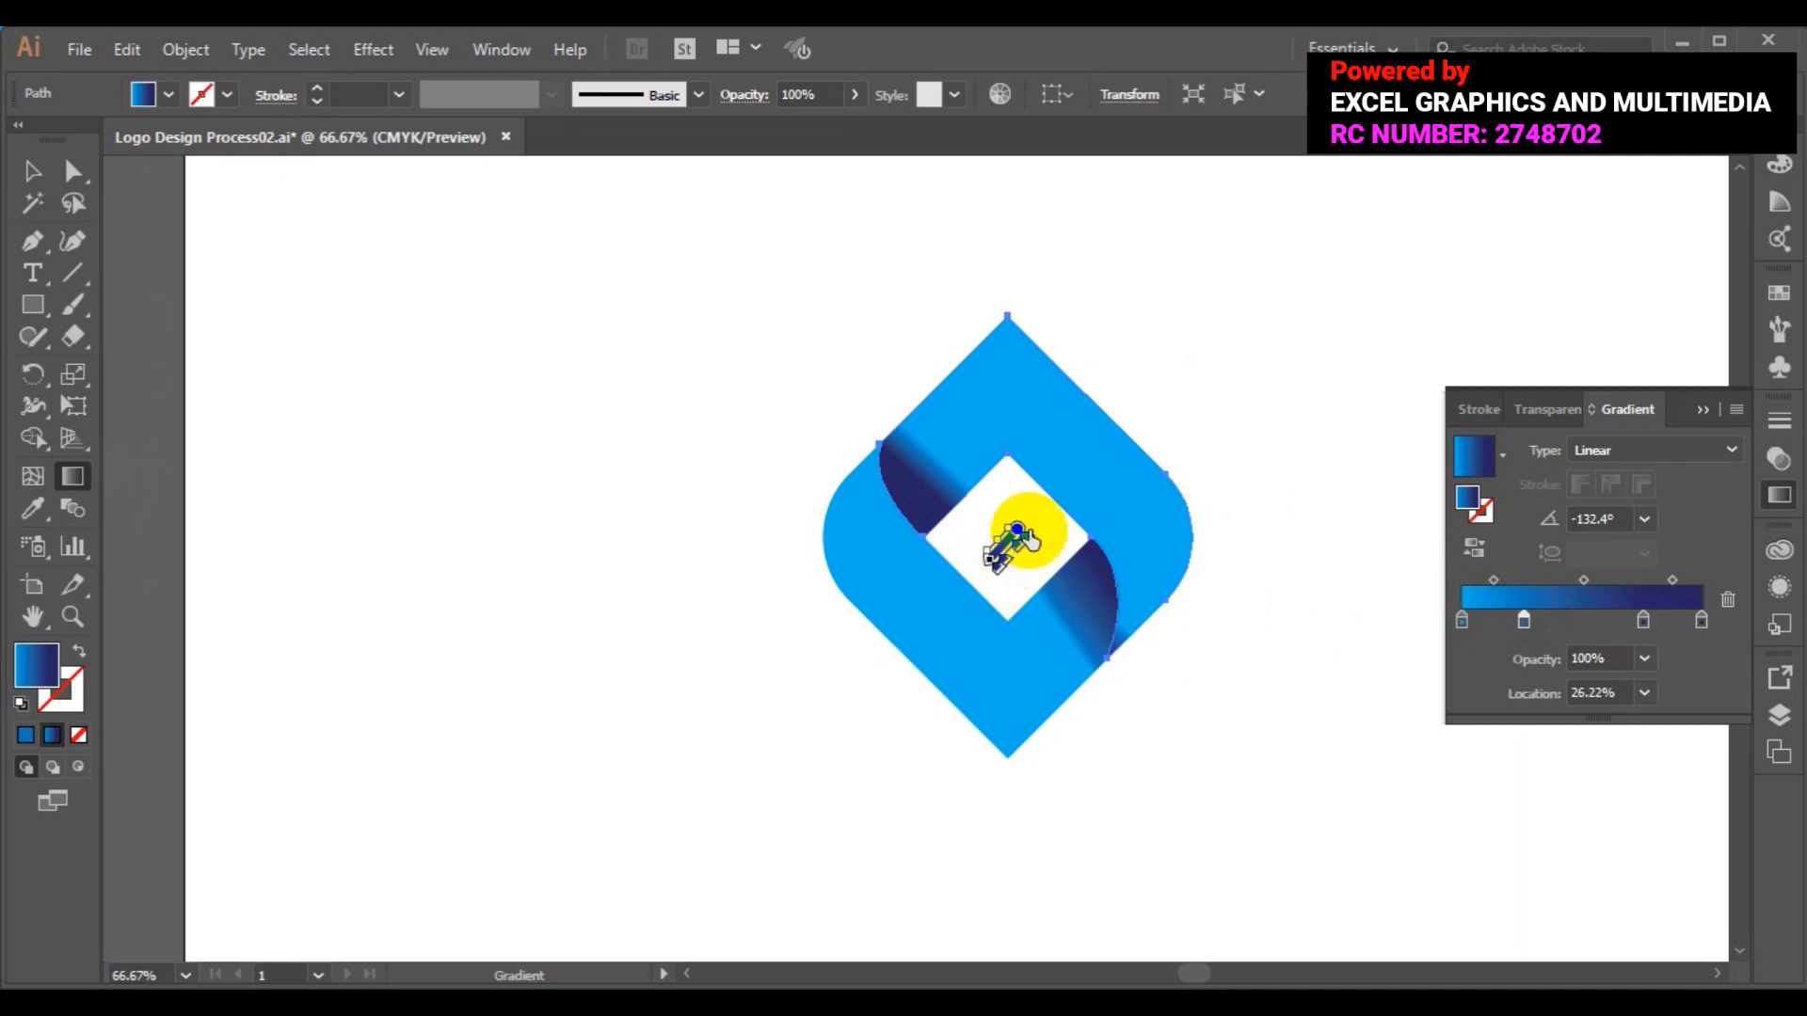
pyautogui.click(1021, 525)
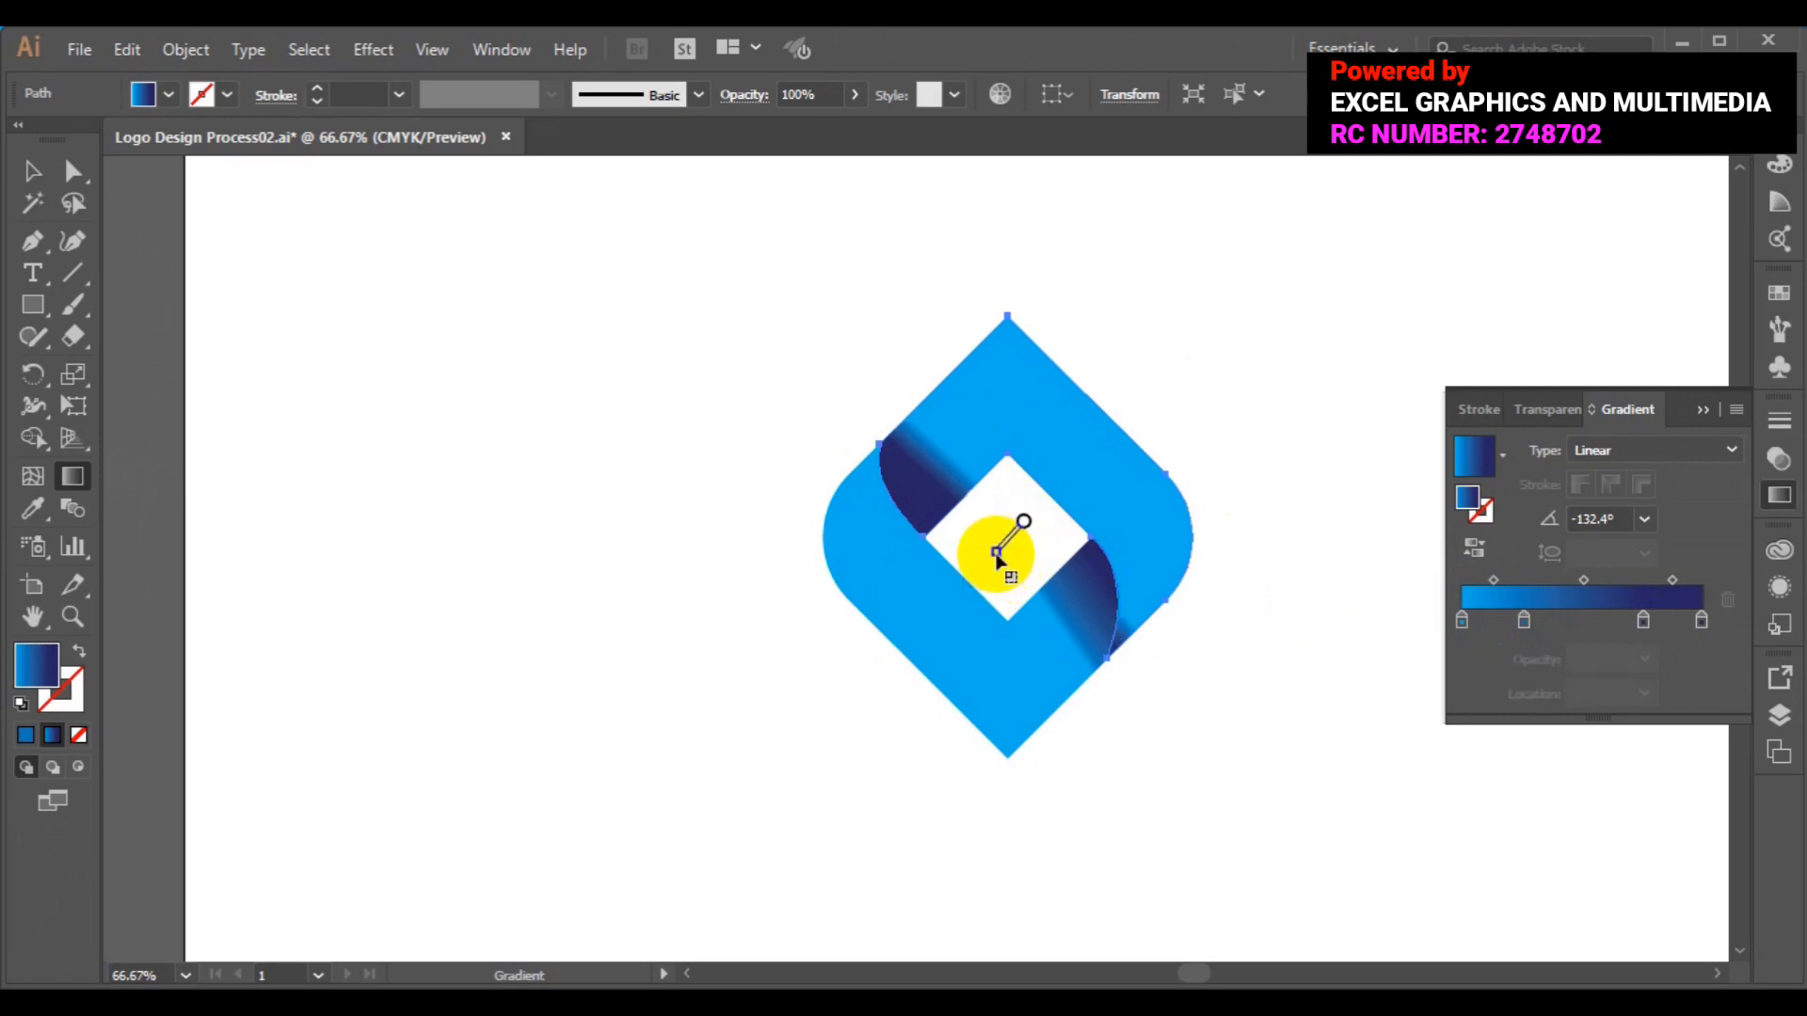
pyautogui.moveTo(996, 553); pyautogui.dragTo(983, 570)
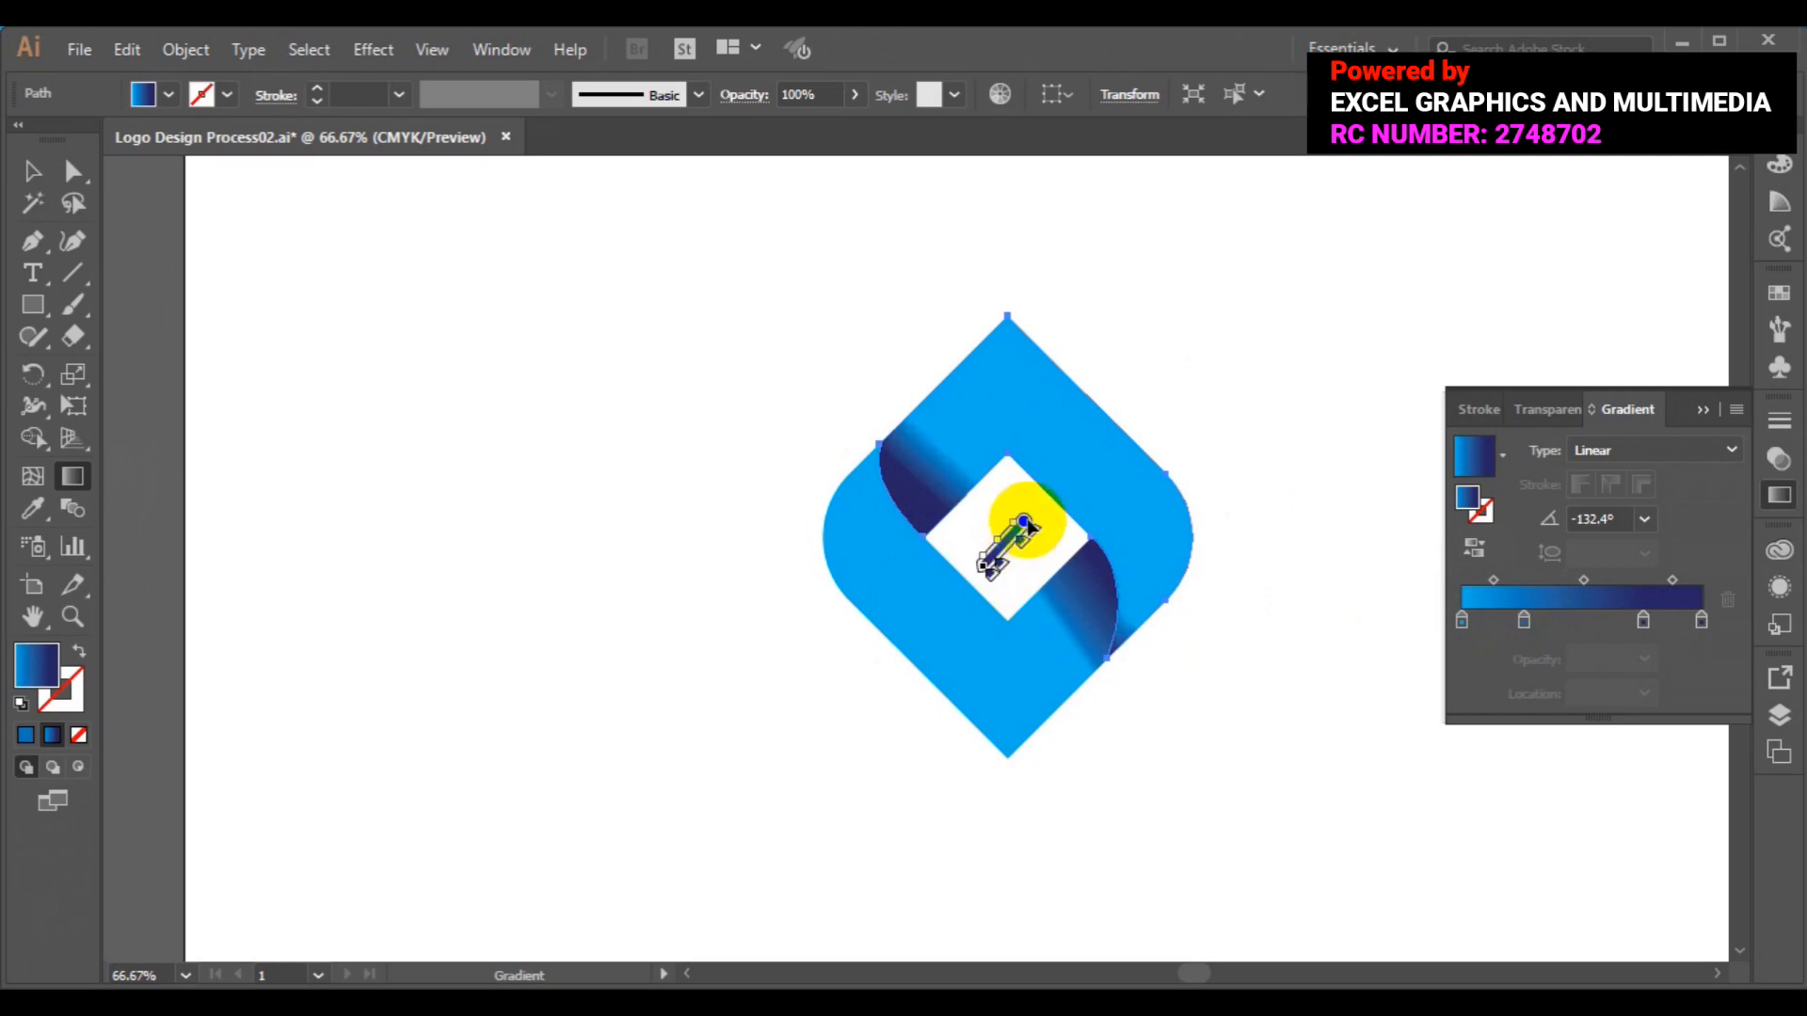
pyautogui.moveTo(1028, 524)
pyautogui.mouseDown()
pyautogui.moveTo(1034, 508)
pyautogui.moveTo(1001, 510)
pyautogui.mouseUp()
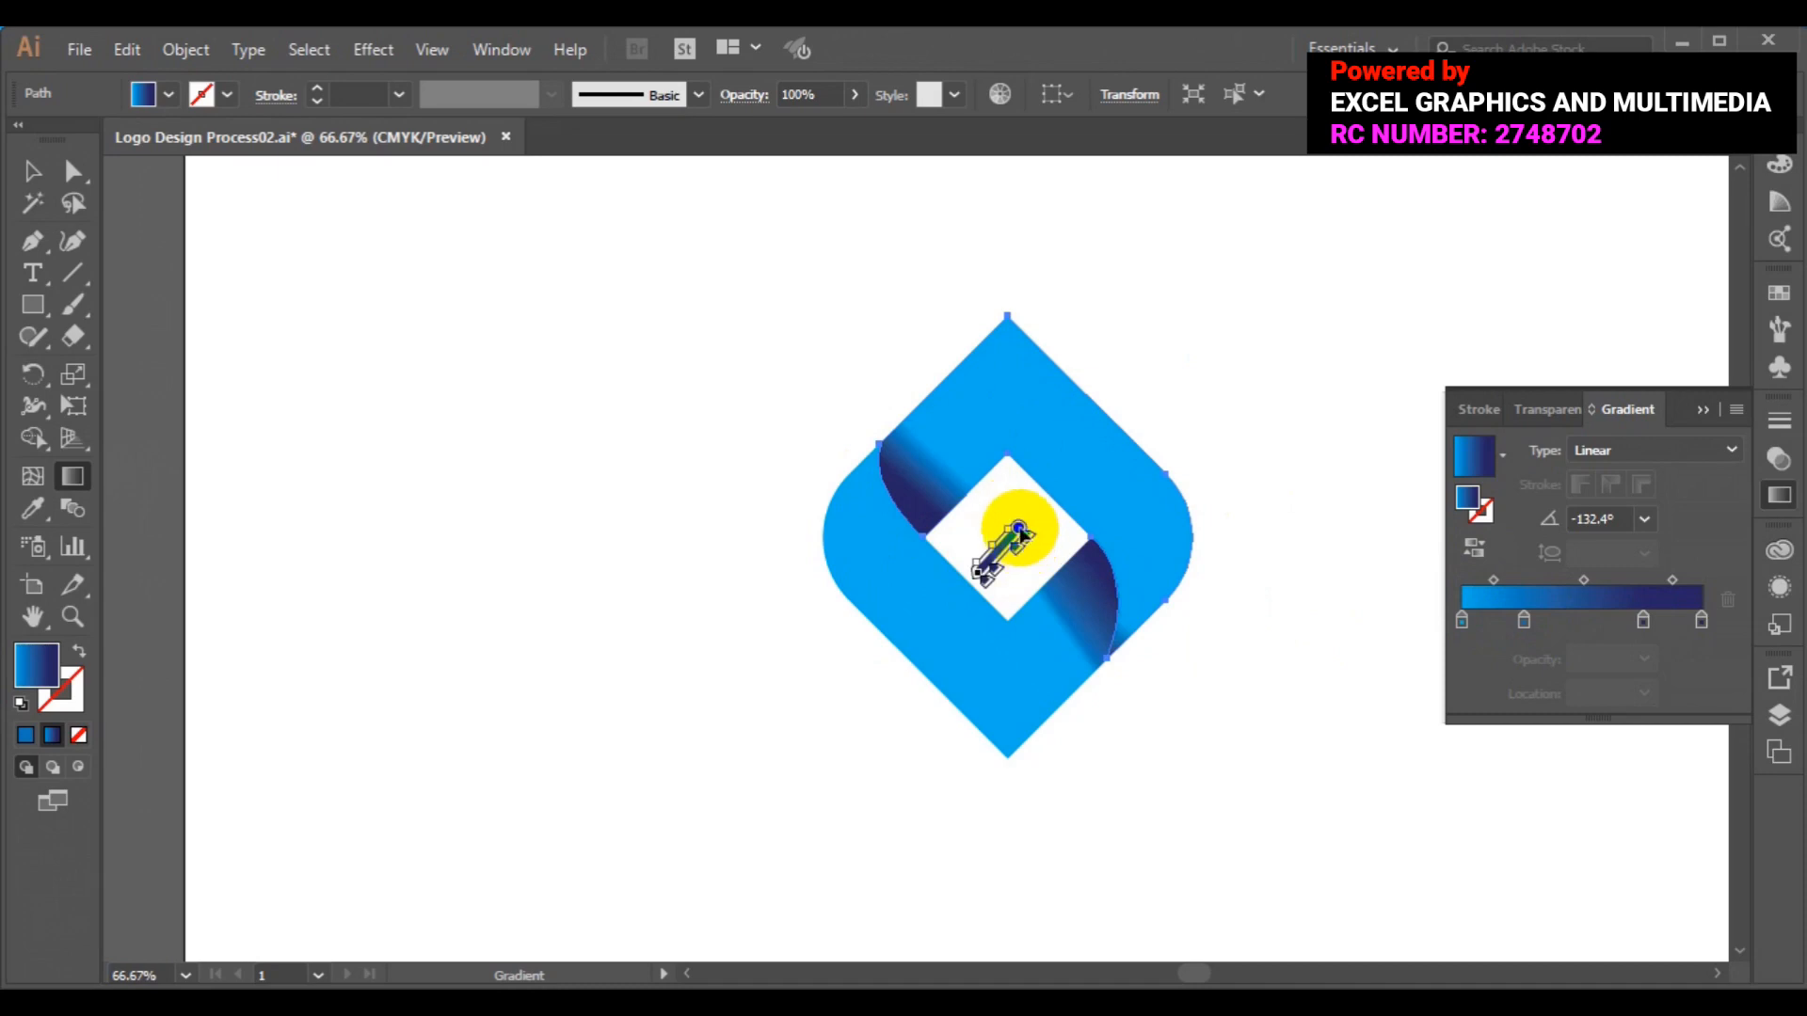
pyautogui.moveTo(1022, 534); pyautogui.dragTo(1026, 520)
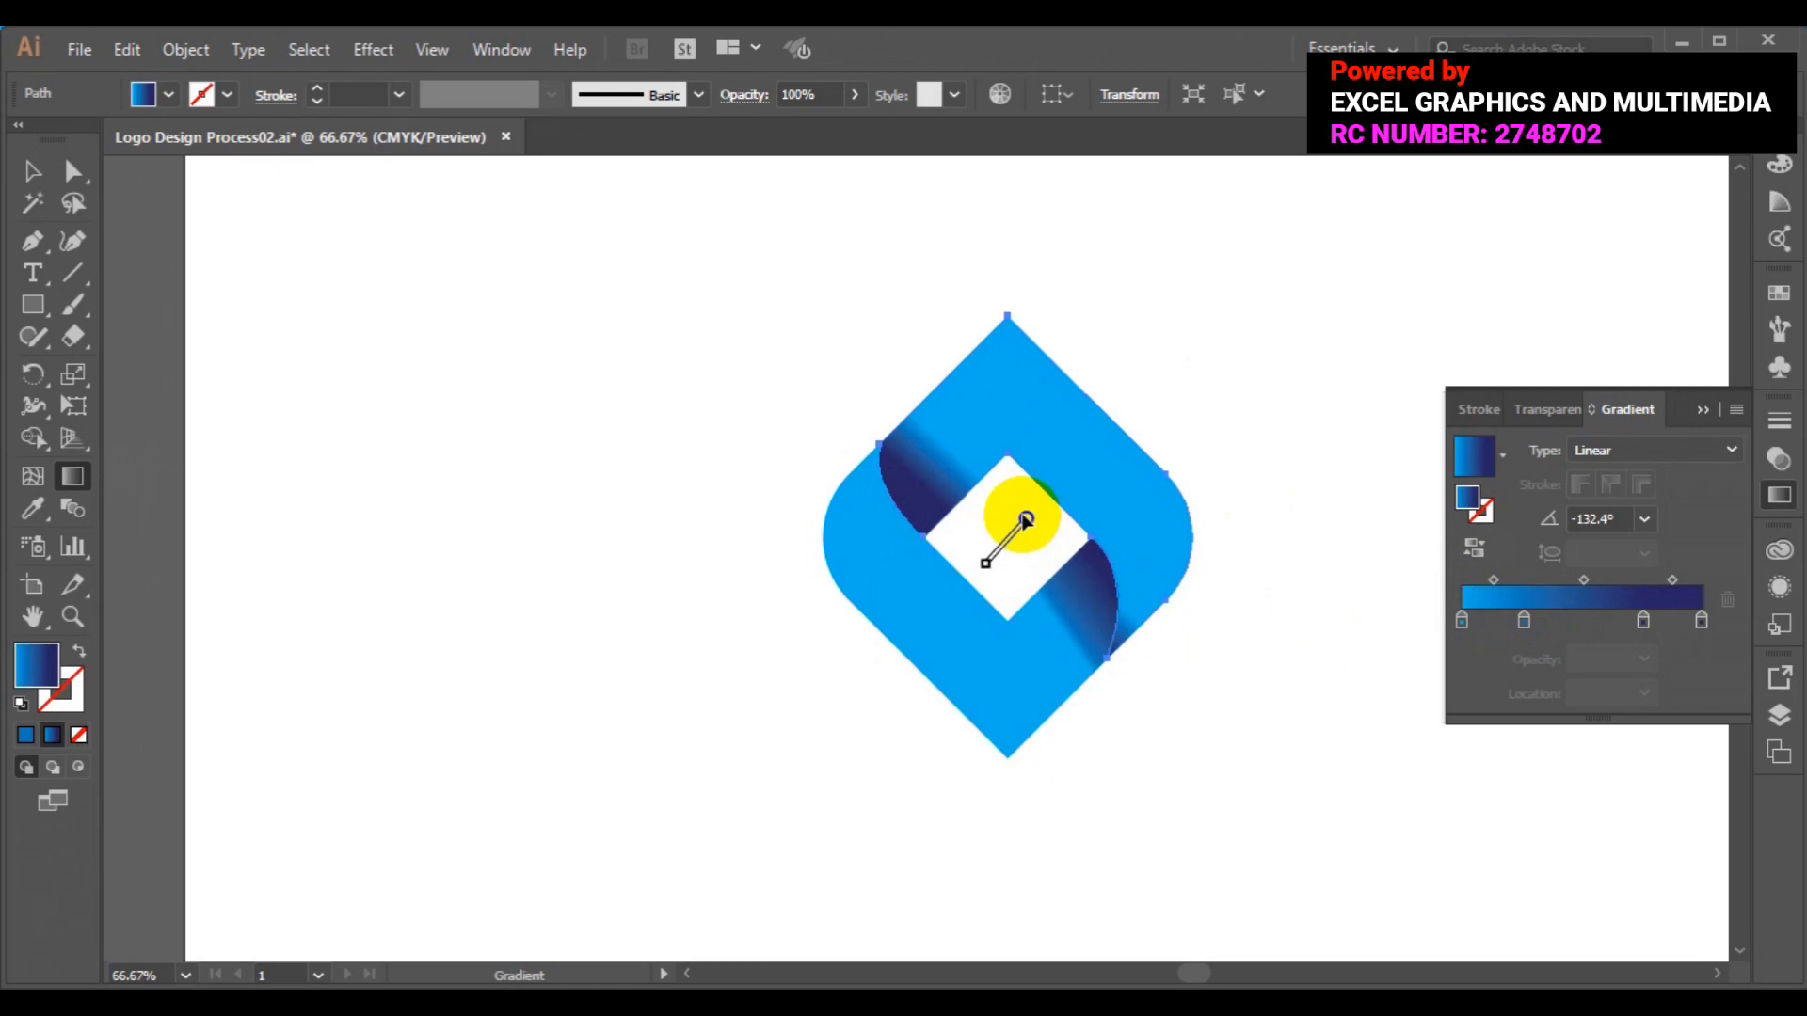
# Copy the lower-left band's gradient onto the upper-right band with the Eyedropper.
pyautogui.click(36, 169)
pyautogui.click(586, 500)
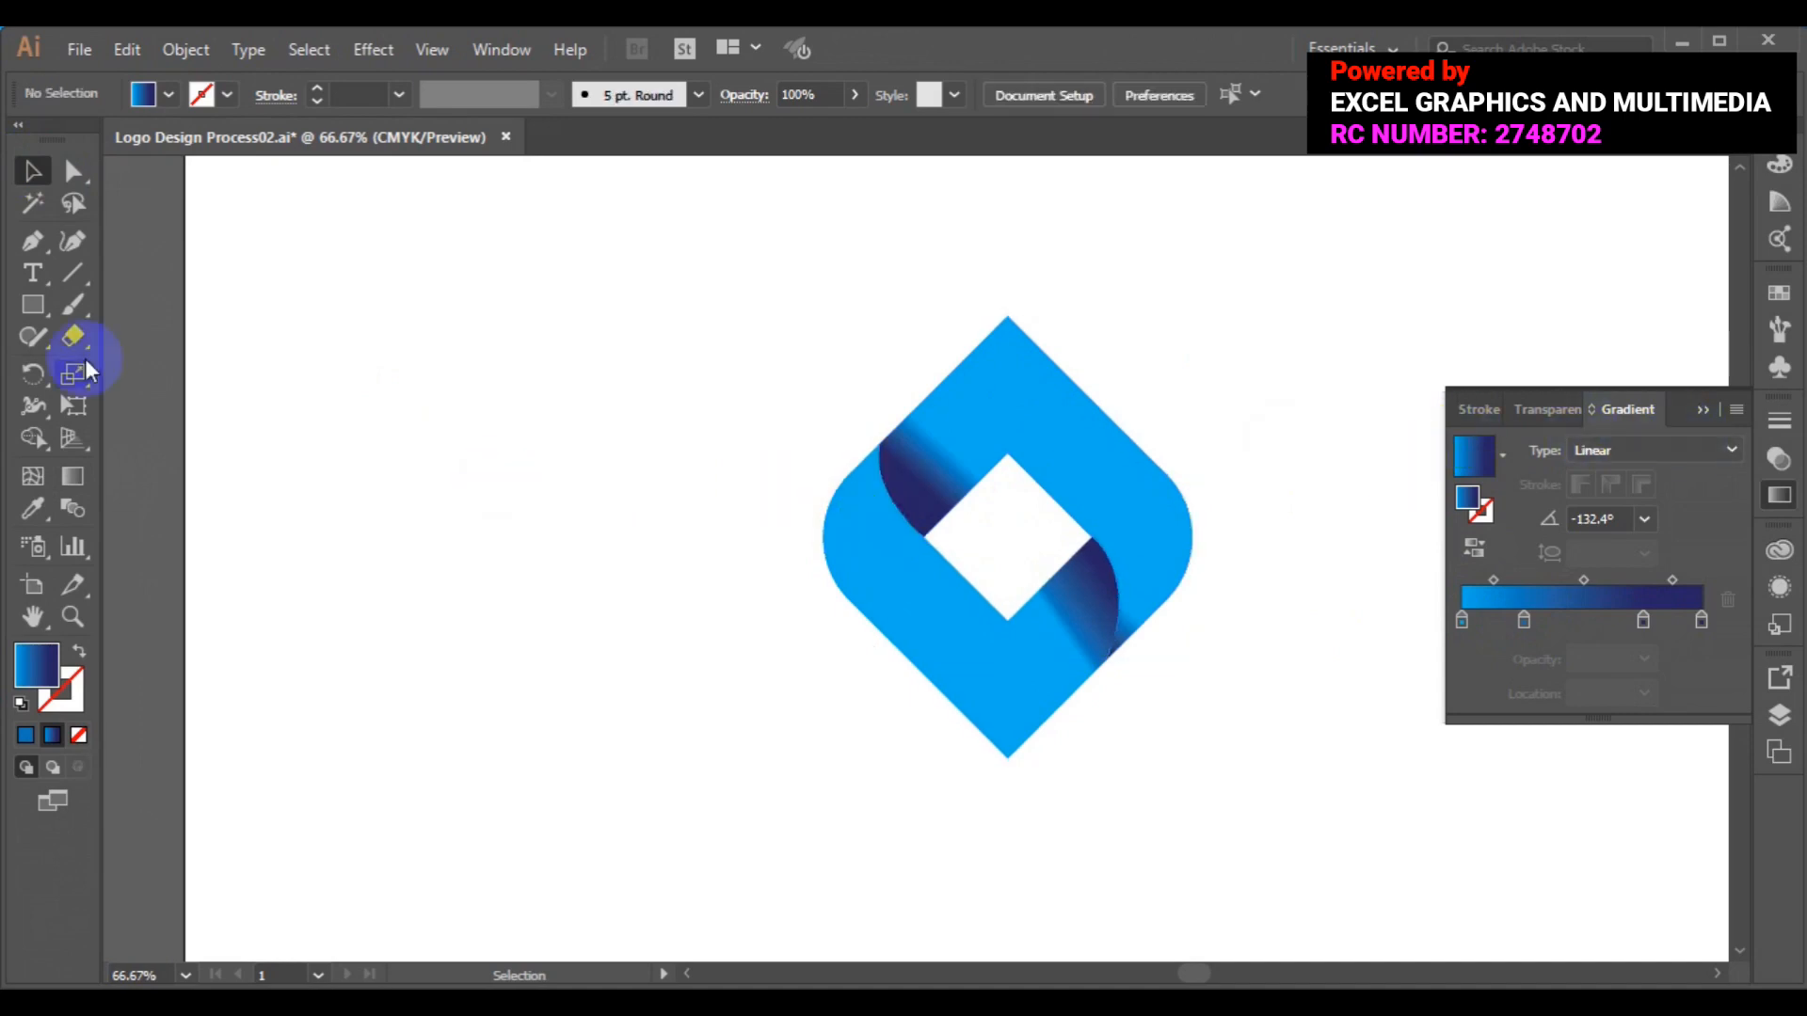
pyautogui.press('ctrl')
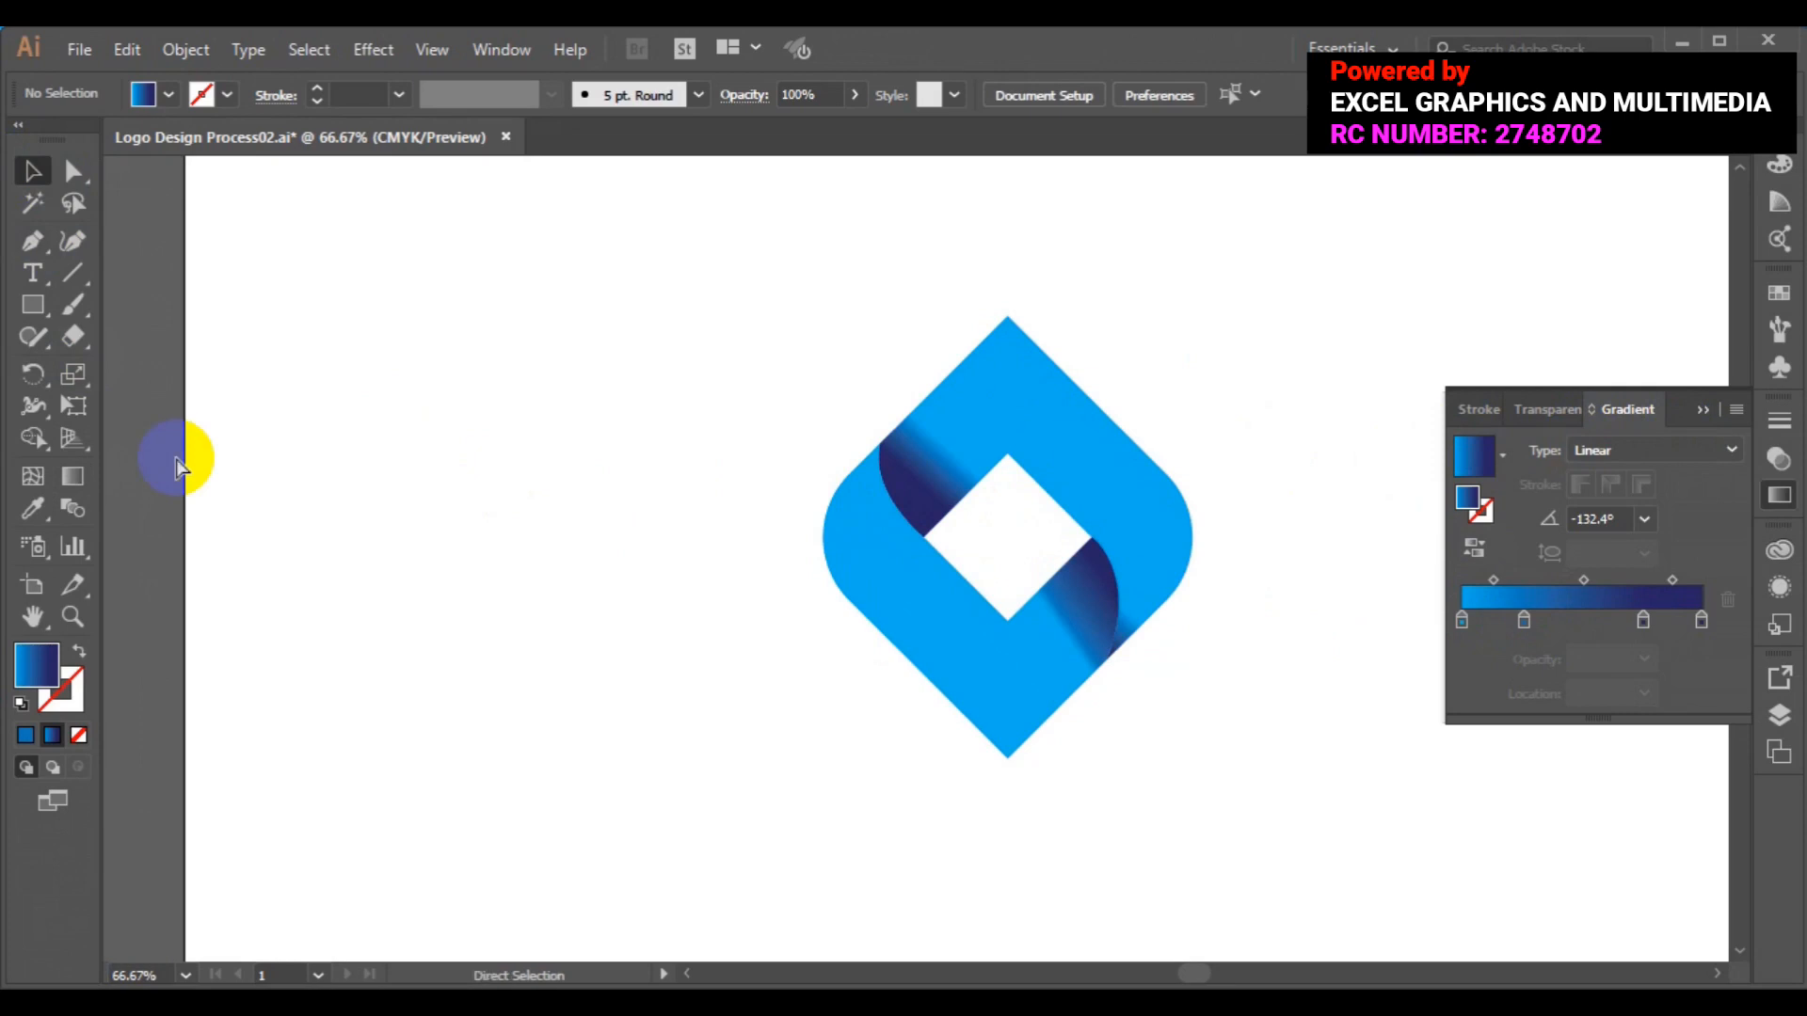
pyautogui.hotkey('ctrl', '1')
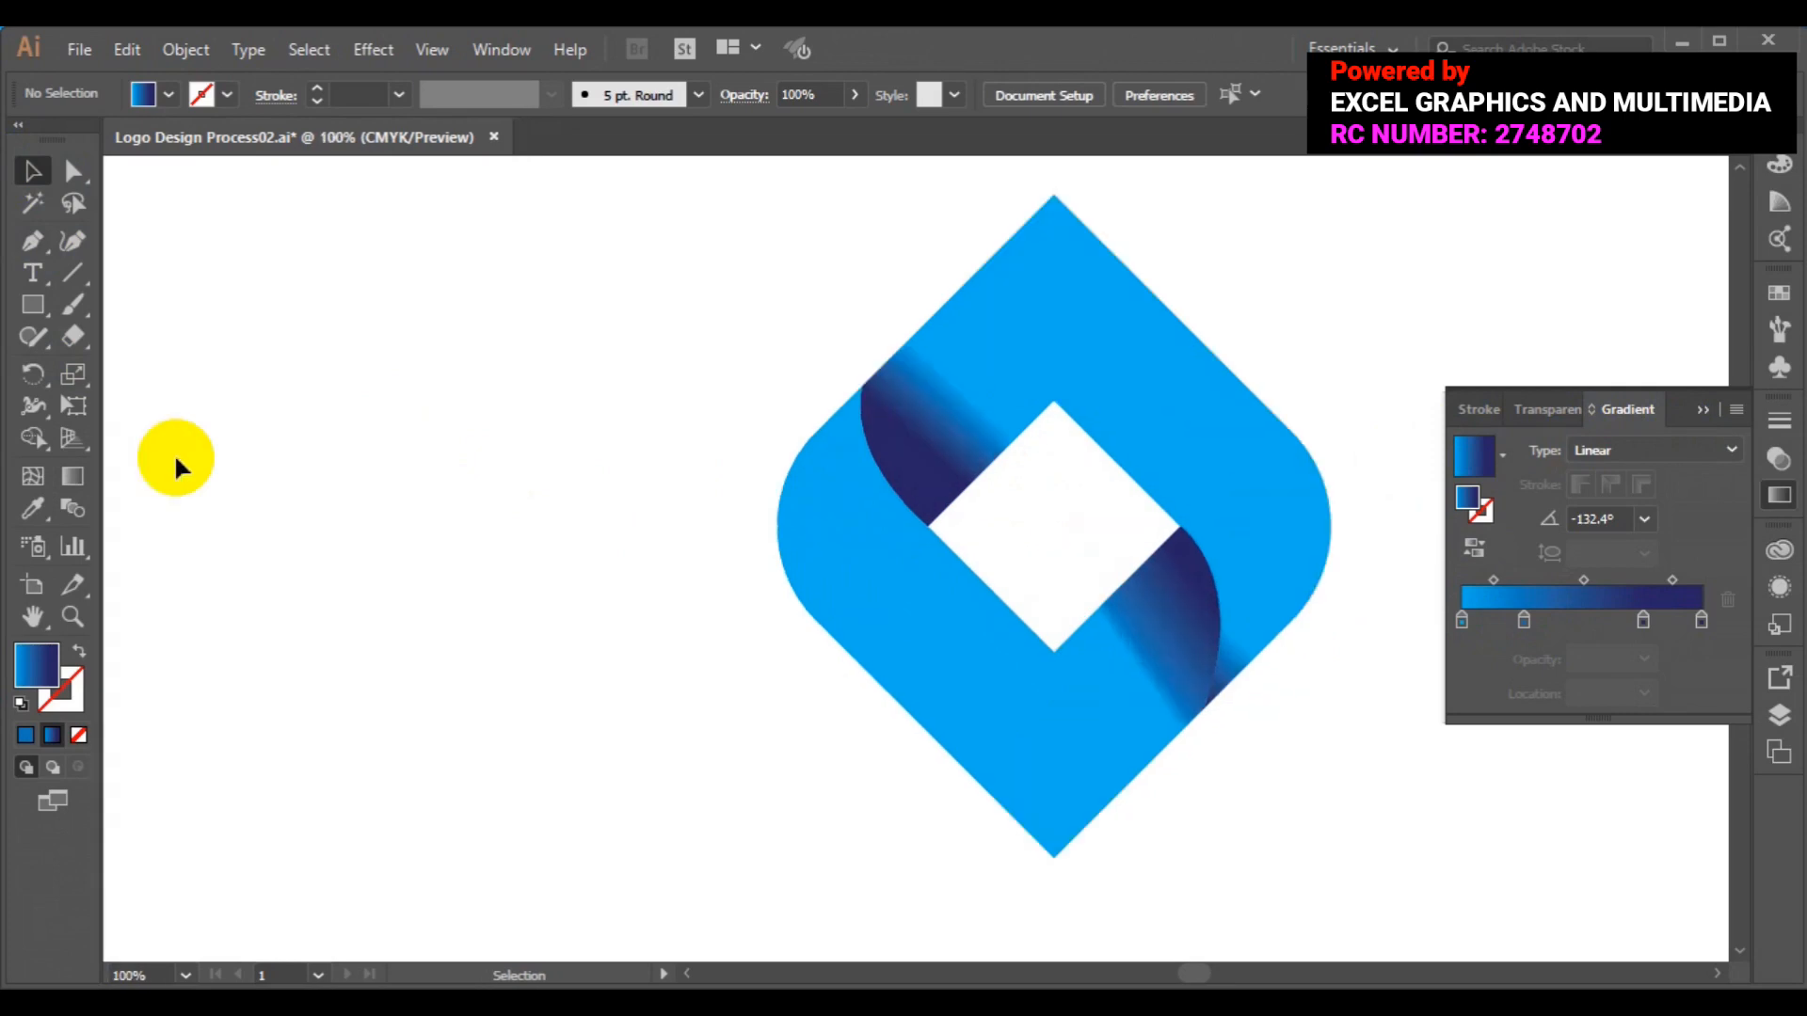
pyautogui.hotkey('ctrl', '+')
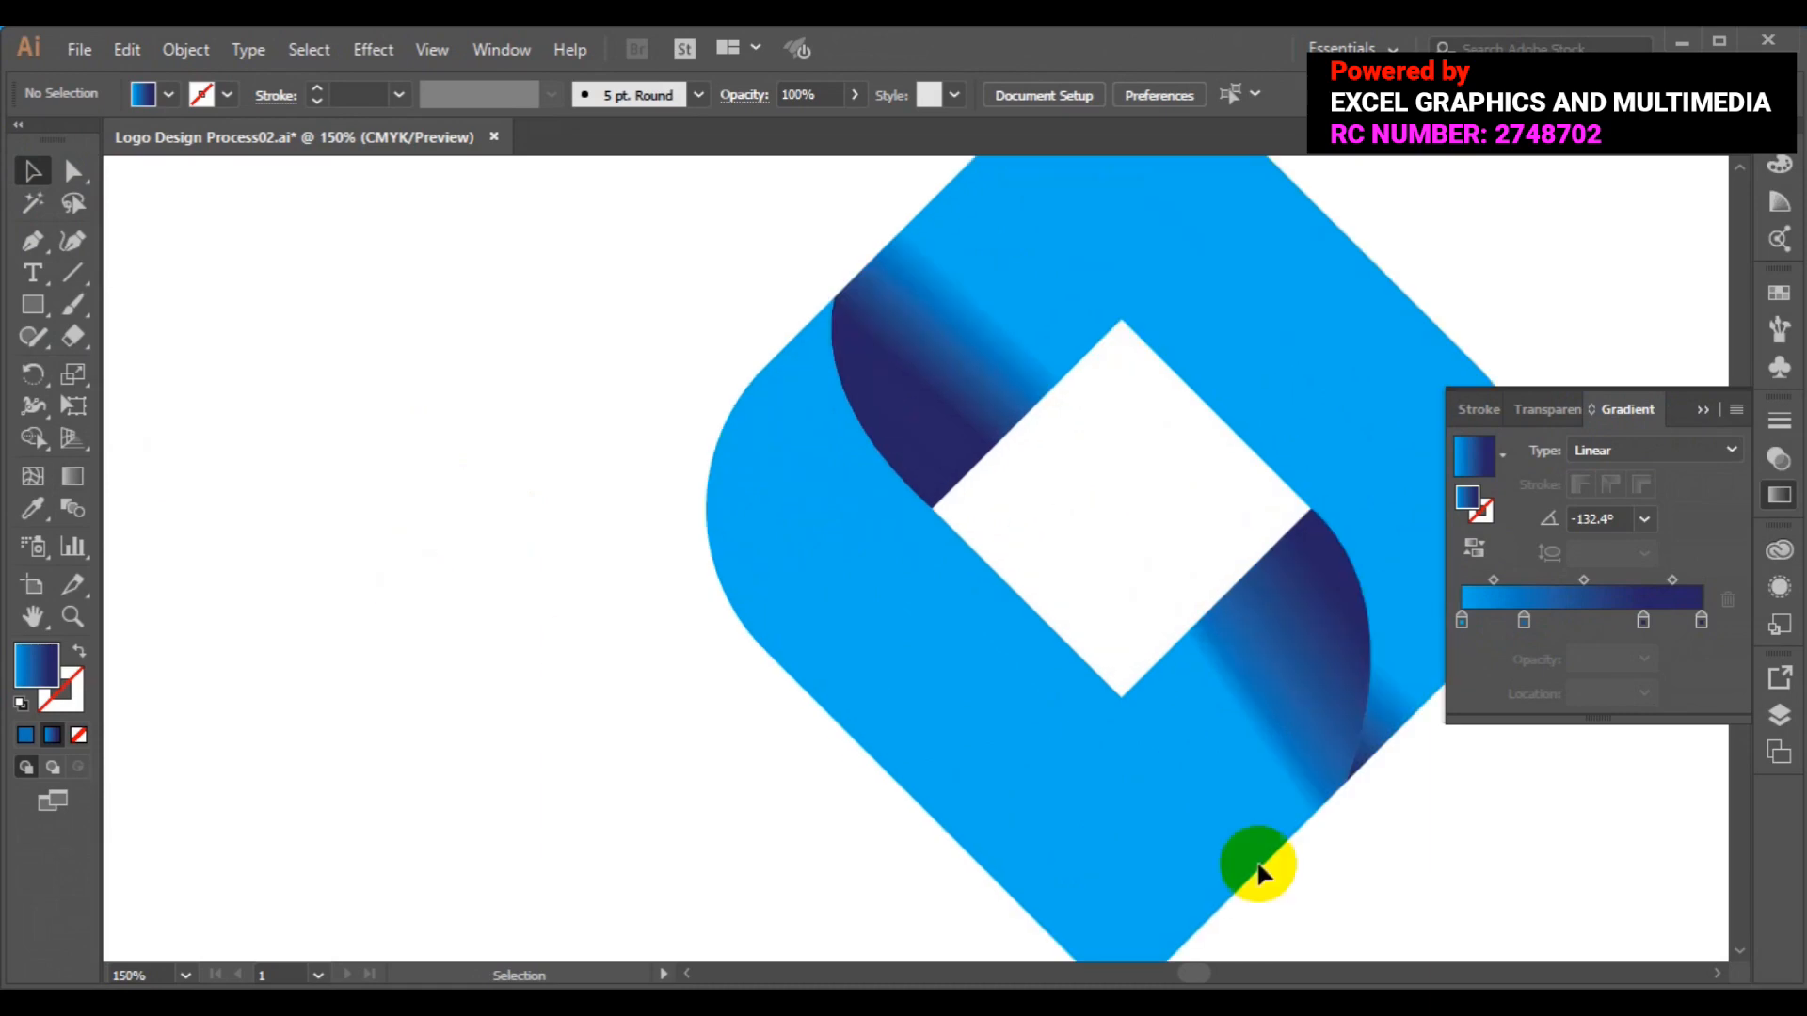
pyautogui.click(1718, 974)
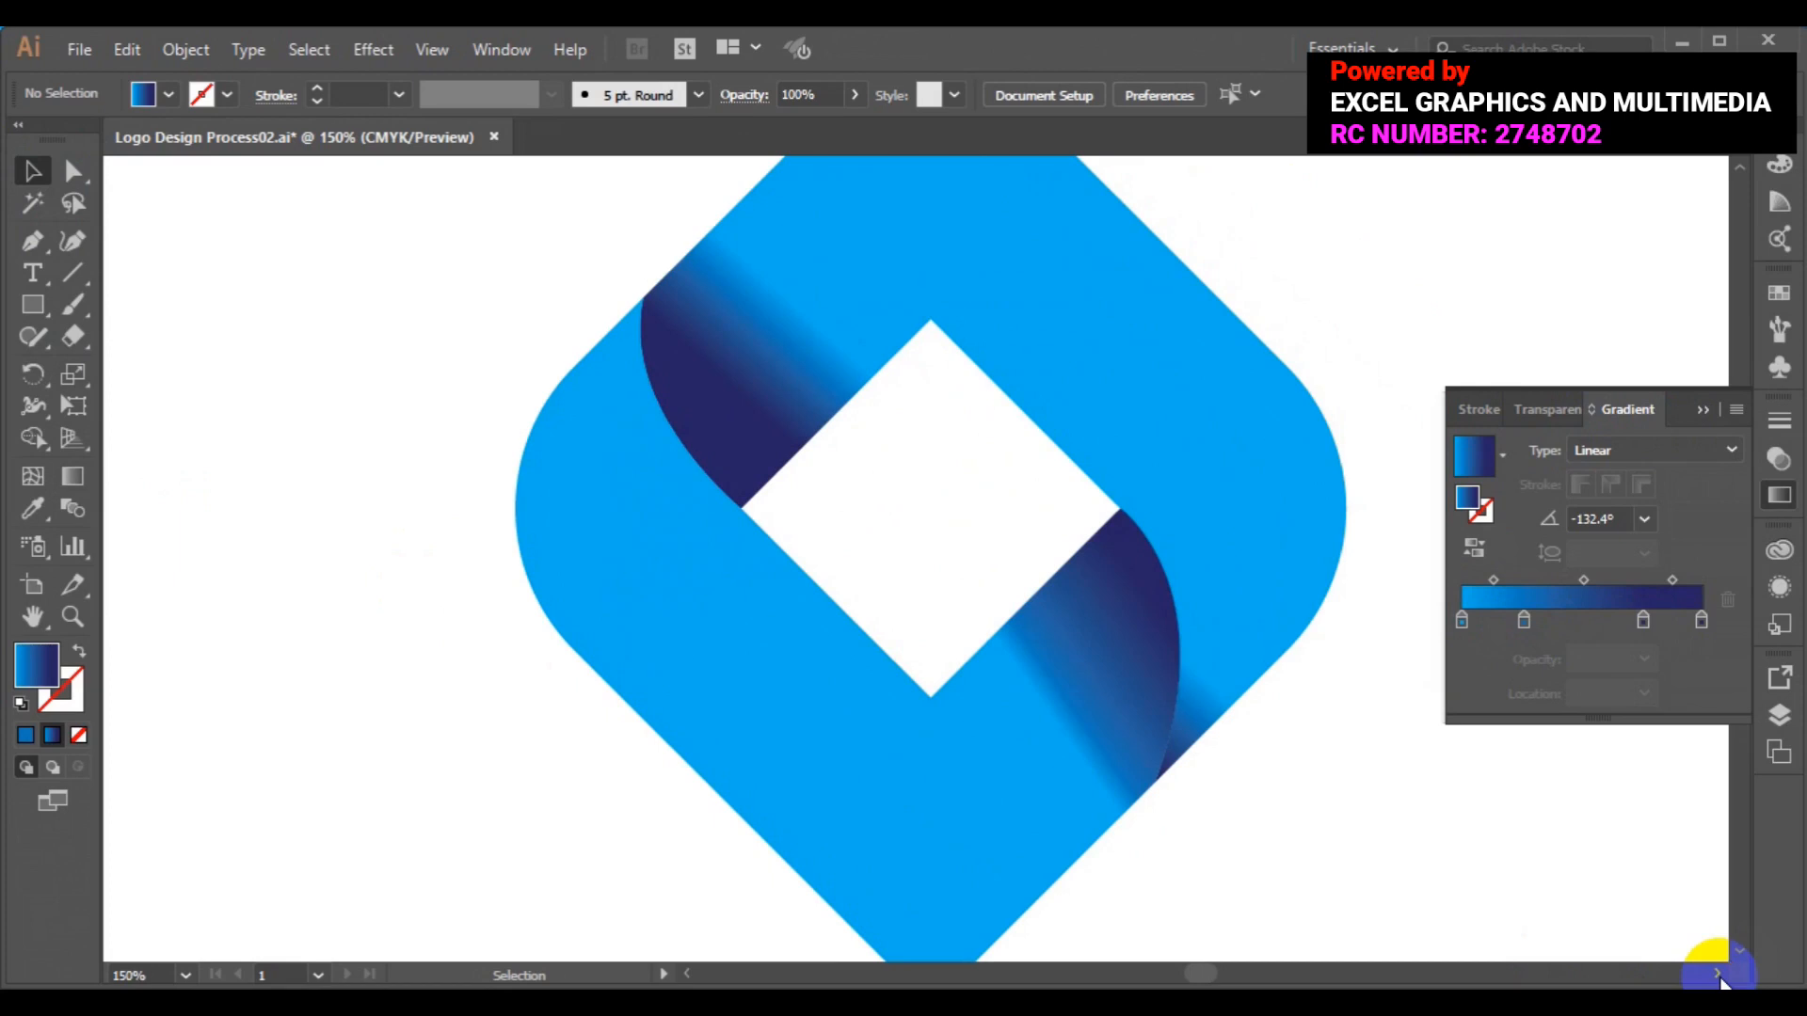
pyautogui.click(1719, 974)
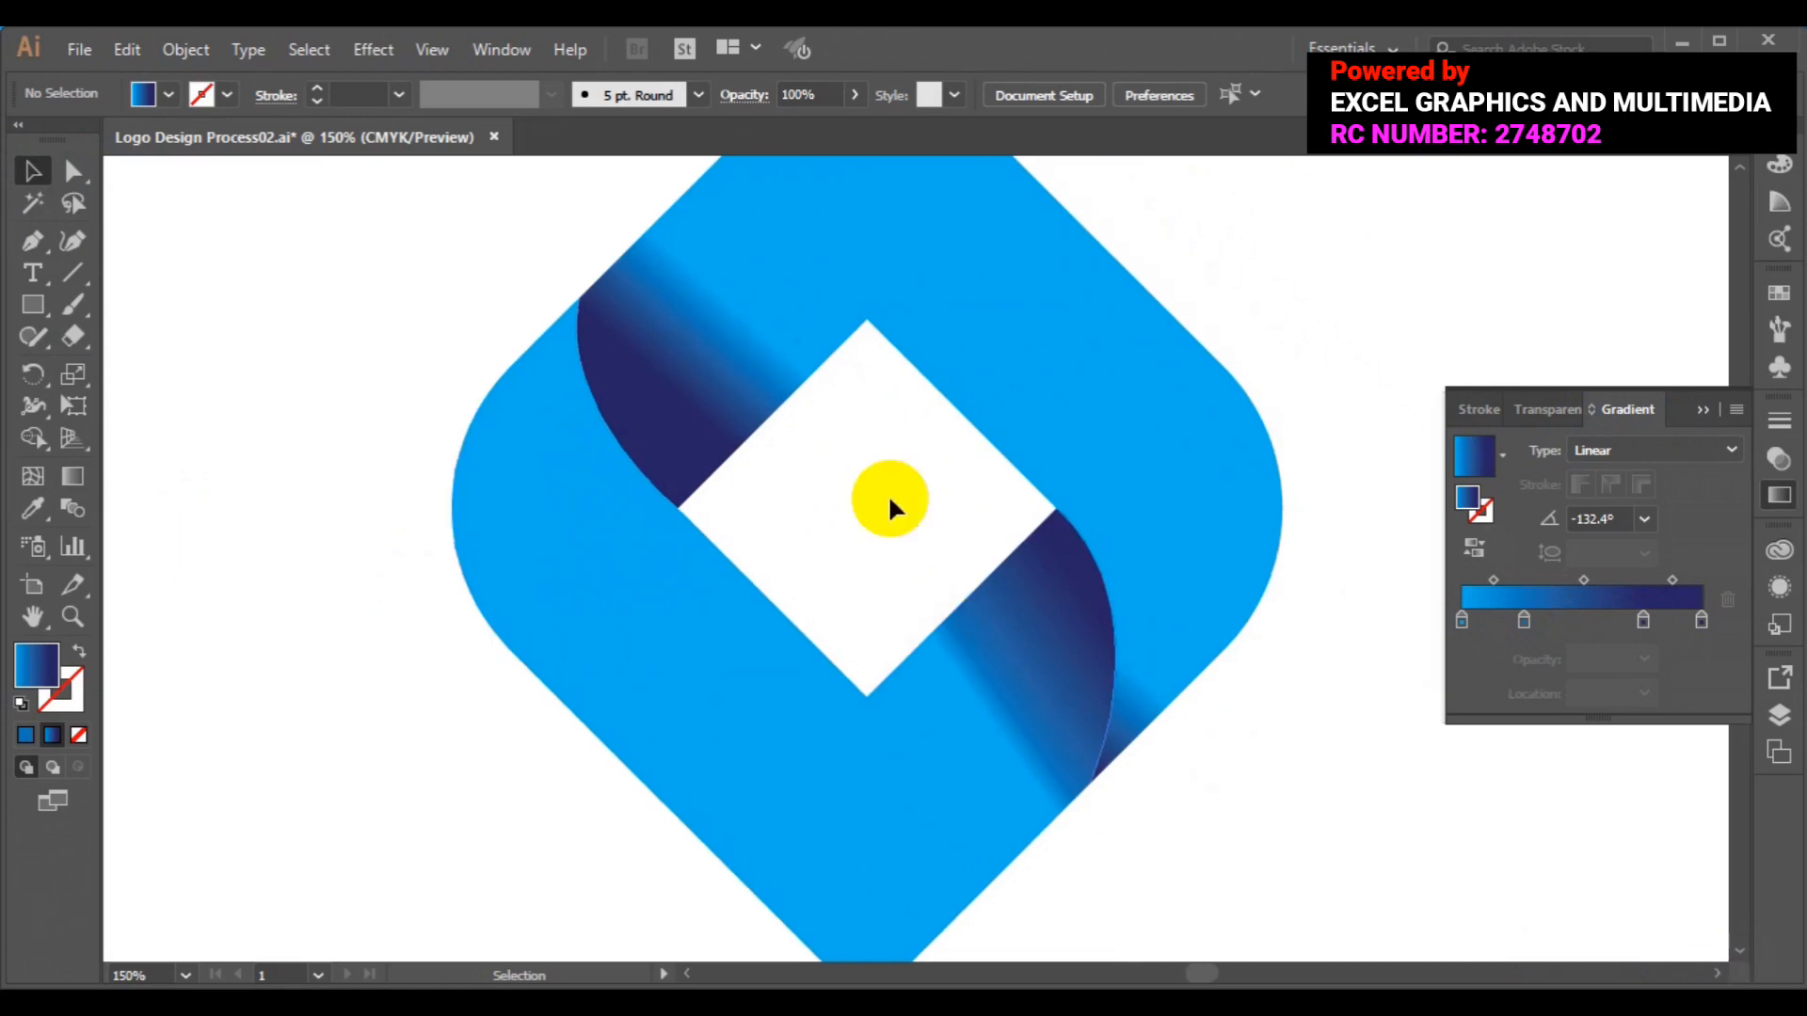
pyautogui.click(736, 391)
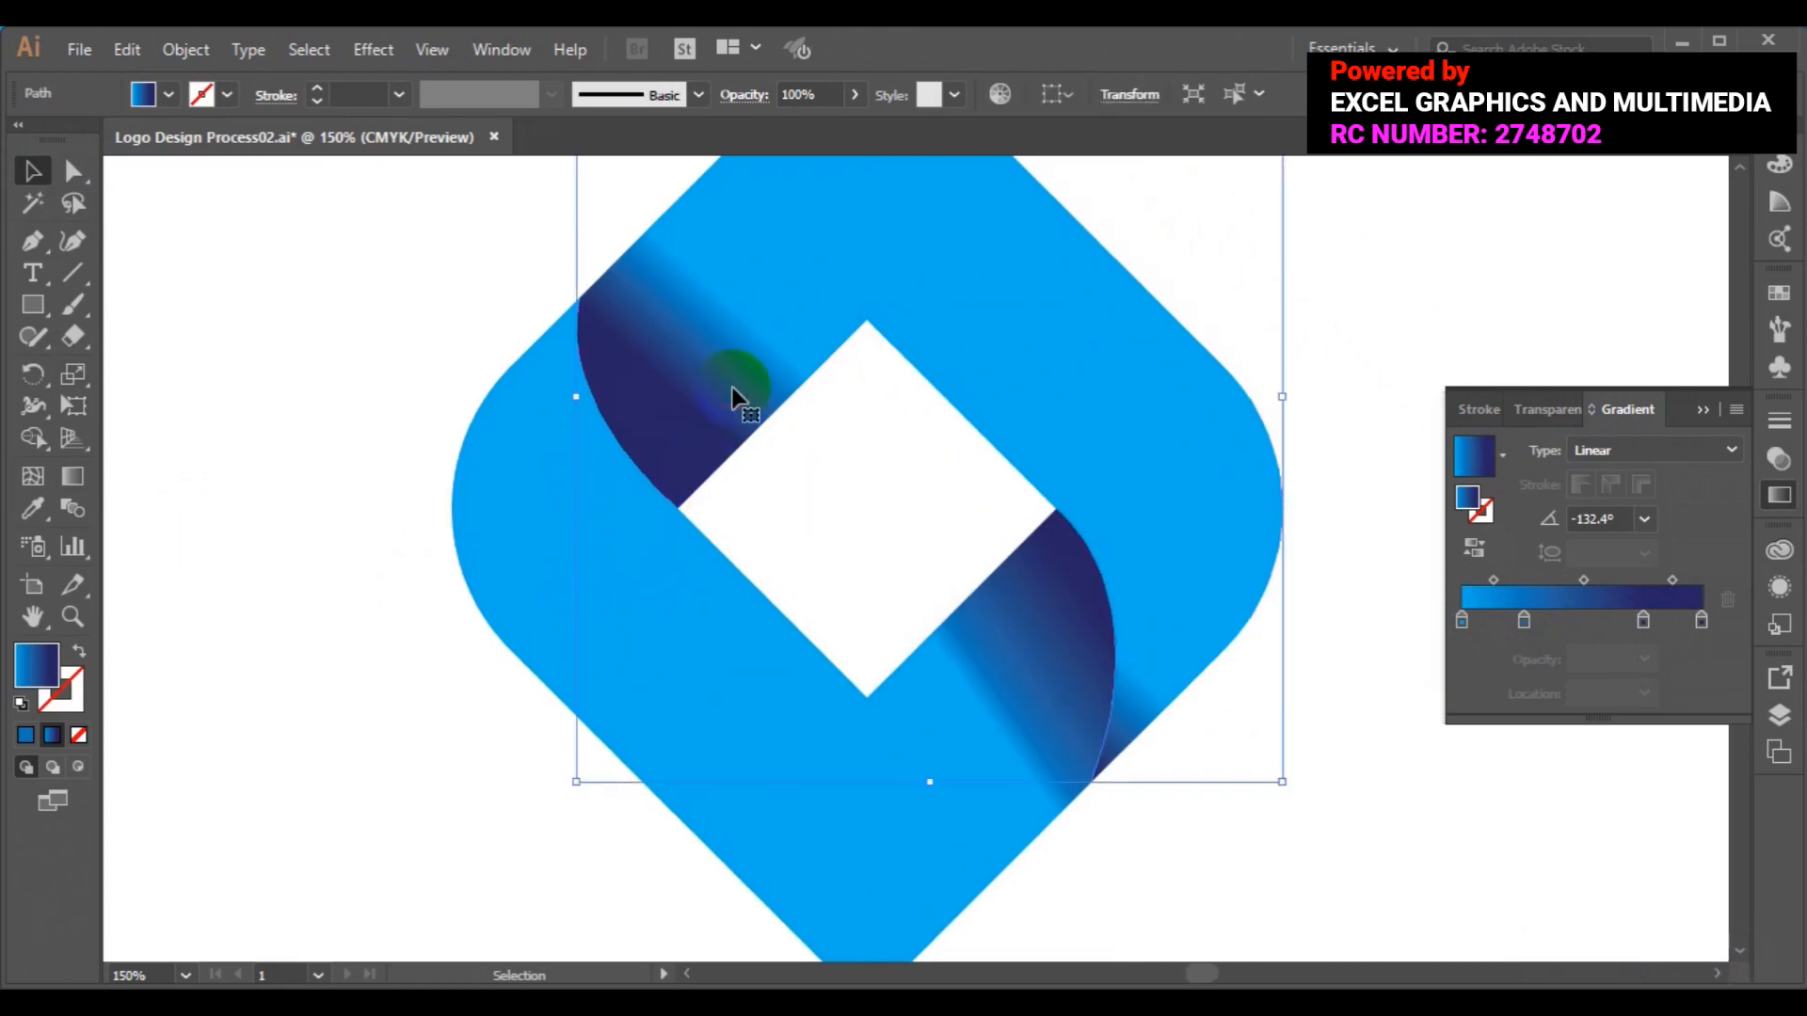
pyautogui.click(36, 508)
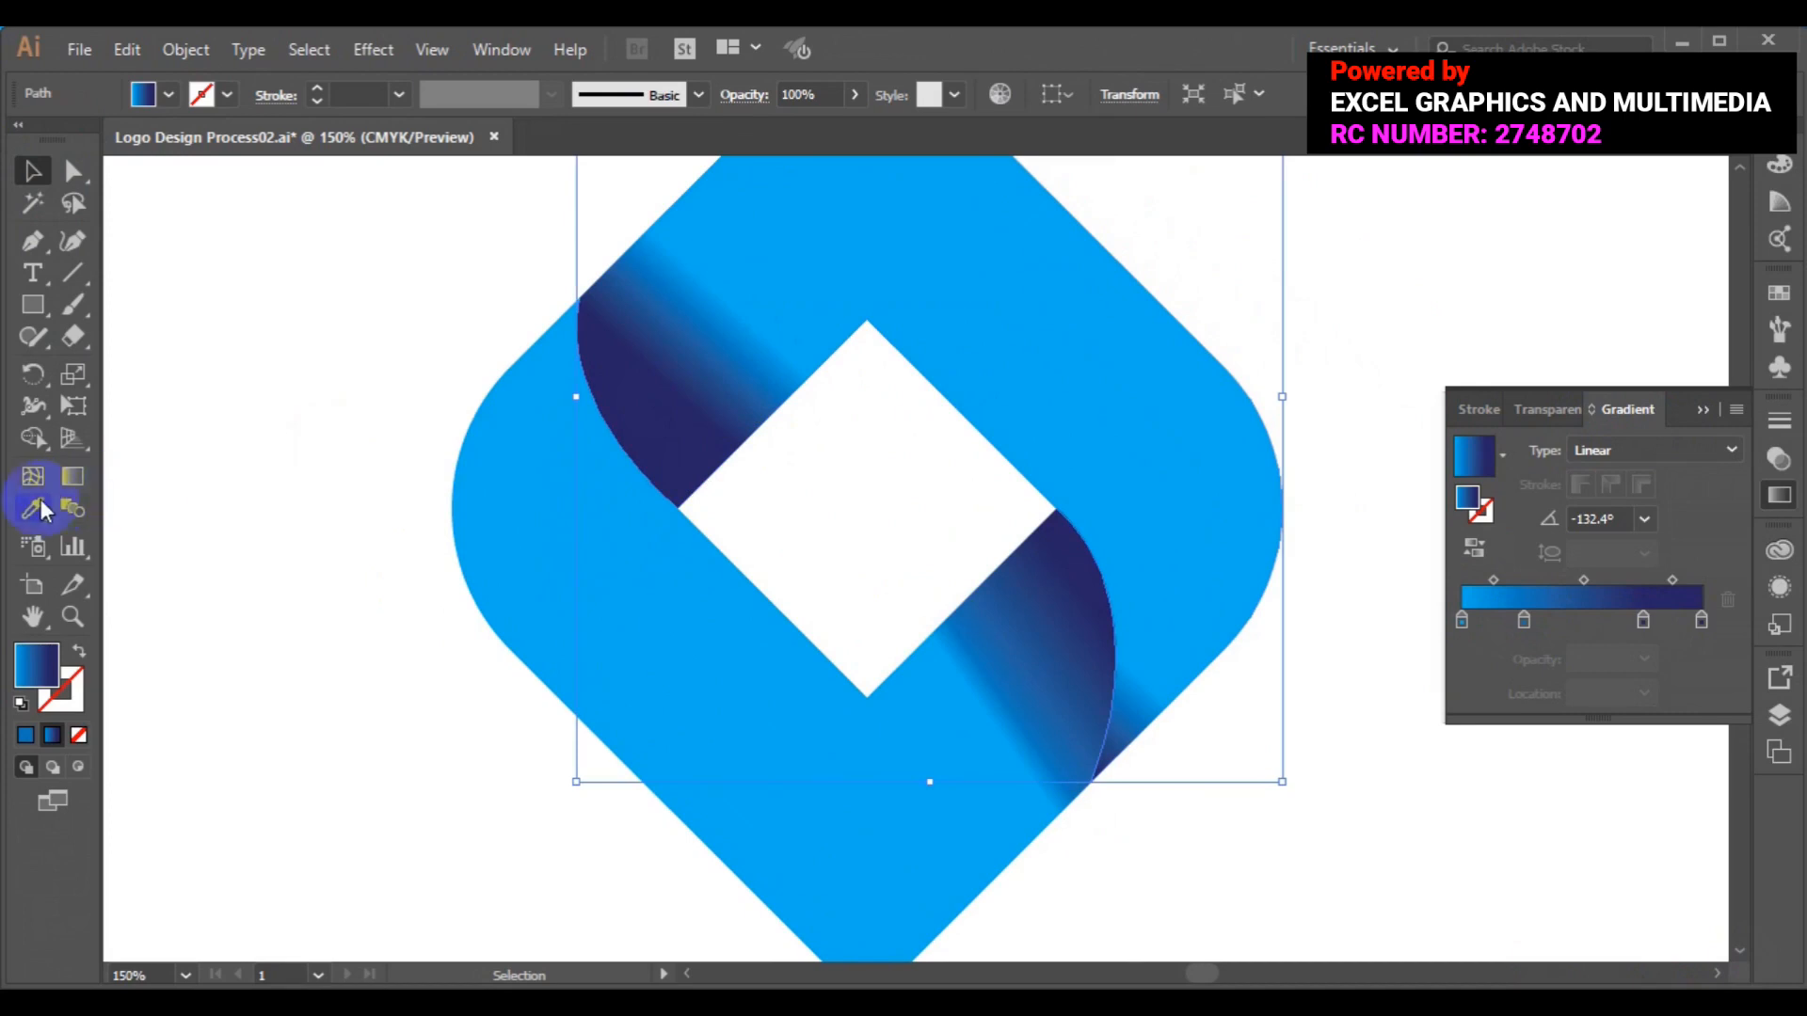
pyautogui.click(684, 674)
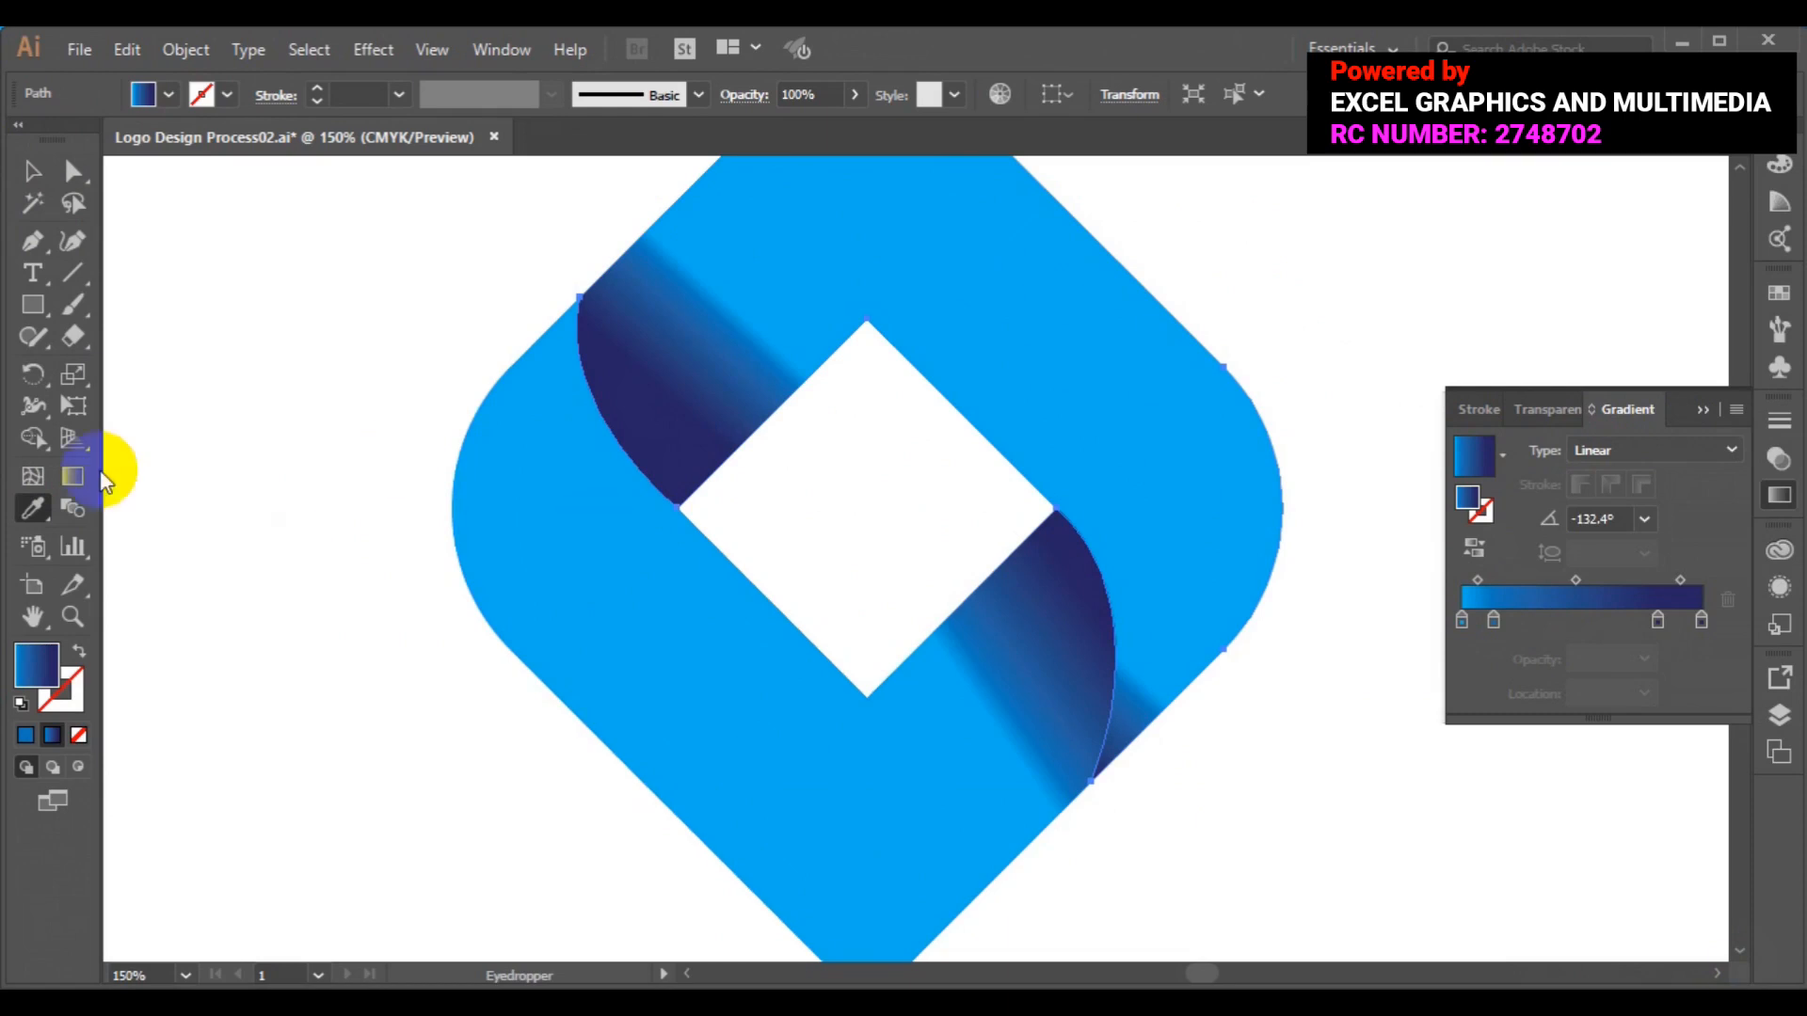
pyautogui.click(33, 175)
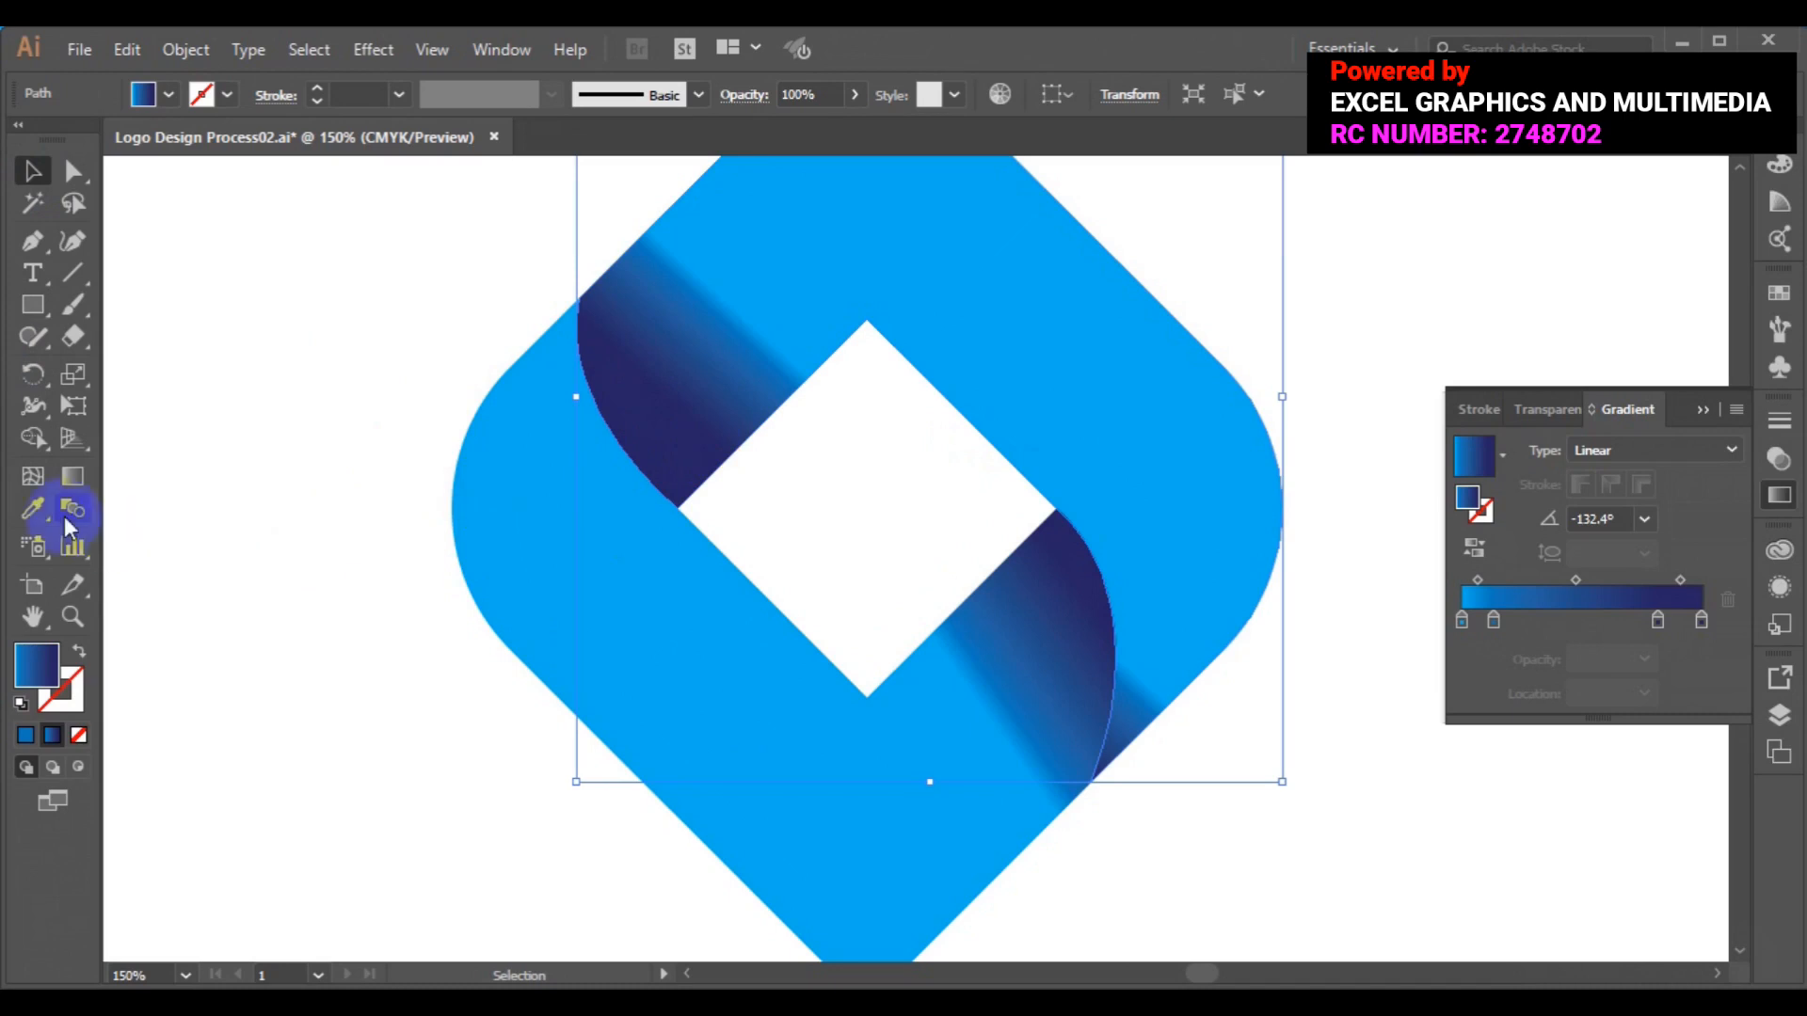
# Shift the upper-right band's gradient slightly up and to the right with the Gradient tool, keeping its -132.4° angle.
pyautogui.click(72, 476)
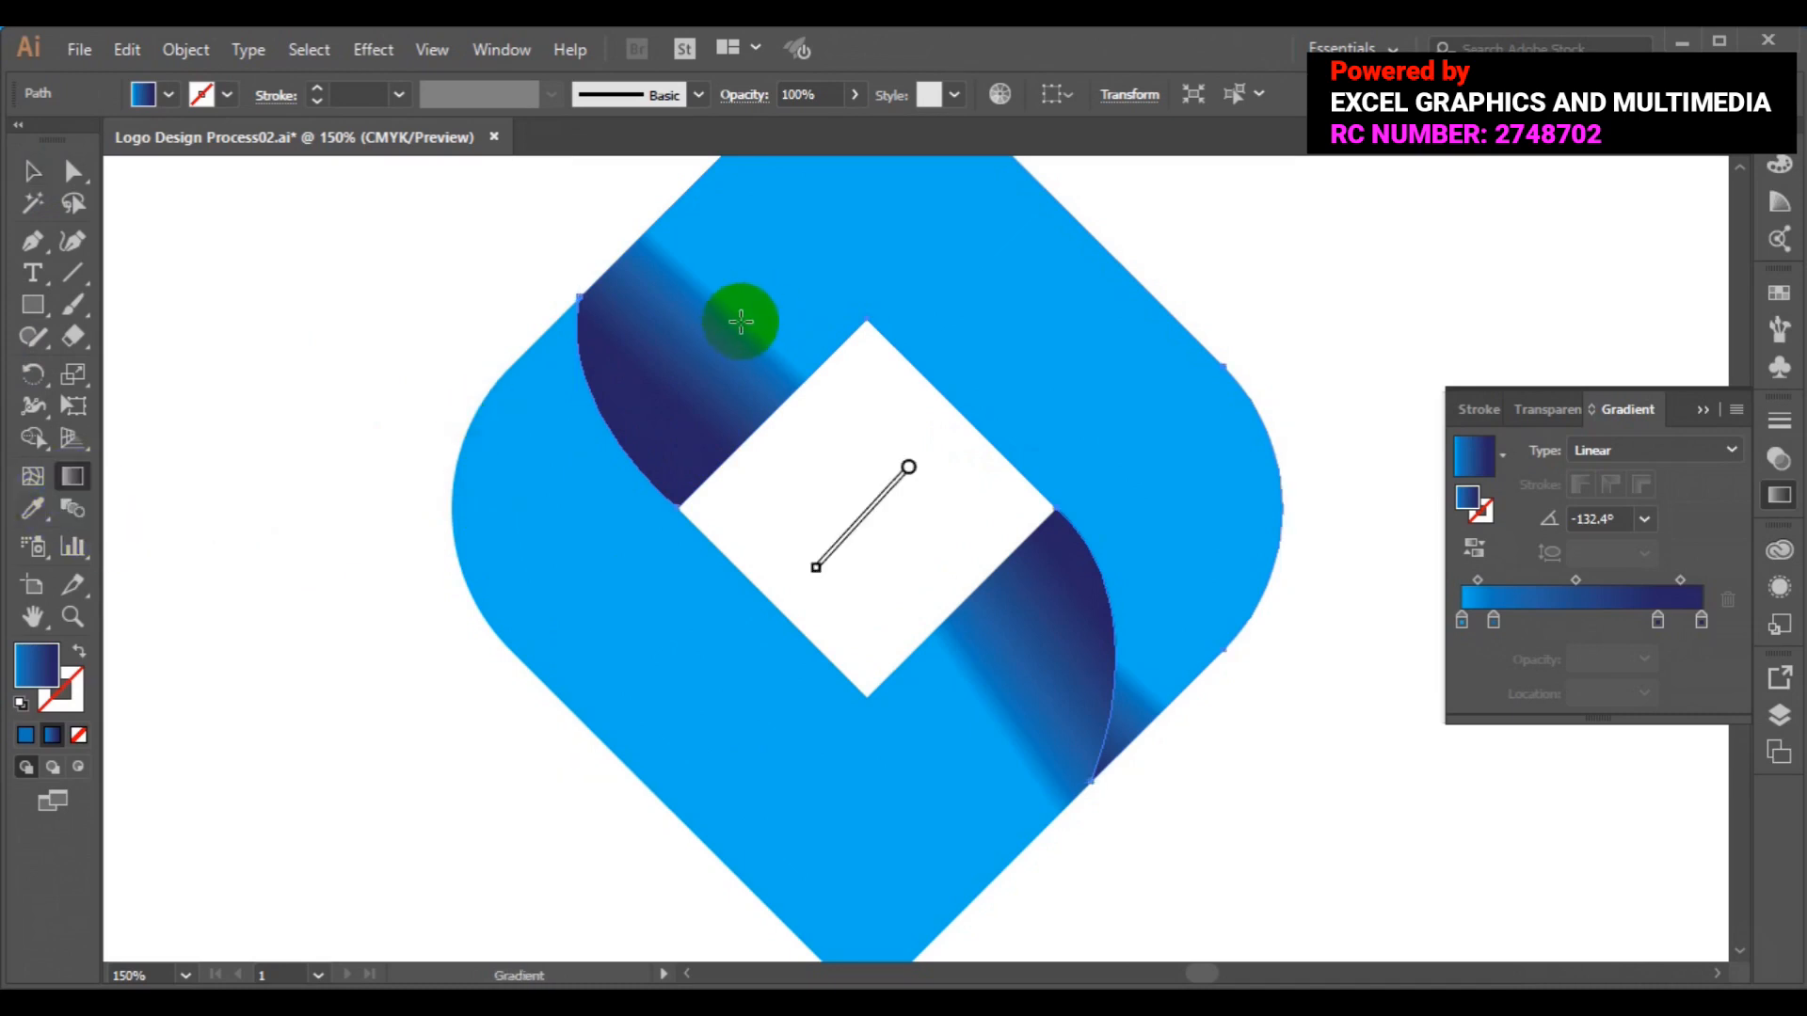
pyautogui.moveTo(851, 532)
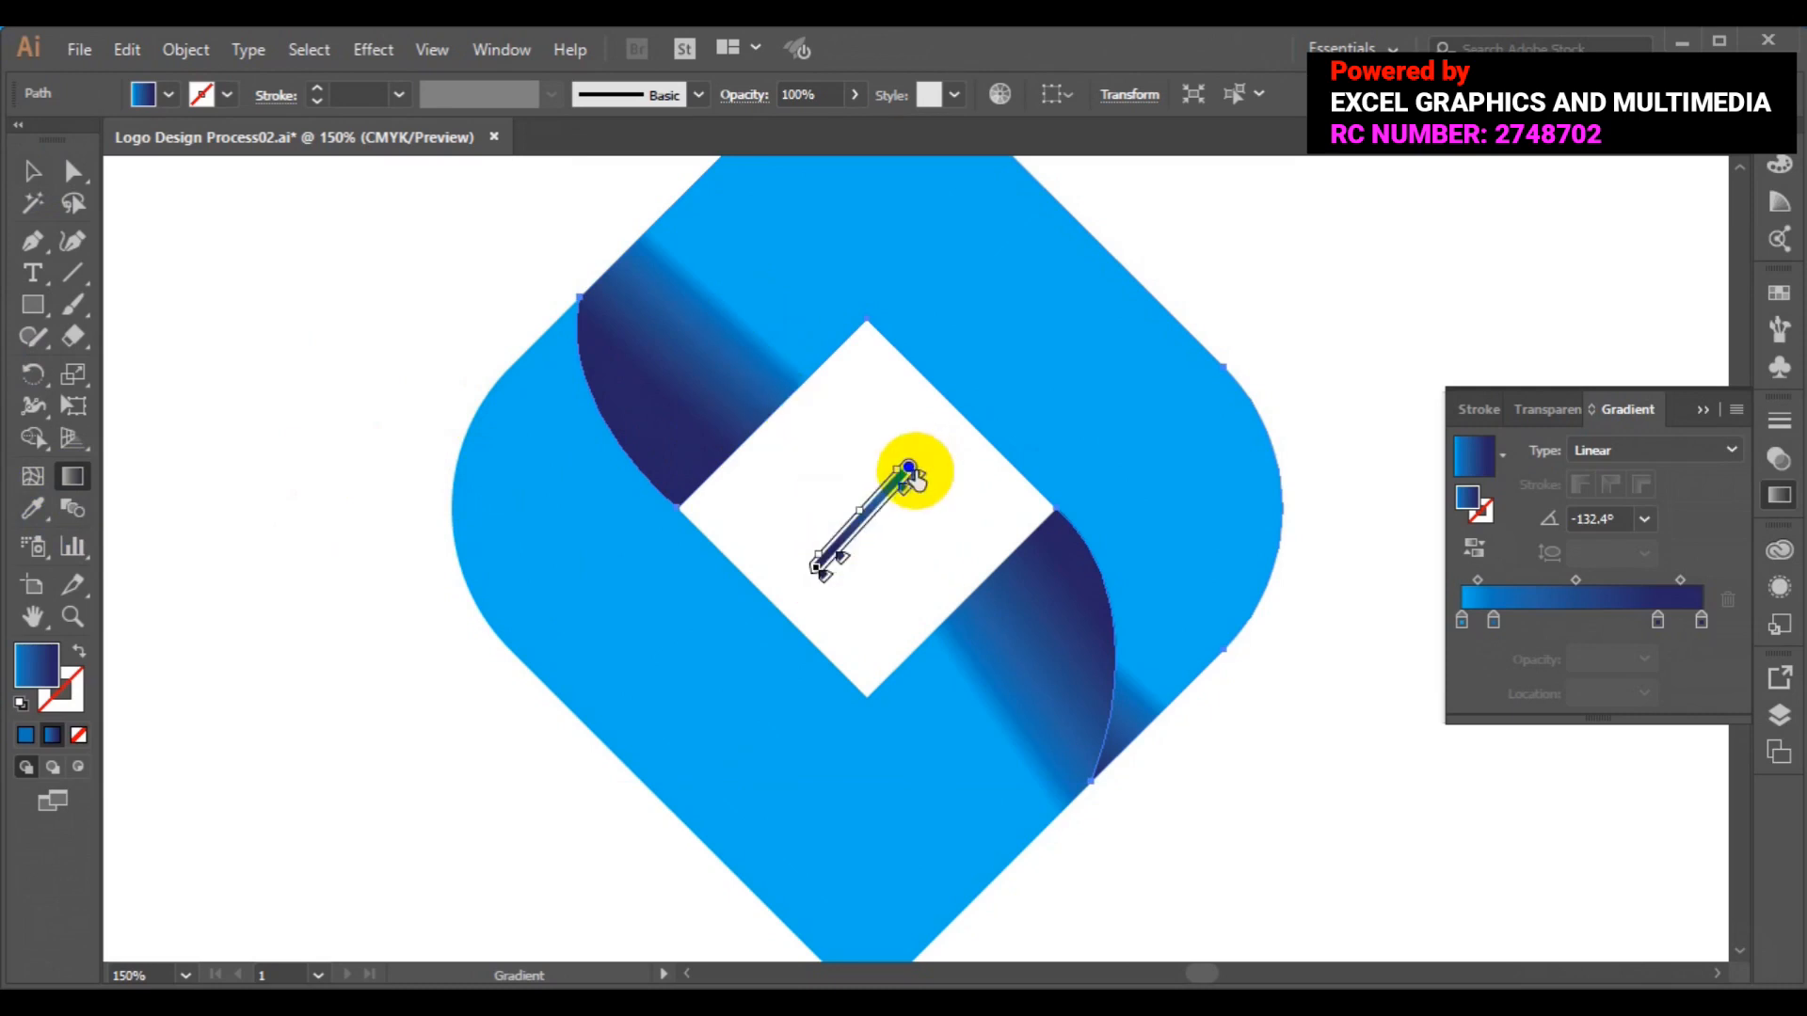
pyautogui.moveTo(904, 468); pyautogui.dragTo(846, 420)
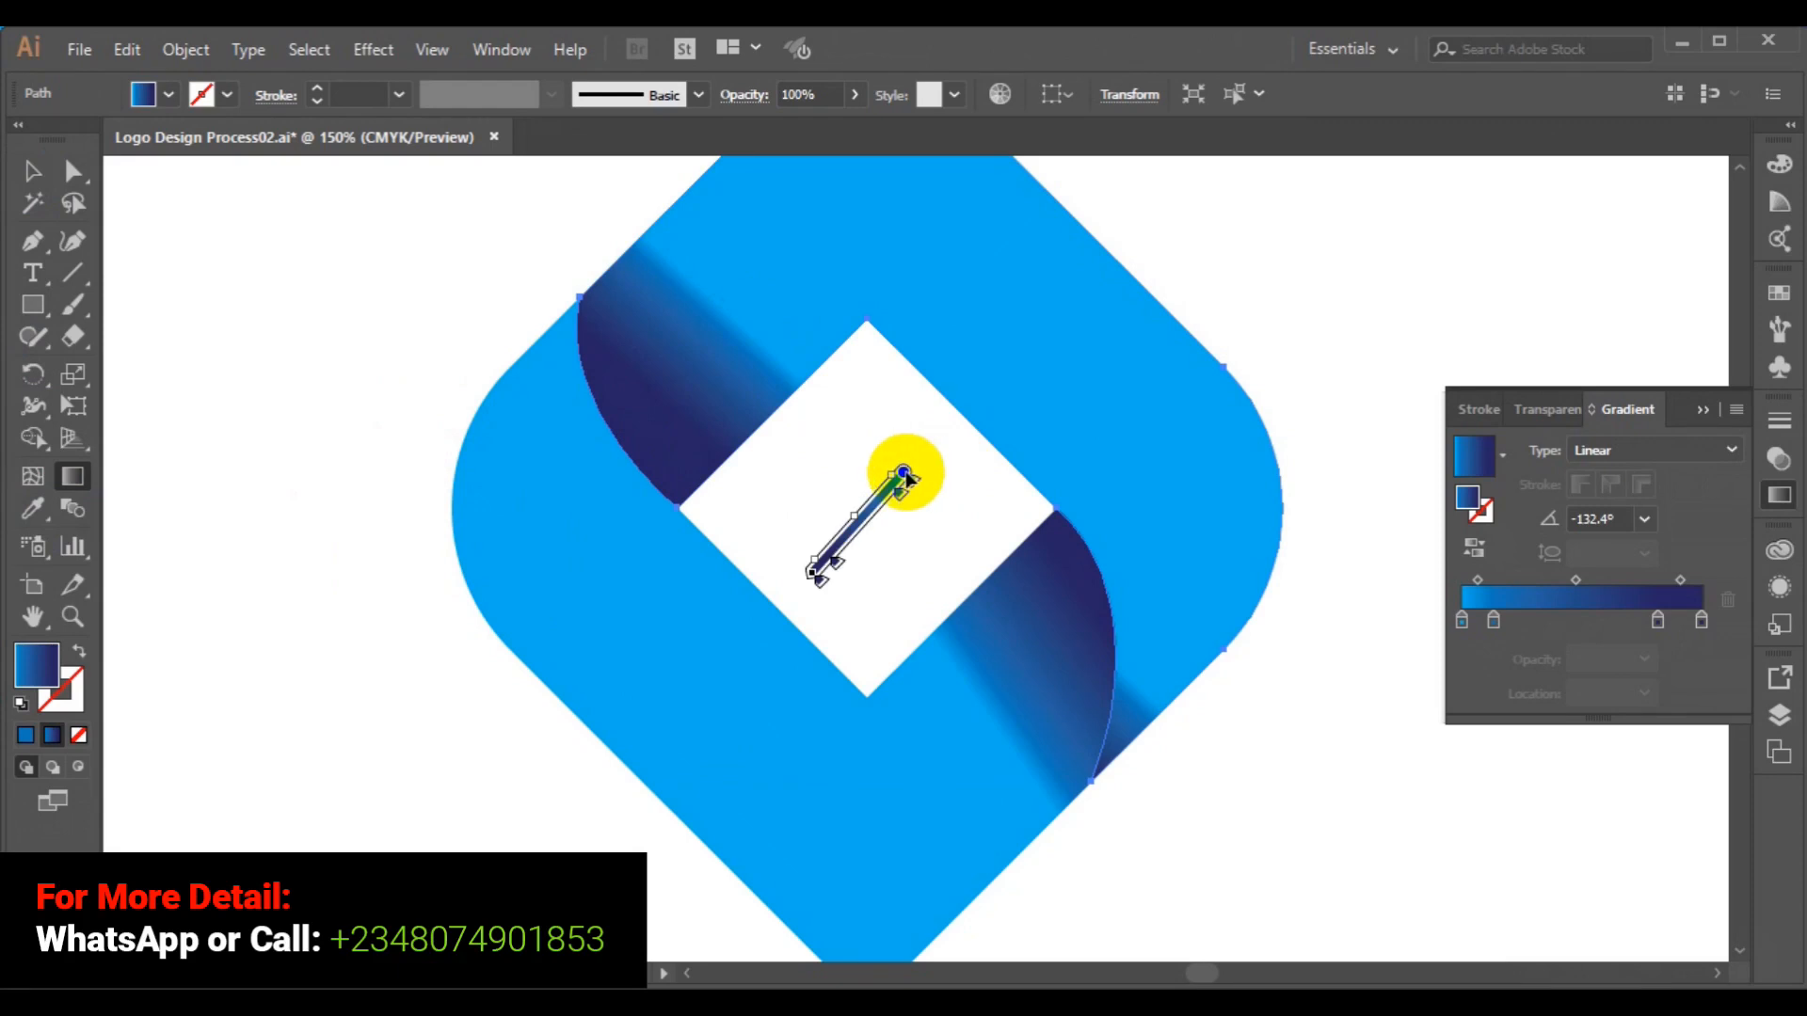
pyautogui.moveTo(903, 469); pyautogui.dragTo(916, 451)
pyautogui.moveTo(827, 552); pyautogui.dragTo(829, 558)
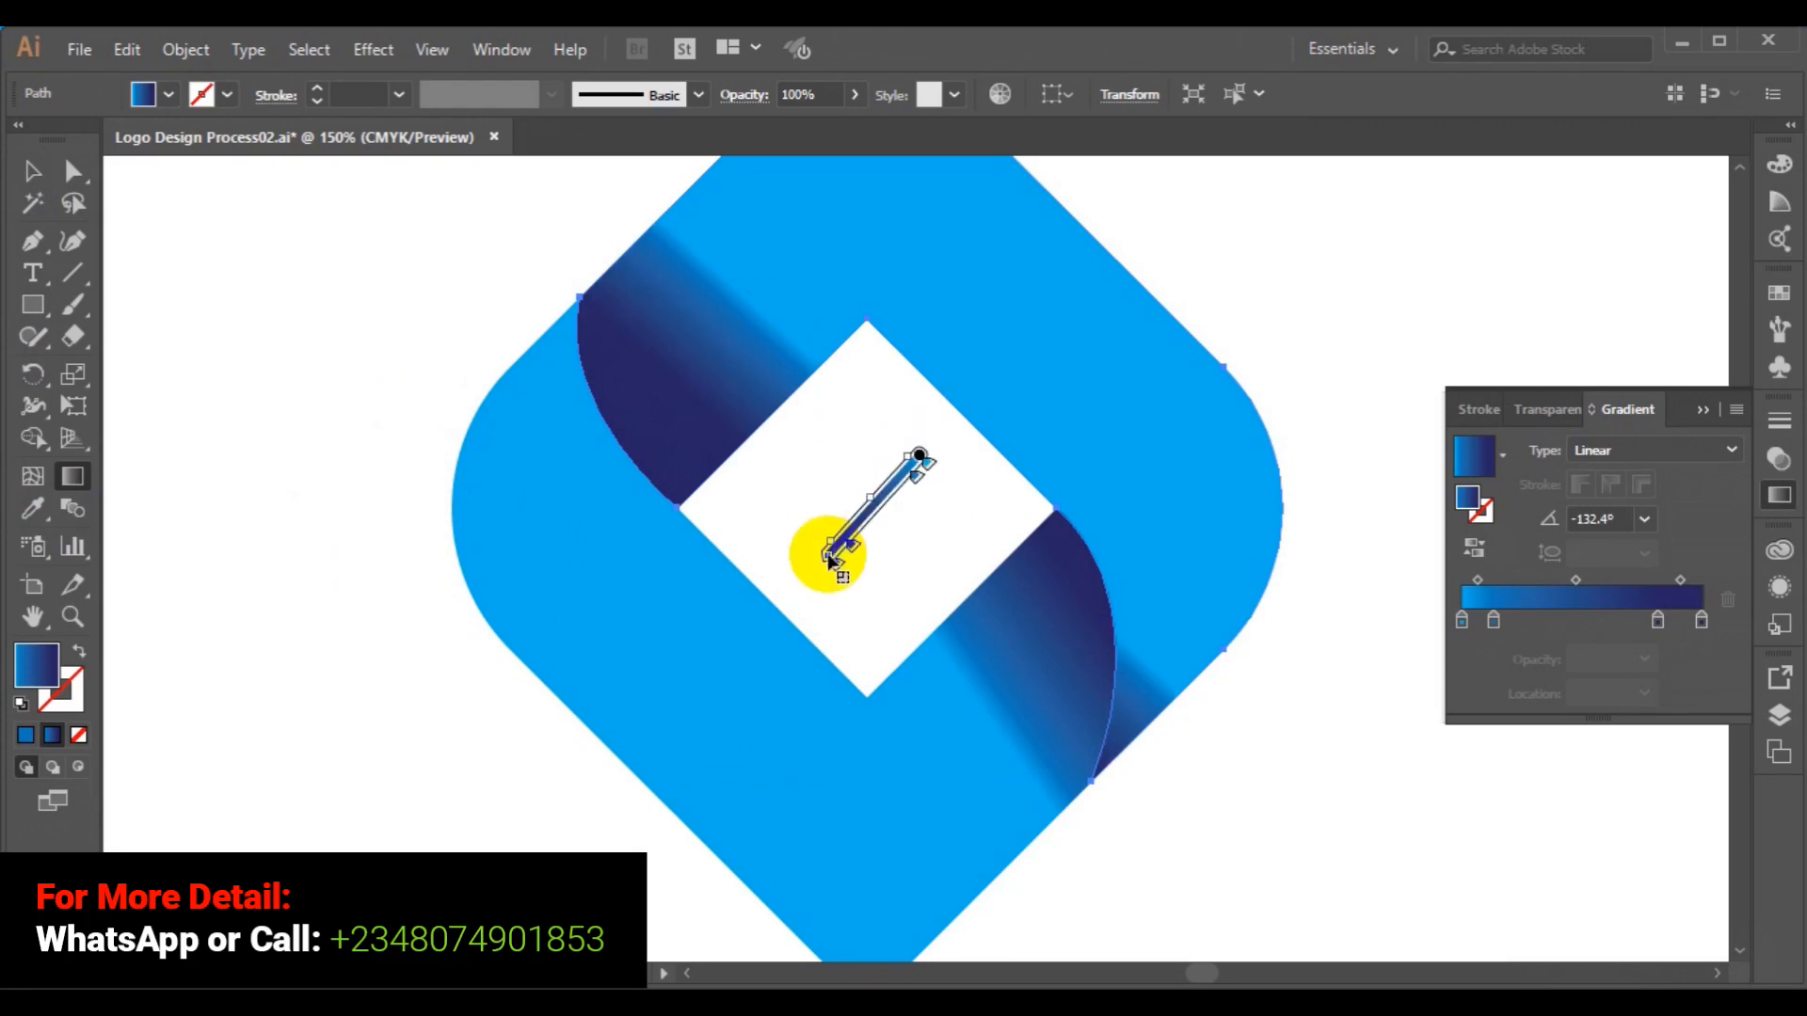
pyautogui.click(837, 566)
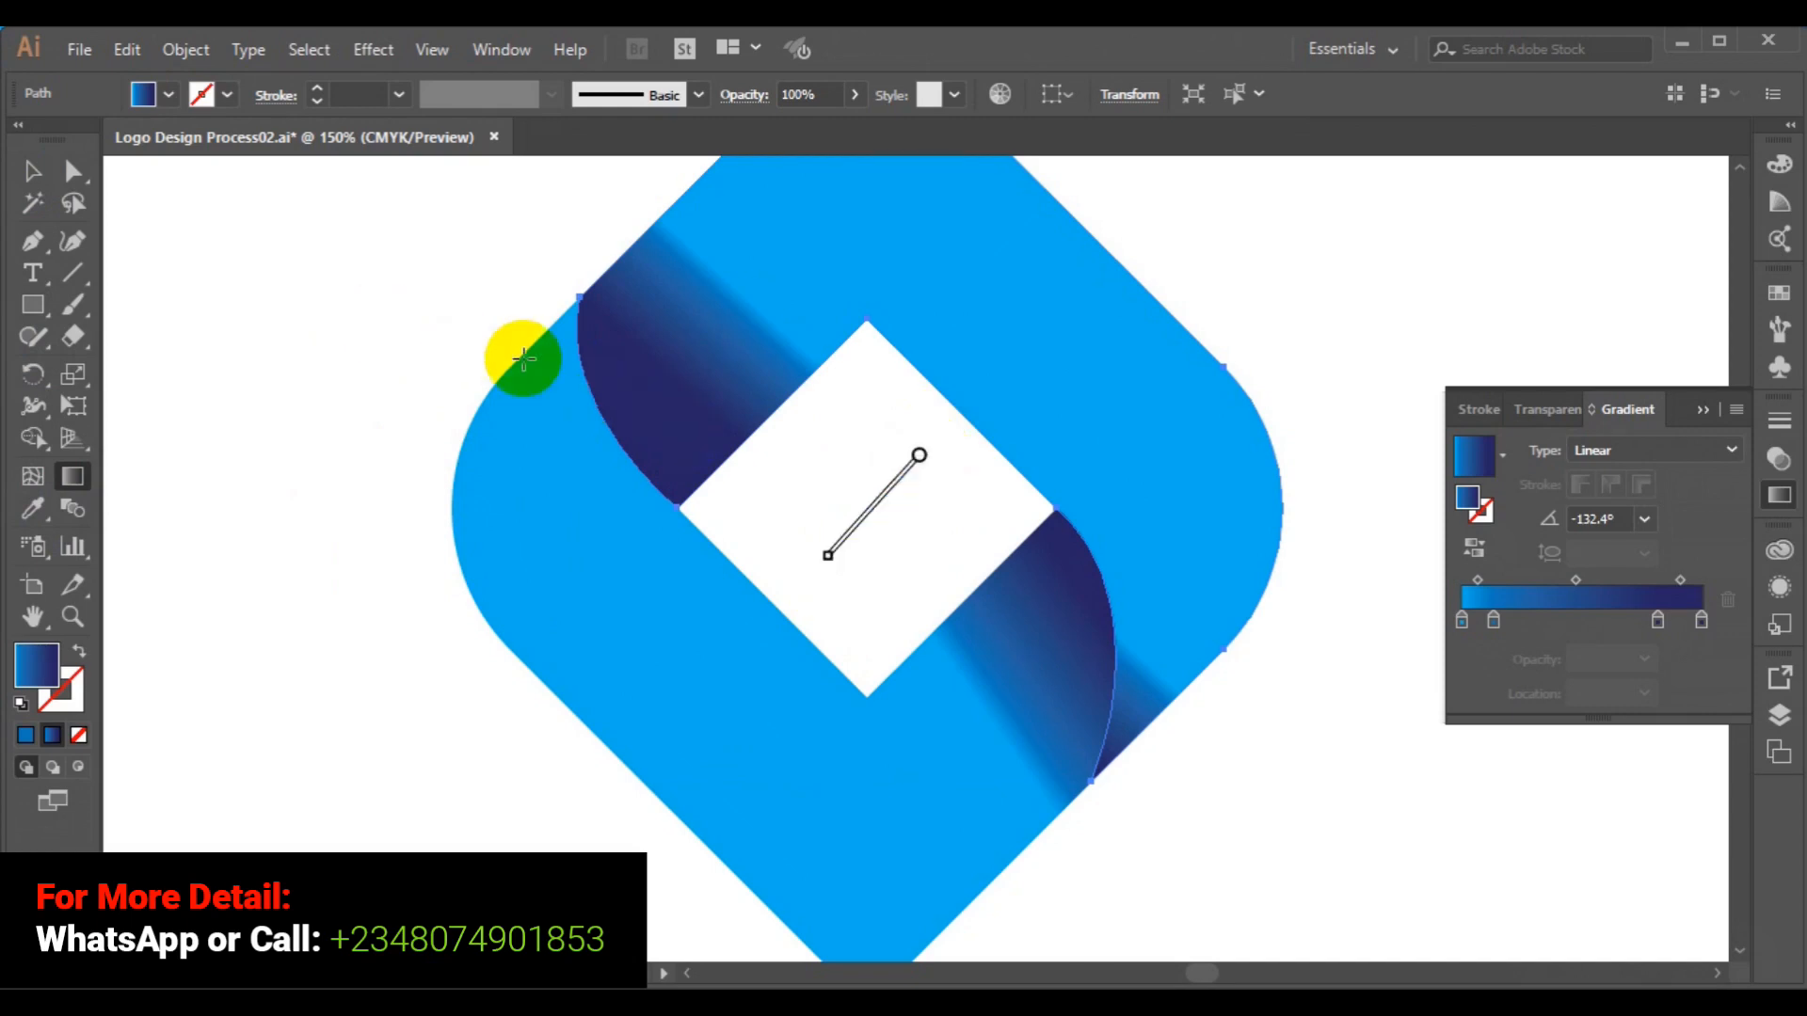
# Try a longer gradient at about -127° on the upper-right band, undo it, and redraw it shorter at about -125°.
pyautogui.moveTo(734, 246); pyautogui.dragTo(575, 456)
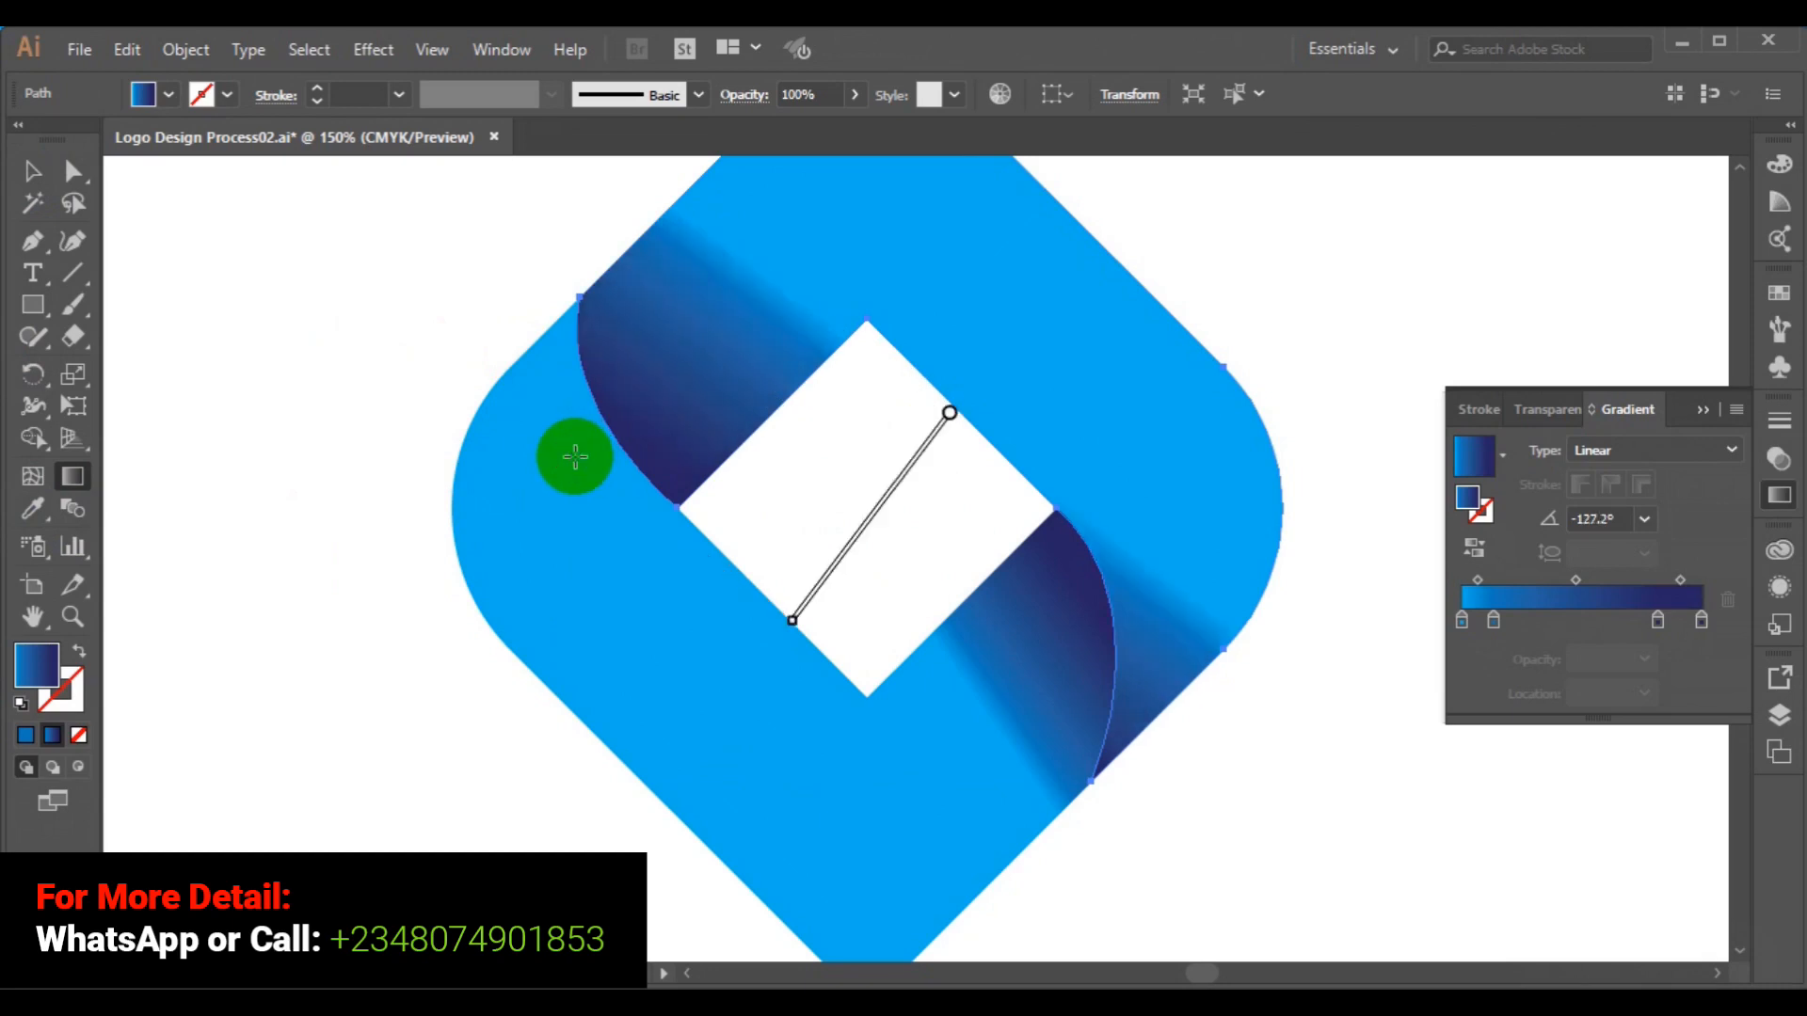
pyautogui.hotkey('ctrl', 'z')
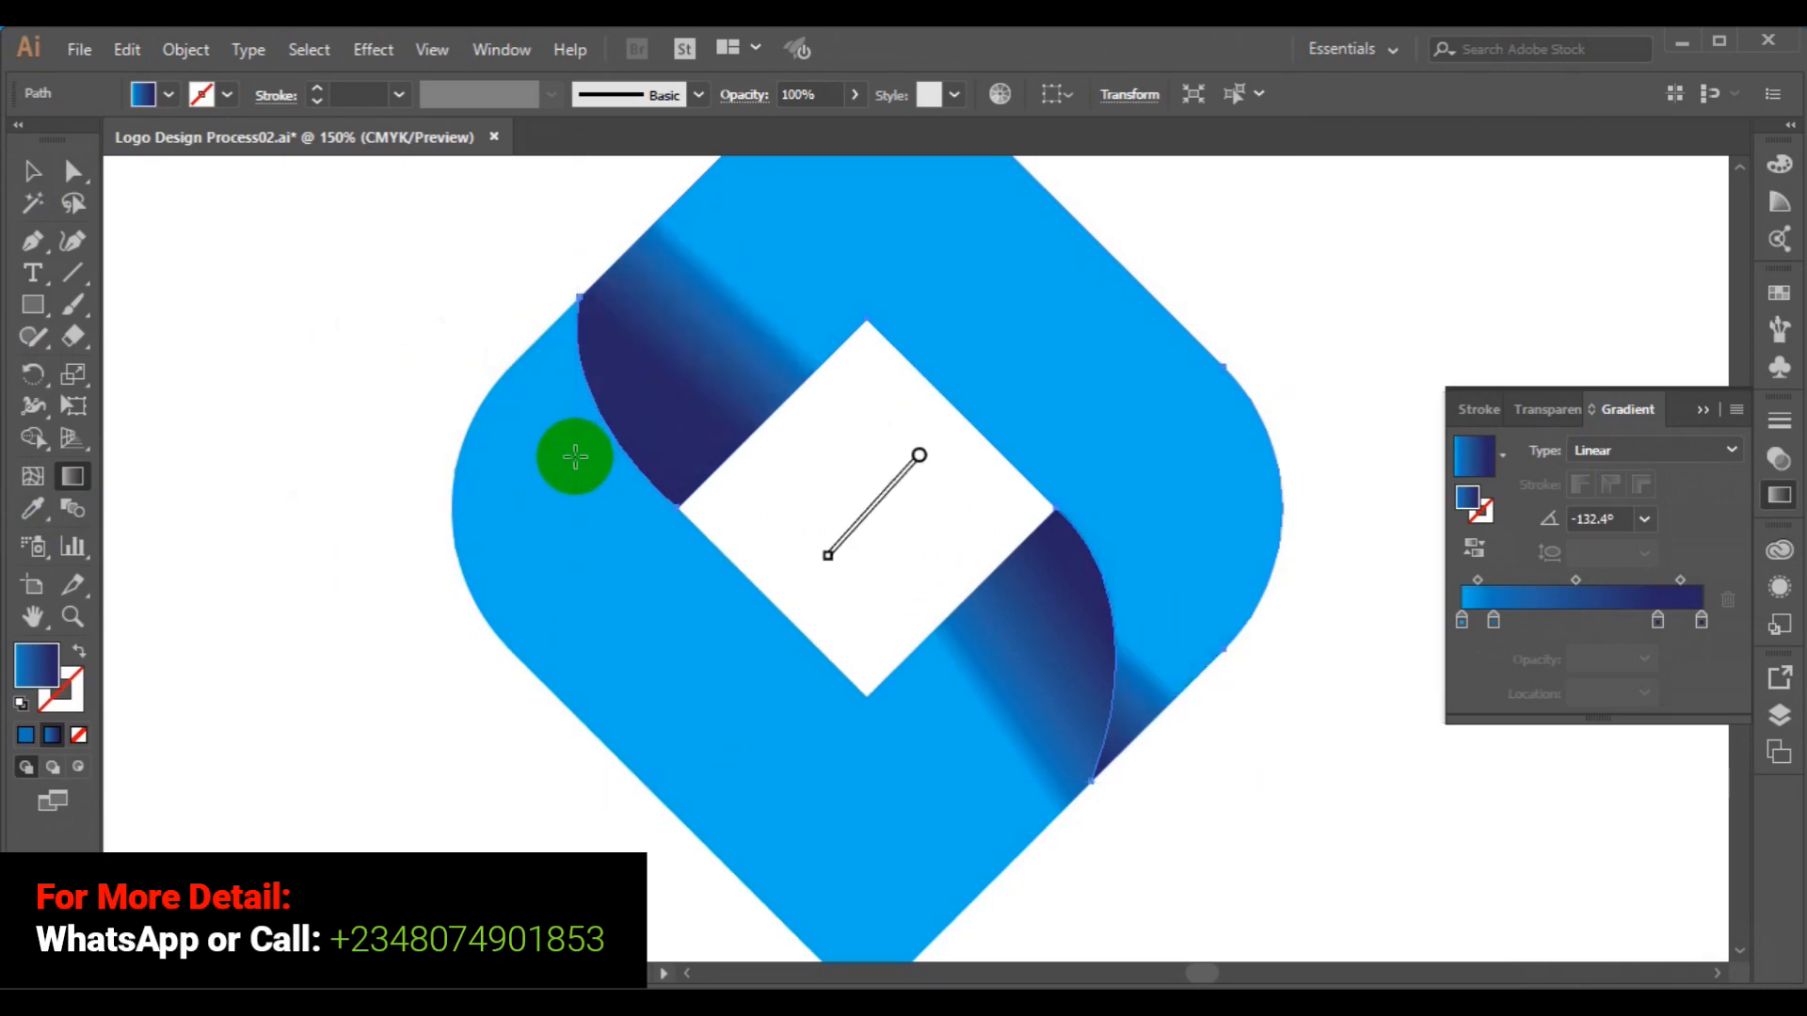
pyautogui.moveTo(660, 273); pyautogui.dragTo(569, 399)
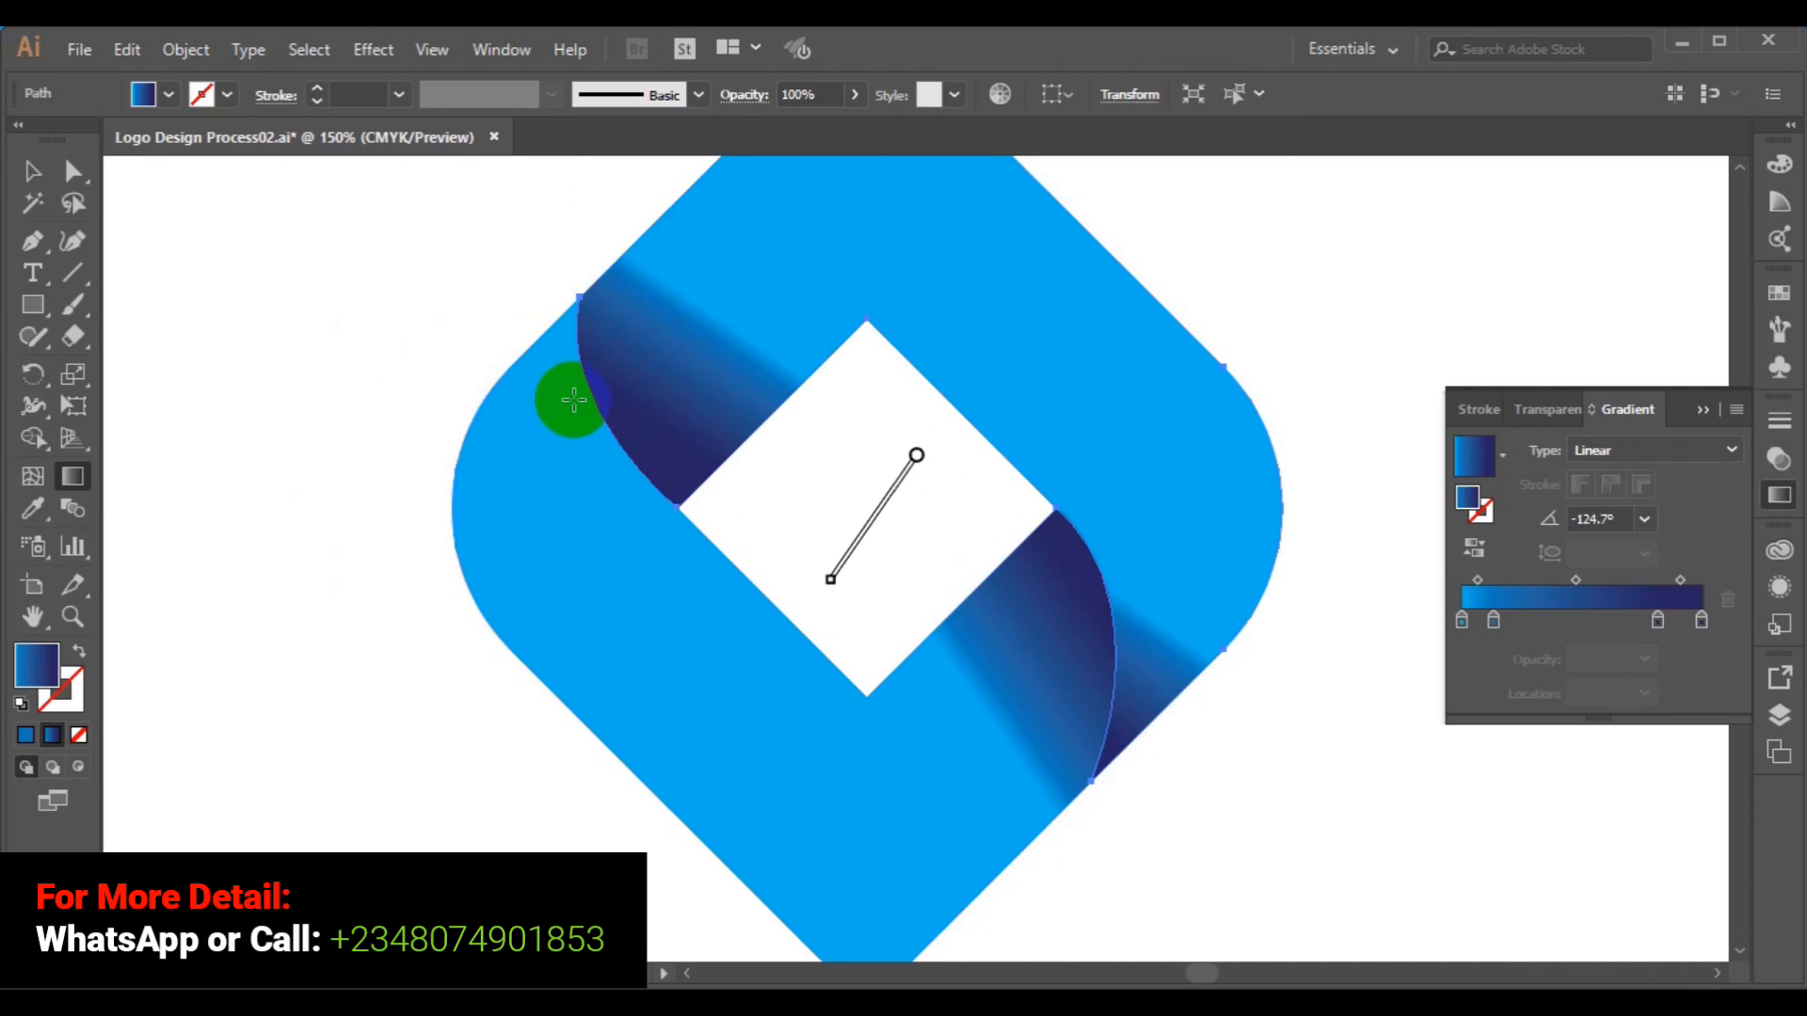
# Try reversed gradients running up and to the right from the upper-right band's left tip, and undo each one.
pyautogui.moveTo(701, 322); pyautogui.dragTo(739, 290)
pyautogui.click(738, 289)
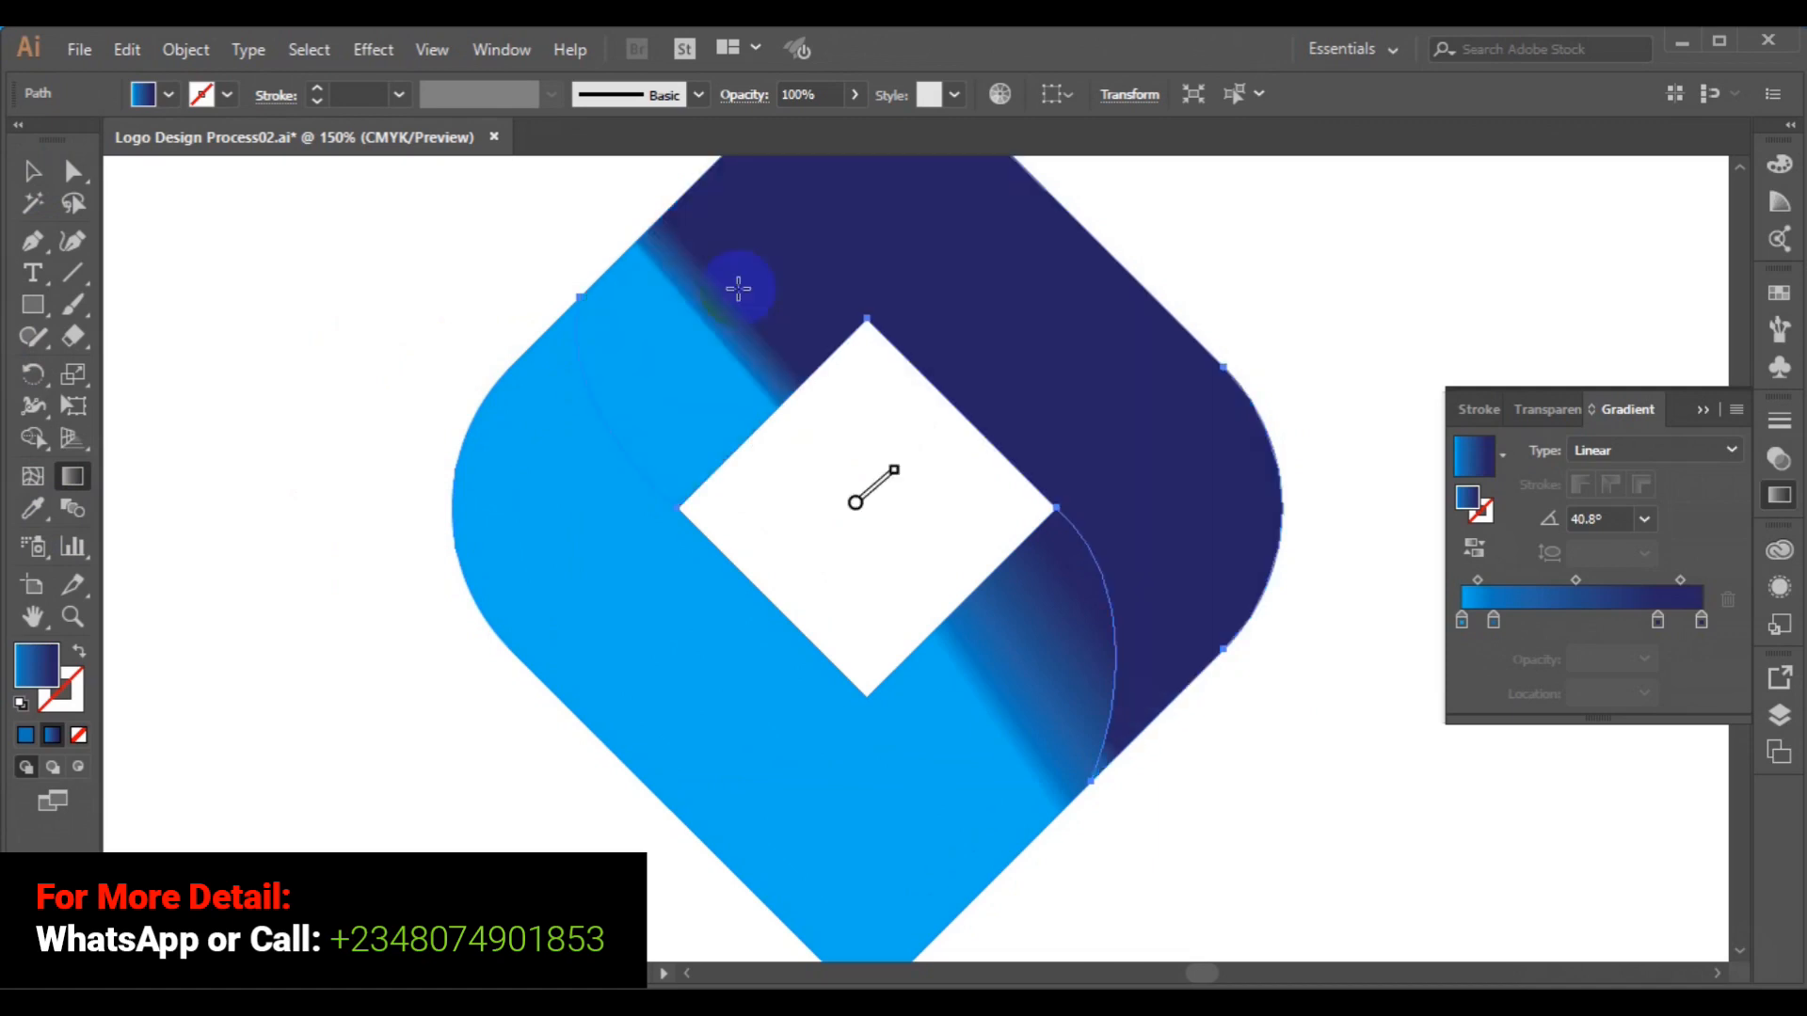
pyautogui.hotkey('ctrl', 'z')
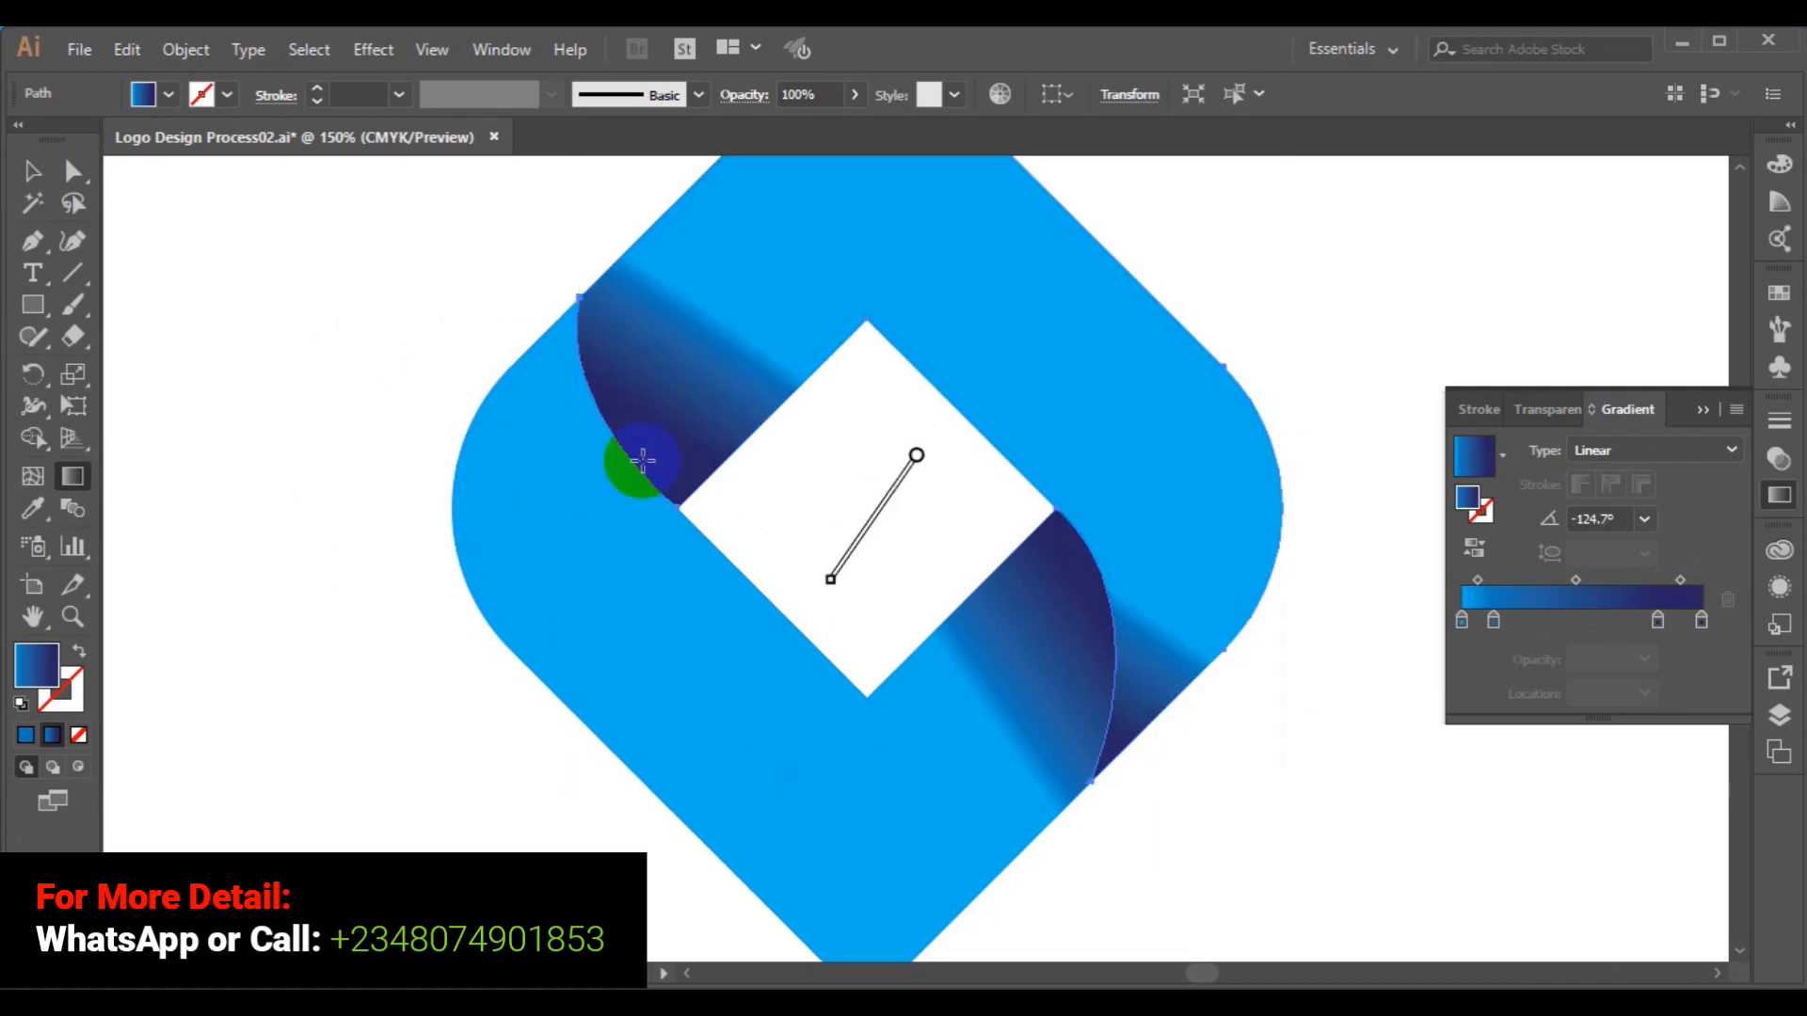
pyautogui.moveTo(619, 435); pyautogui.dragTo(704, 315)
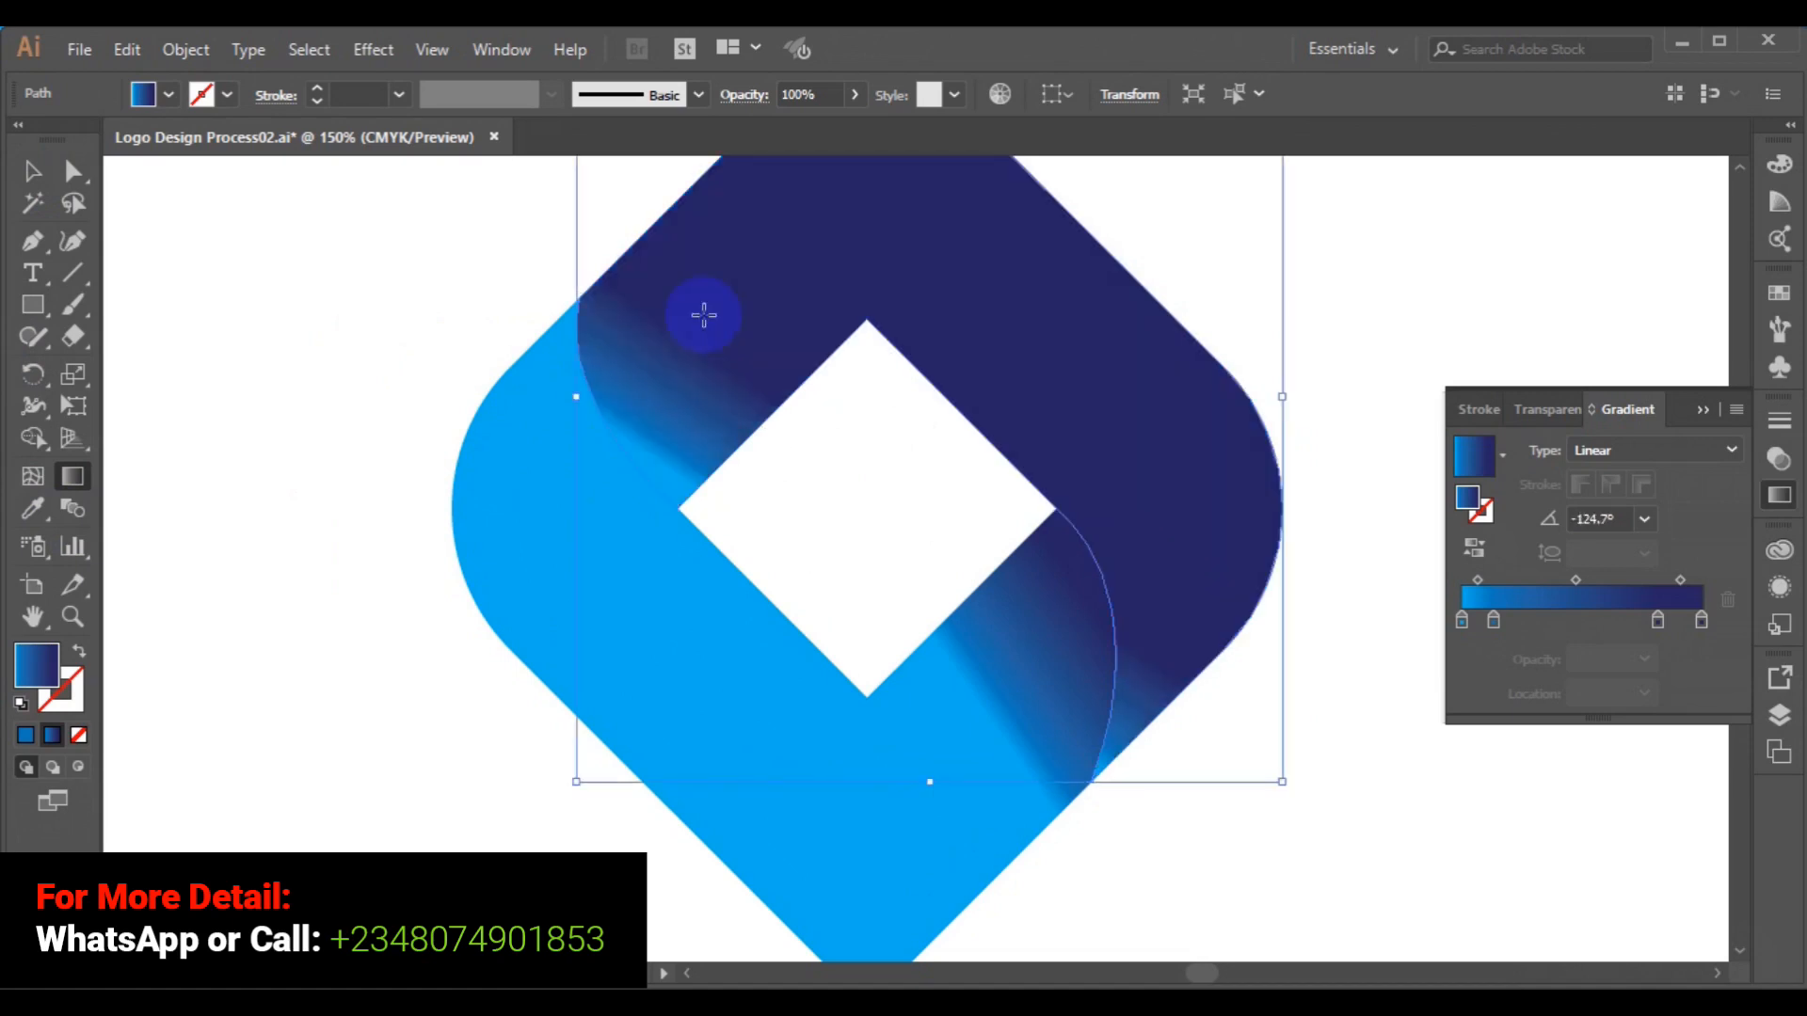
pyautogui.hotkey('ctrl', 'z')
# Redraw the upper-right band's gradient toward its left tip until it runs at about -163.7°, with dark blue at the overlap.
pyautogui.moveTo(693, 329); pyautogui.dragTo(592, 412)
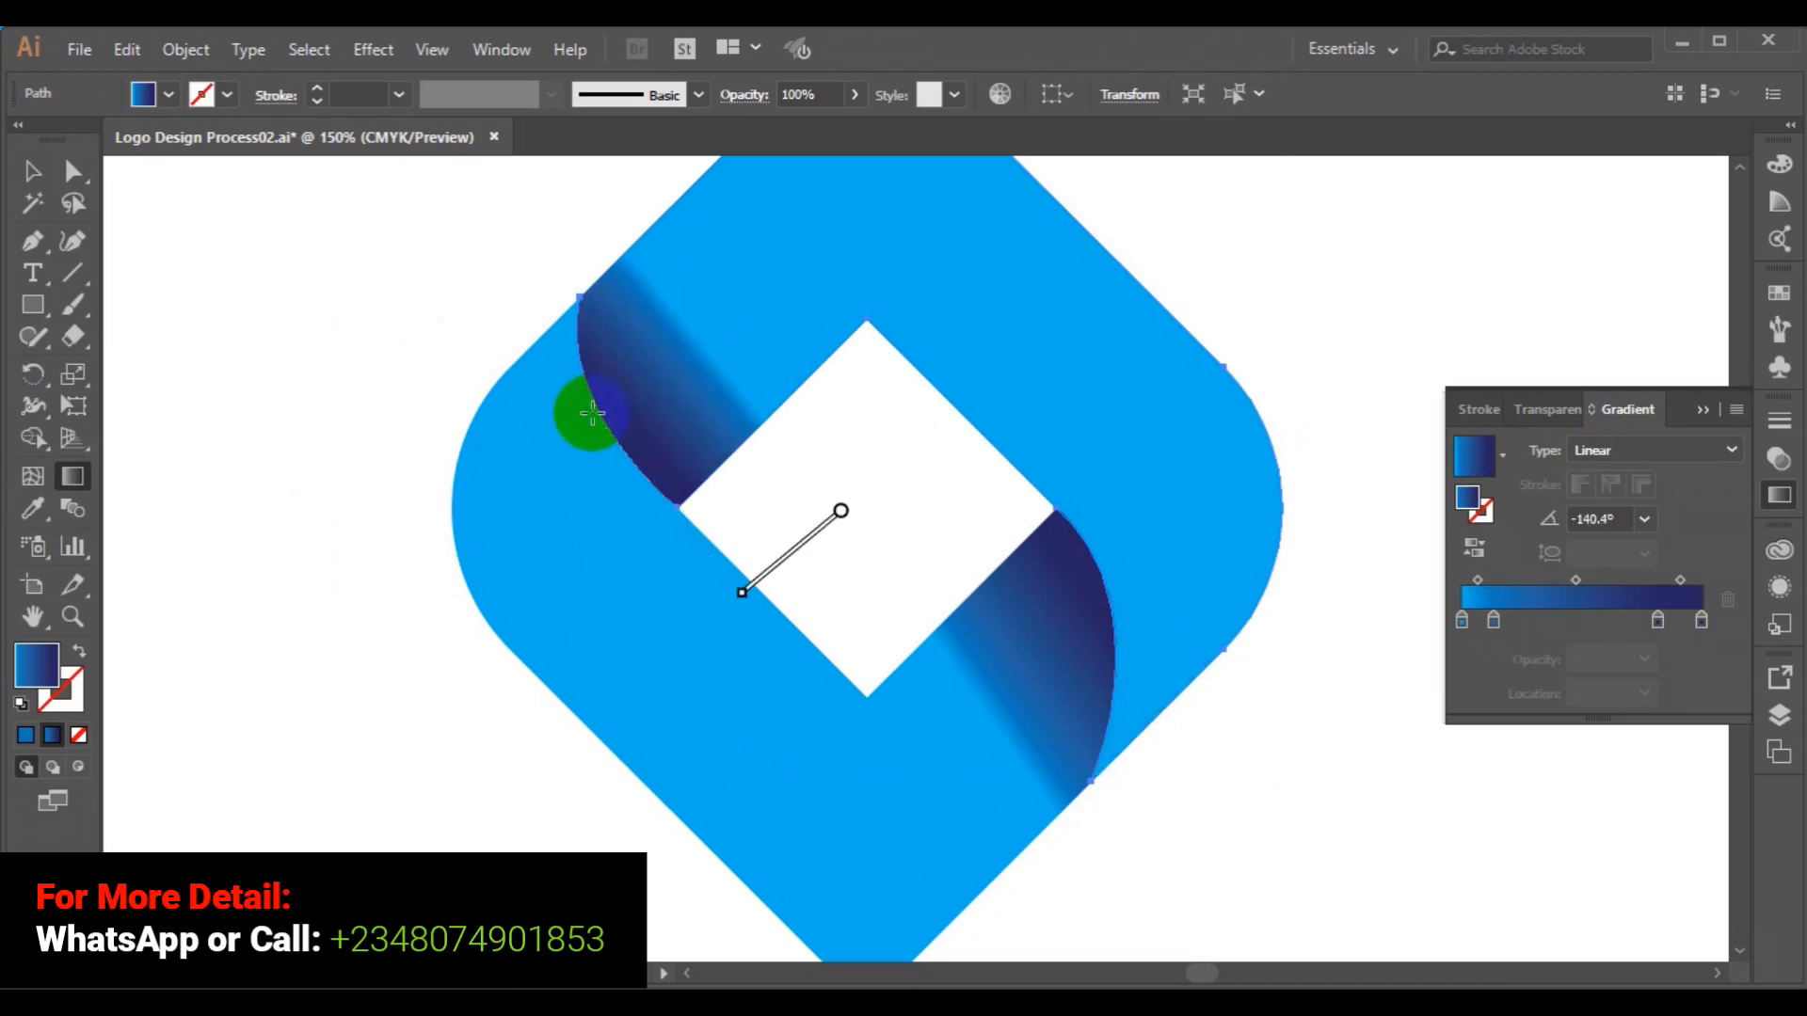
pyautogui.moveTo(660, 298); pyautogui.dragTo(589, 339)
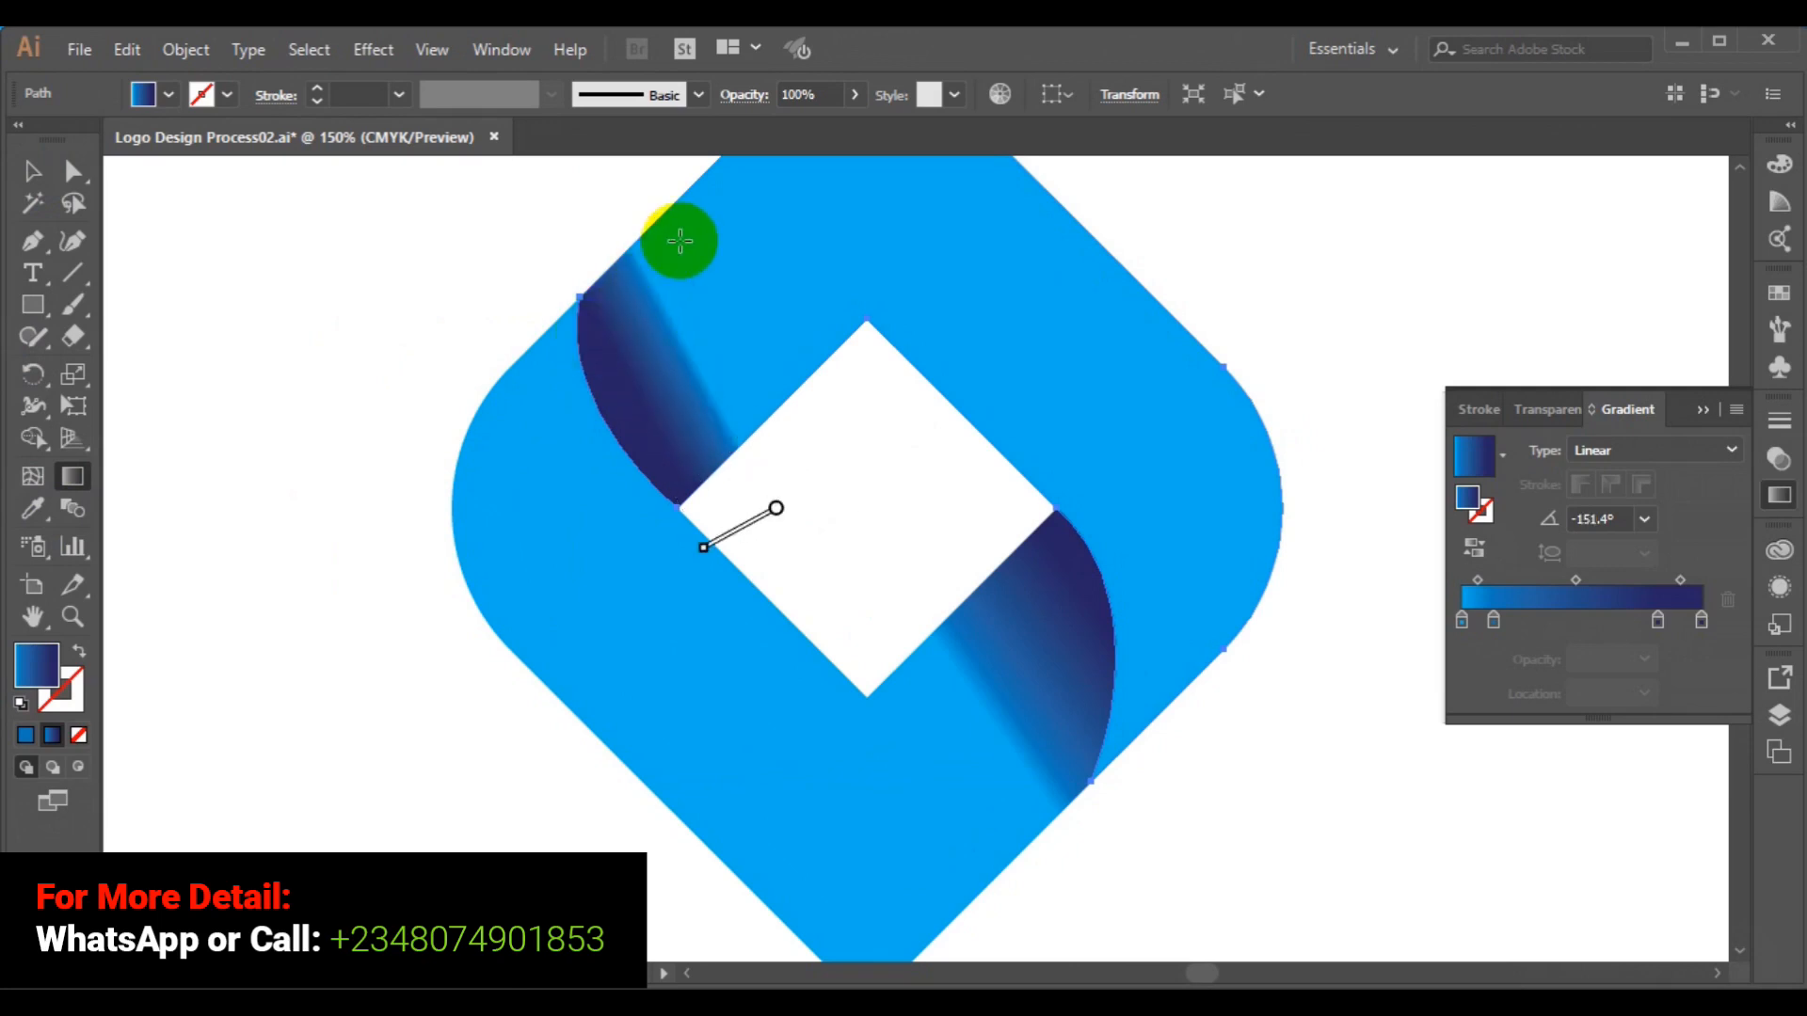
pyautogui.moveTo(685, 254); pyautogui.dragTo(628, 288)
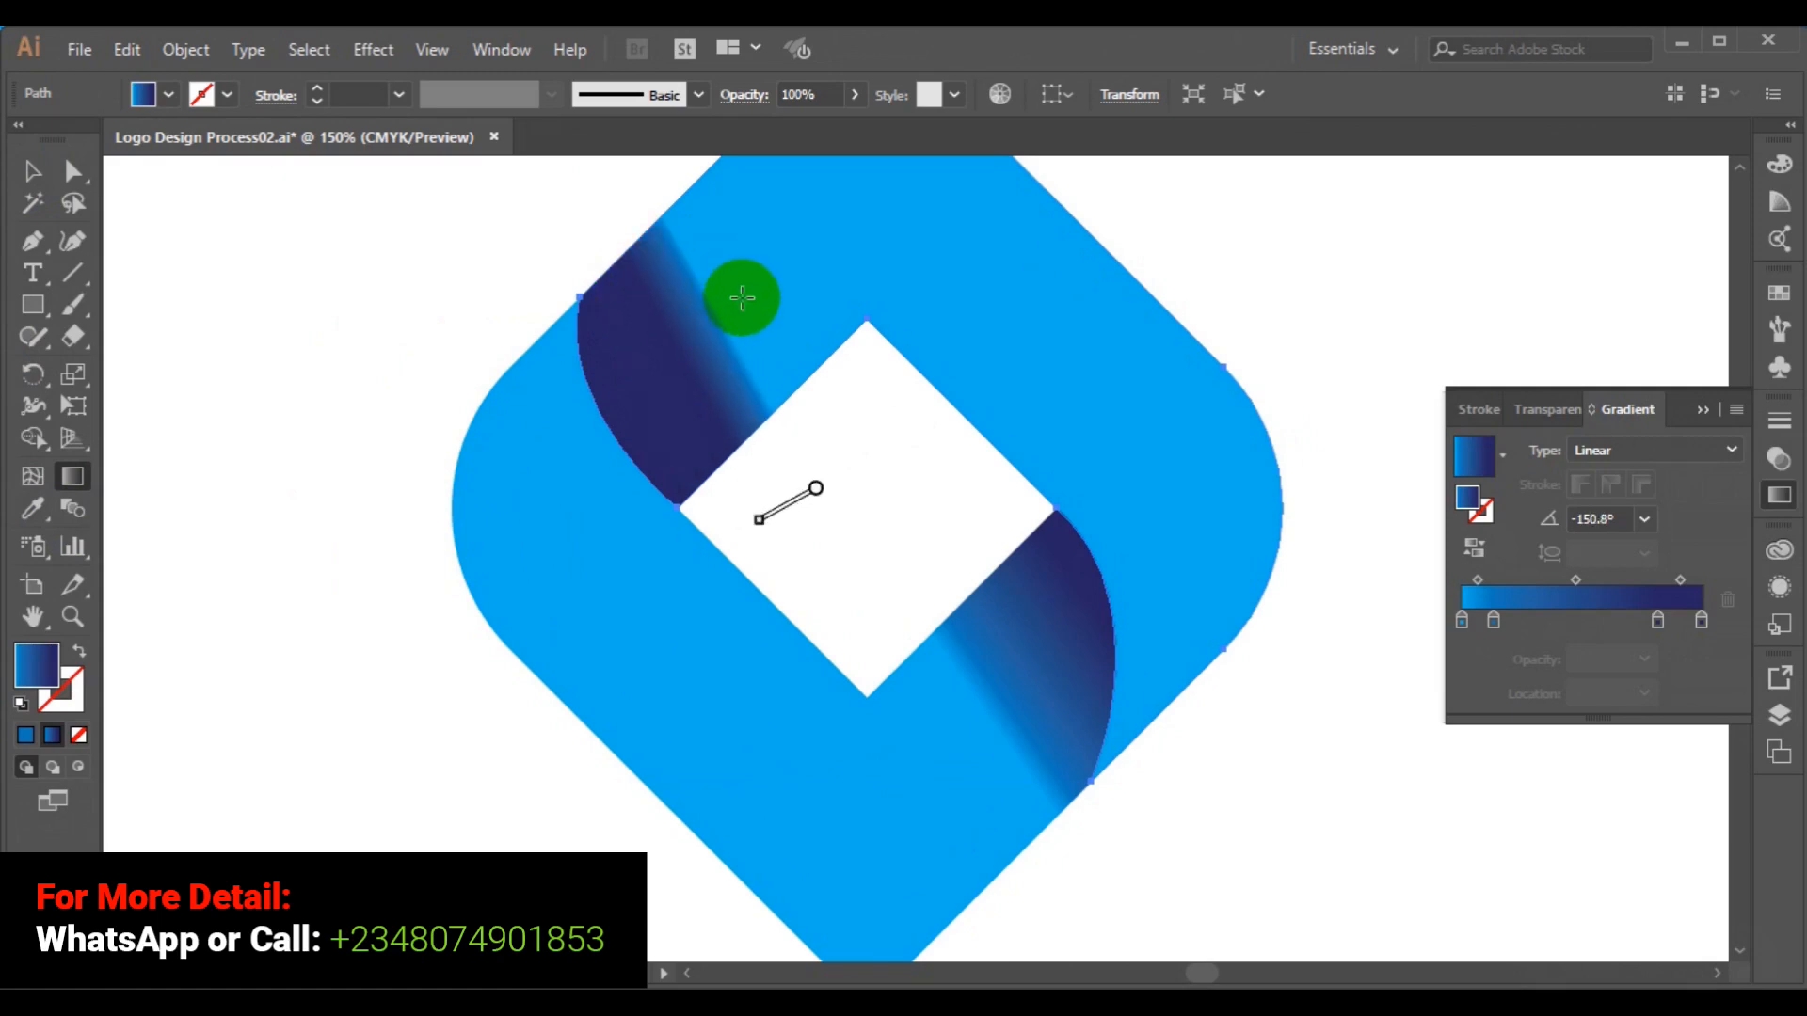
pyautogui.moveTo(753, 325); pyautogui.dragTo(643, 358)
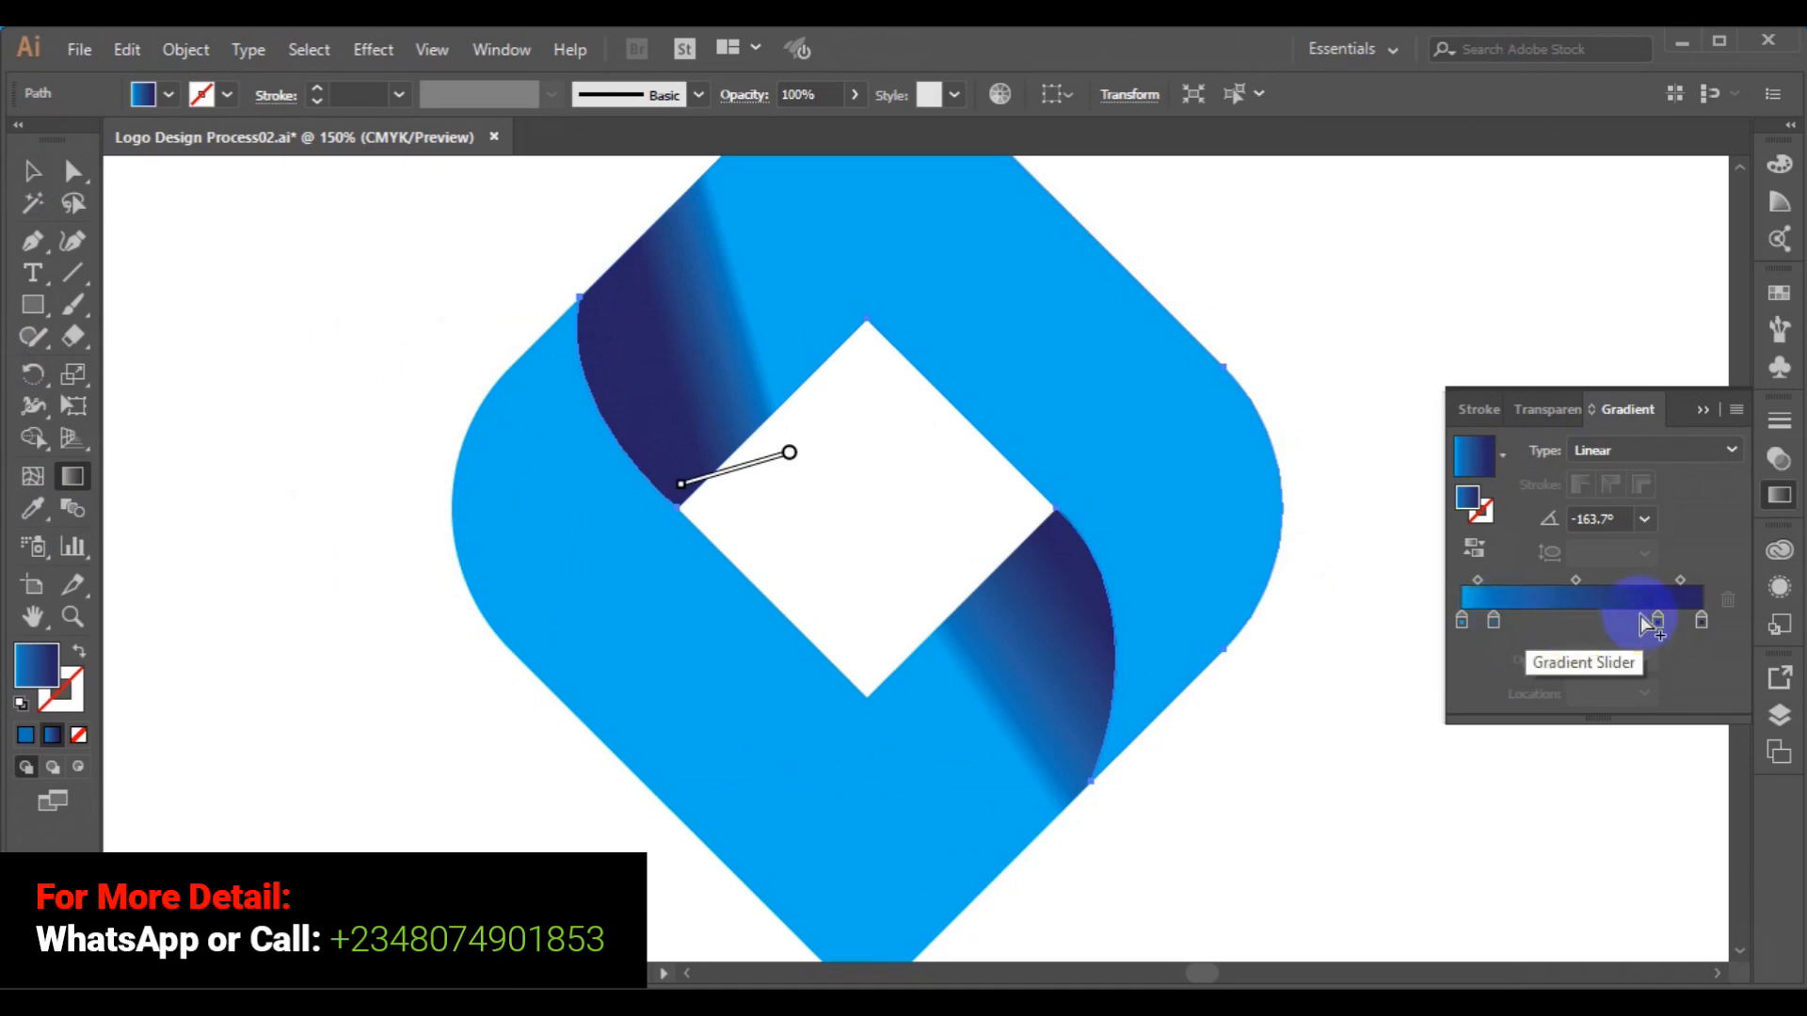
# Move the upper-right band's second gradient stop to 19.73% and its third stop to 65.14%, and deselect the band.
pyautogui.moveTo(1657, 619); pyautogui.dragTo(1680, 620)
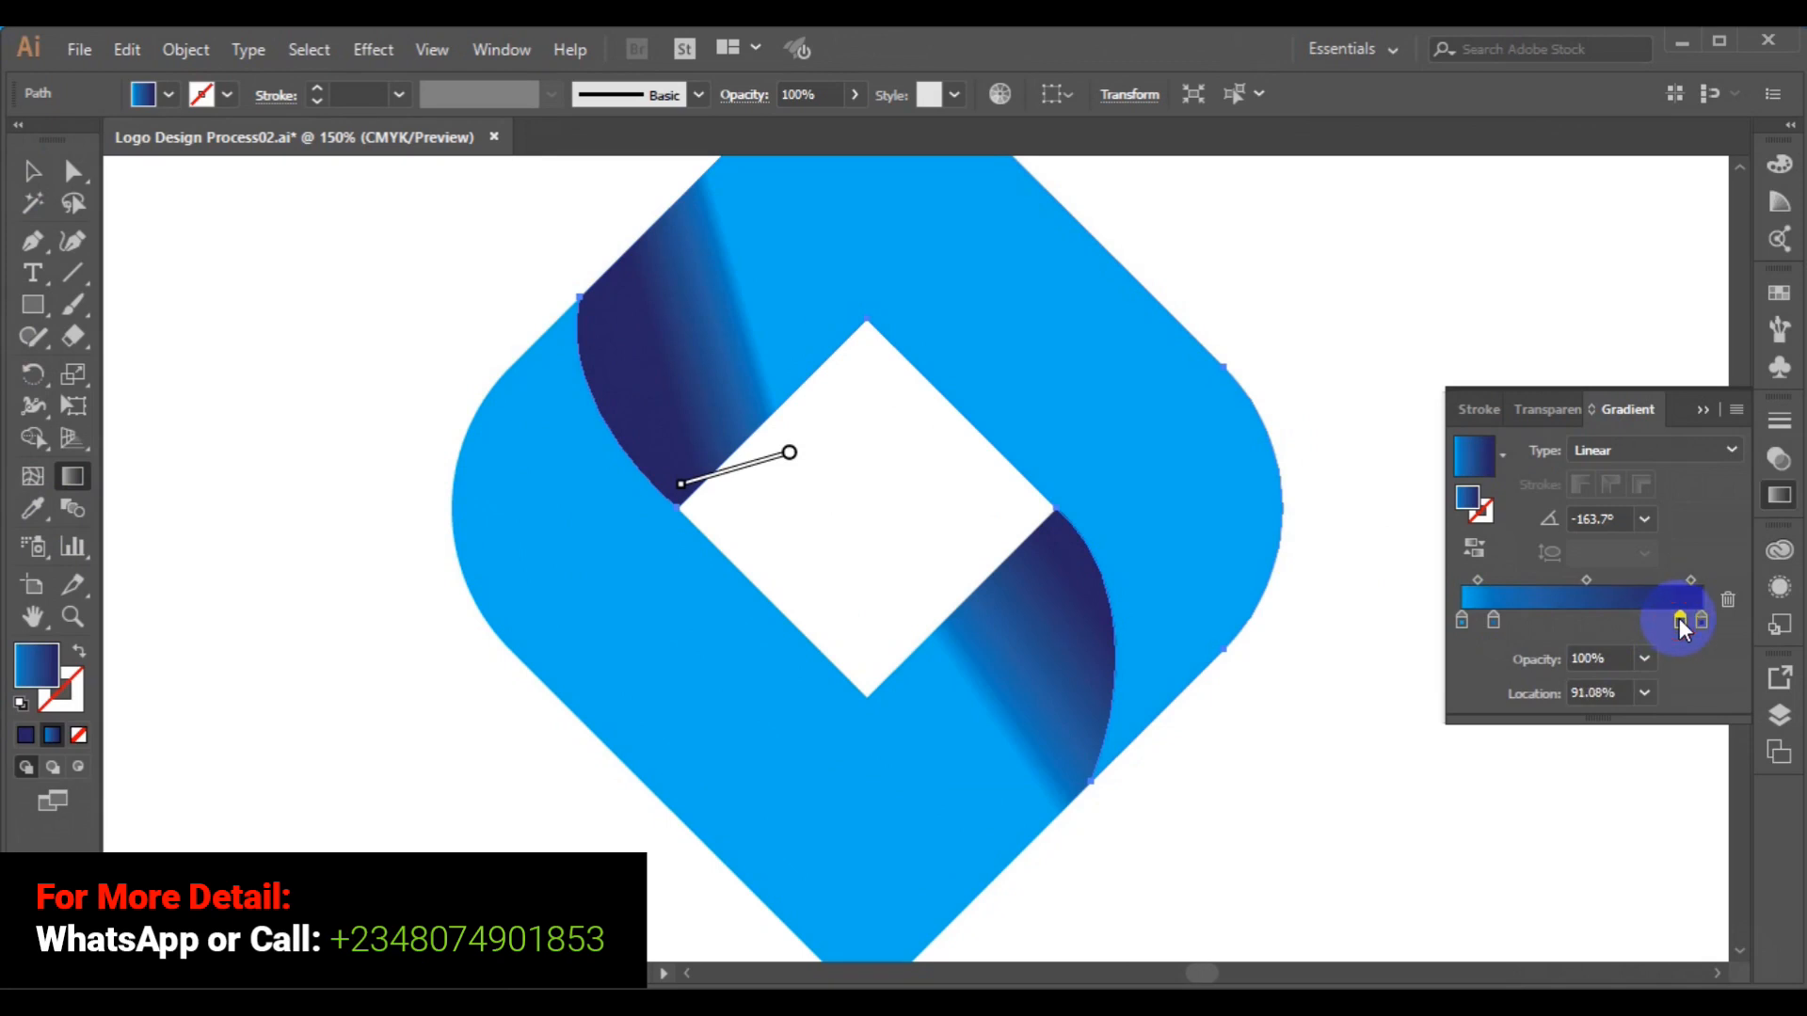
pyautogui.moveTo(1493, 626); pyautogui.dragTo(1509, 625)
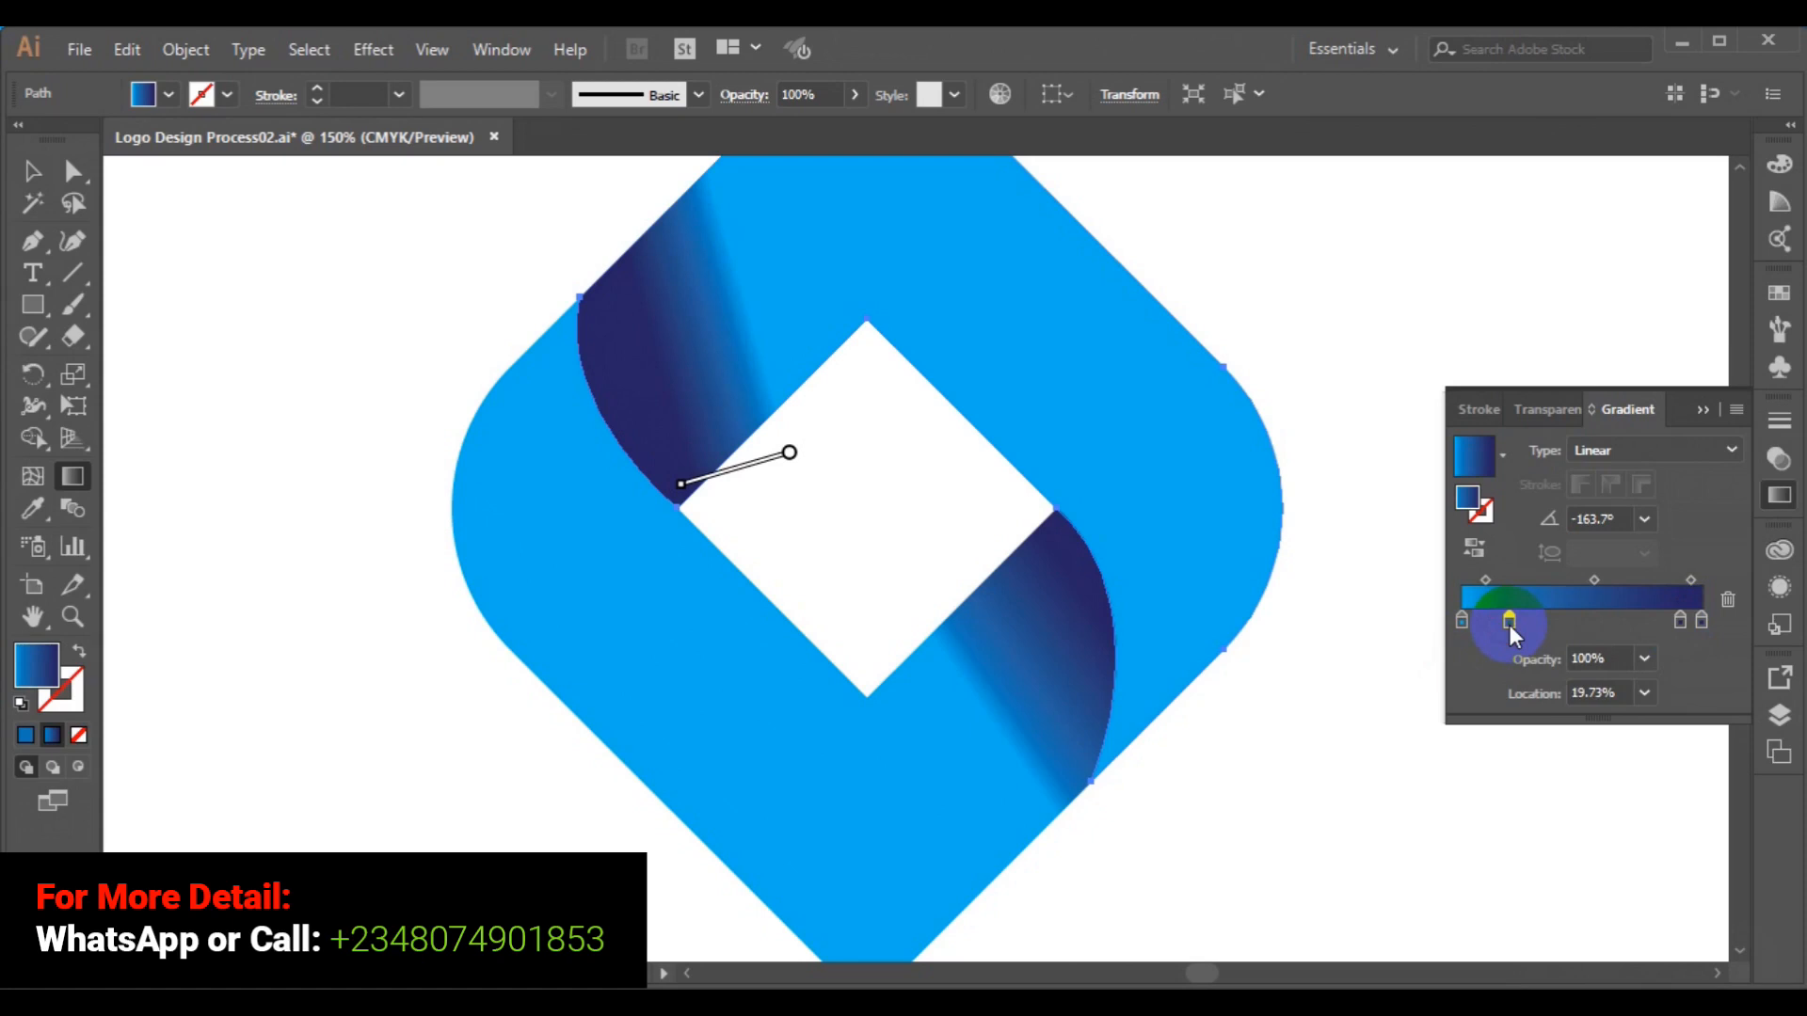
pyautogui.moveTo(1678, 623); pyautogui.dragTo(1600, 624)
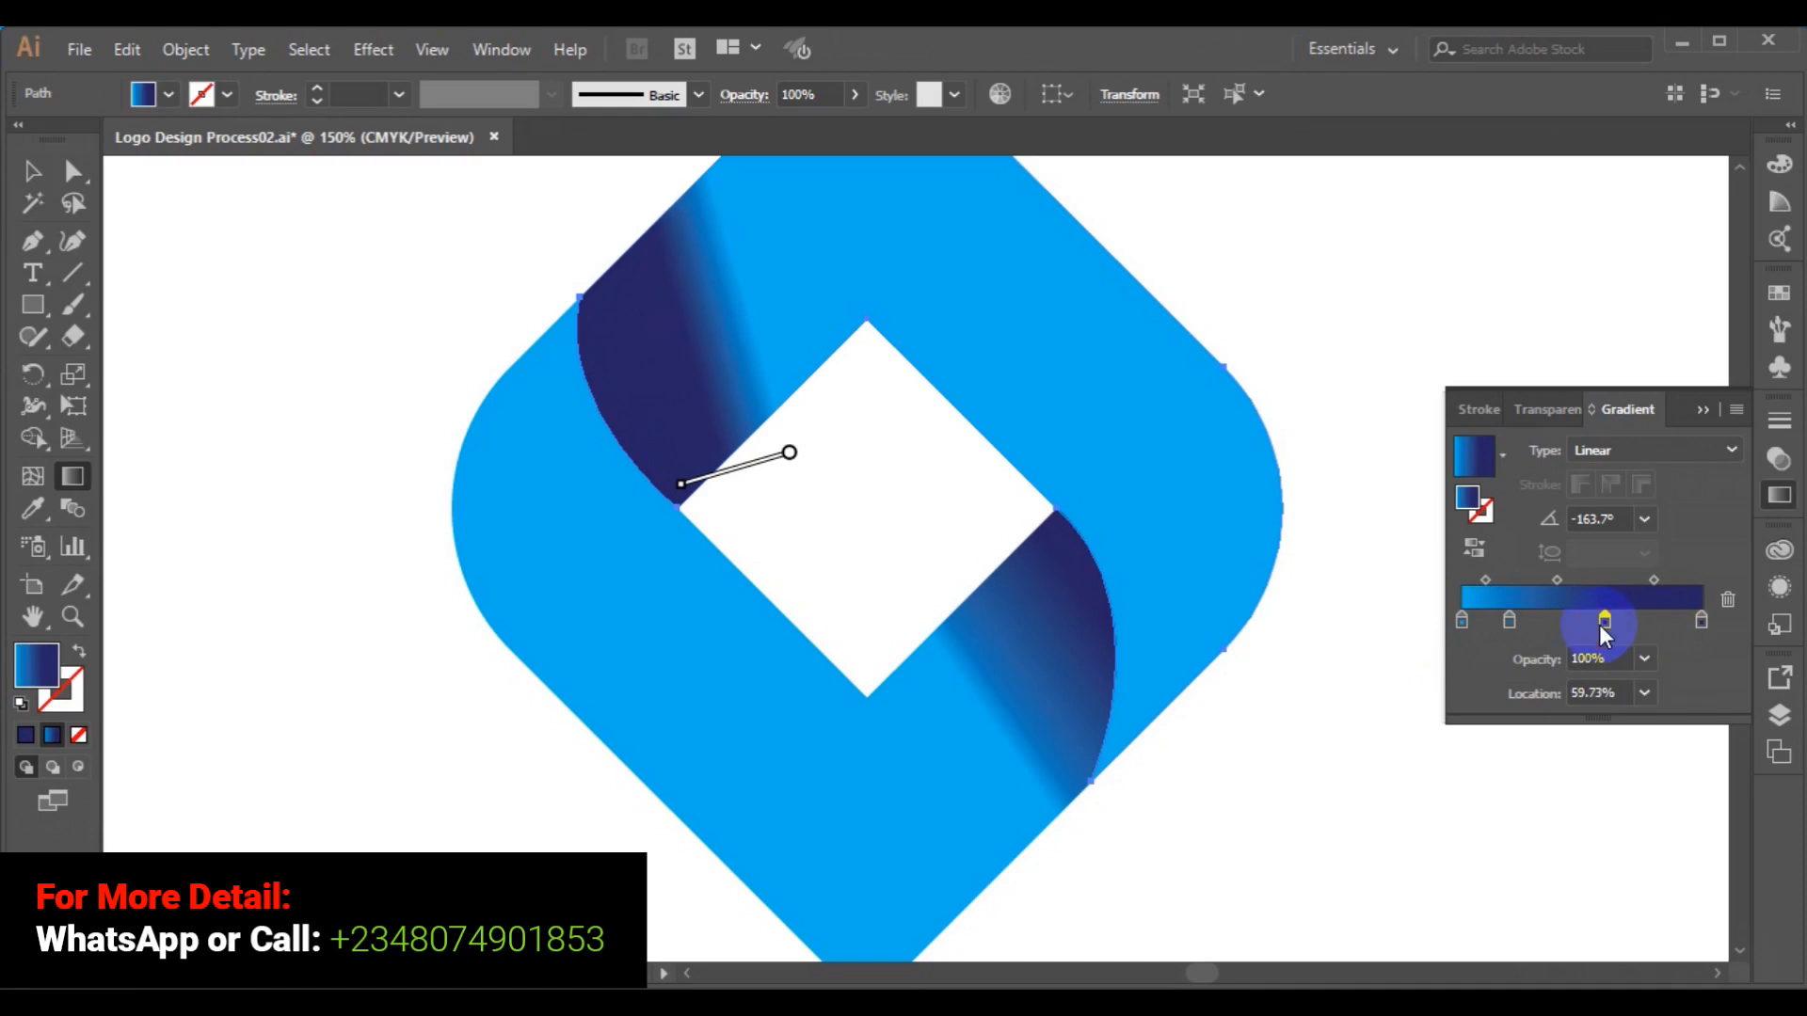
pyautogui.moveTo(1608, 619); pyautogui.dragTo(1621, 623)
pyautogui.hotkey('ctrl', '0')
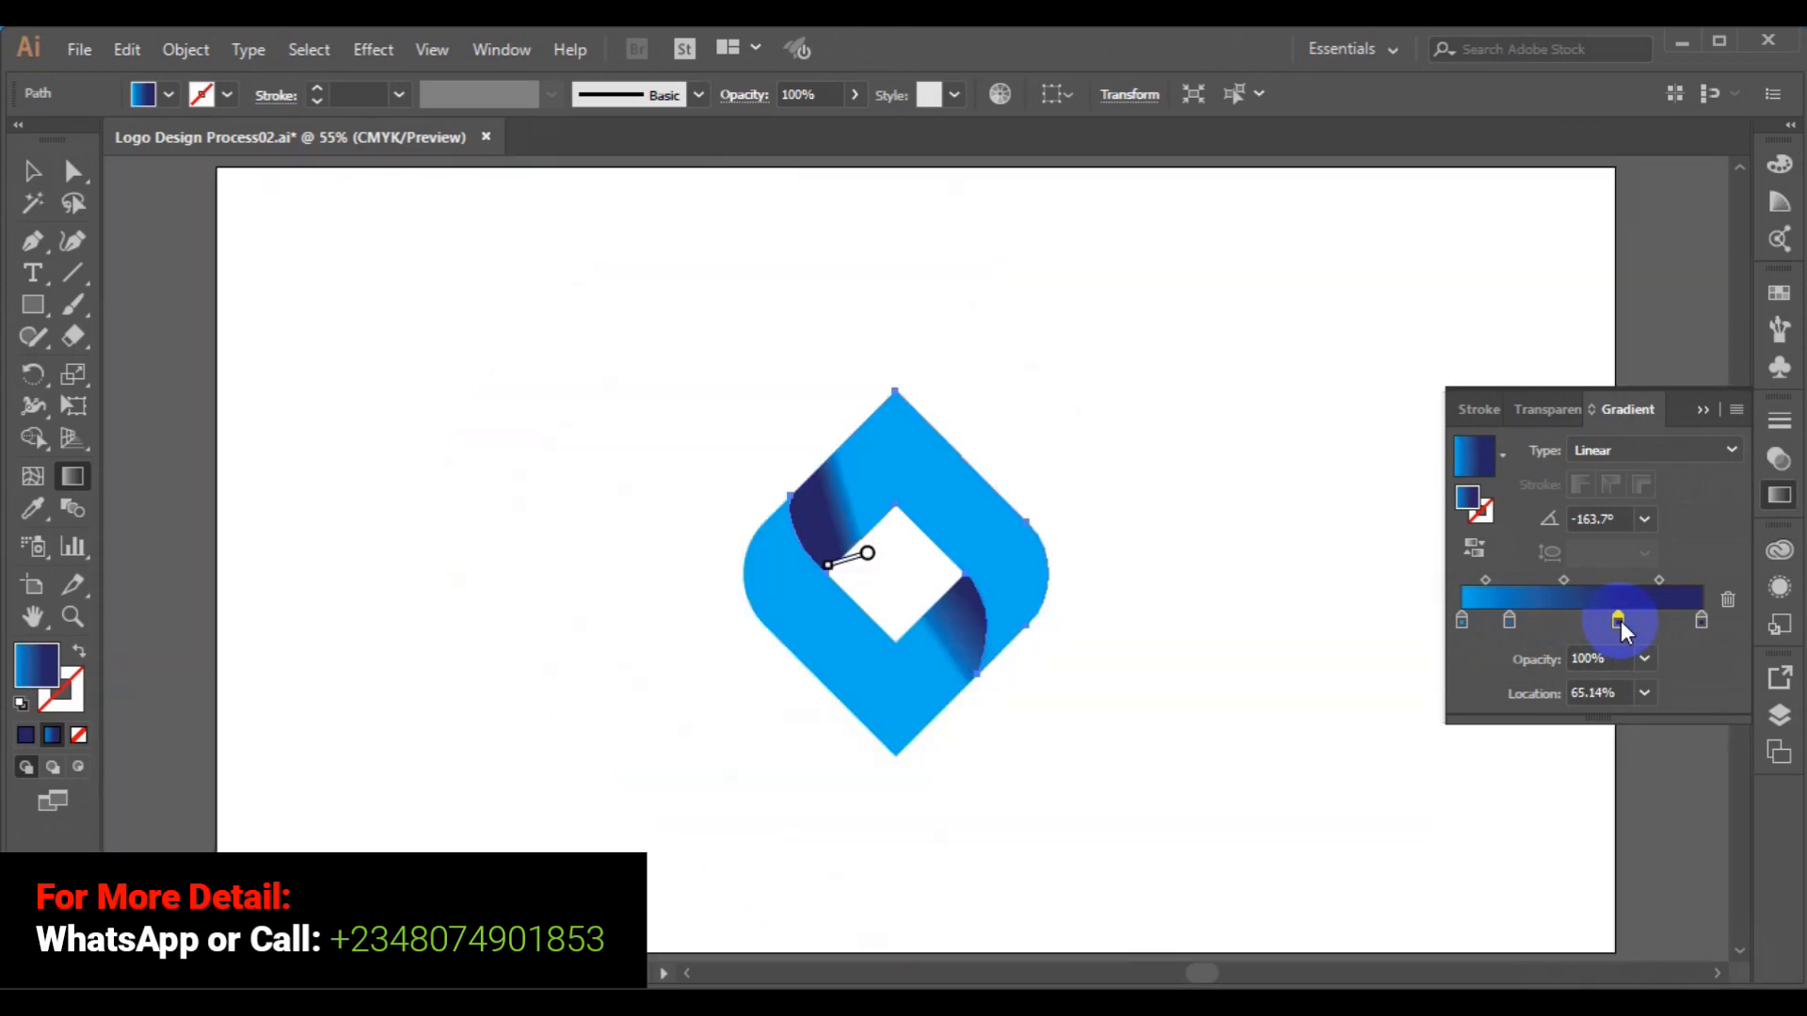
pyautogui.click(31, 179)
pyautogui.click(469, 428)
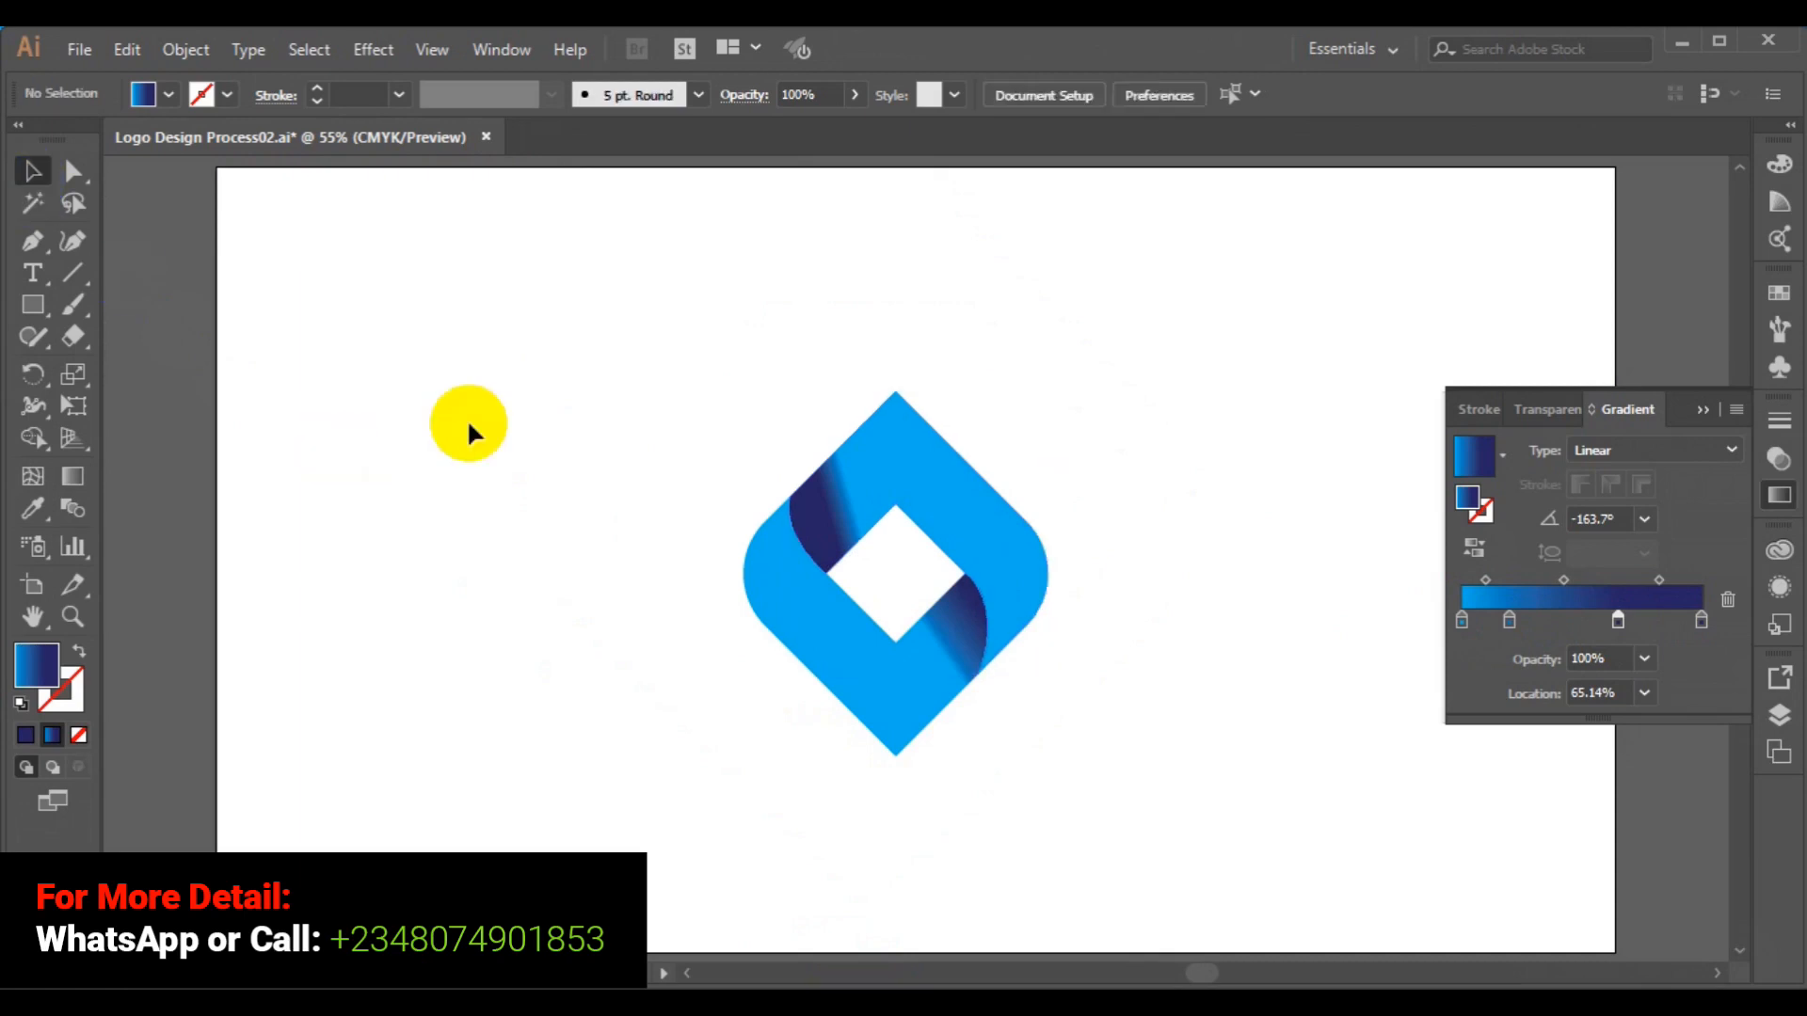
pyautogui.moveTo(429, 381); pyautogui.dragTo(870, 616)
pyautogui.click(496, 614)
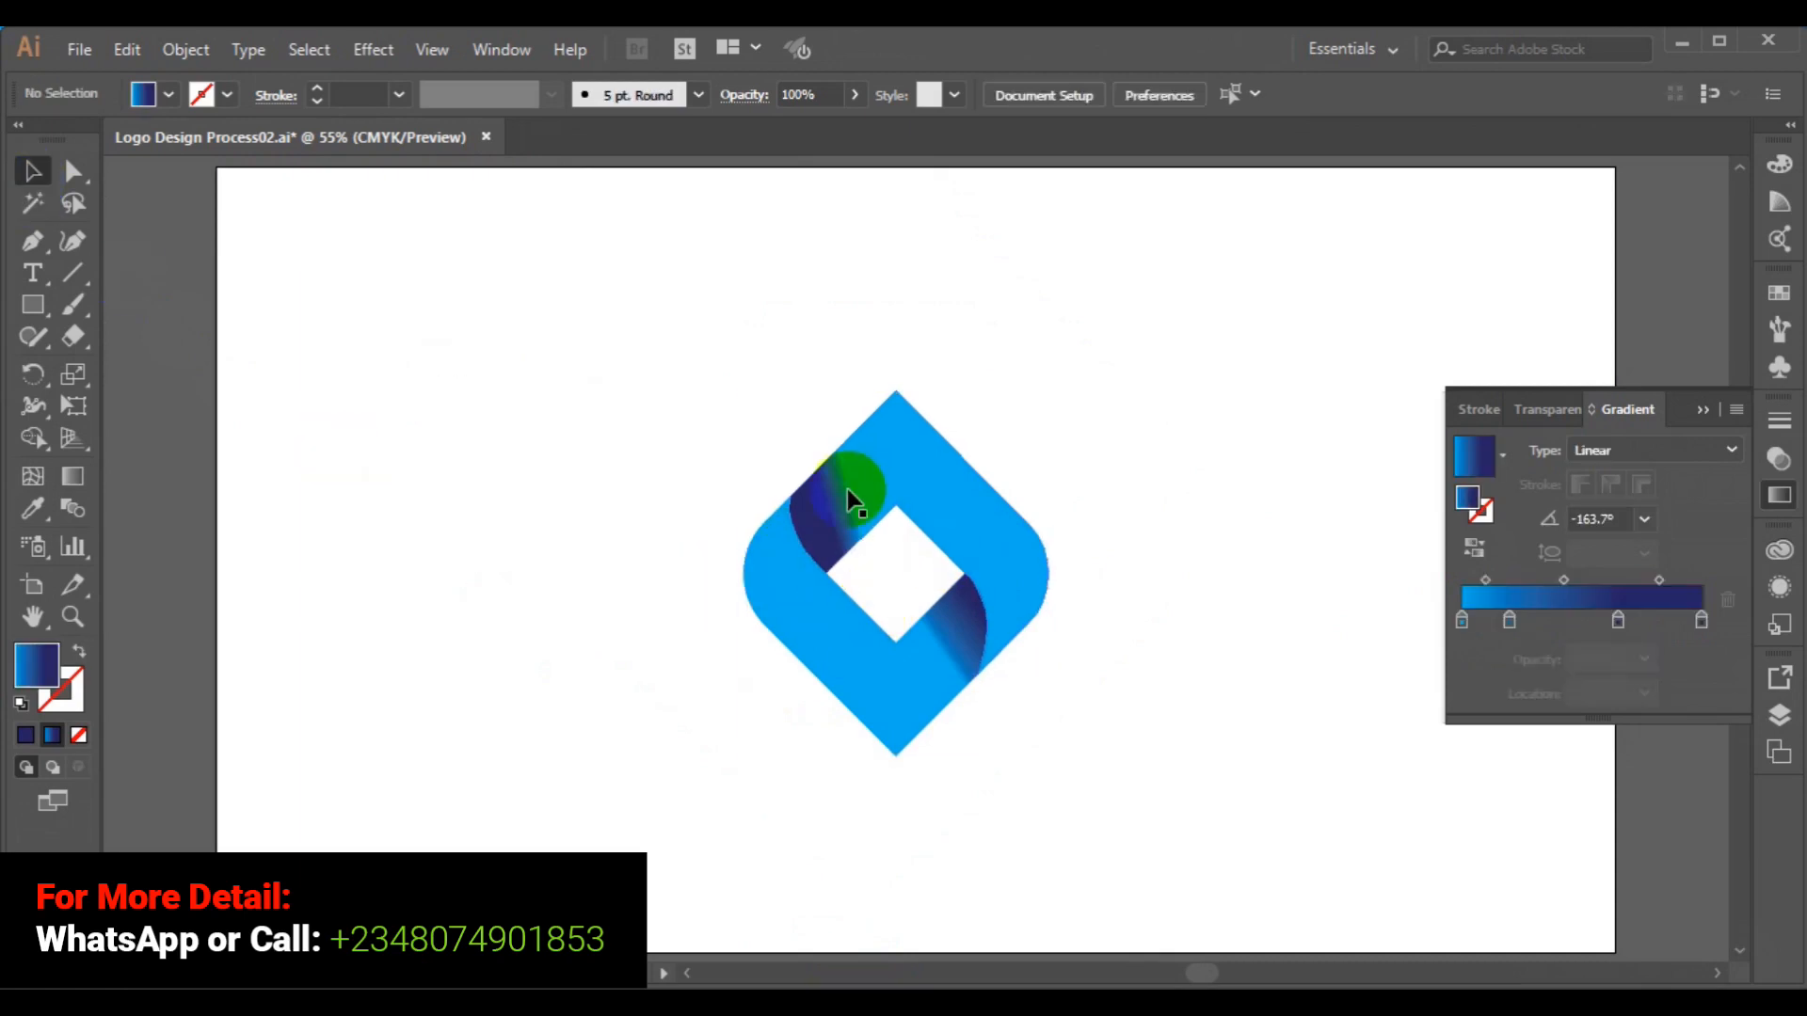
# Reselect the upper-right band and move its third gradient stop to a location of 78.11%.
pyautogui.click(849, 506)
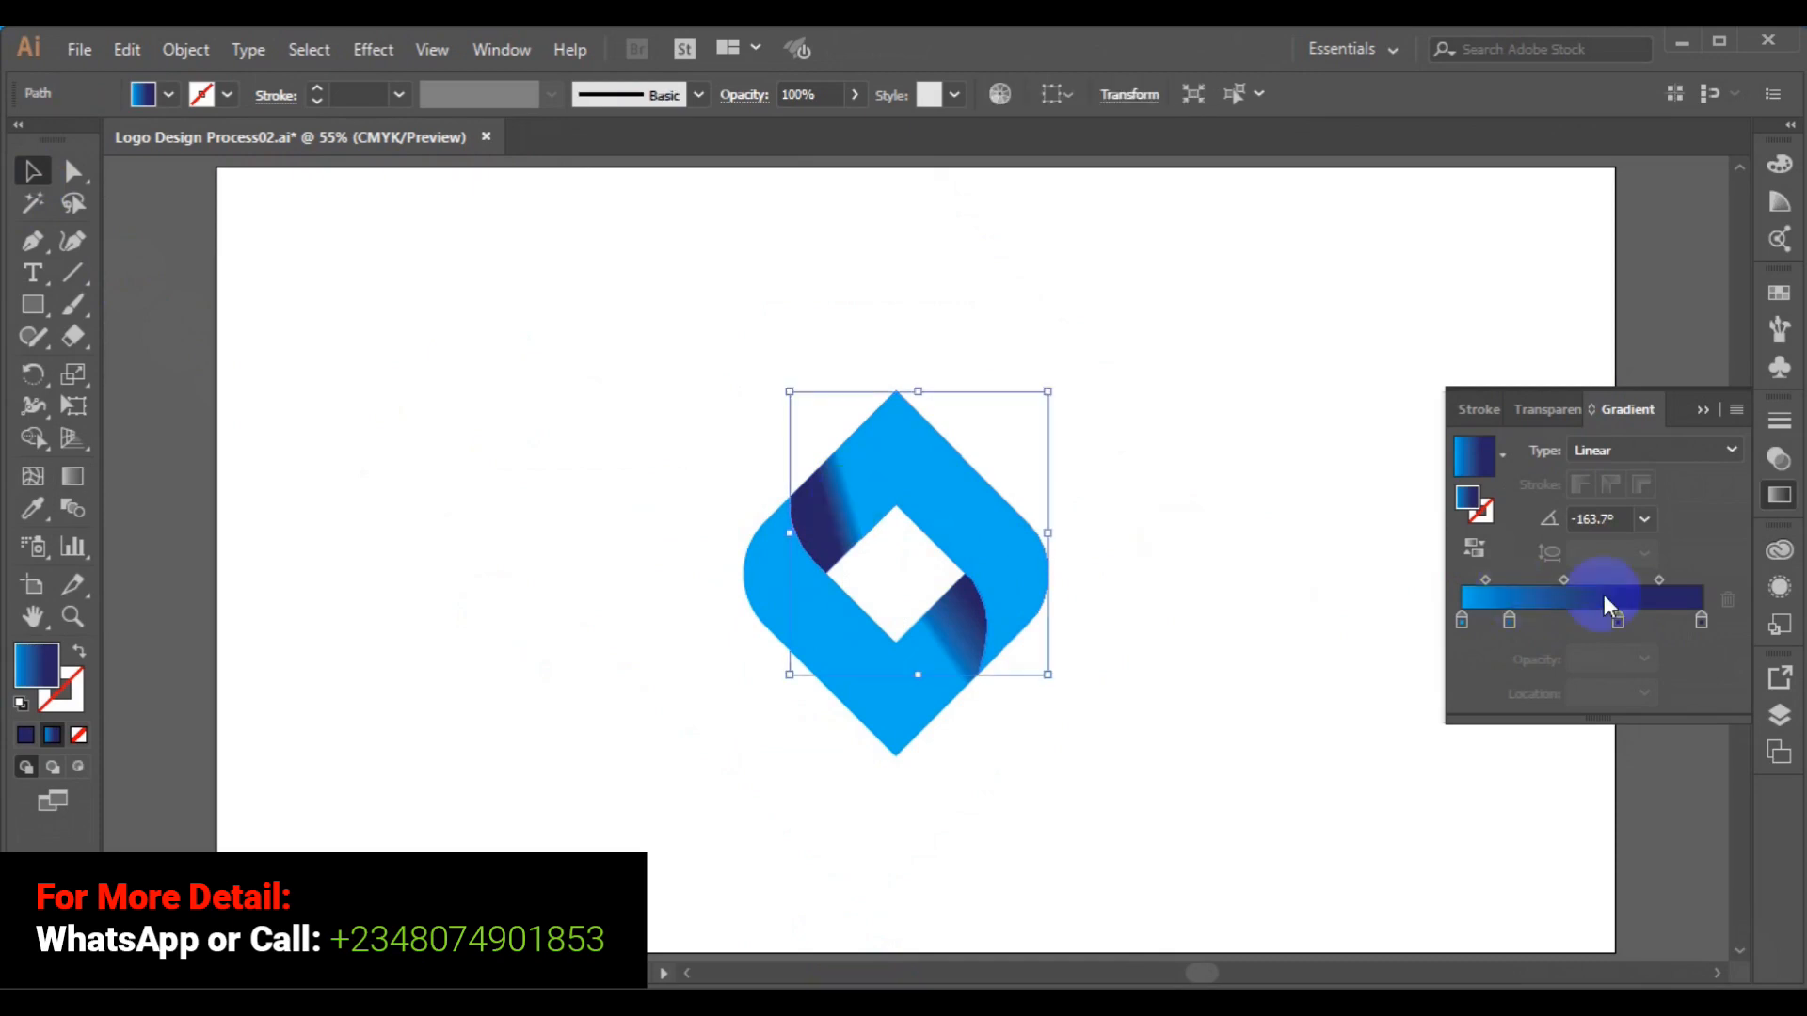
pyautogui.moveTo(1620, 619); pyautogui.dragTo(1653, 623)
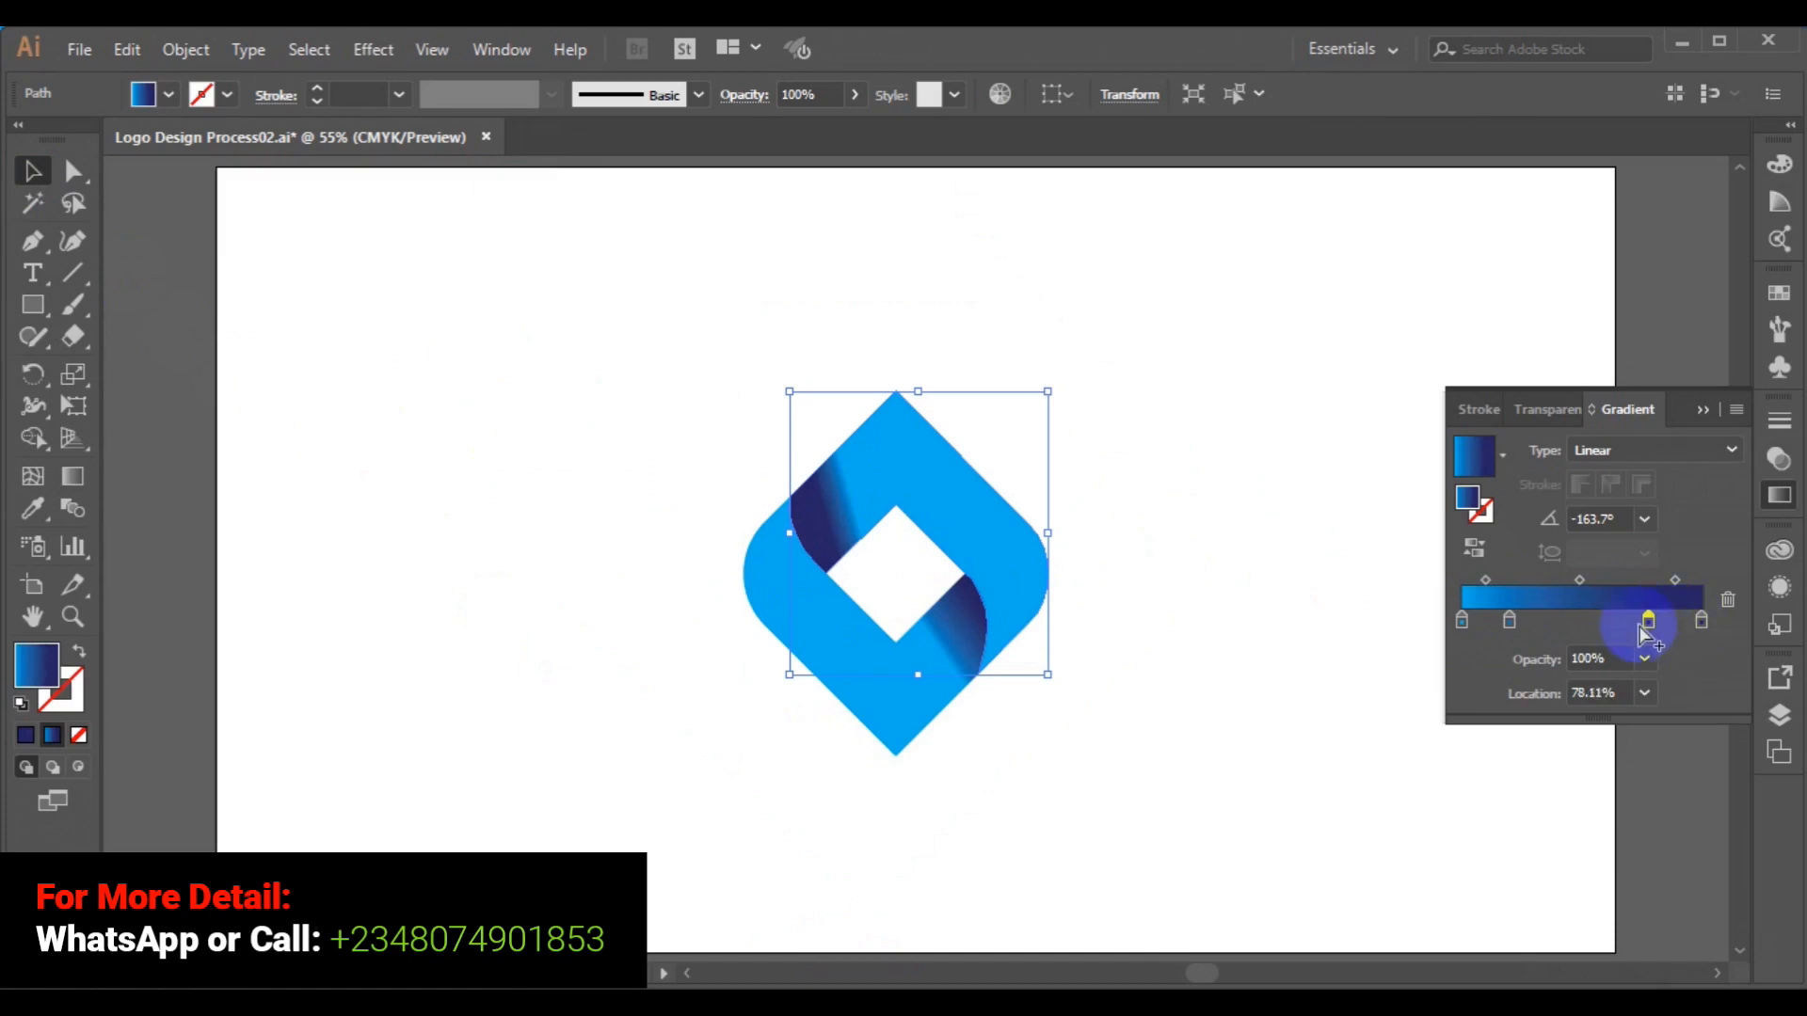
pyautogui.click(1699, 621)
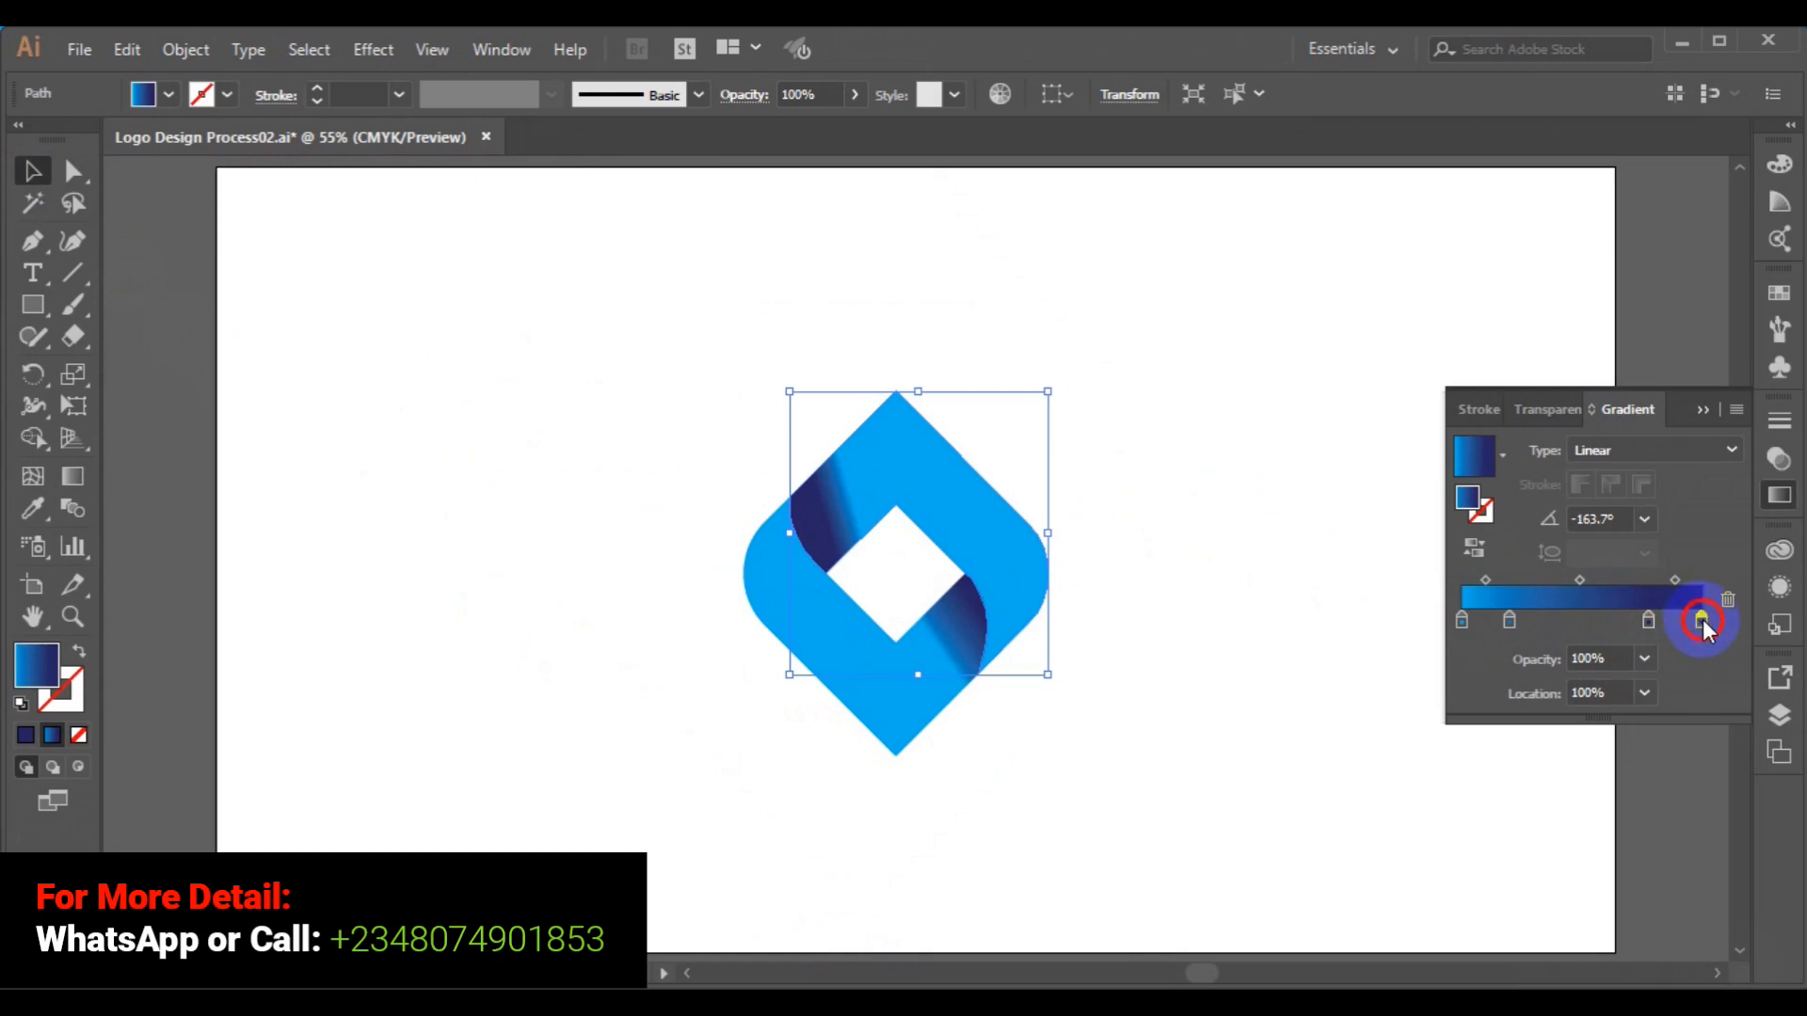
pyautogui.click(1649, 622)
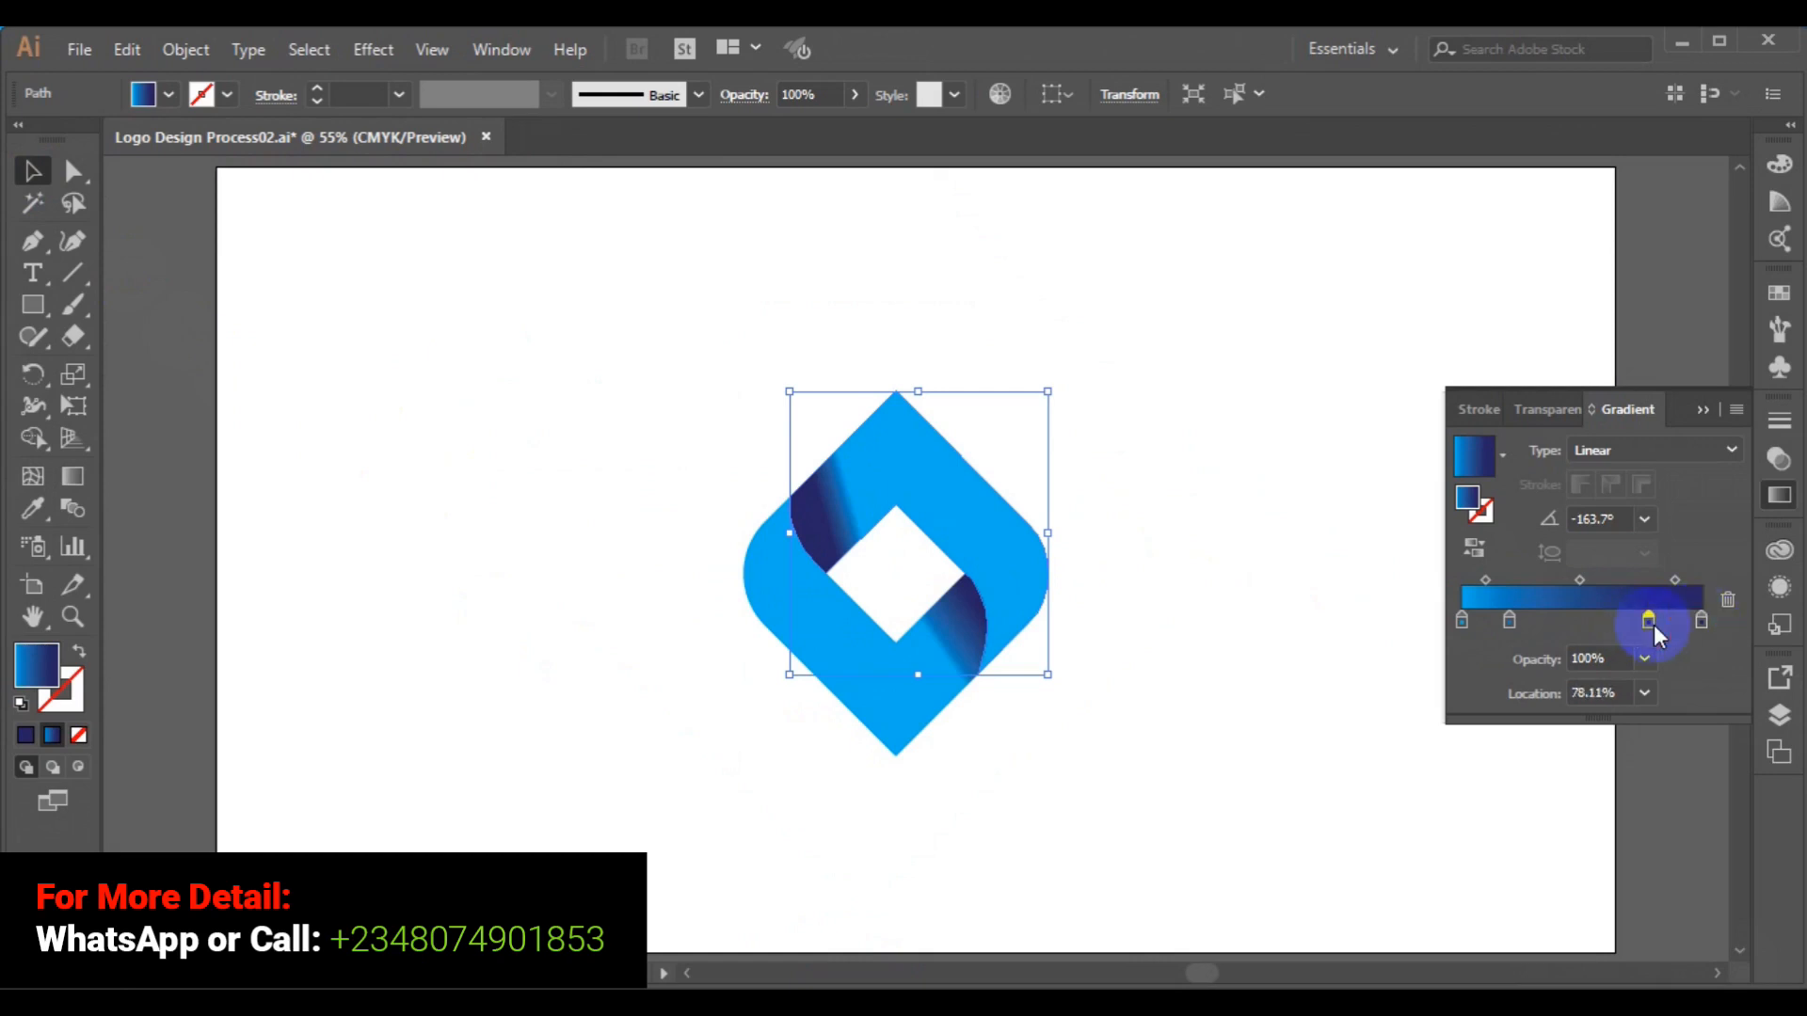
# Set the opacity of the upper-right band's third gradient stop to 90%, after trying 80%.
pyautogui.click(1647, 659)
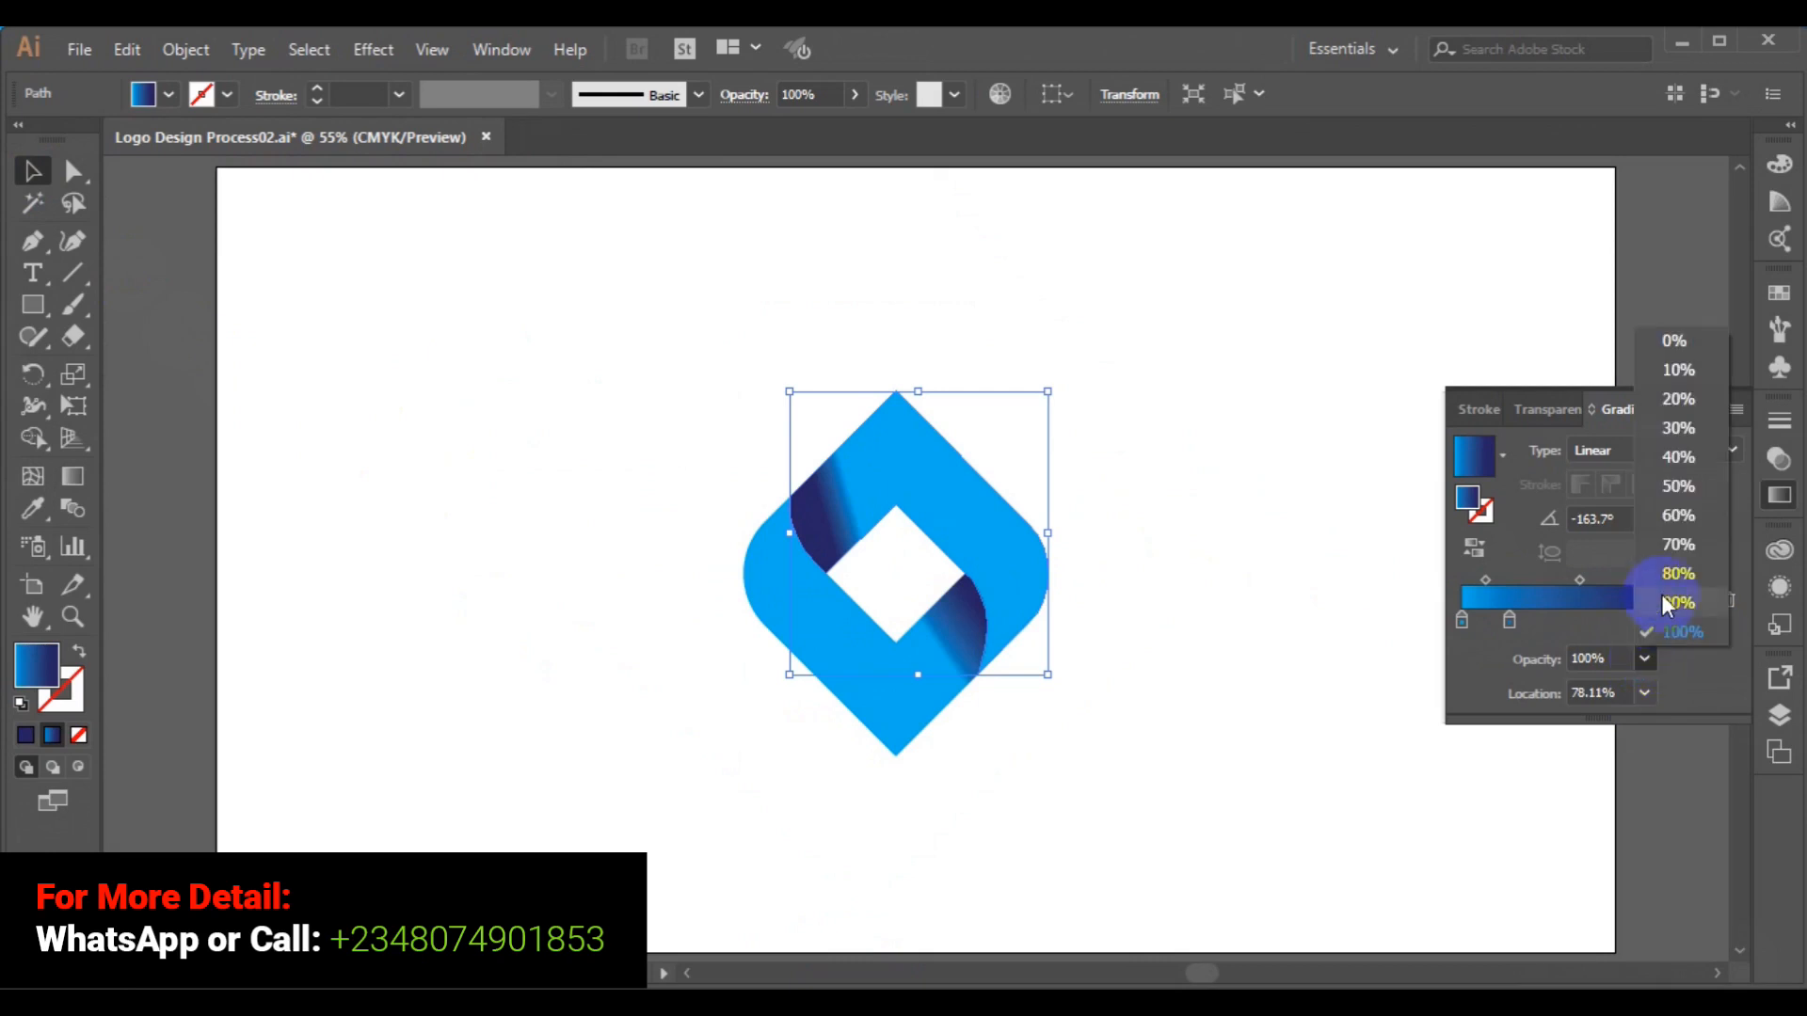
pyautogui.click(1663, 600)
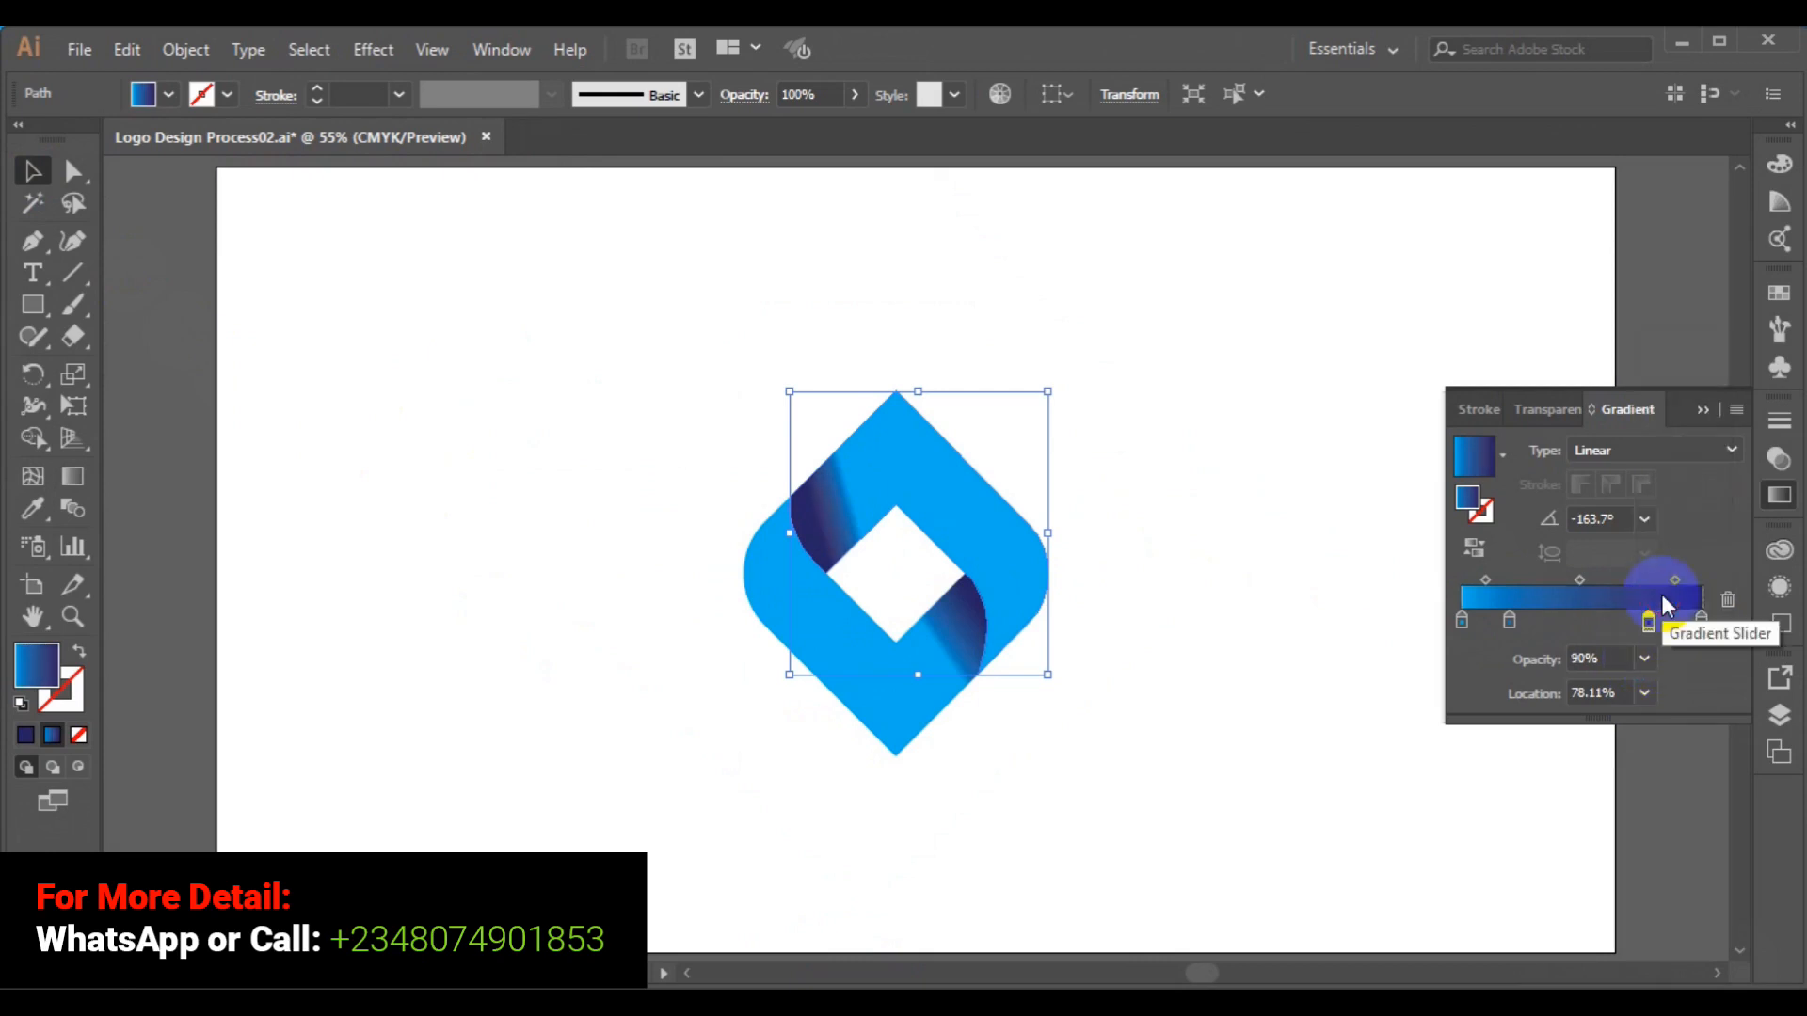
pyautogui.click(1647, 659)
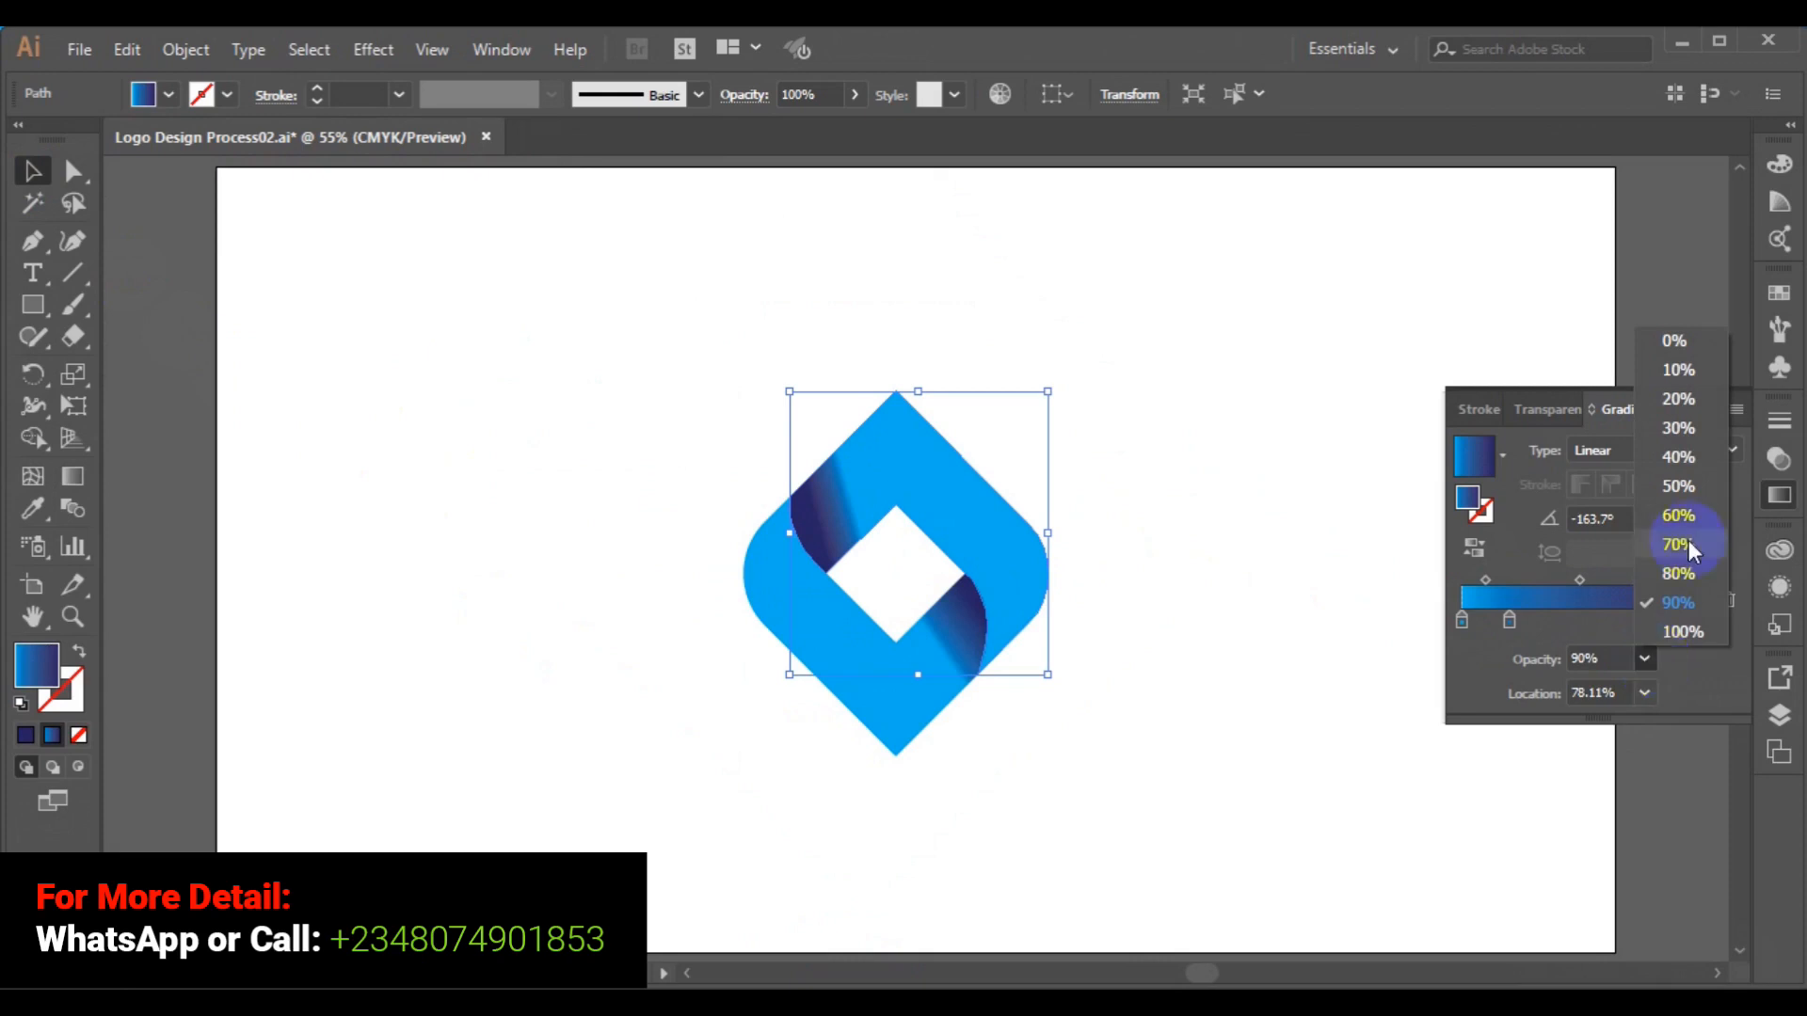
pyautogui.click(1675, 584)
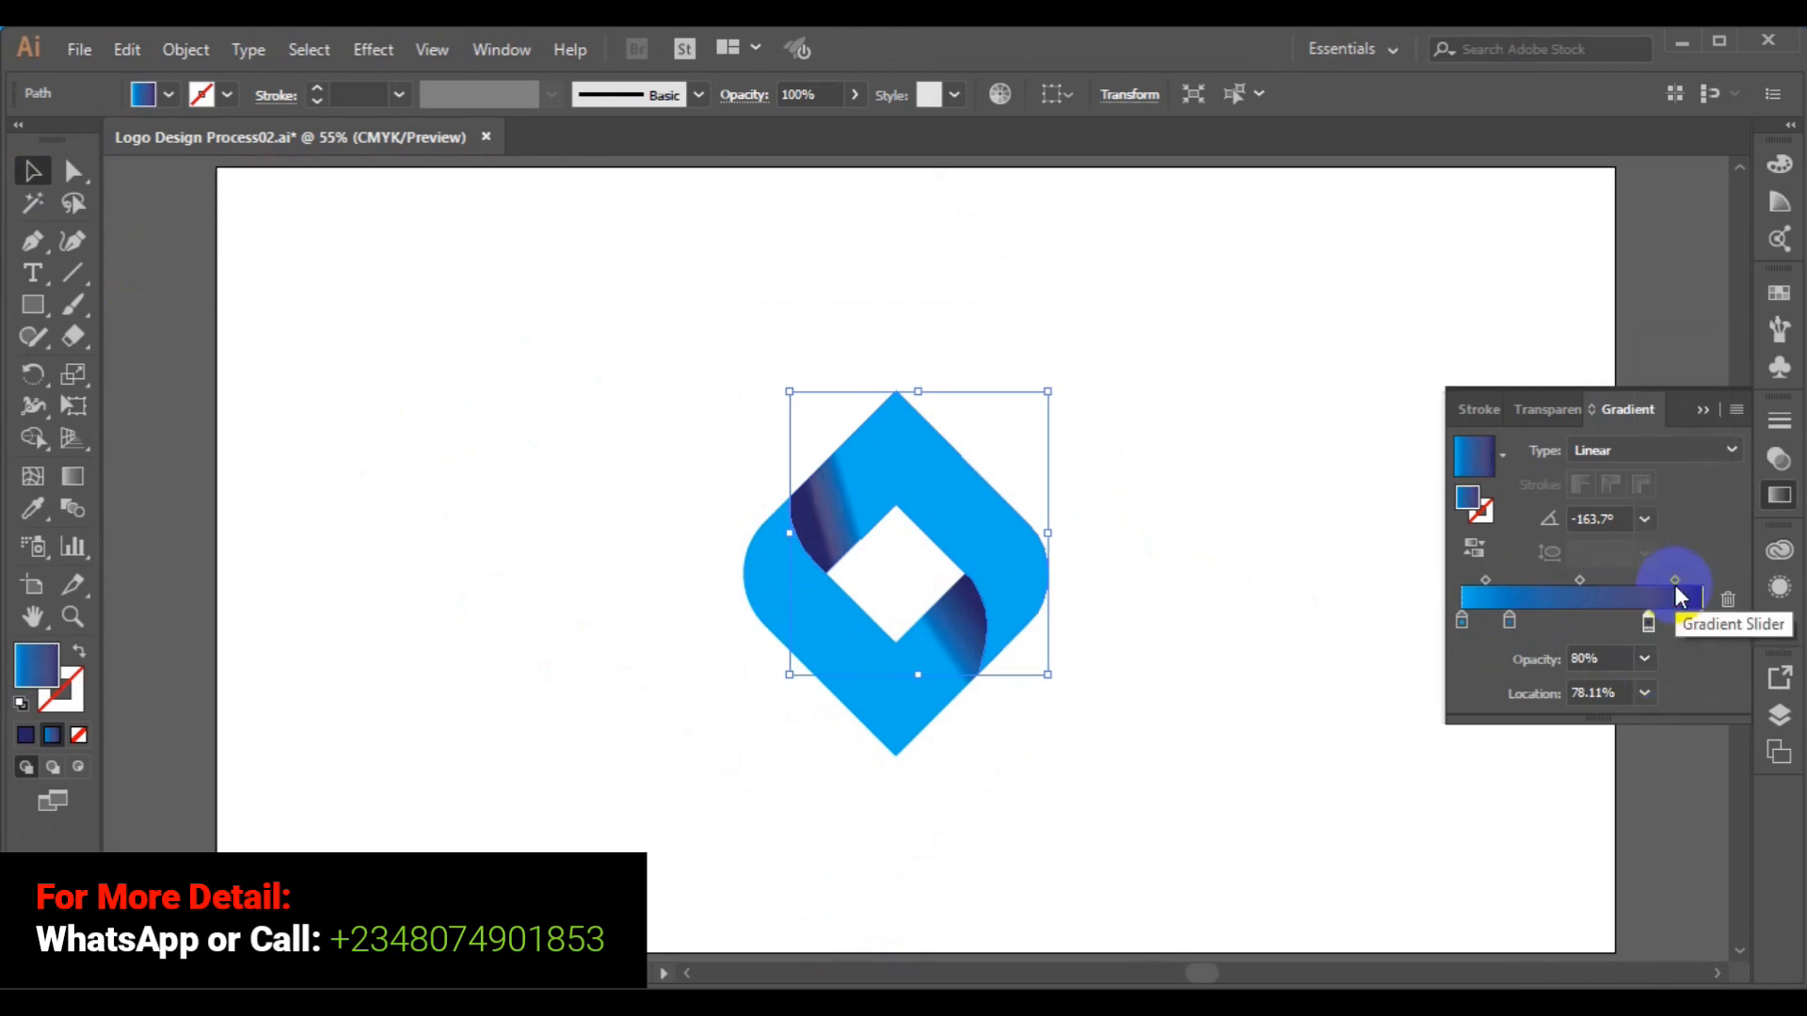
pyautogui.click(1647, 660)
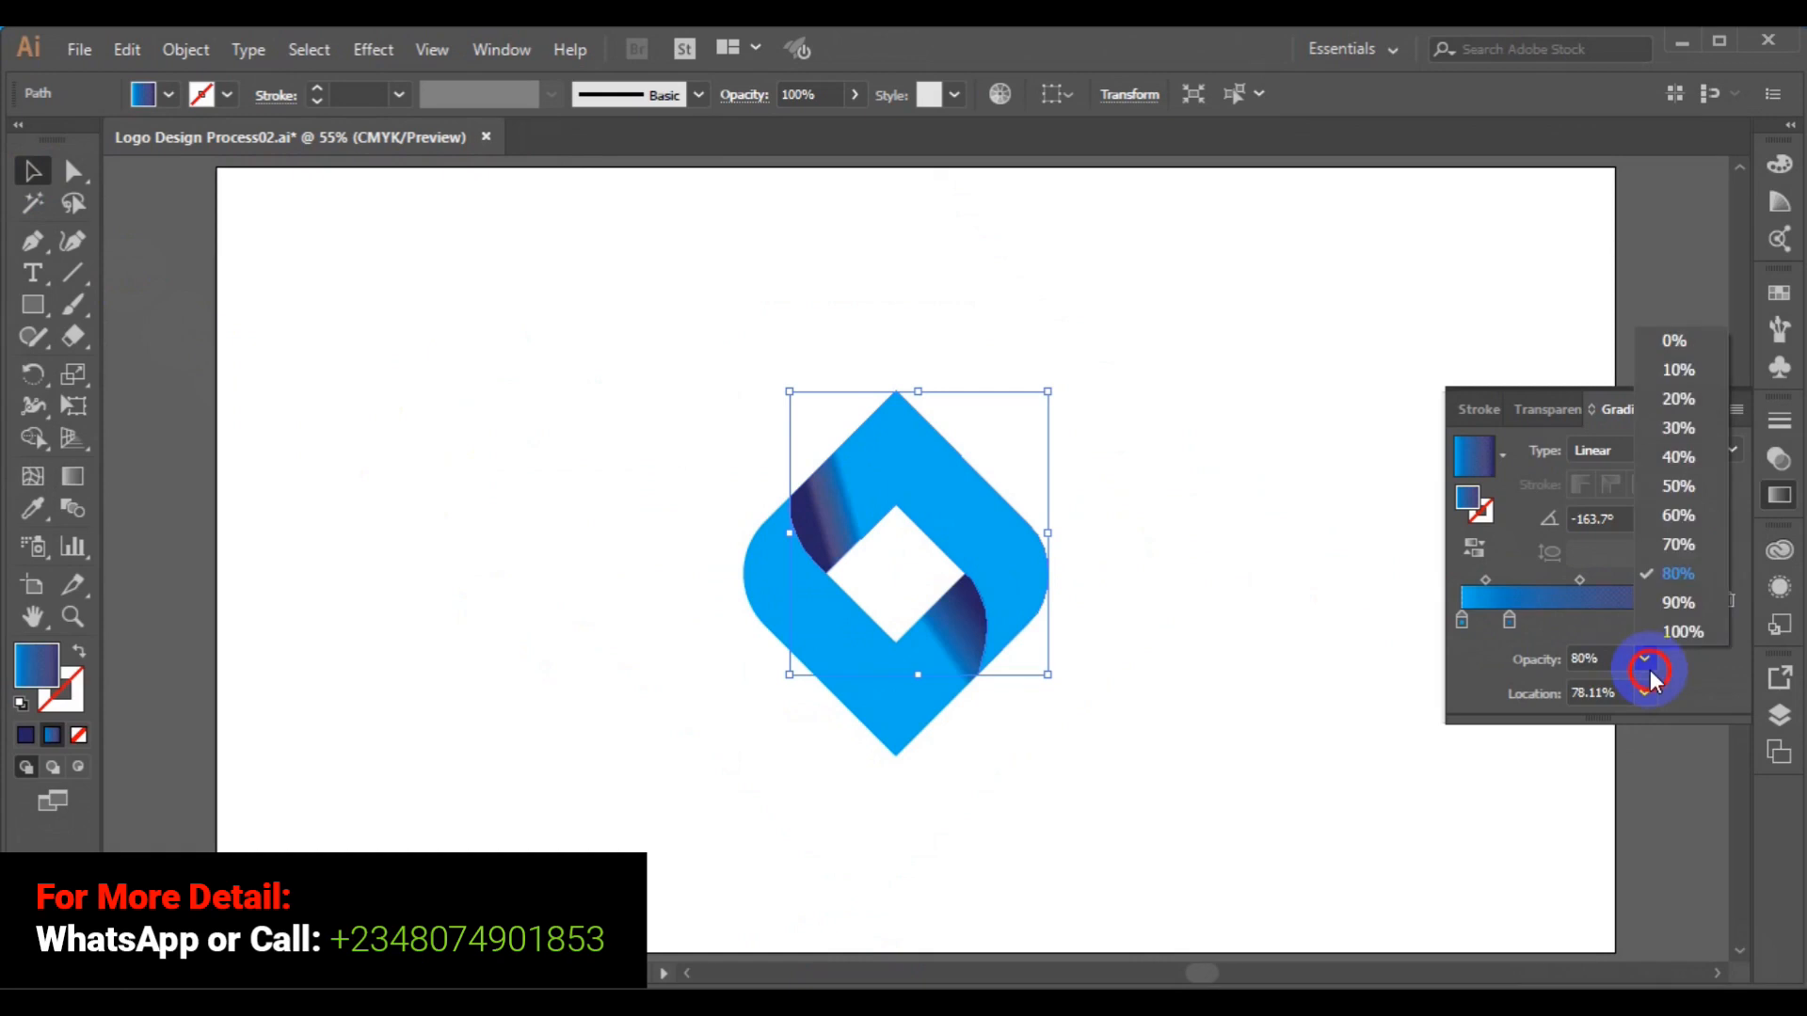
pyautogui.click(1676, 603)
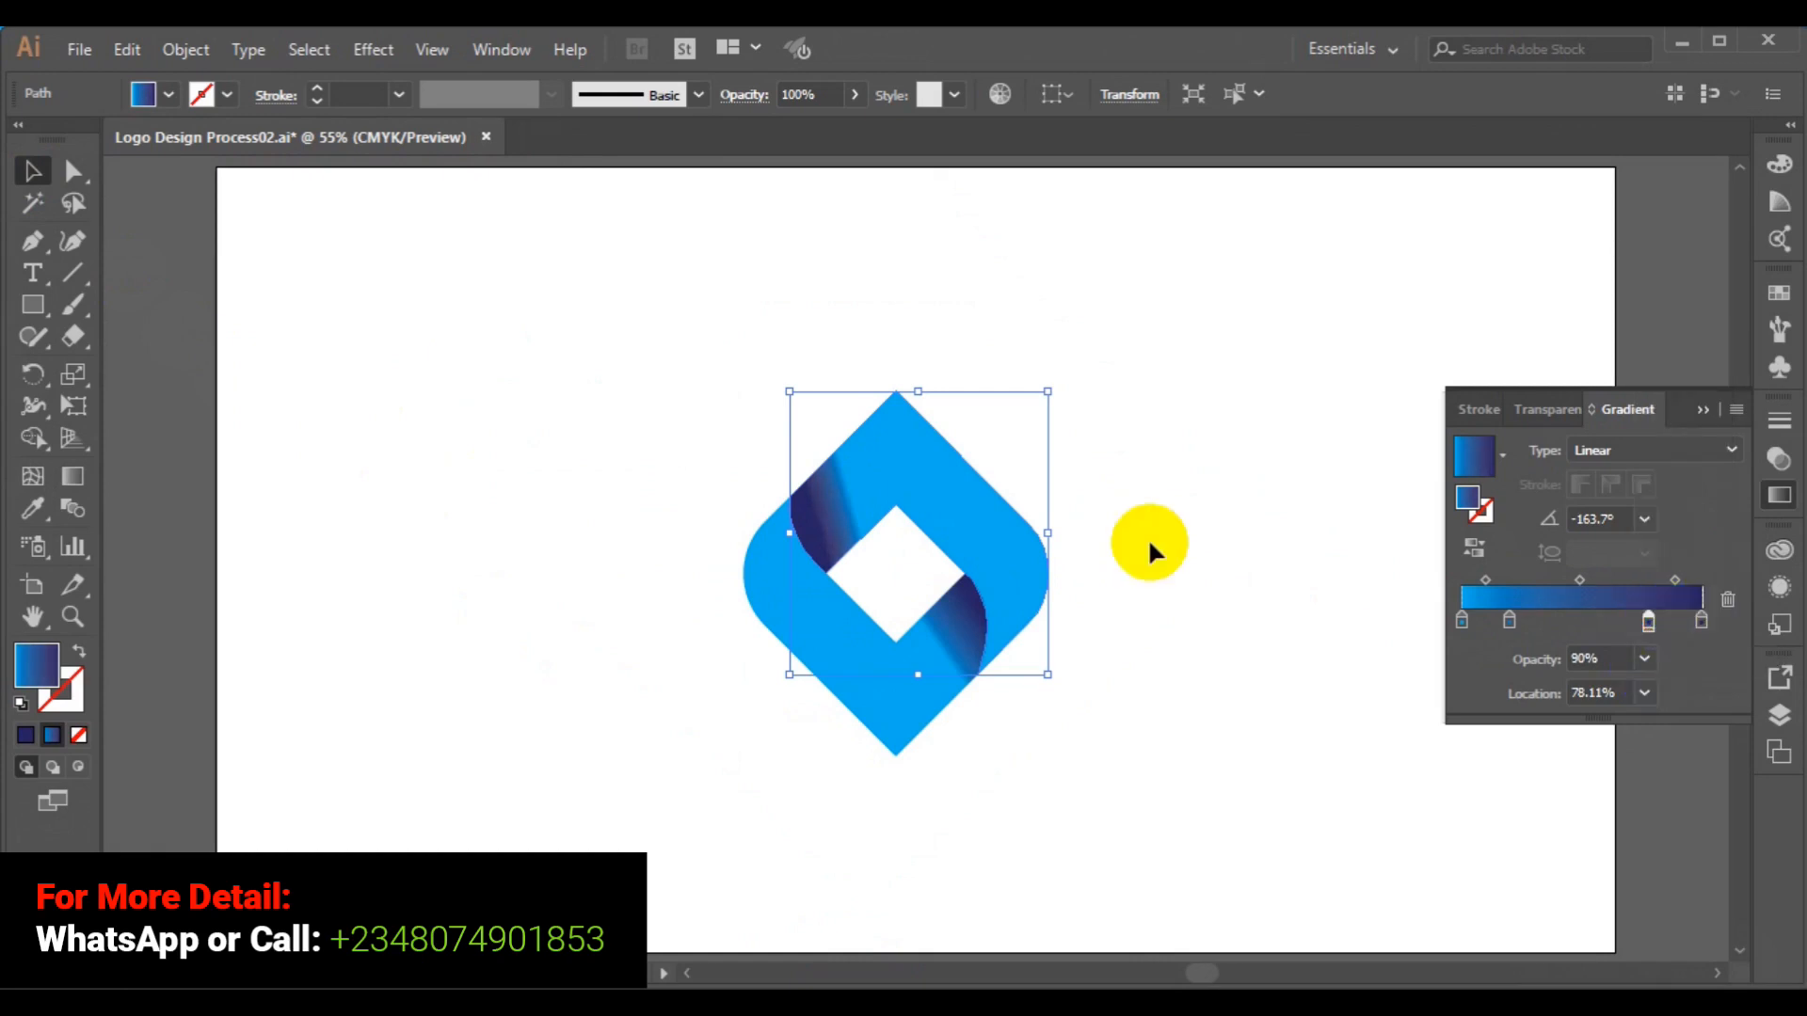
# Select both bands of the diamond logo and group them.
pyautogui.click(446, 305)
pyautogui.moveTo(448, 303); pyautogui.dragTo(1118, 777)
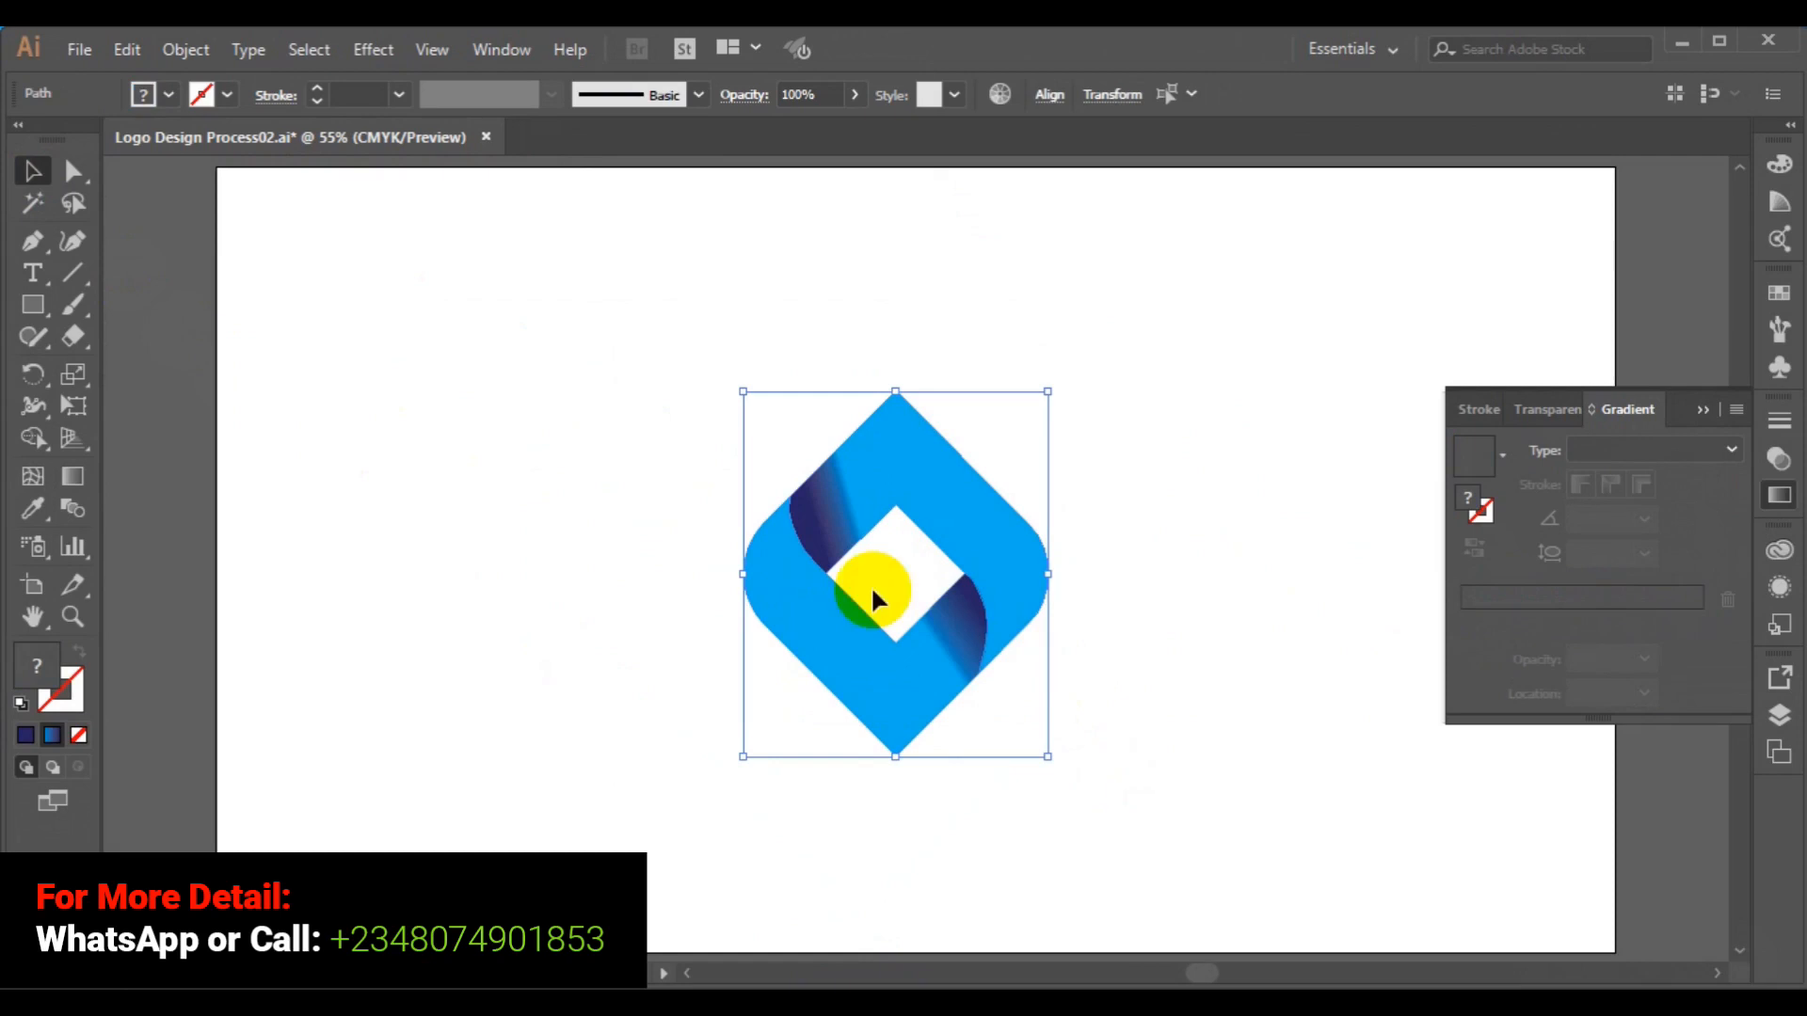
pyautogui.click(186, 49)
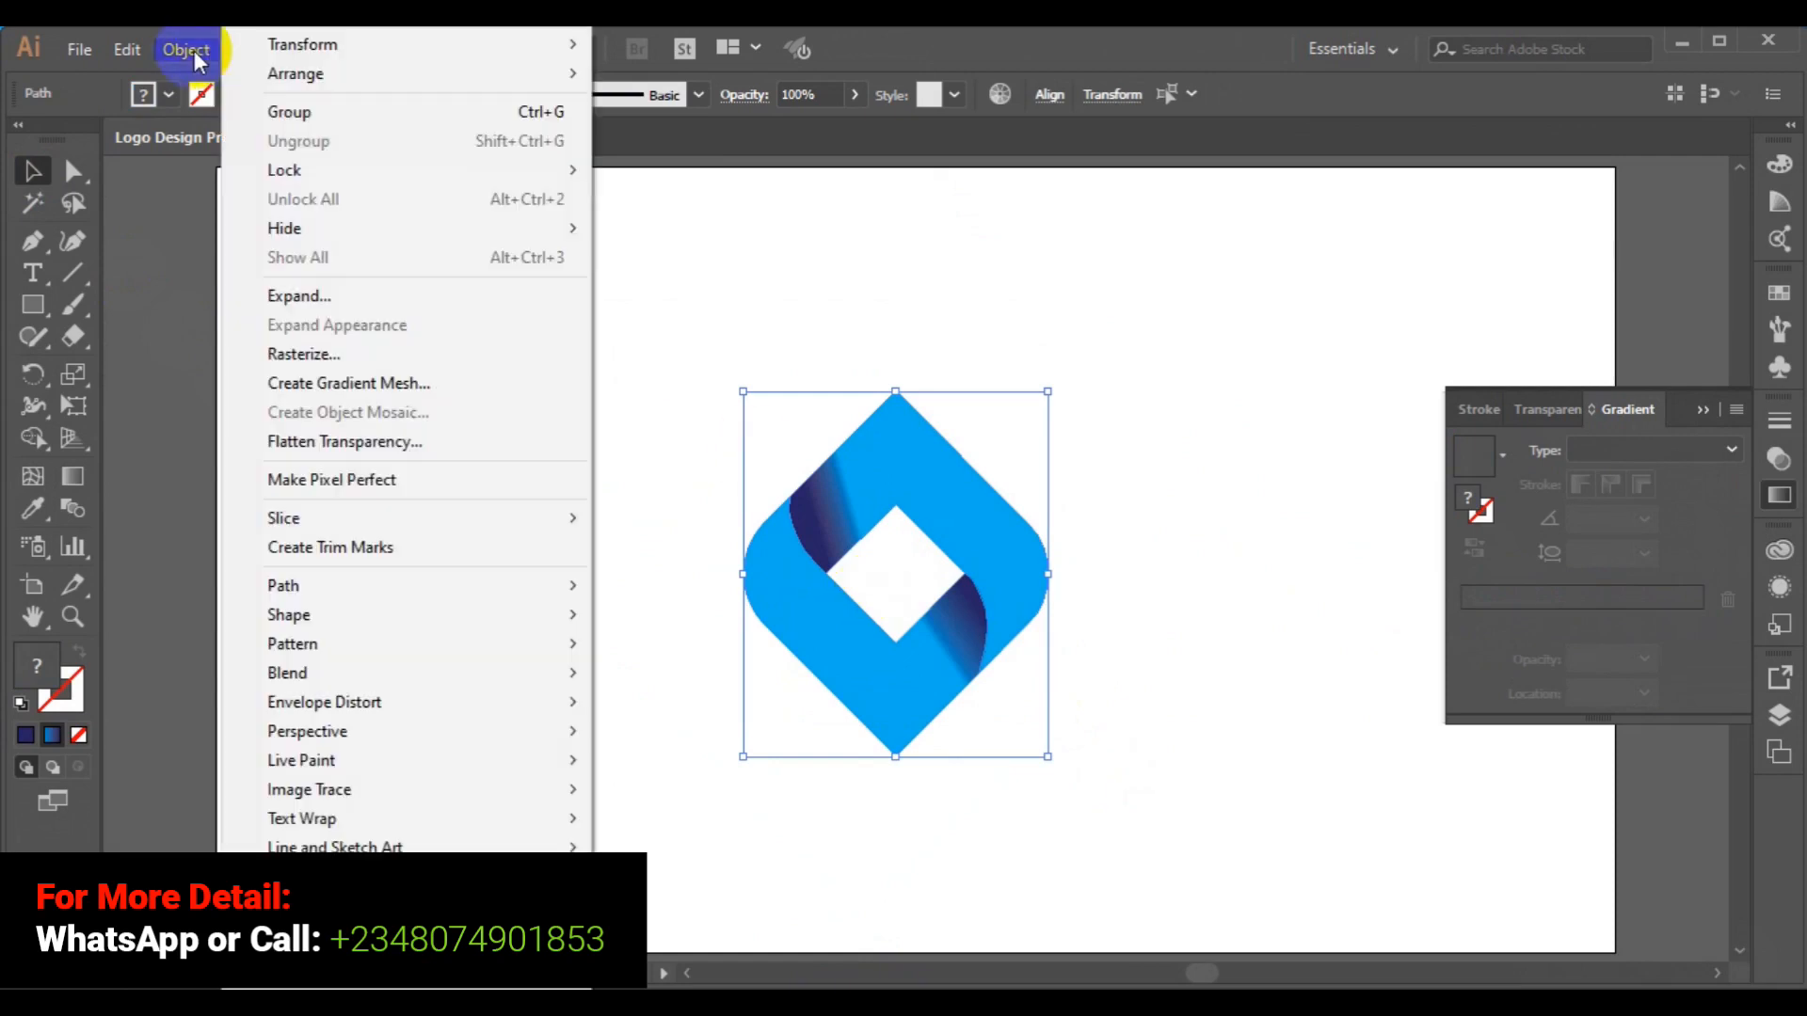
pyautogui.click(346, 111)
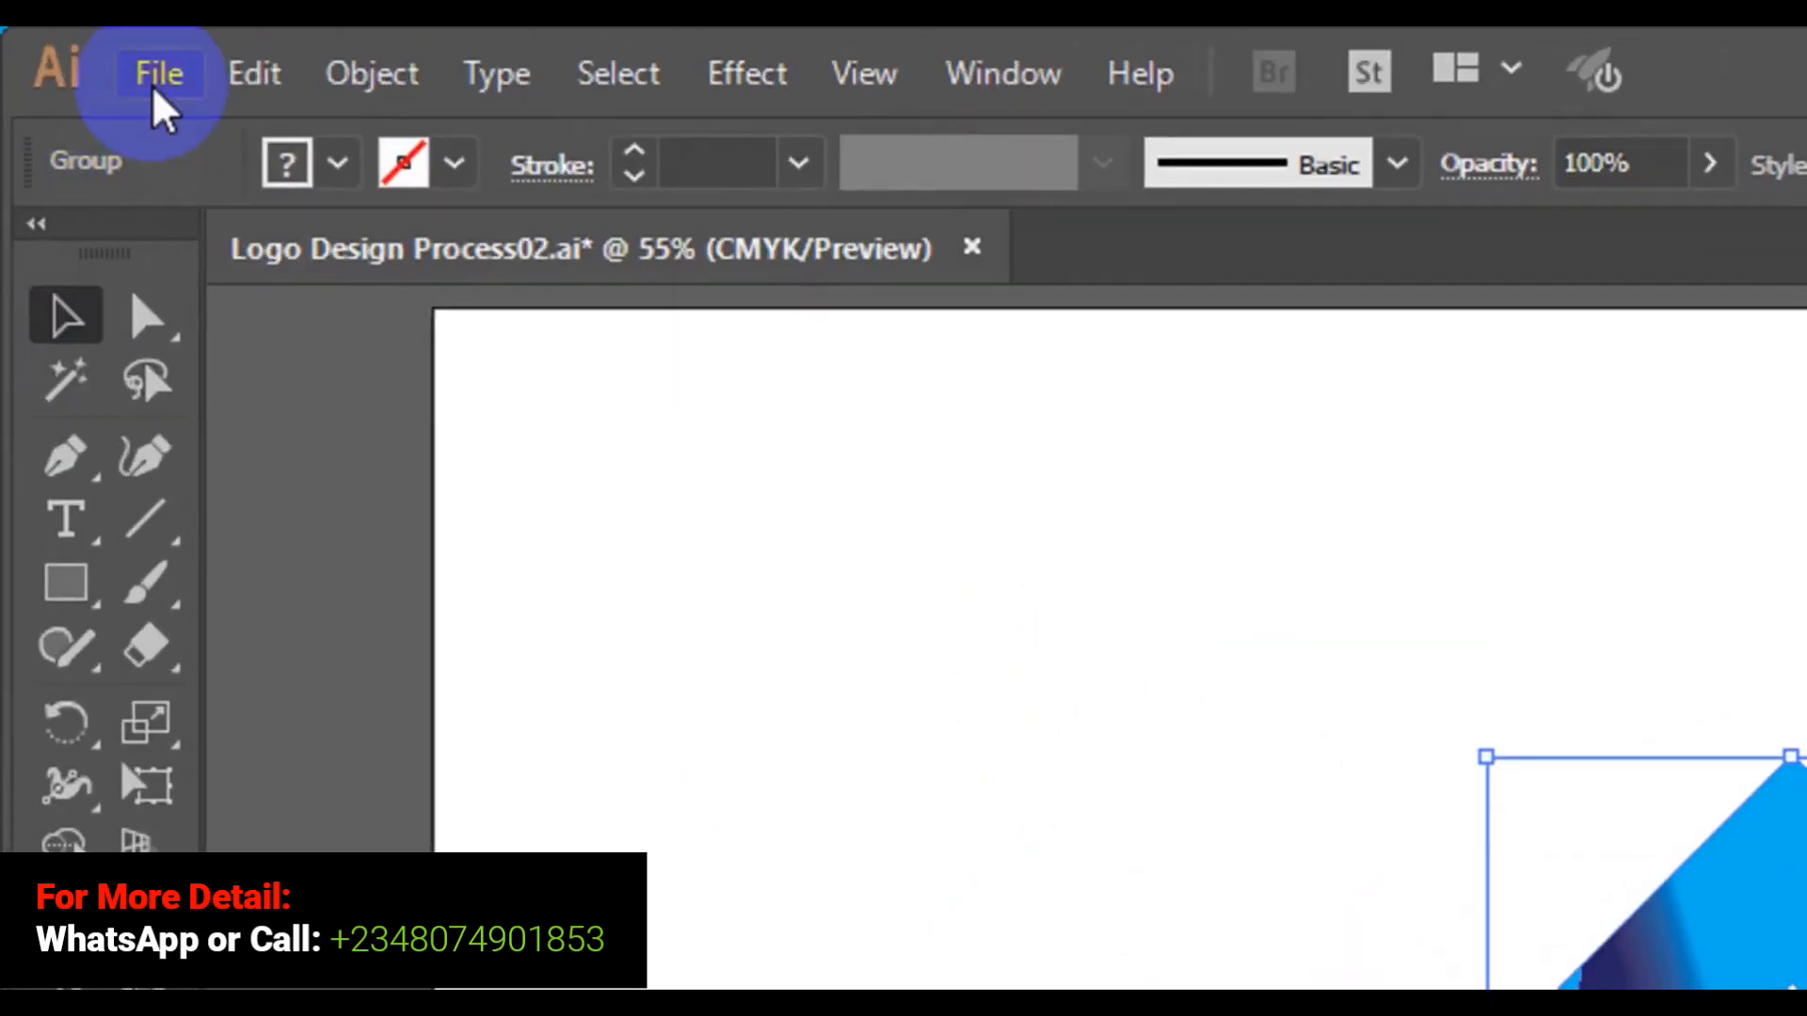
# Save the logo to the Desktop as a new Illustrator CC file named Logo Design Process02(New), without replacing the existing file.
pyautogui.click(155, 89)
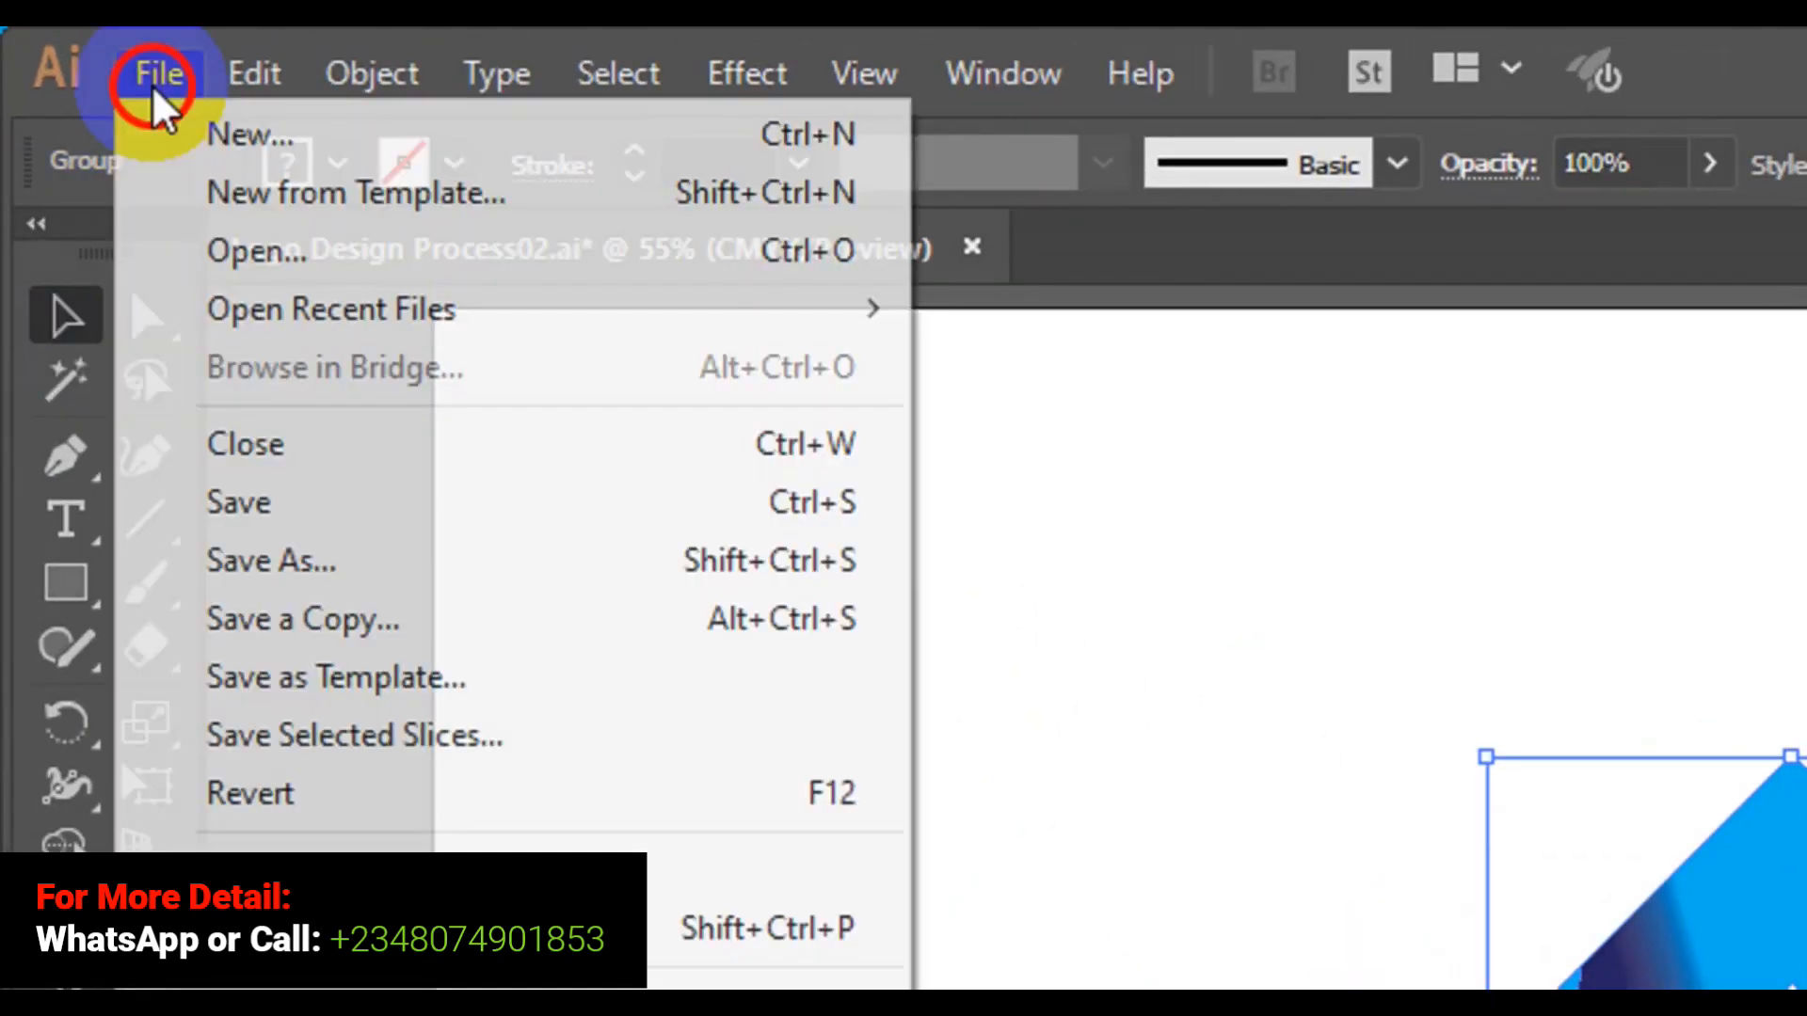
pyautogui.click(381, 561)
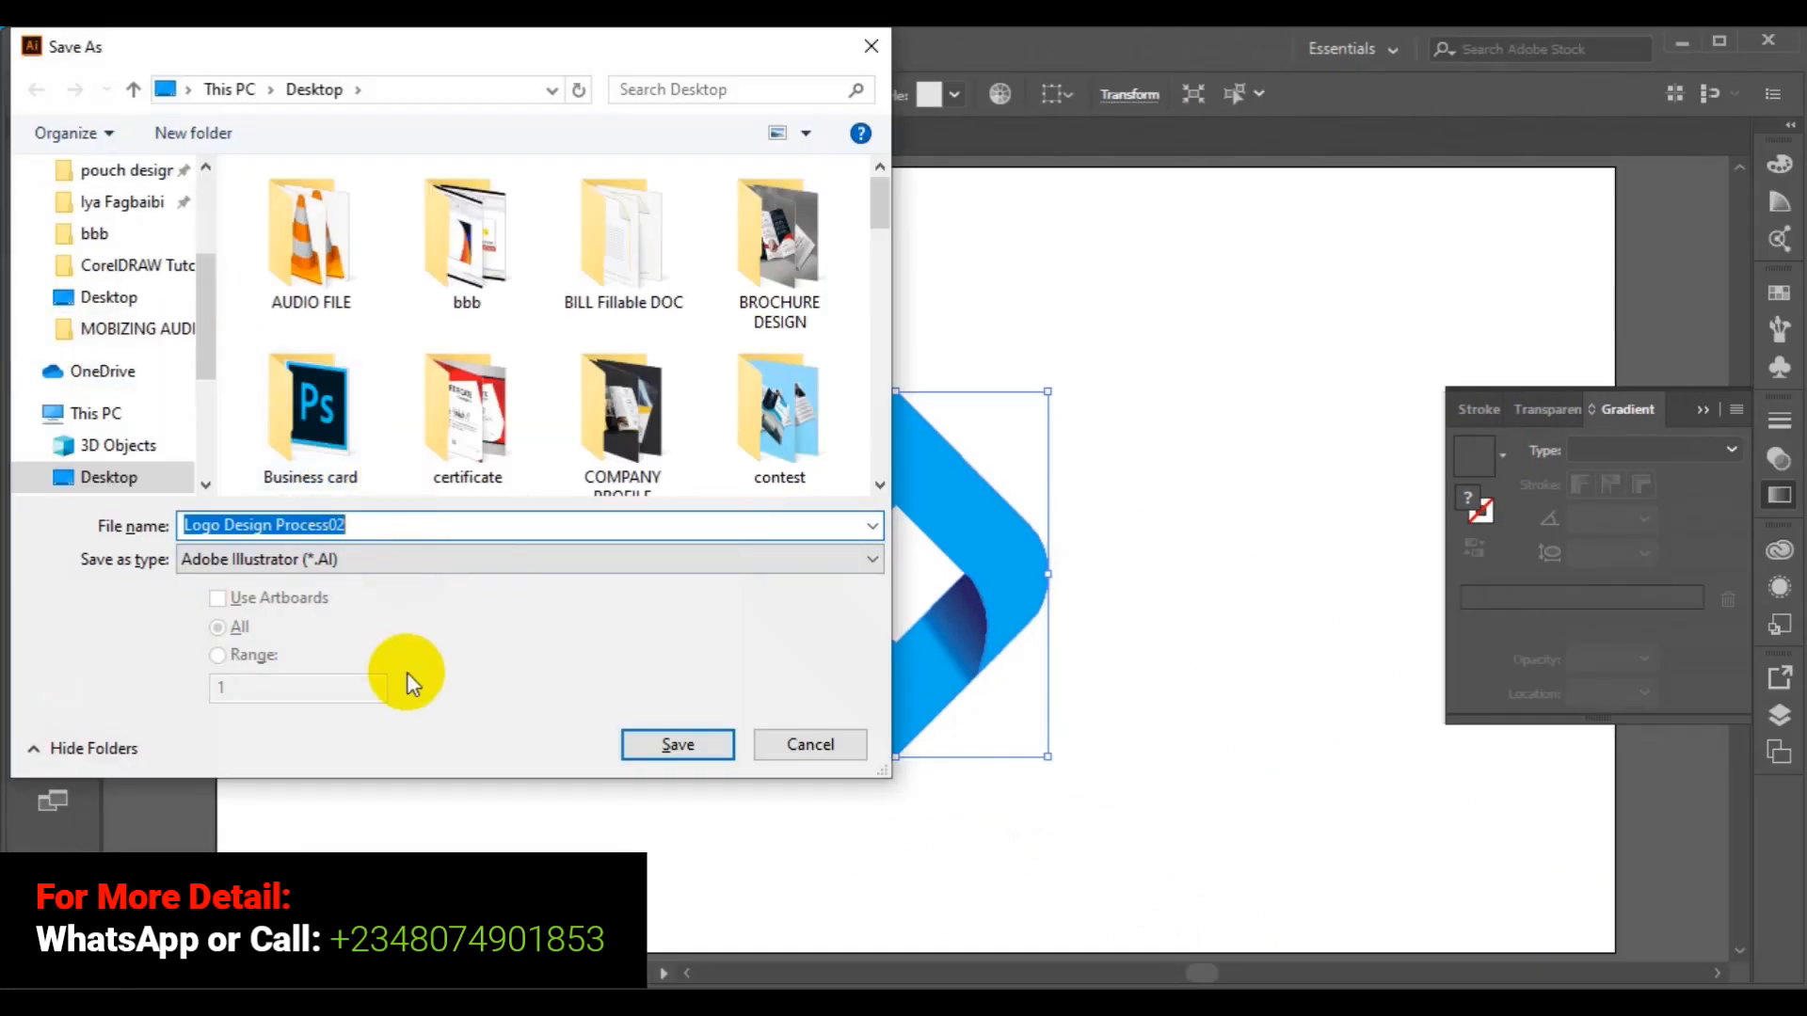
pyautogui.click(133, 485)
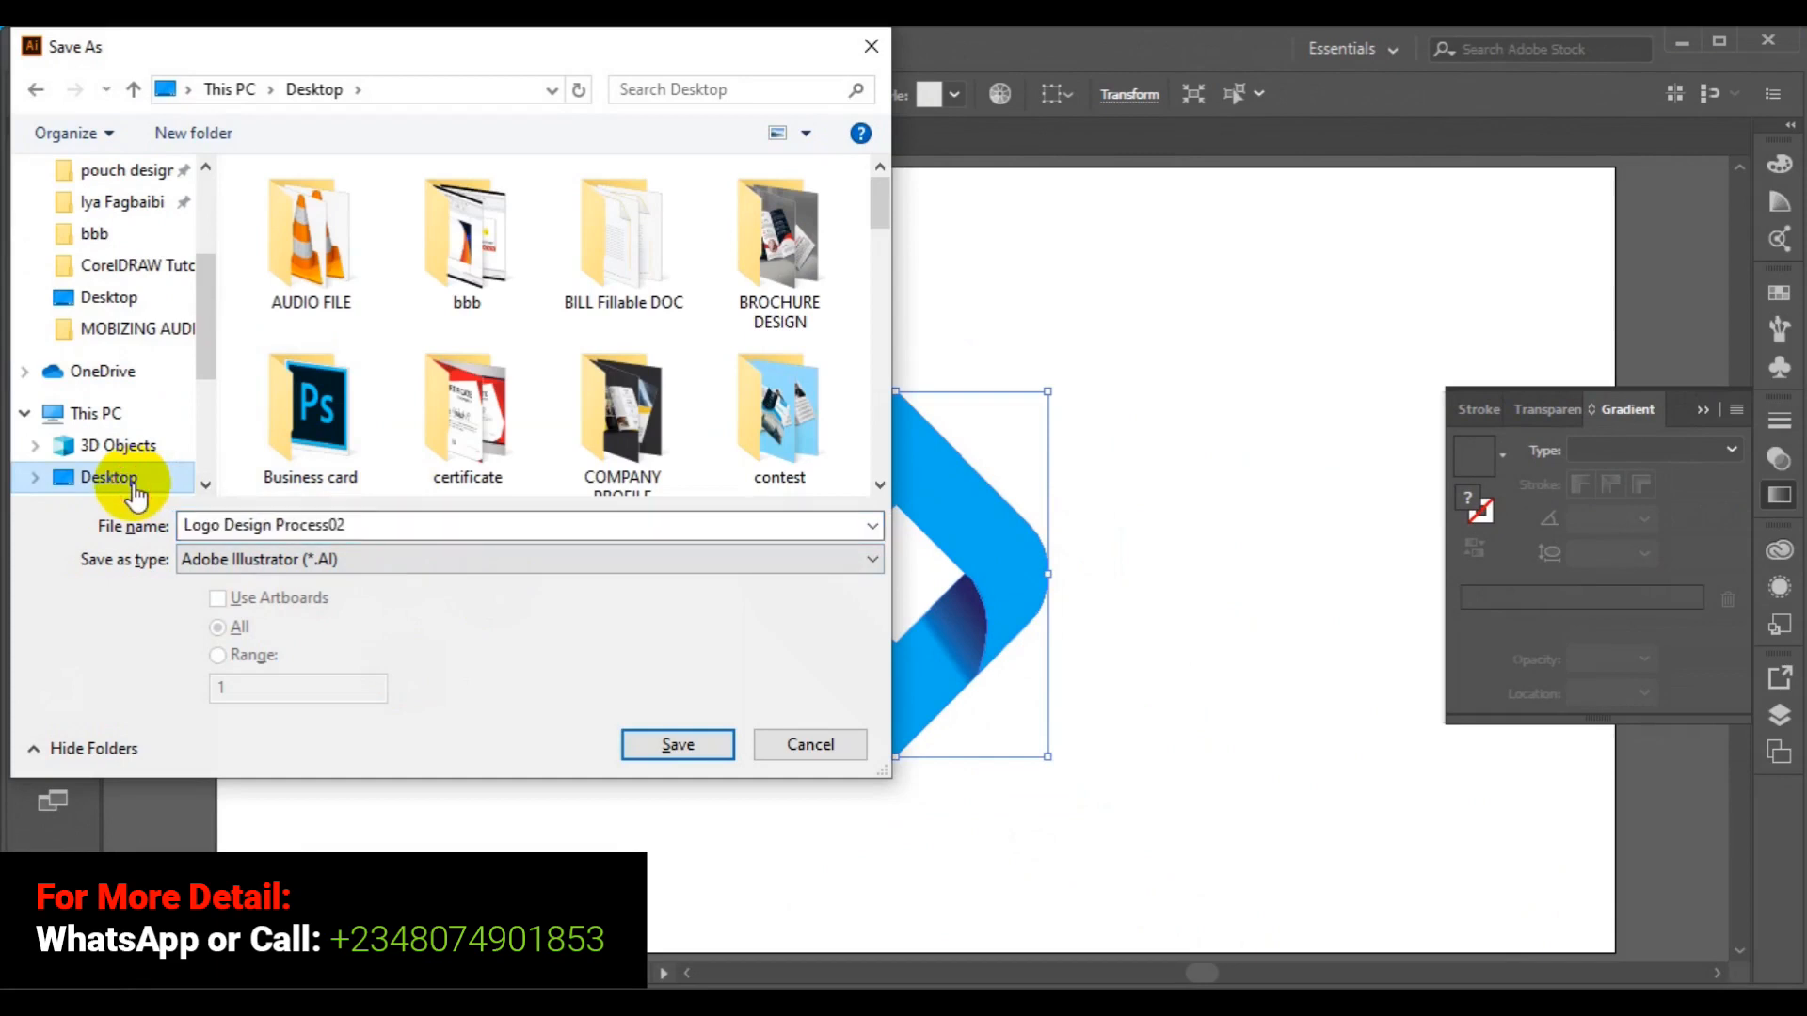
pyautogui.click(654, 743)
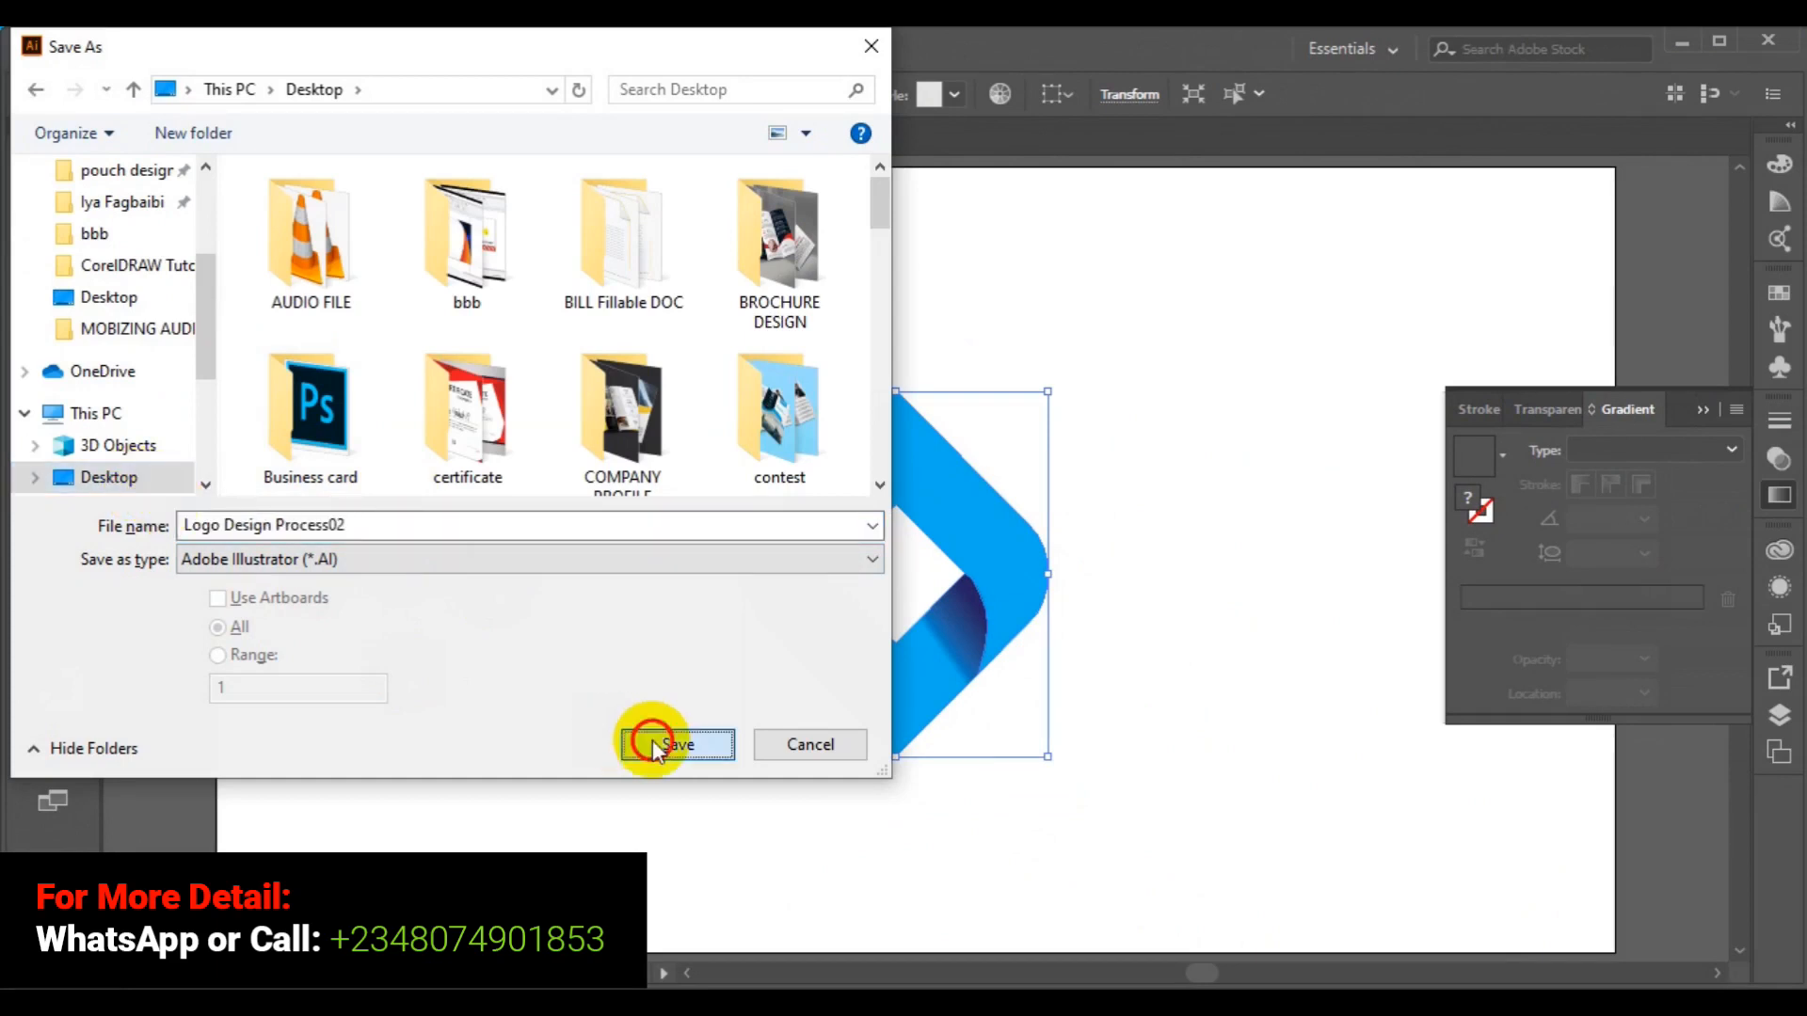
pyautogui.click(1103, 623)
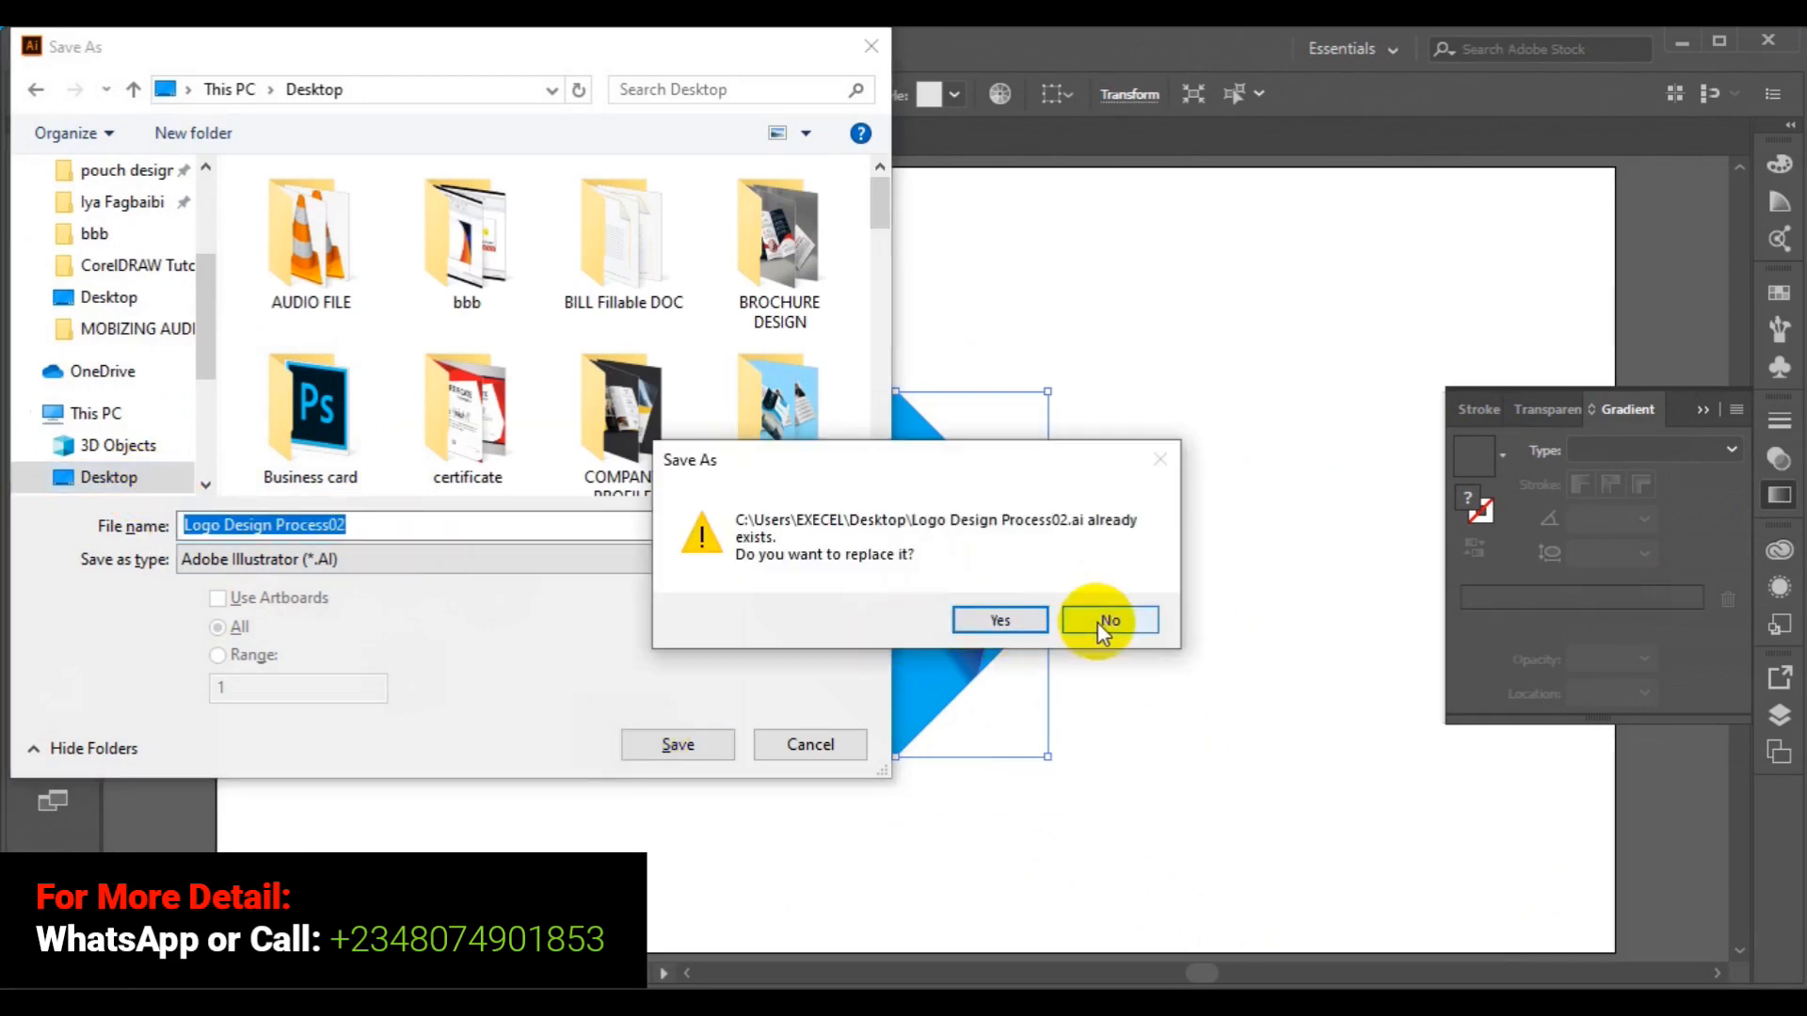
pyautogui.click(398, 525)
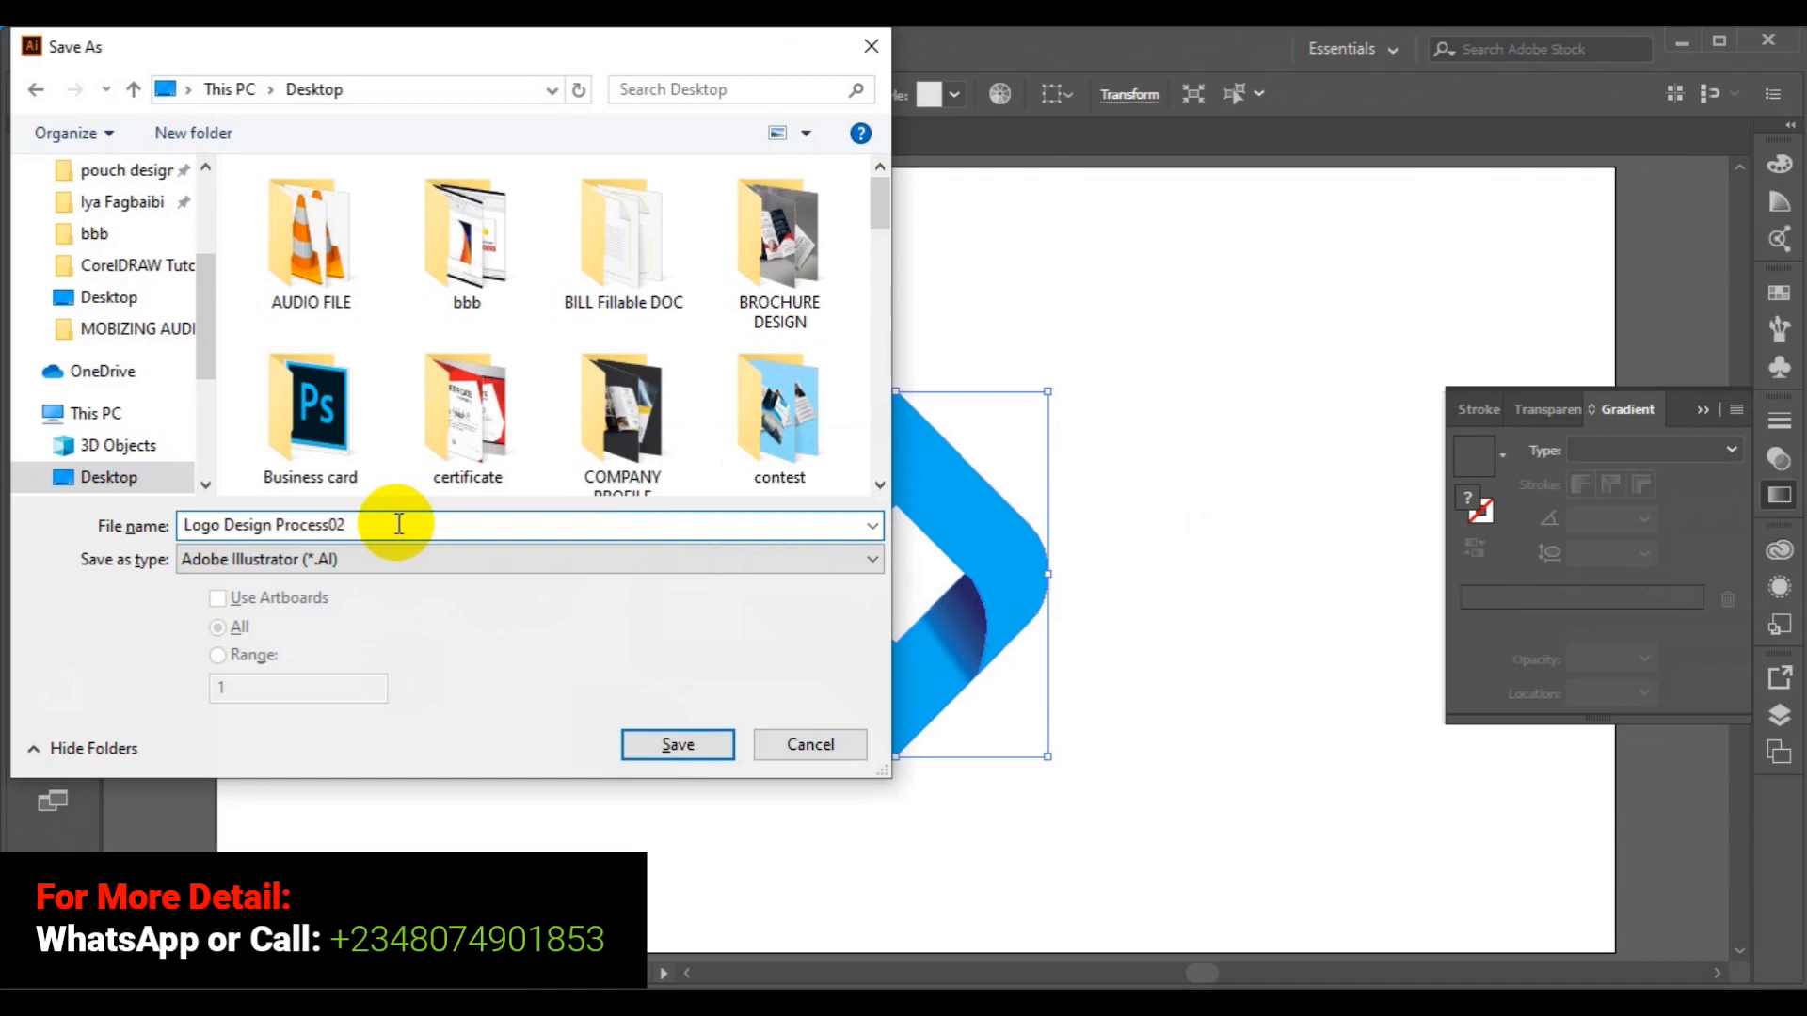
pyautogui.write('(New)')
pyautogui.click(672, 737)
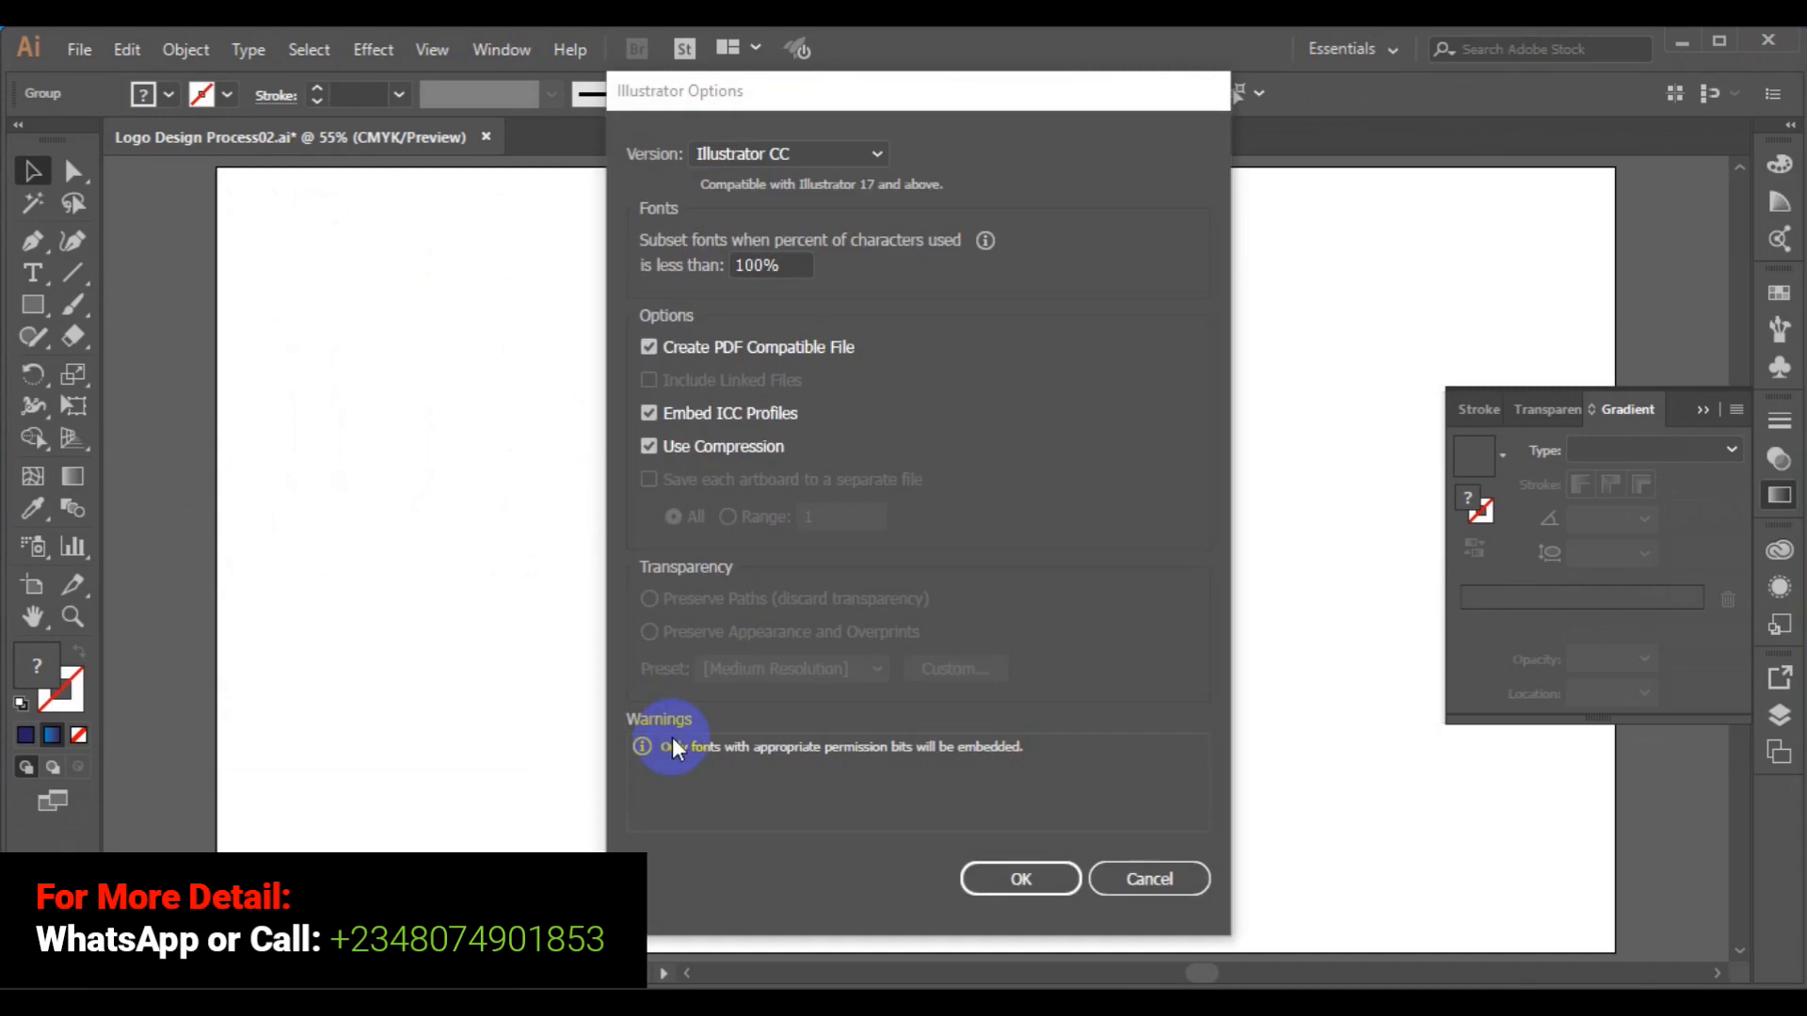
pyautogui.click(999, 889)
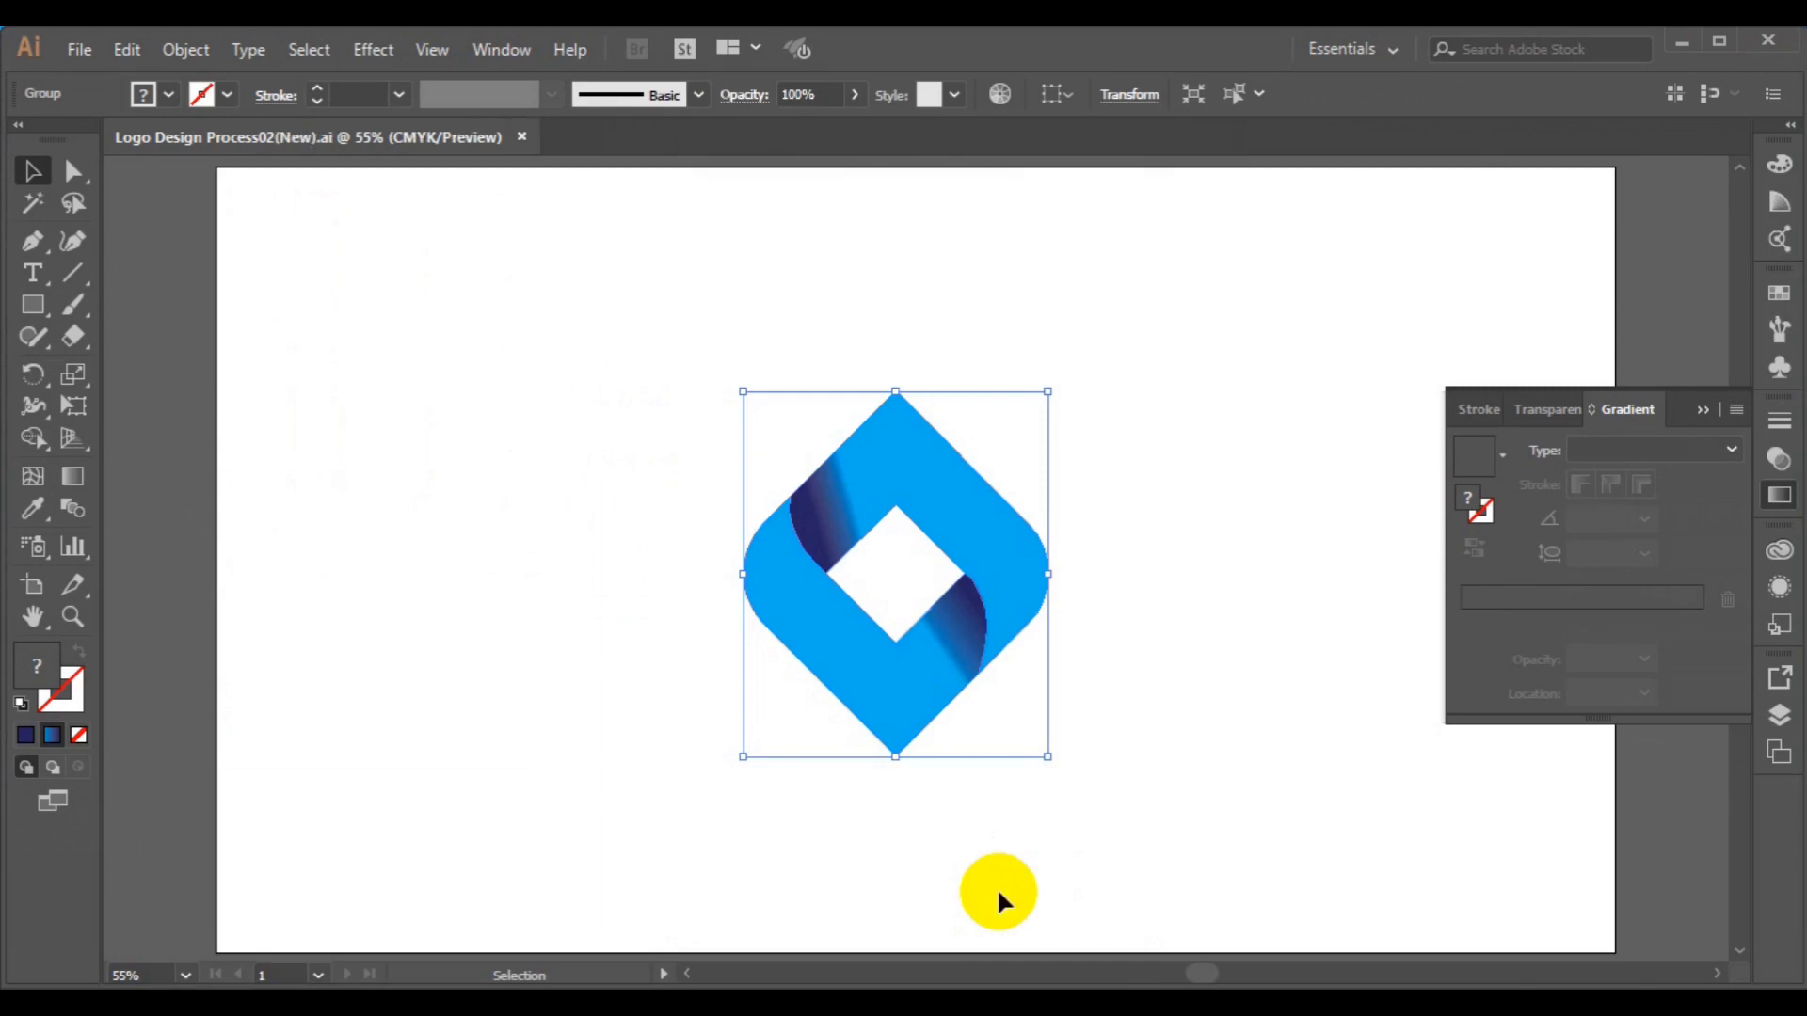
pyautogui.press('a')
pyautogui.hotkey('ctrl', 'F11')
pyautogui.press('v')
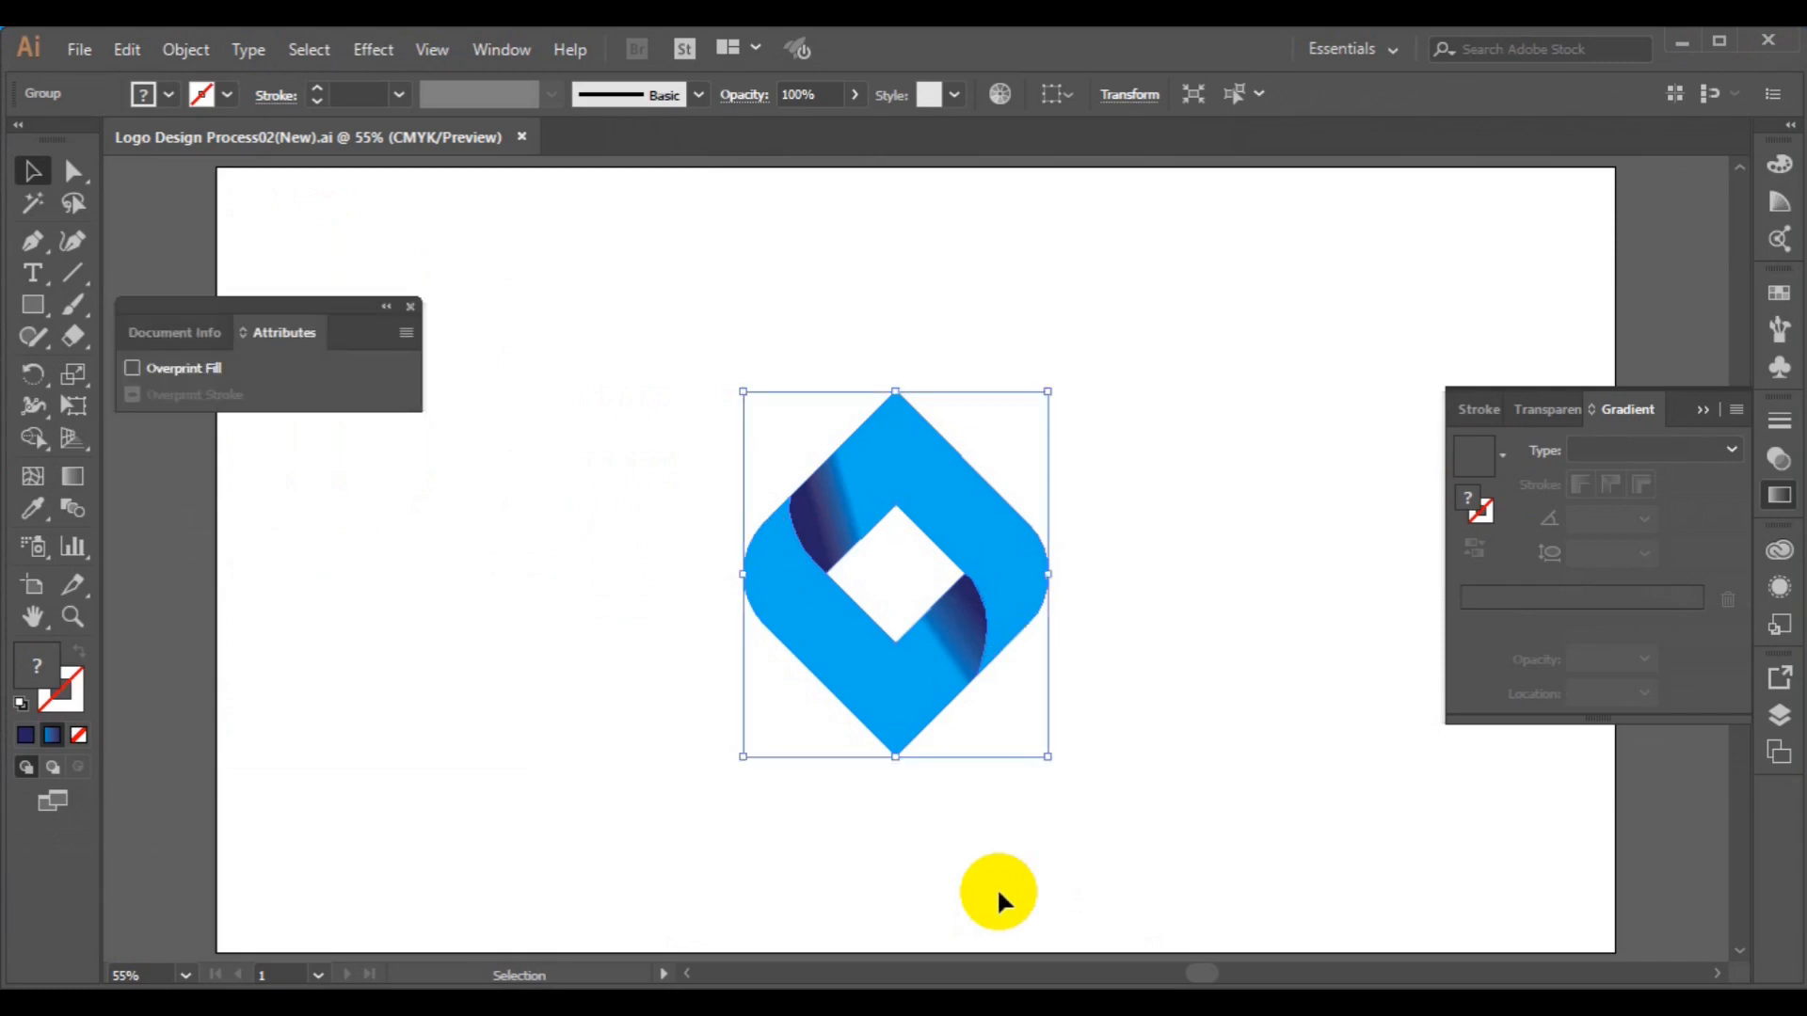